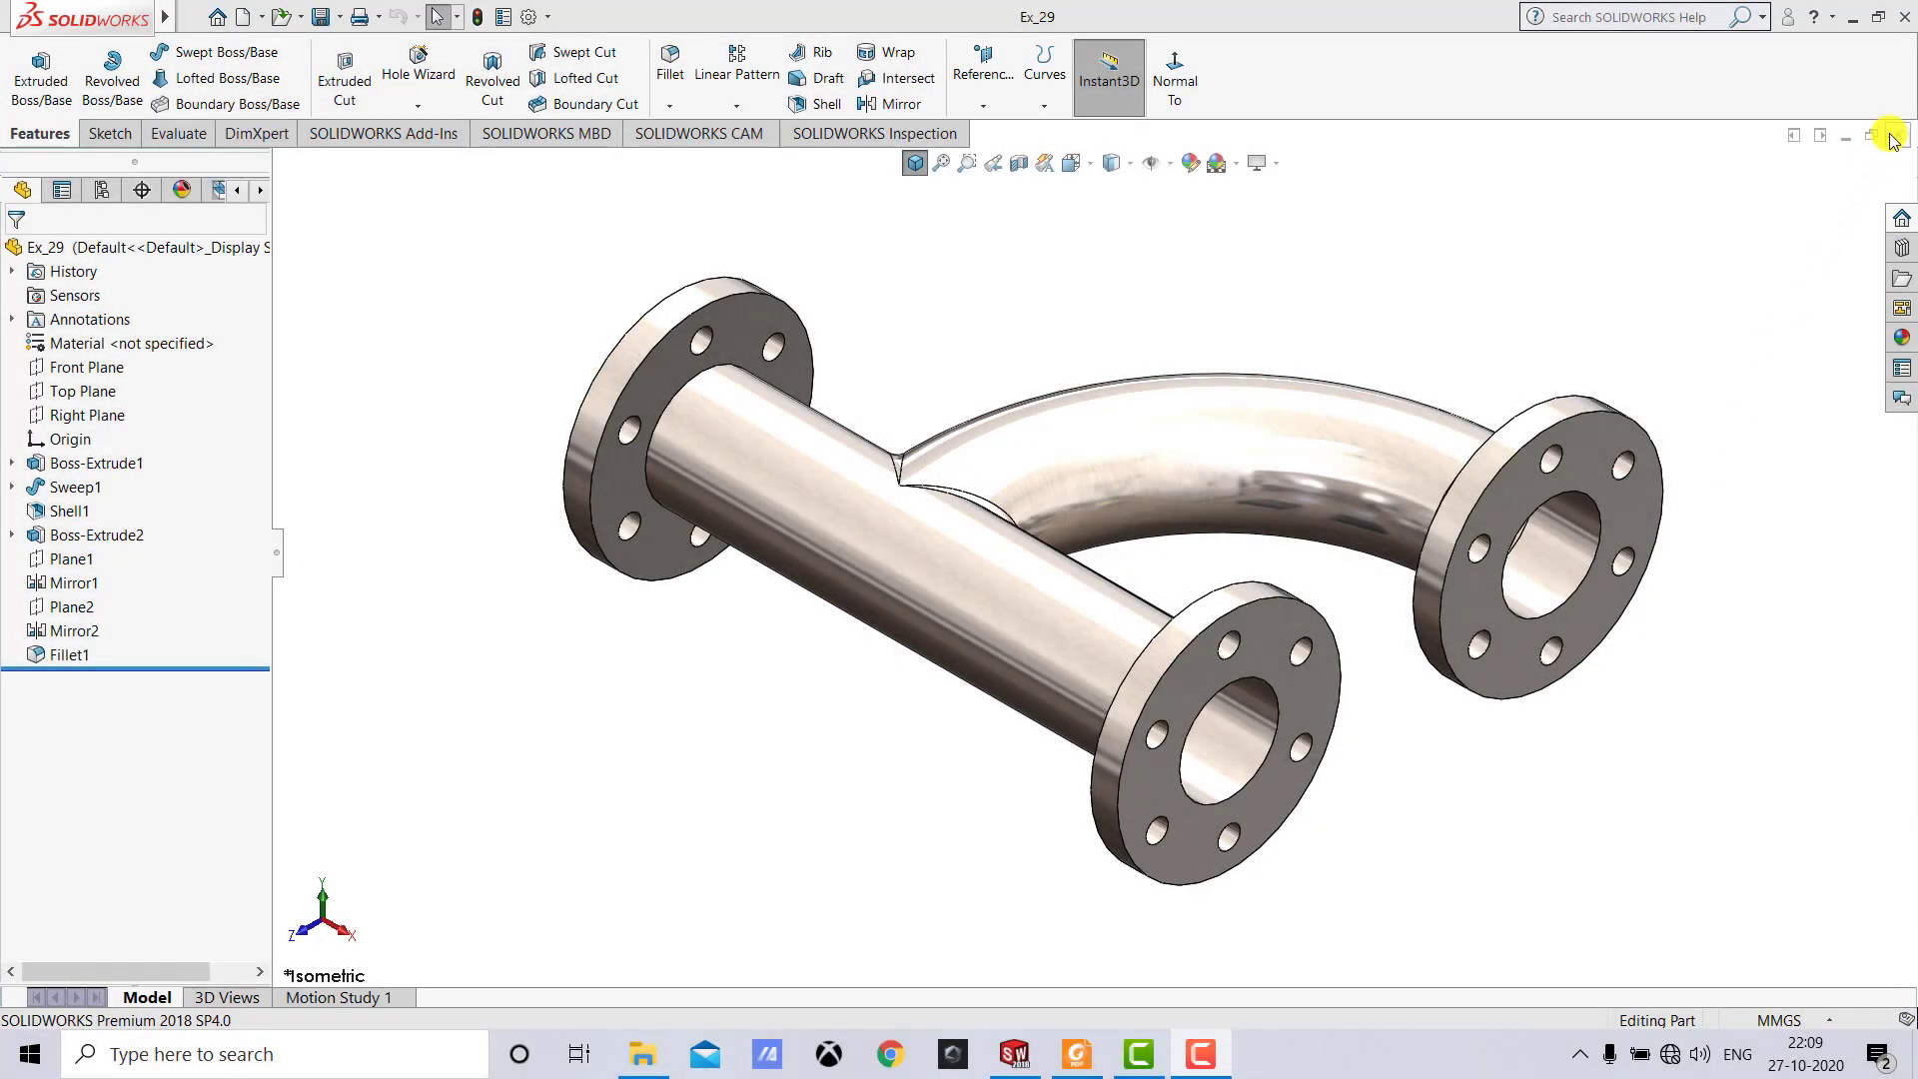
Close the finished Ex_29 pipe model and create a new part document.
{"action": "left_click", "coordinate": [1894, 137]}
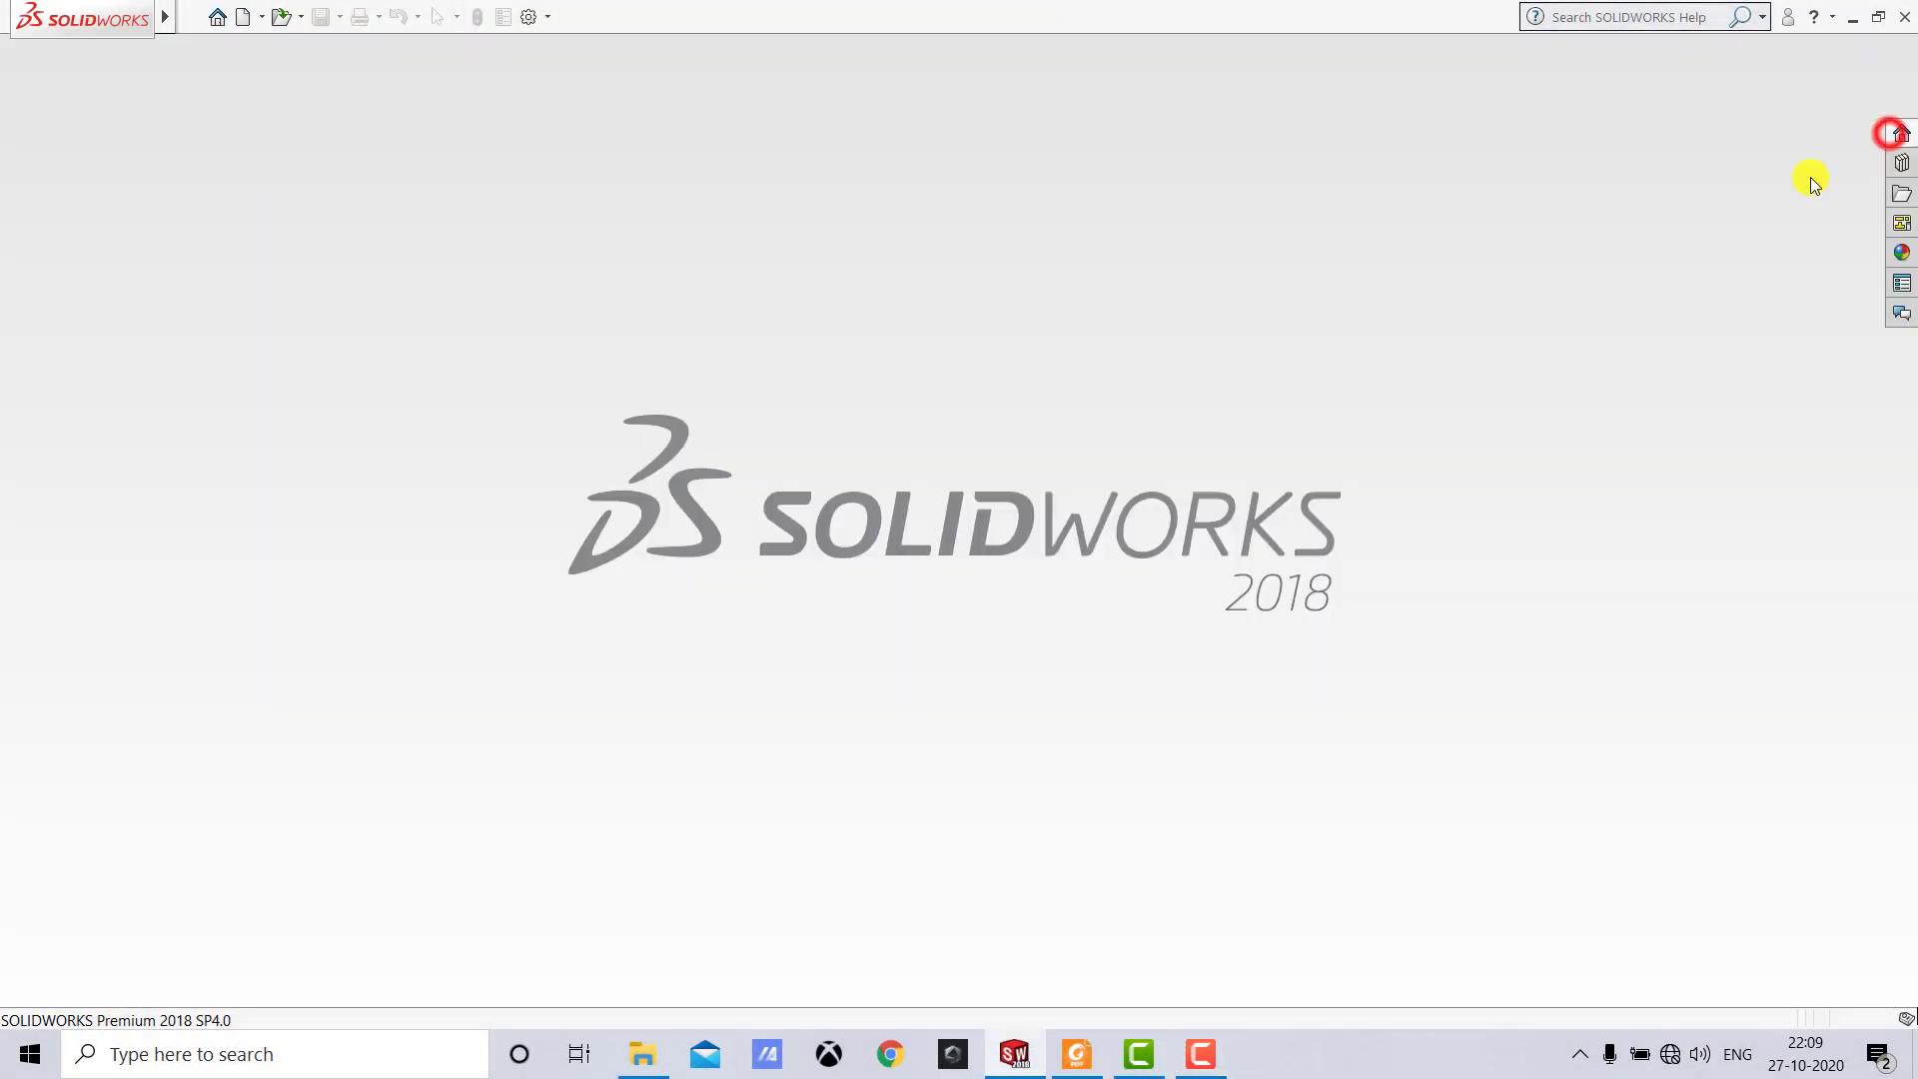
{"action": "left_click", "coordinate": [1432, 331]}
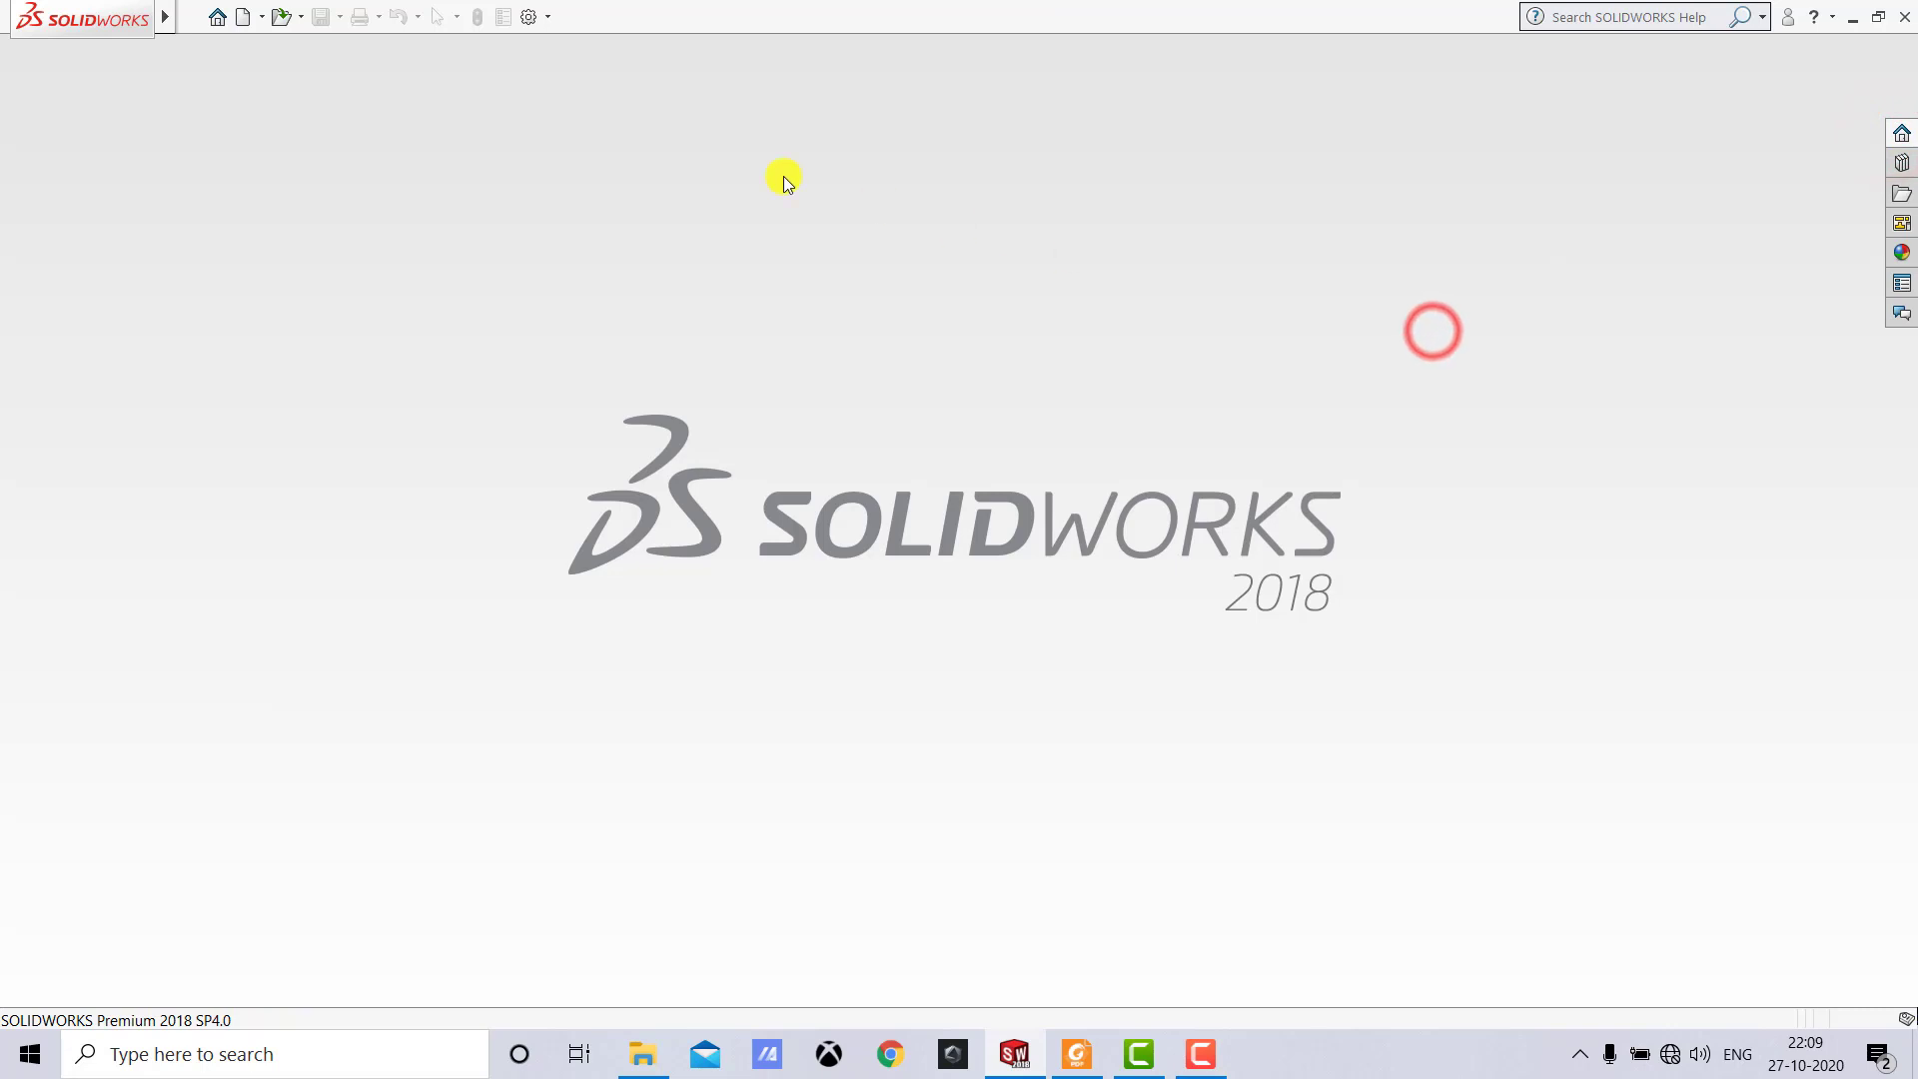
{"action": "left_click", "coordinate": [245, 22]}
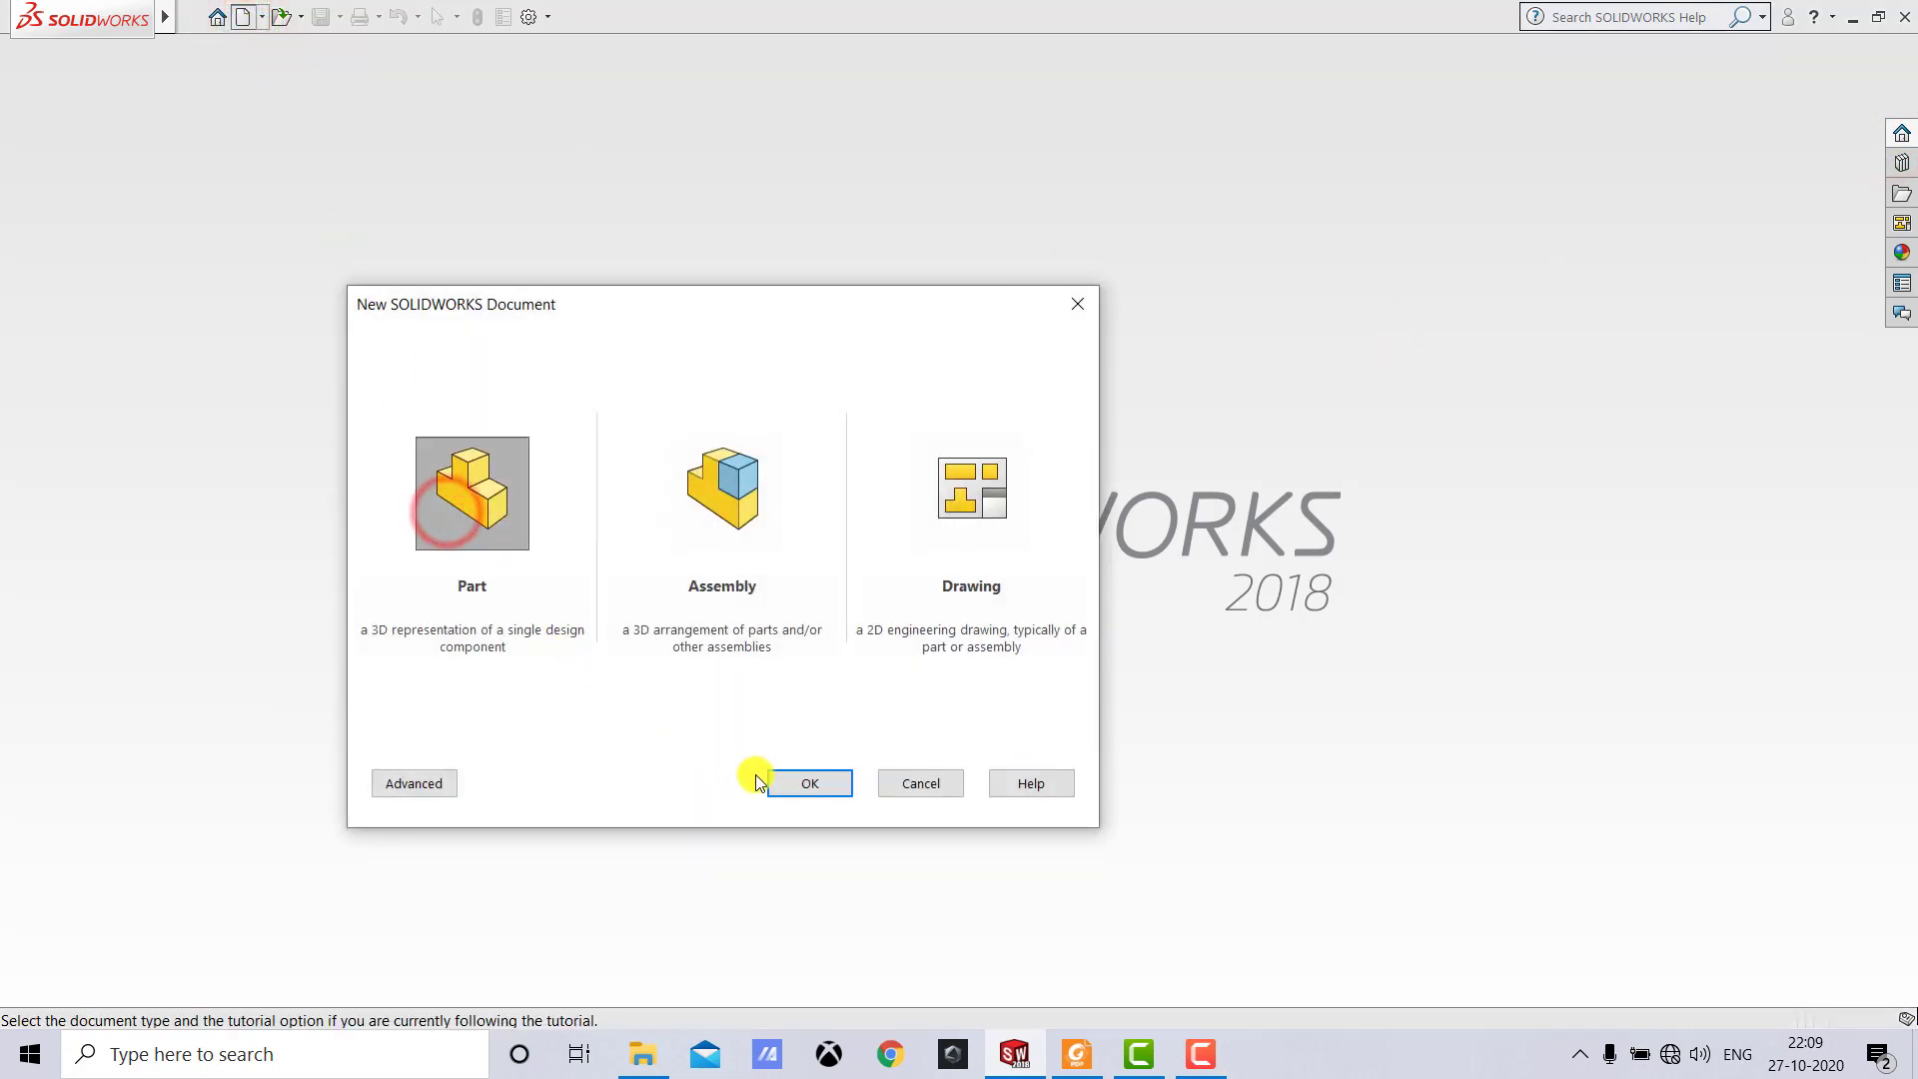
{"action": "left_click", "coordinate": [786, 781]}
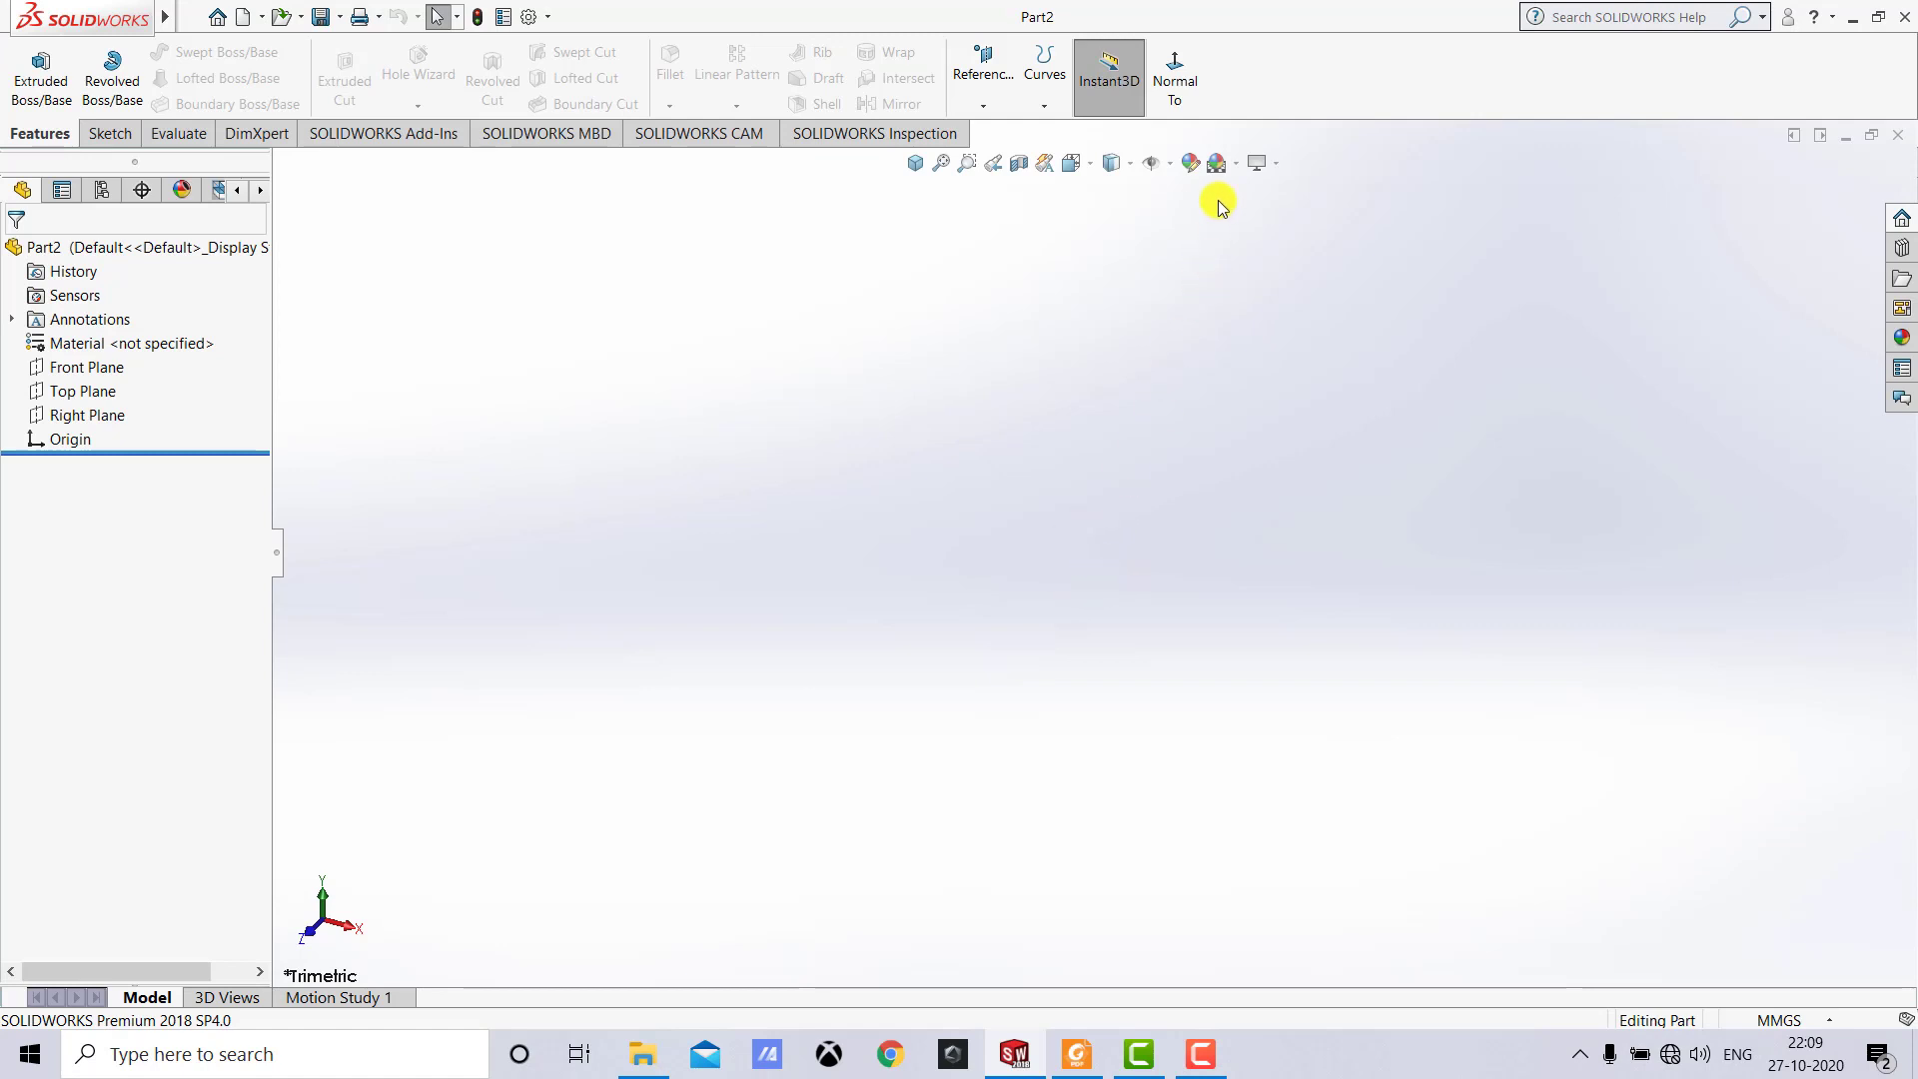
Change the graphics area background to plain white and consult the pipe dimensions in the Ex_29 PDF drawing in Foxit Reader.
{"action": "left_click", "coordinate": [1236, 163]}
{"action": "left_click", "coordinate": [1245, 214]}
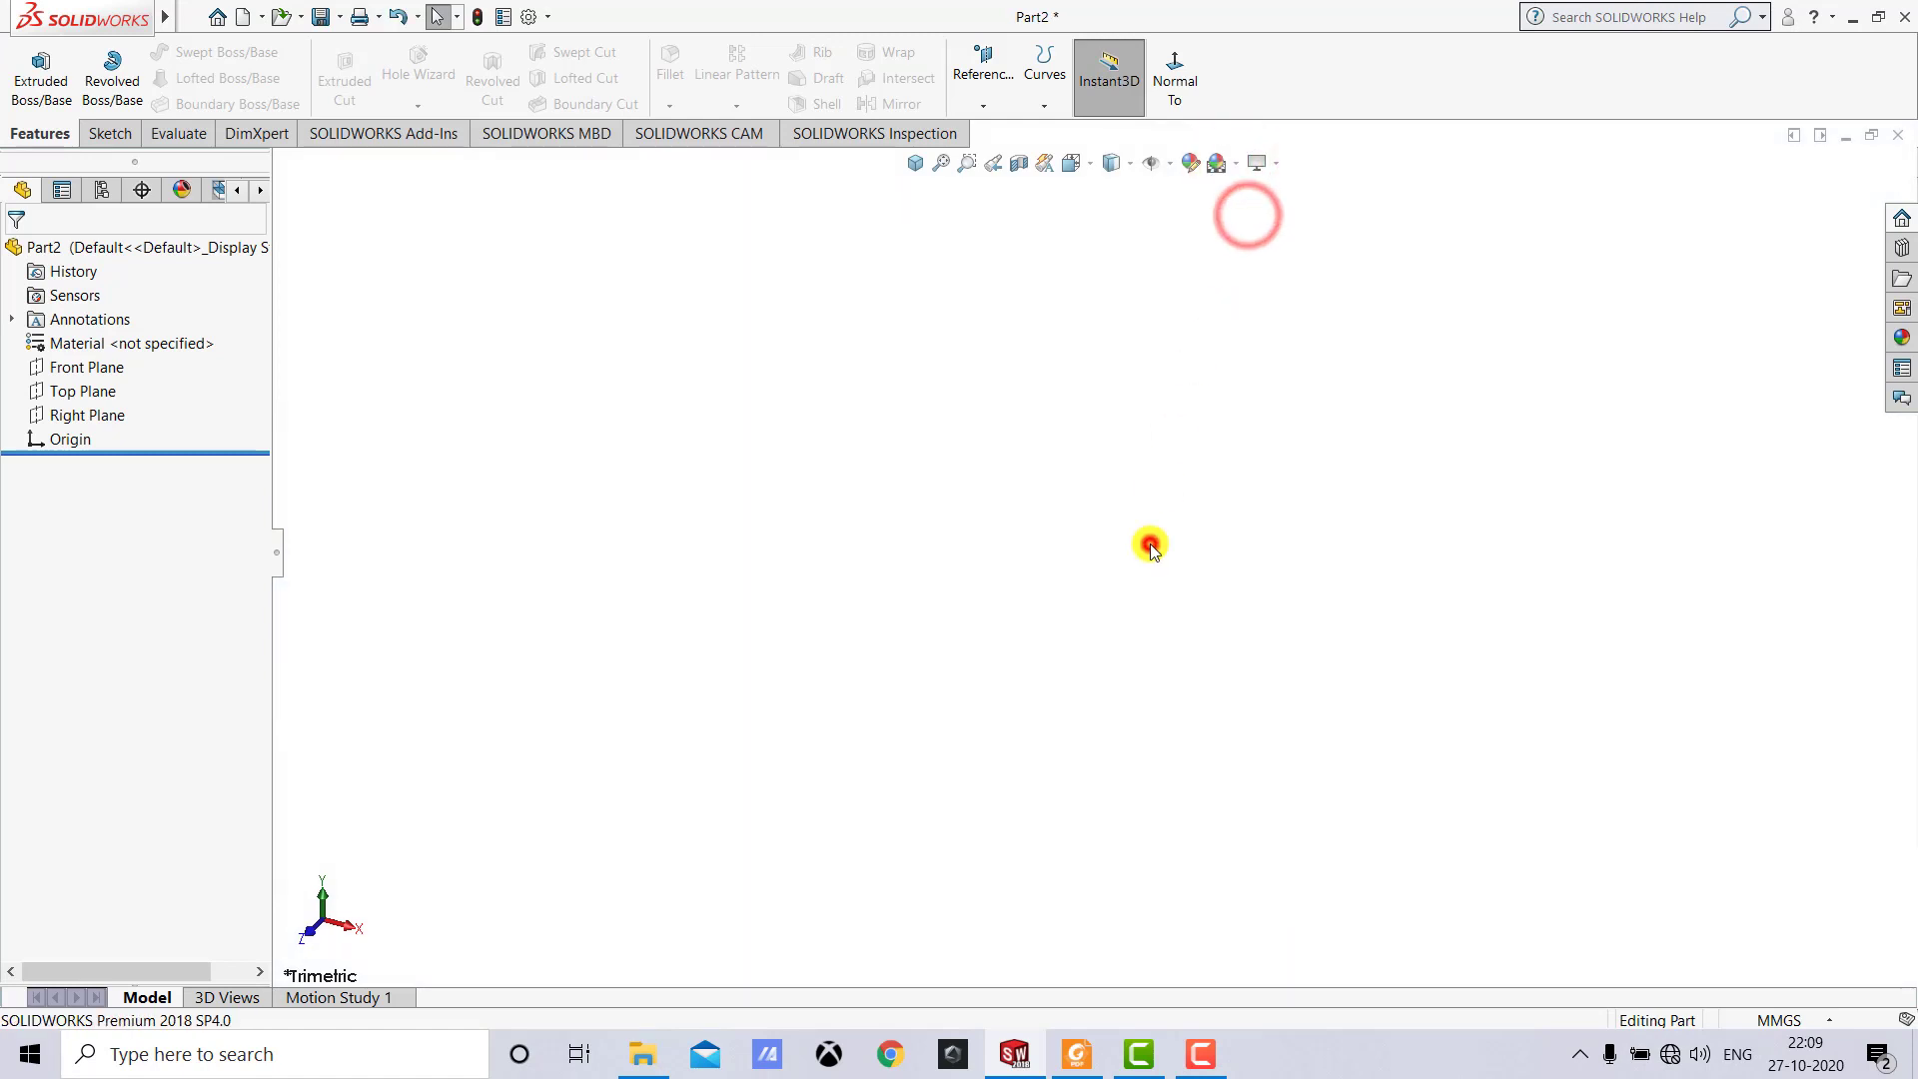
{"action": "left_click", "coordinate": [1069, 1054]}
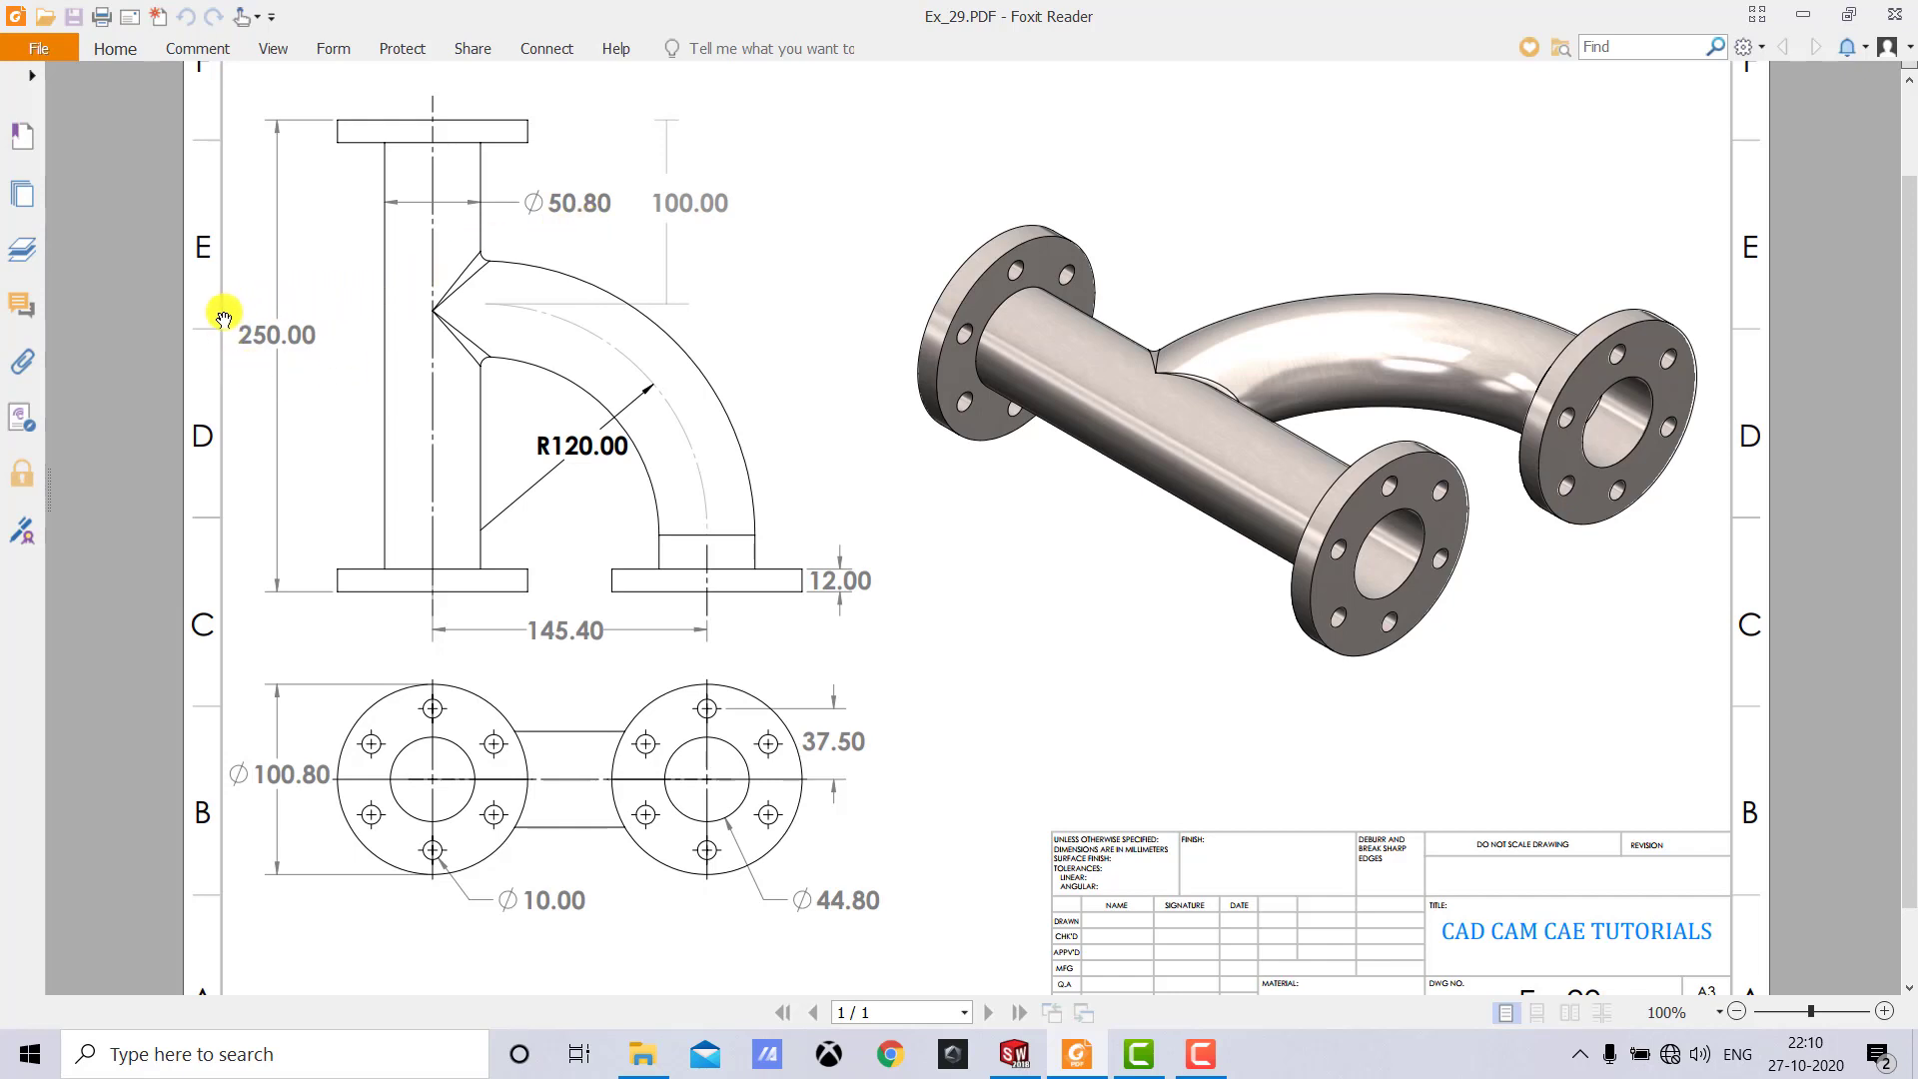
{"action": "left_click", "coordinate": [1011, 1057]}
{"action": "left_click", "coordinate": [787, 566]}
Start a sketch on the Right Plane and draw a circle about 71 mm in diameter centred on the origin.
{"action": "left_click", "coordinate": [100, 135]}
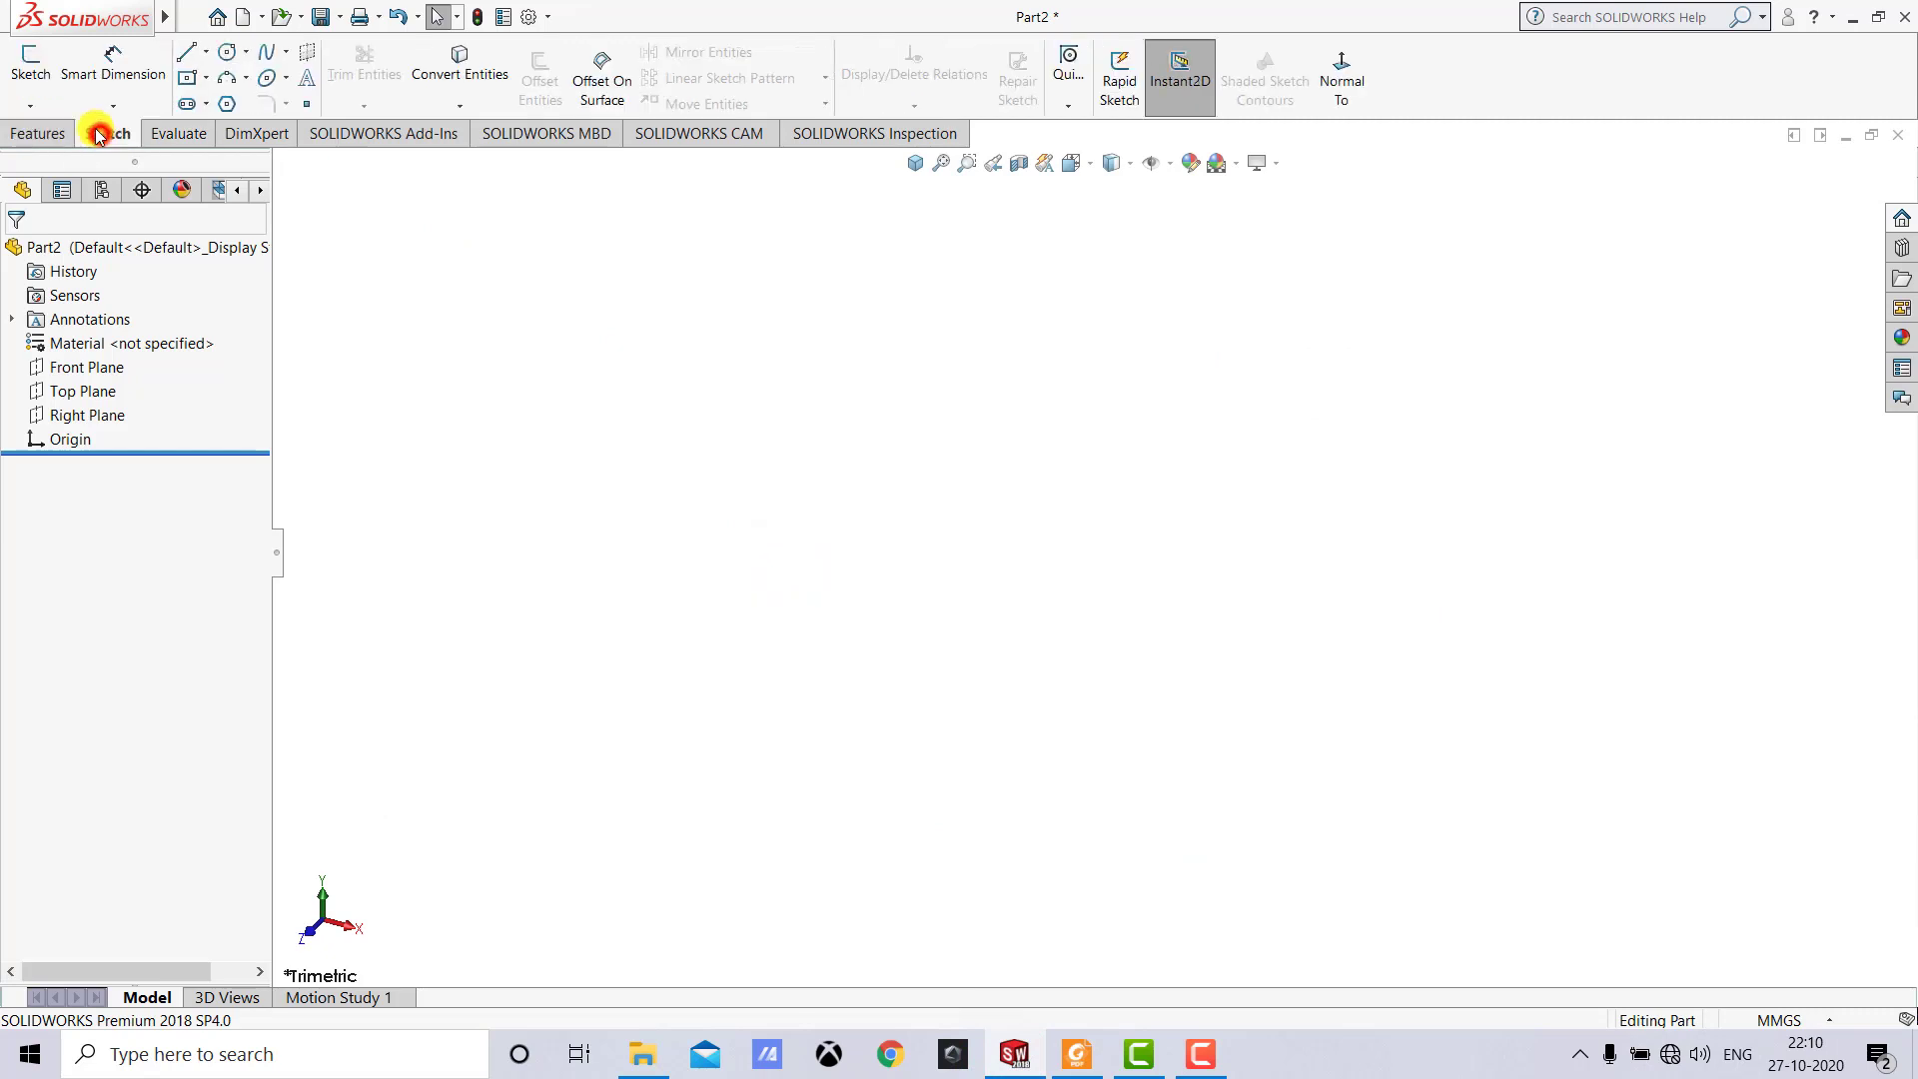
{"action": "left_click", "coordinate": [30, 62]}
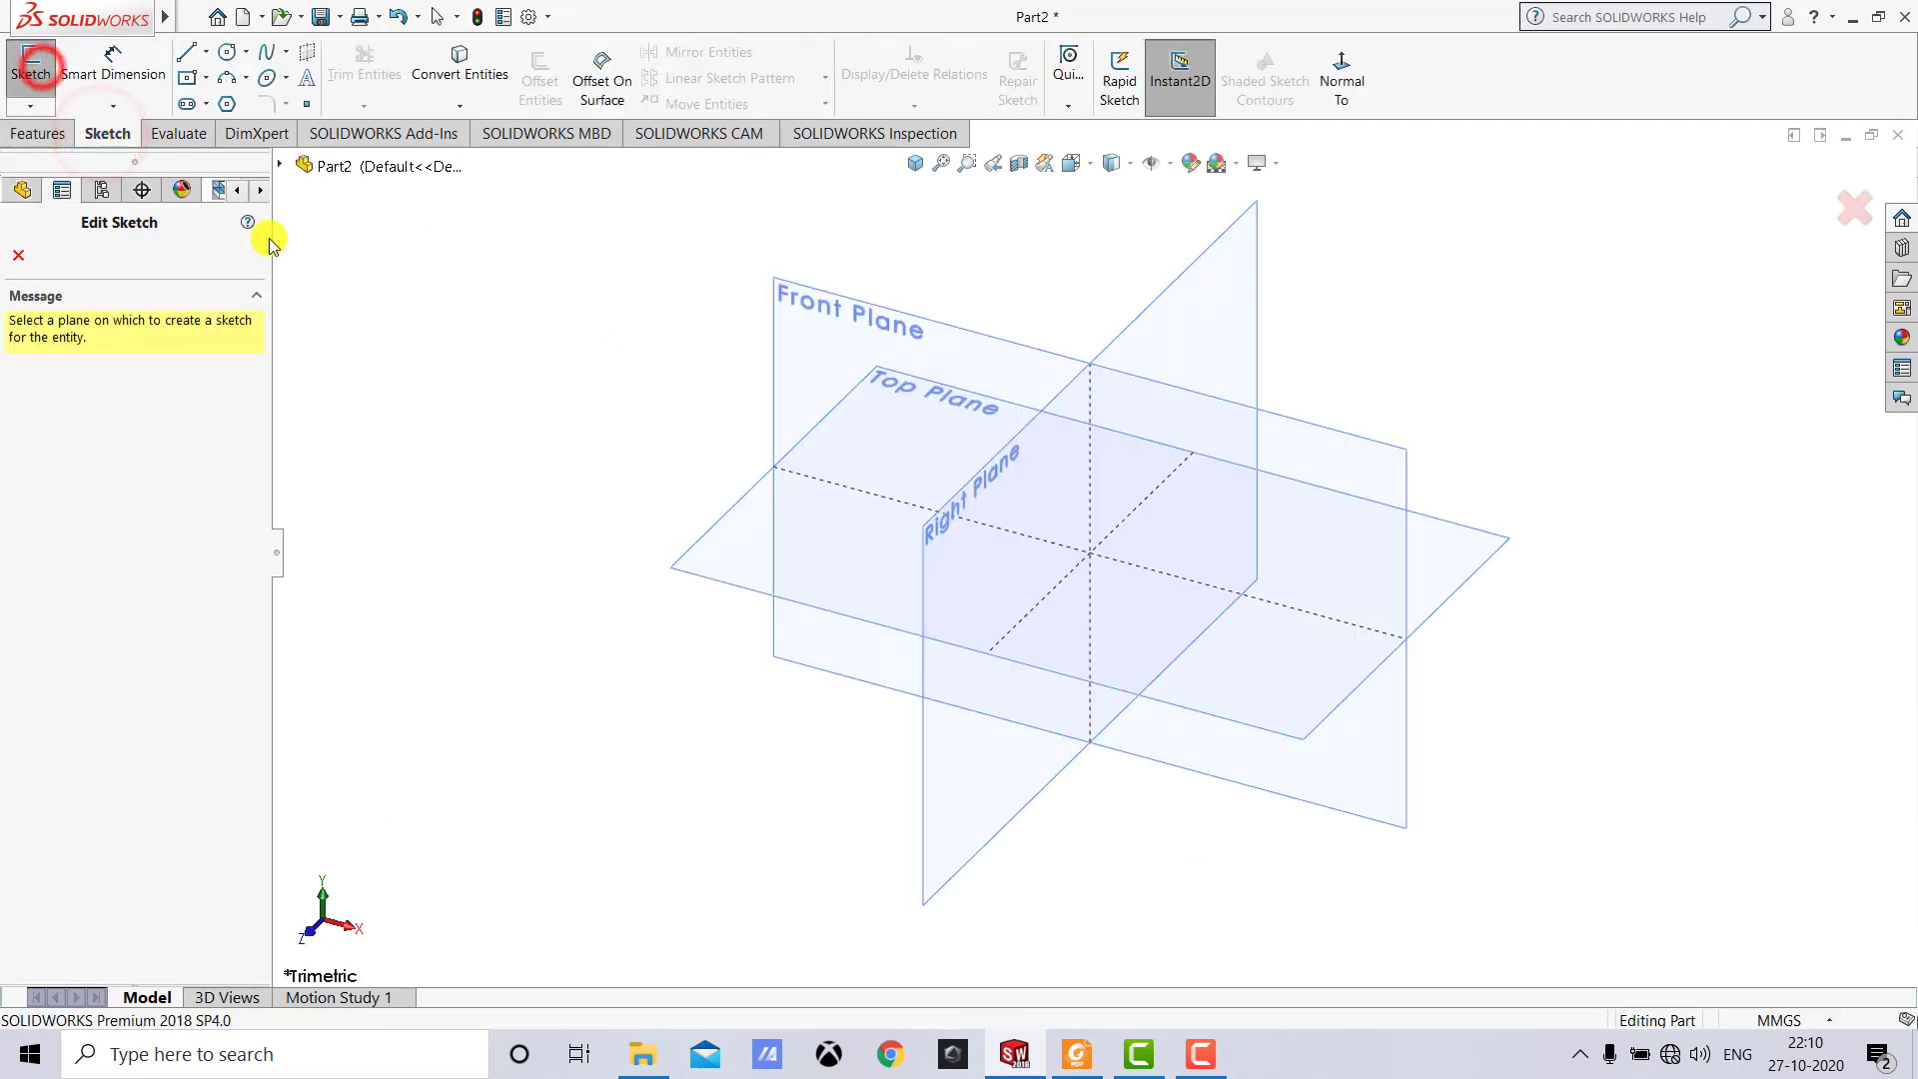
{"action": "left_click", "coordinate": [928, 791]}
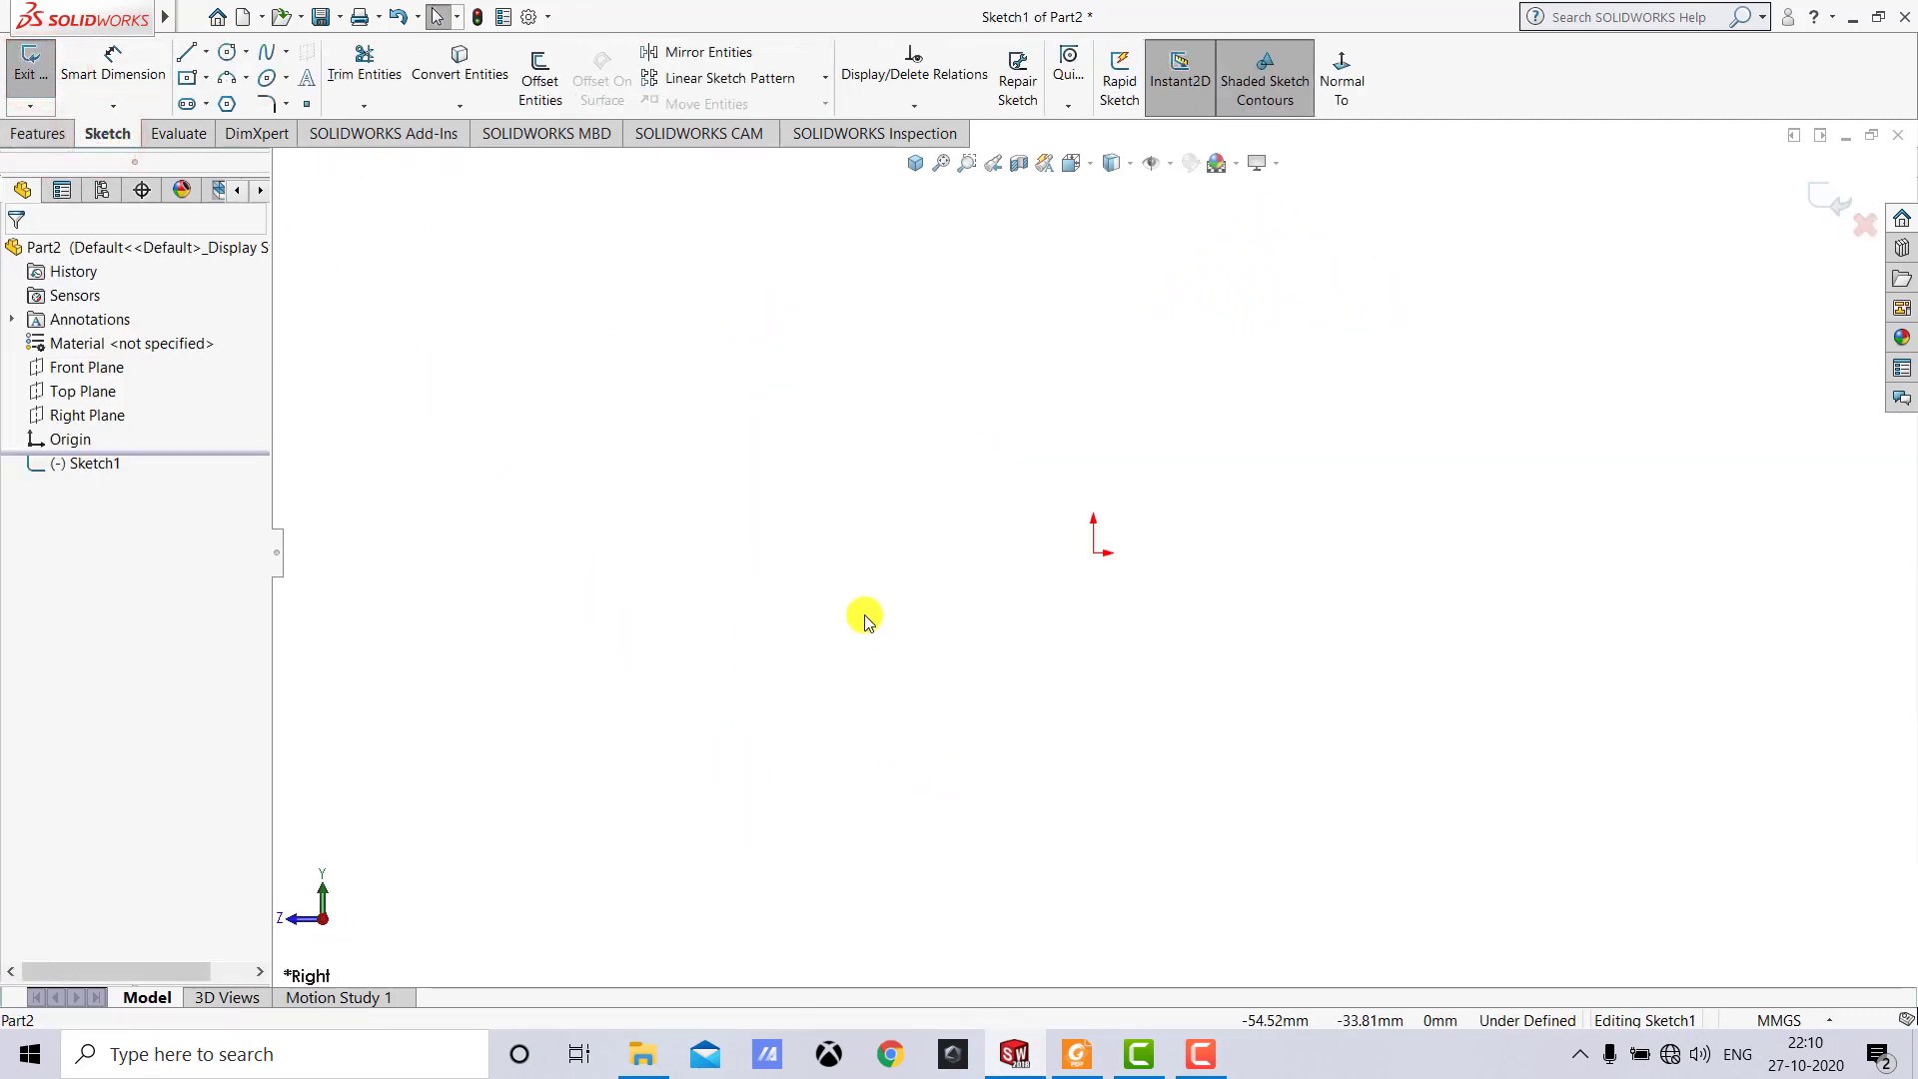
{"action": "left_click", "coordinate": [227, 51]}
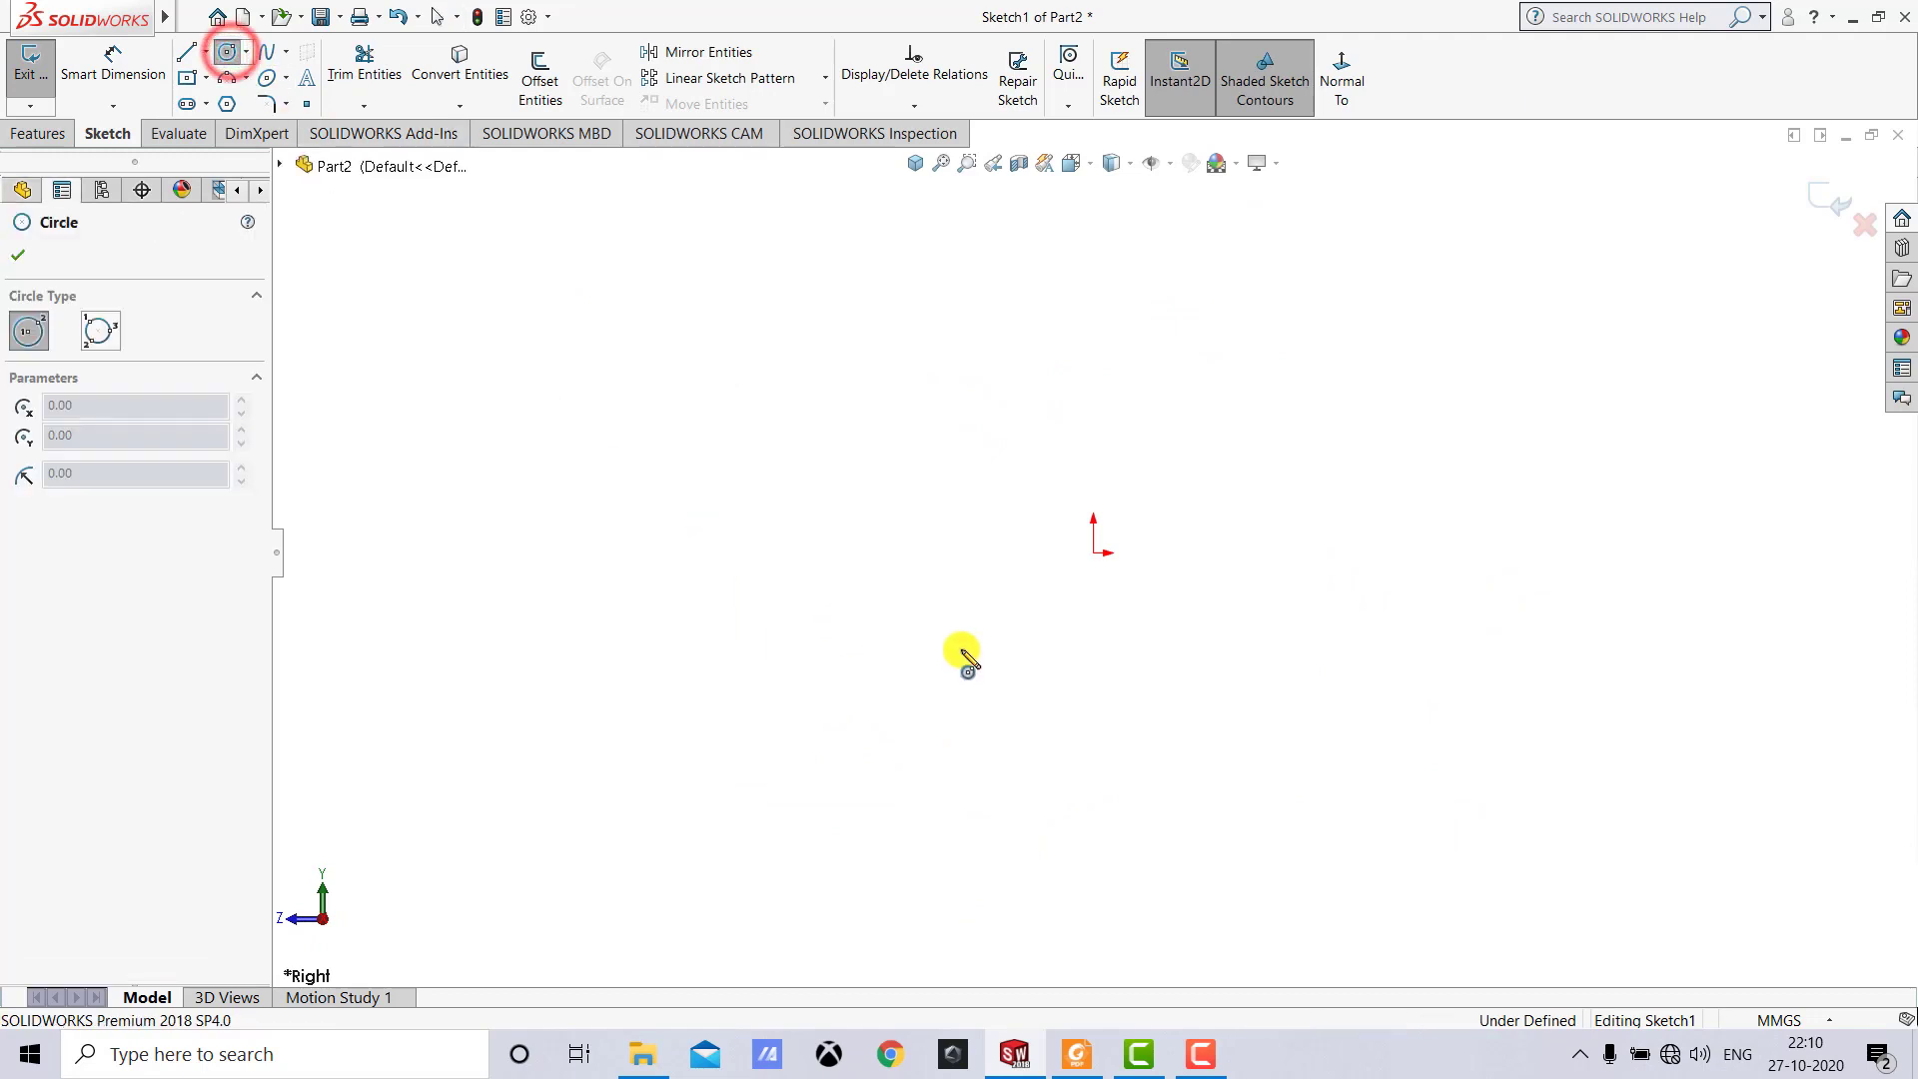
{"action": "left_click", "coordinate": [1094, 555]}
{"action": "left_click", "coordinate": [1138, 679]}
{"action": "key", "text": "Escape"}
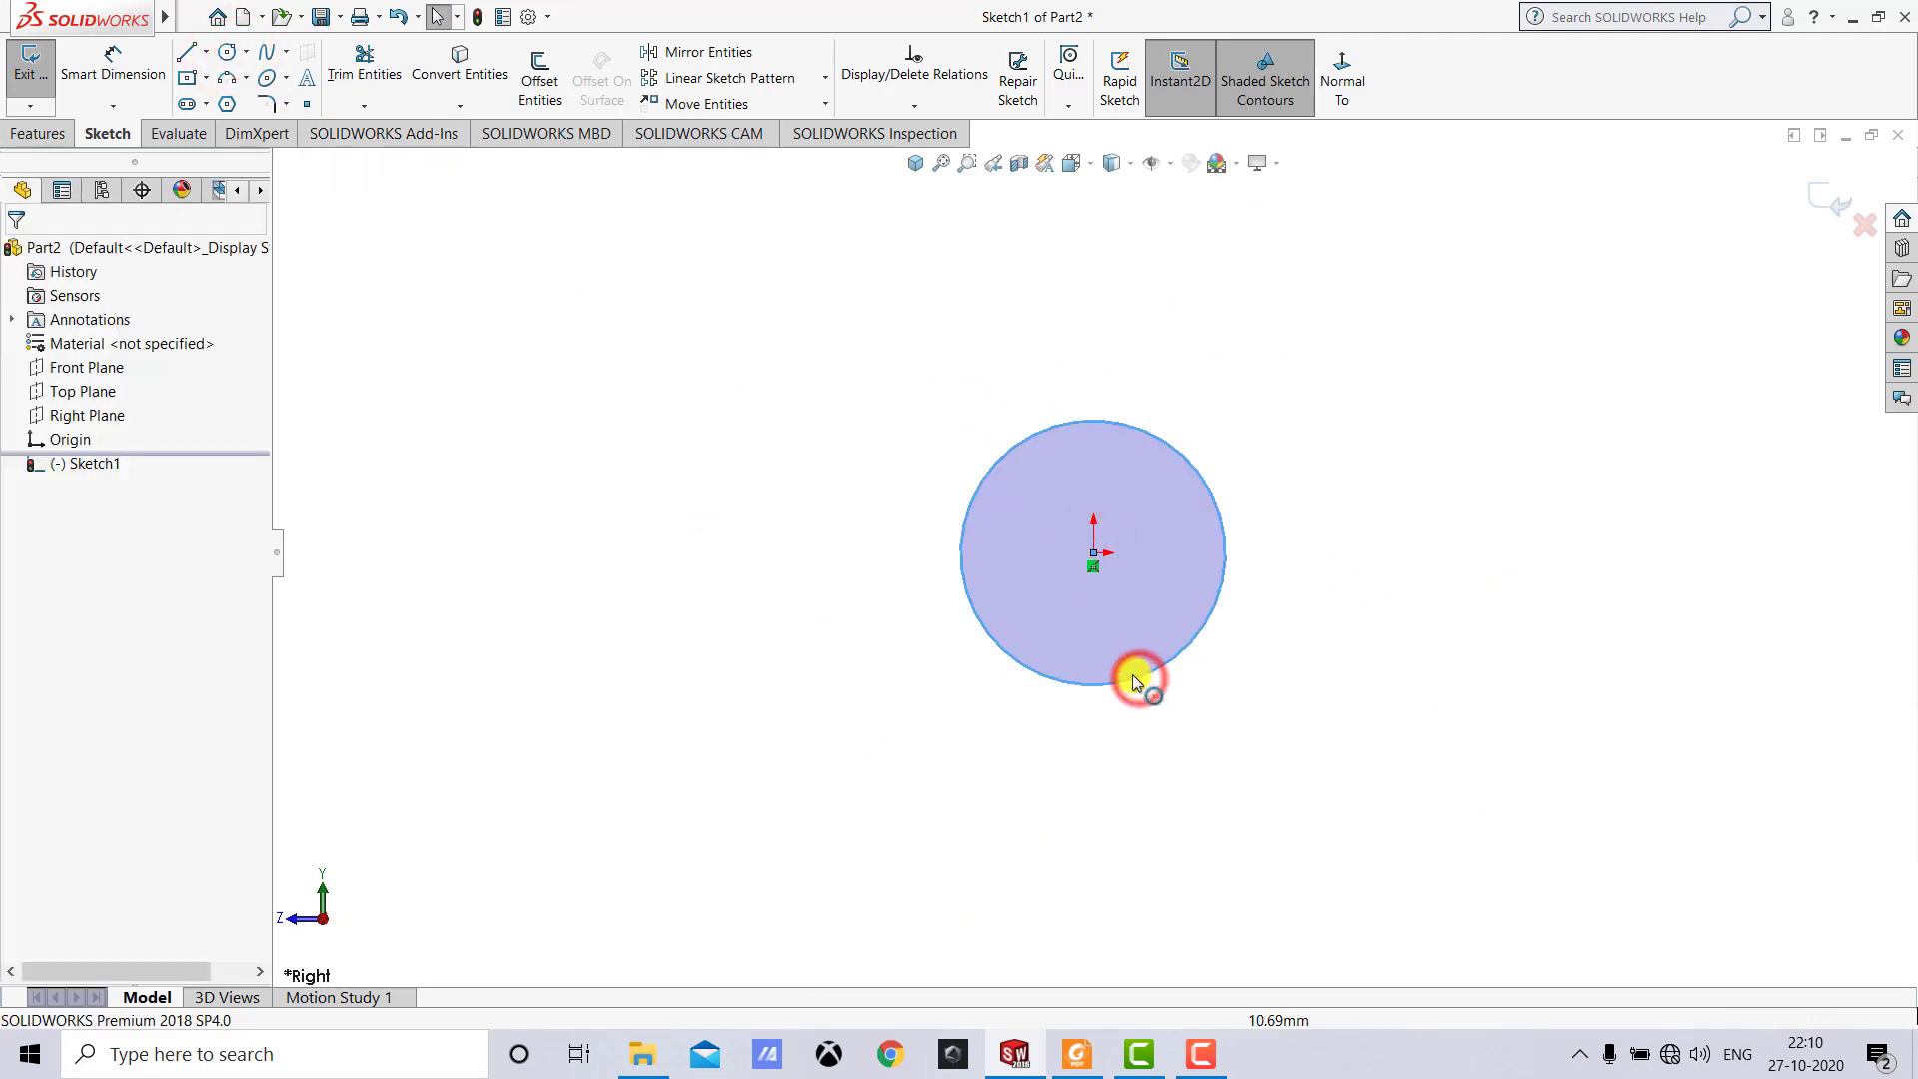
Dimension the circle's diameter as 50.80 mm and exit the sketch.
{"action": "left_click", "coordinate": [121, 68]}
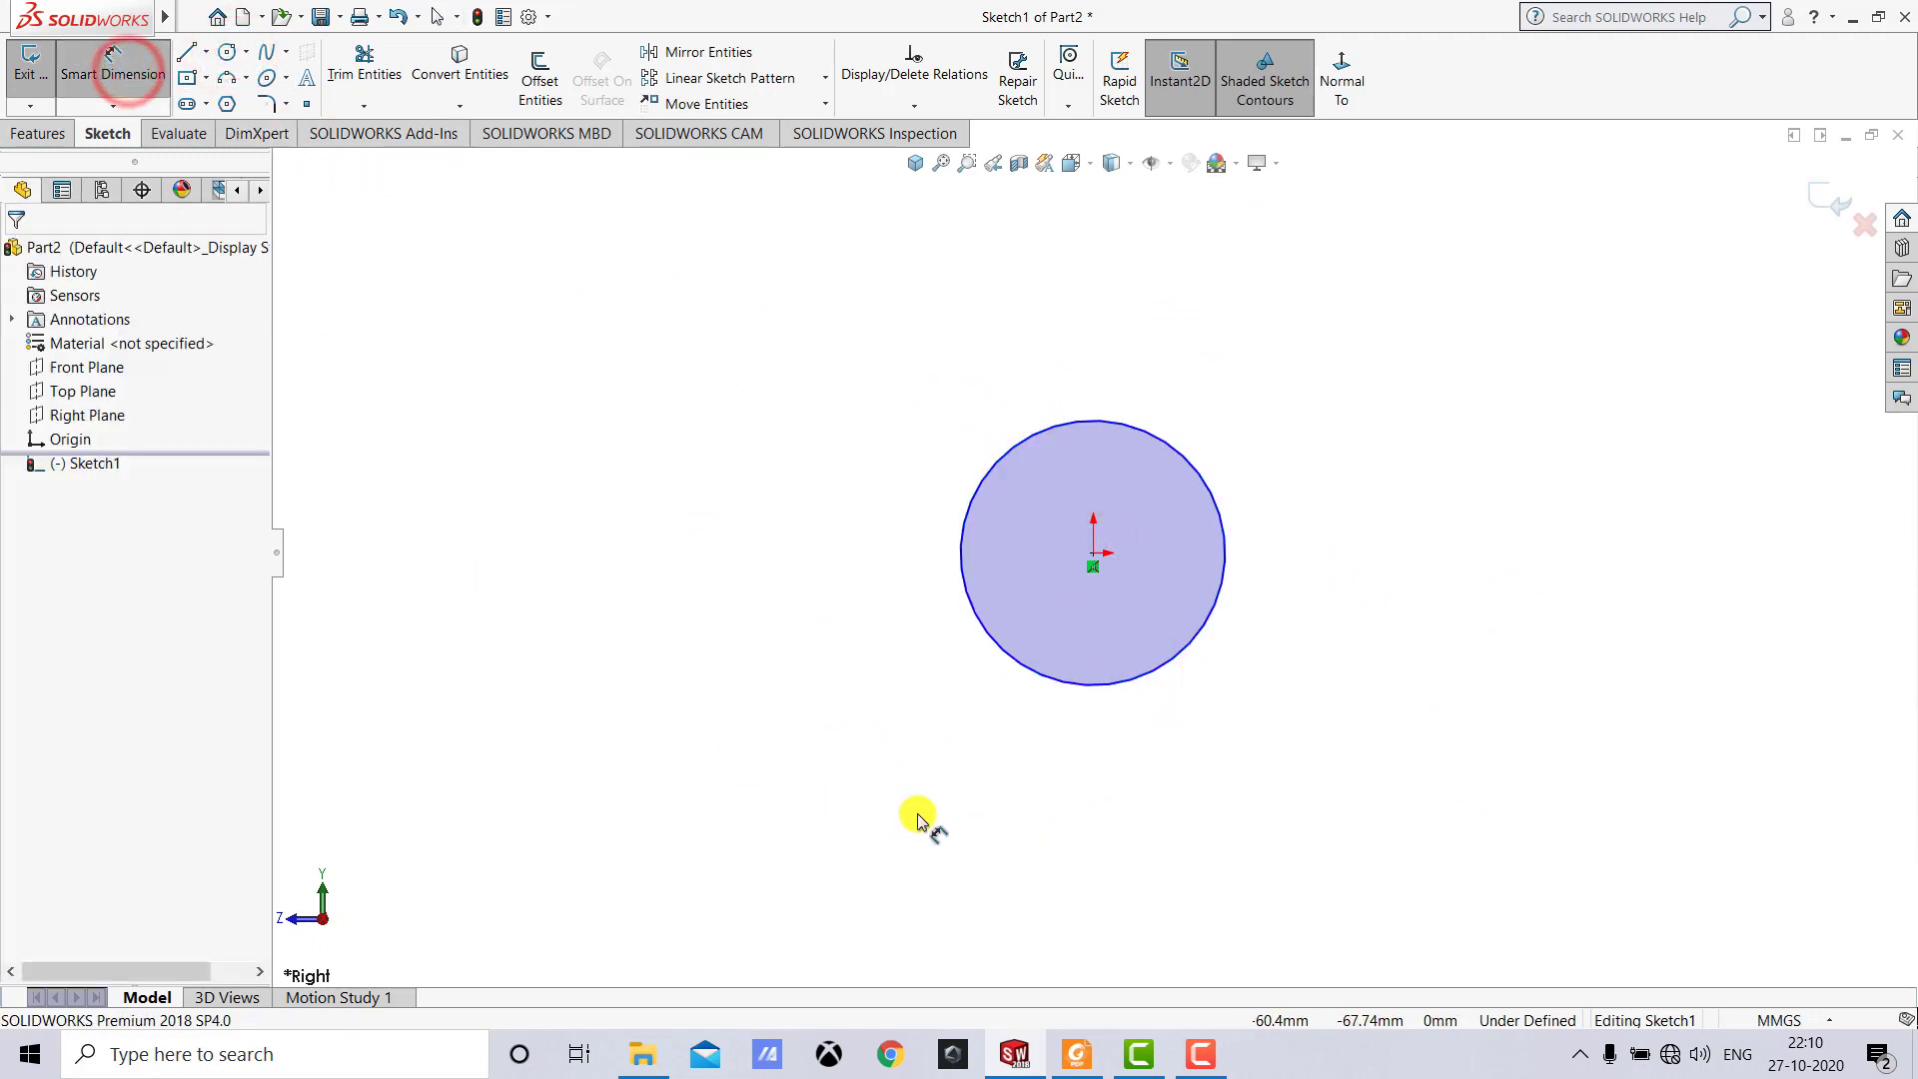
{"action": "left_click", "coordinate": [1199, 654]}
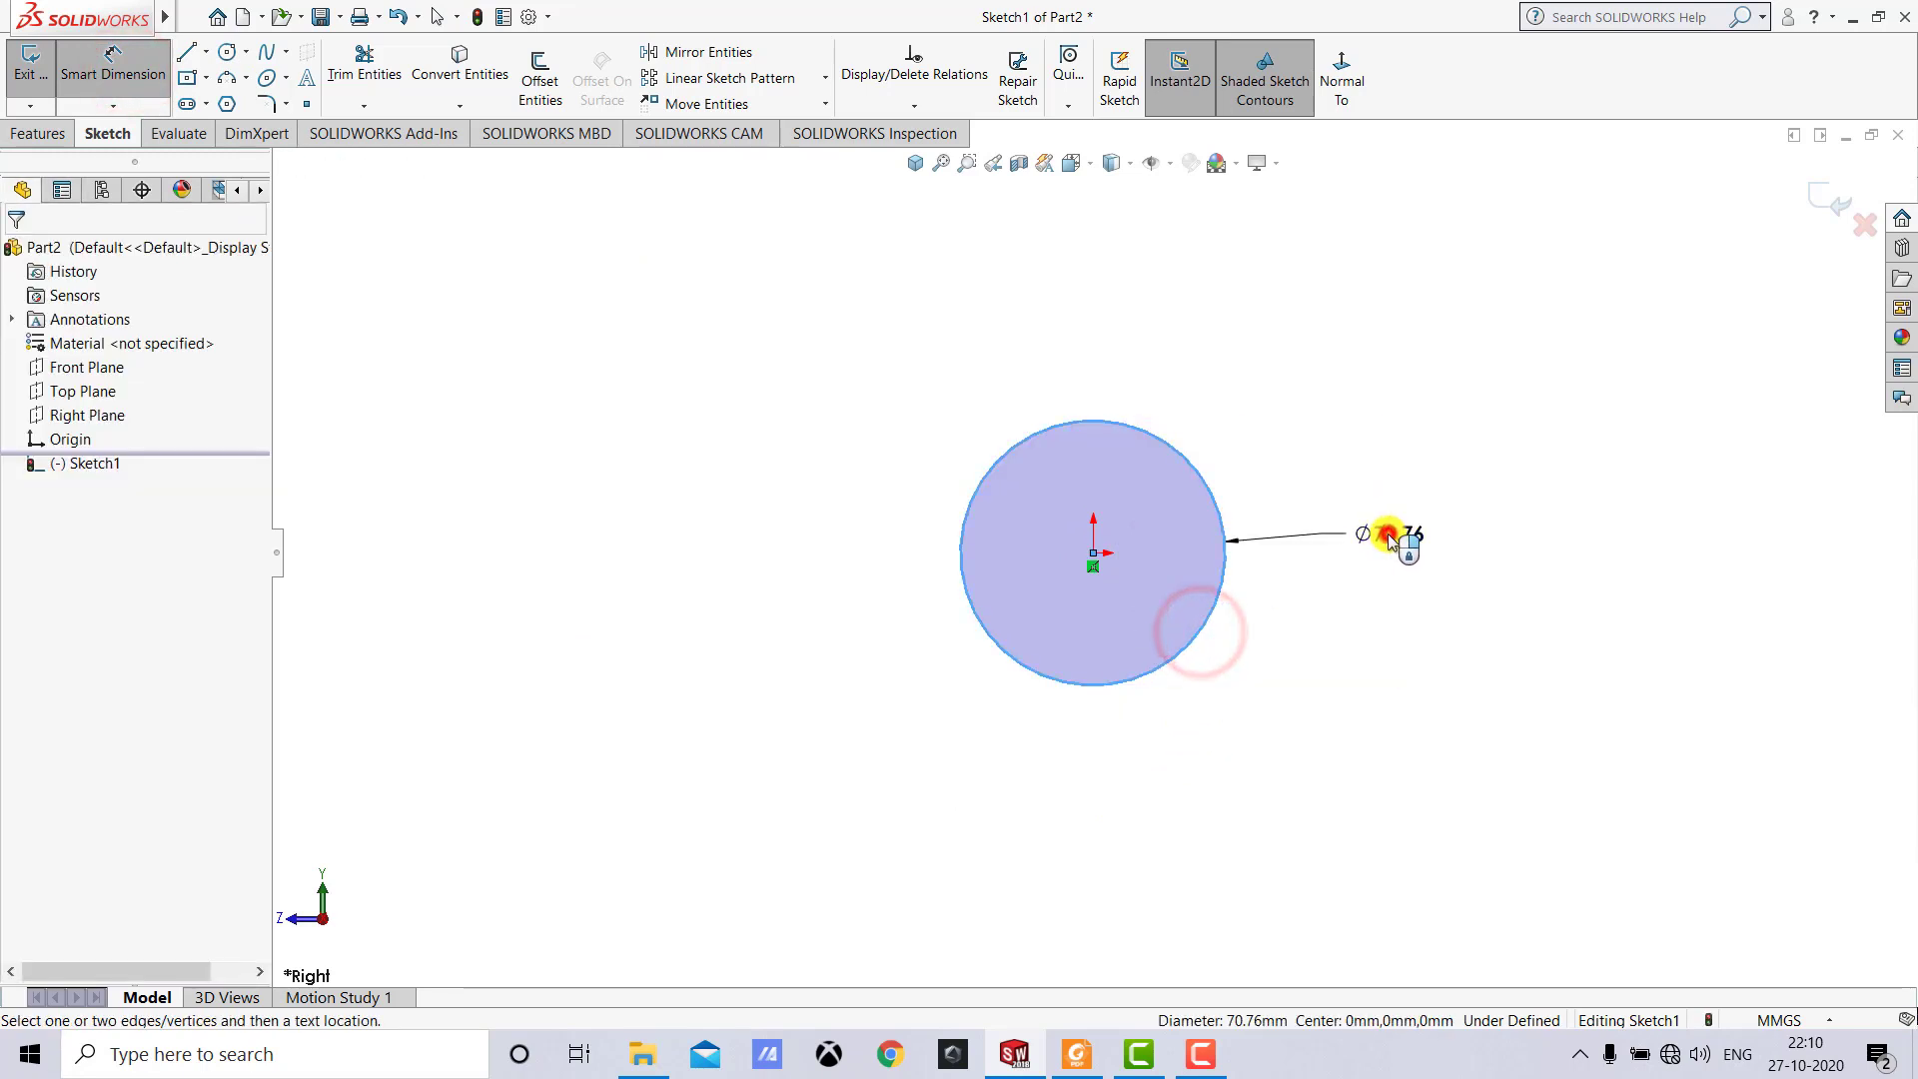
{"action": "left_click", "coordinate": [1388, 539]}
{"action": "type", "text": "2in"}
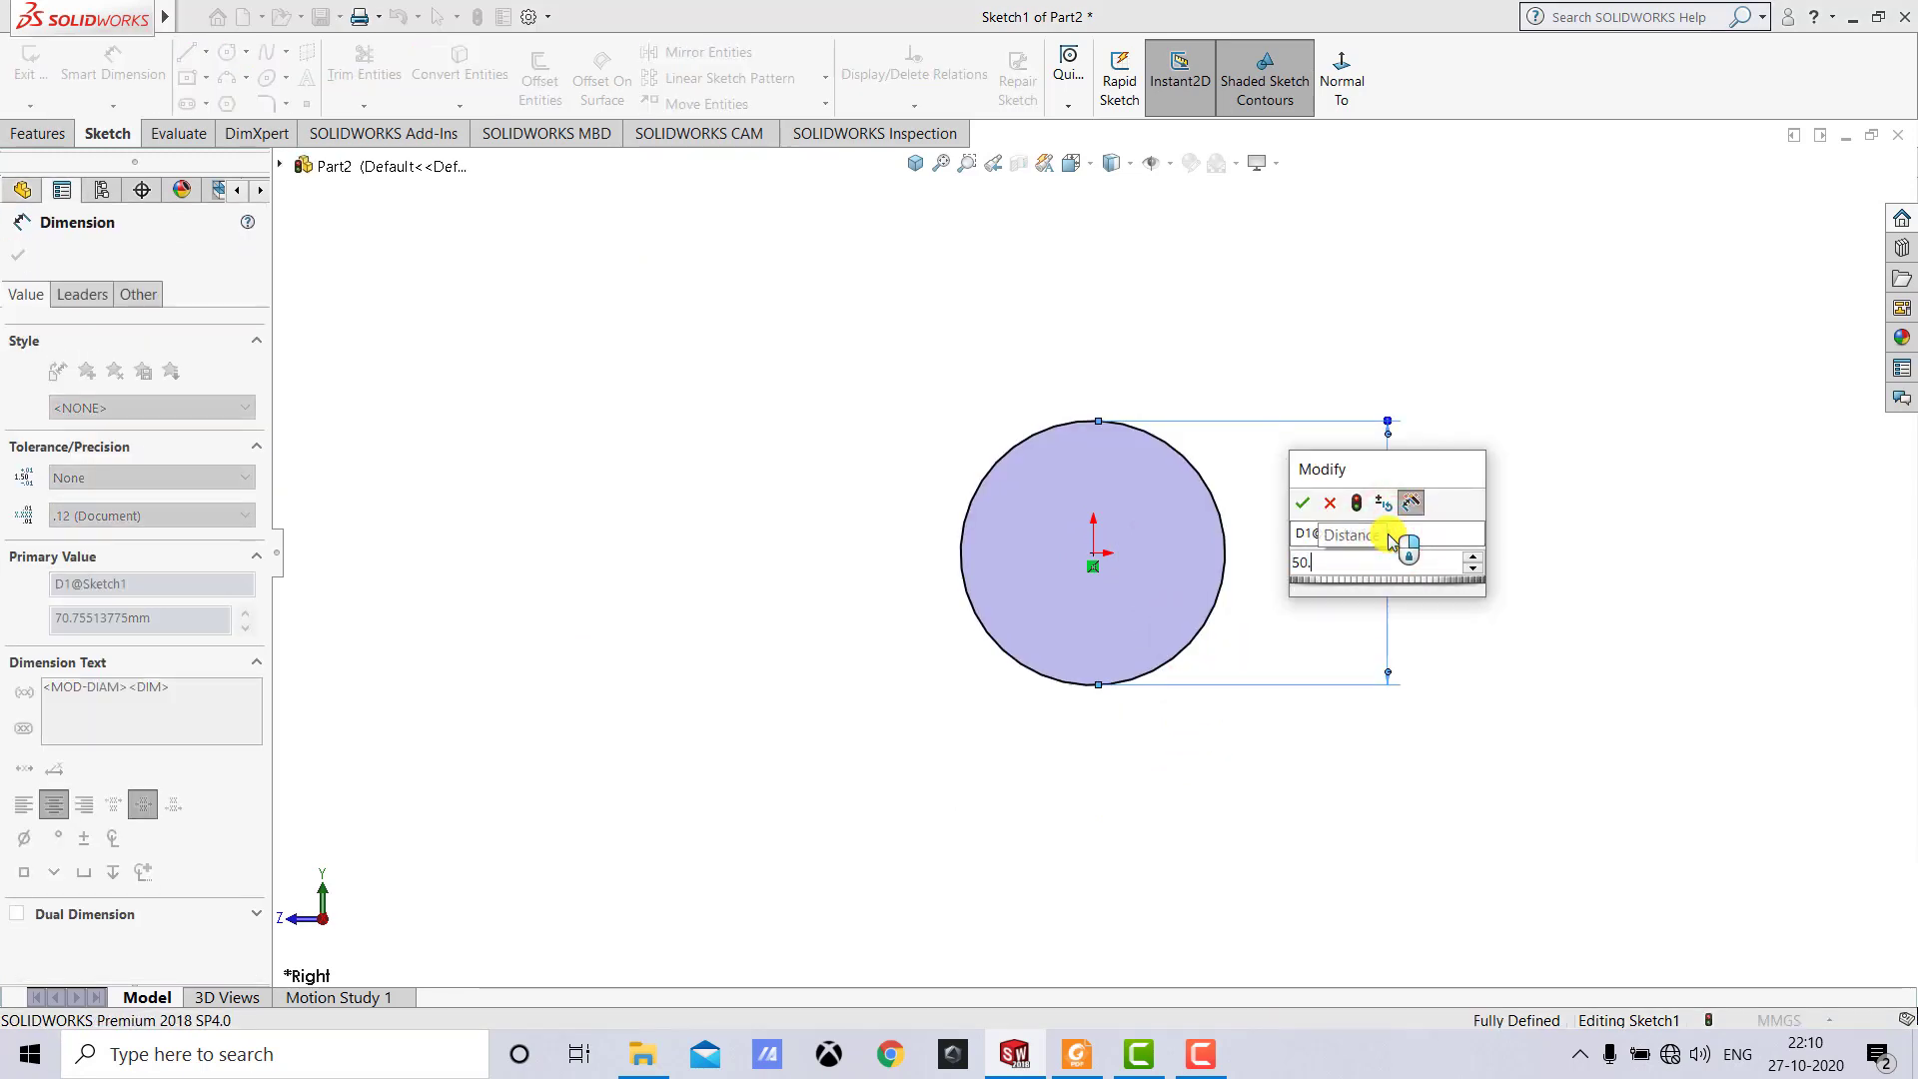
{"action": "key", "text": "Return"}
{"action": "left_click", "coordinate": [1503, 538]}
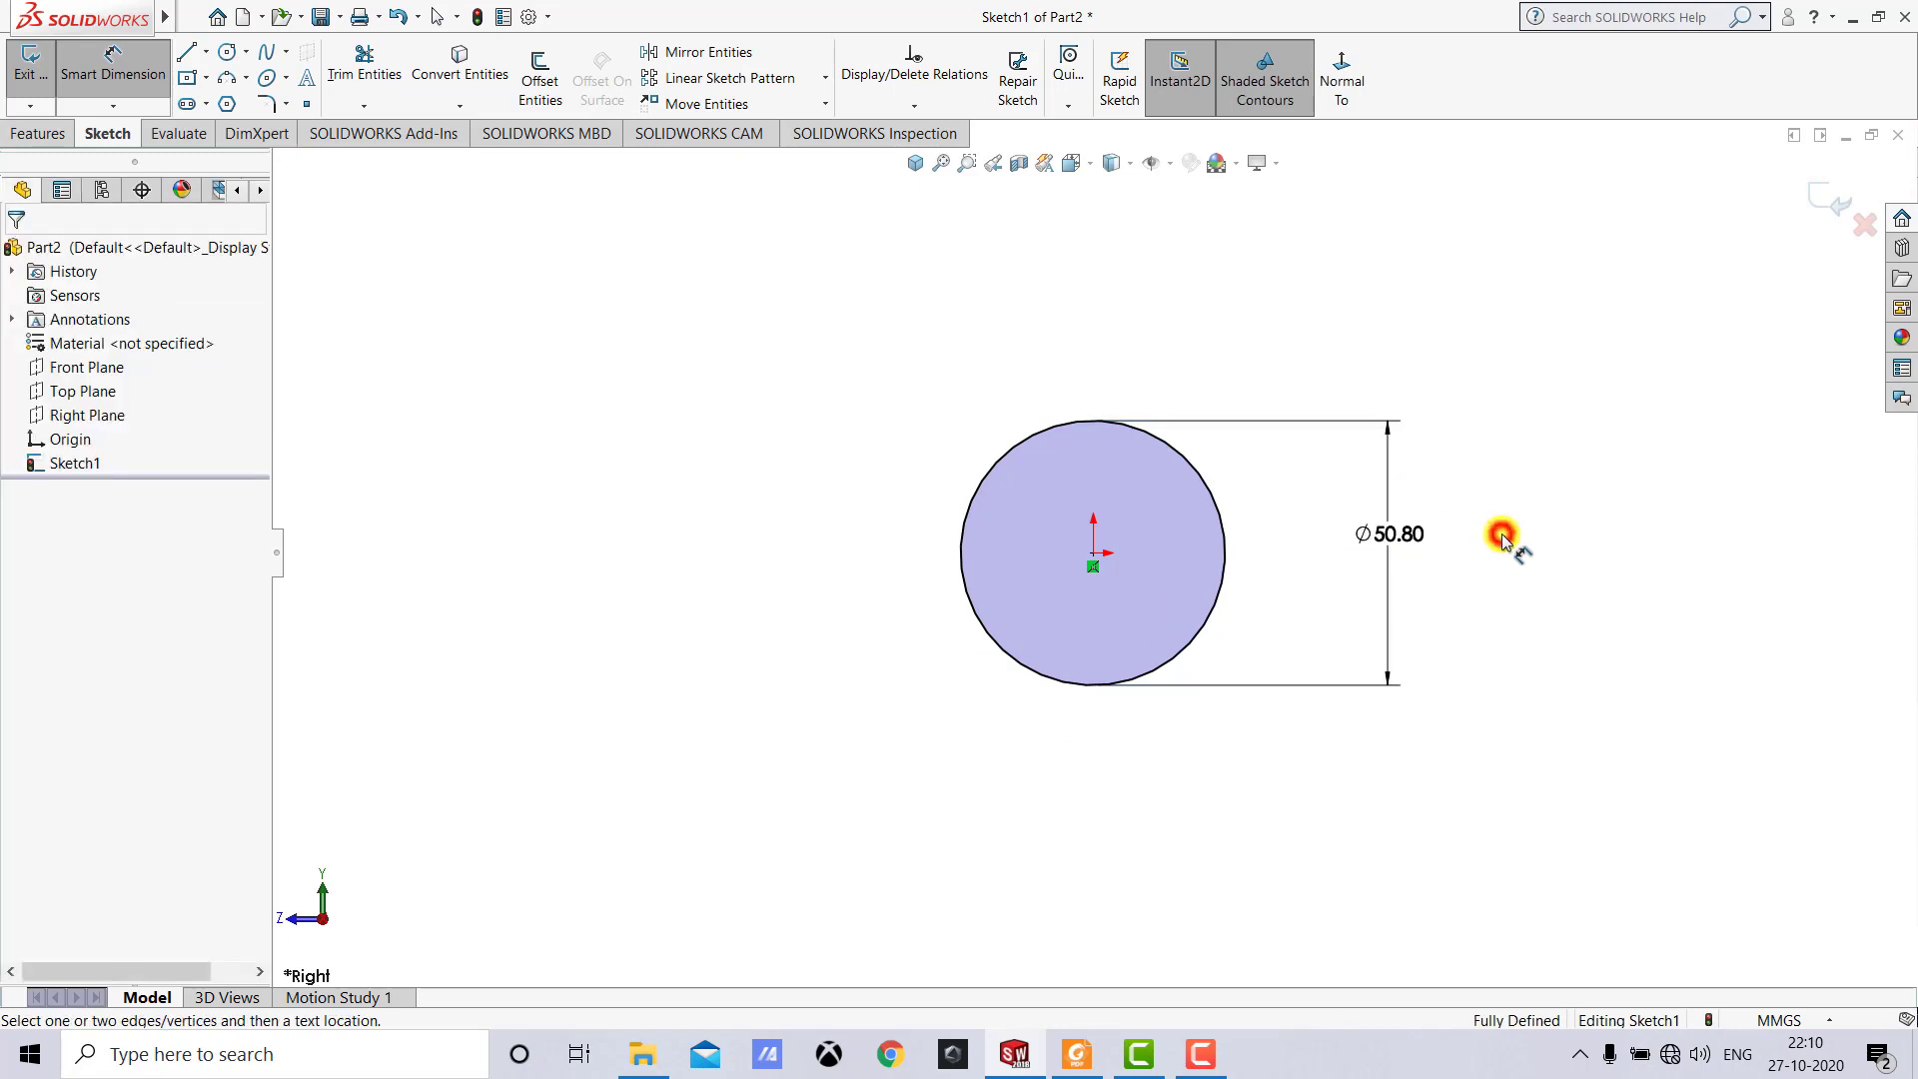
{"action": "left_click", "coordinate": [151, 78]}
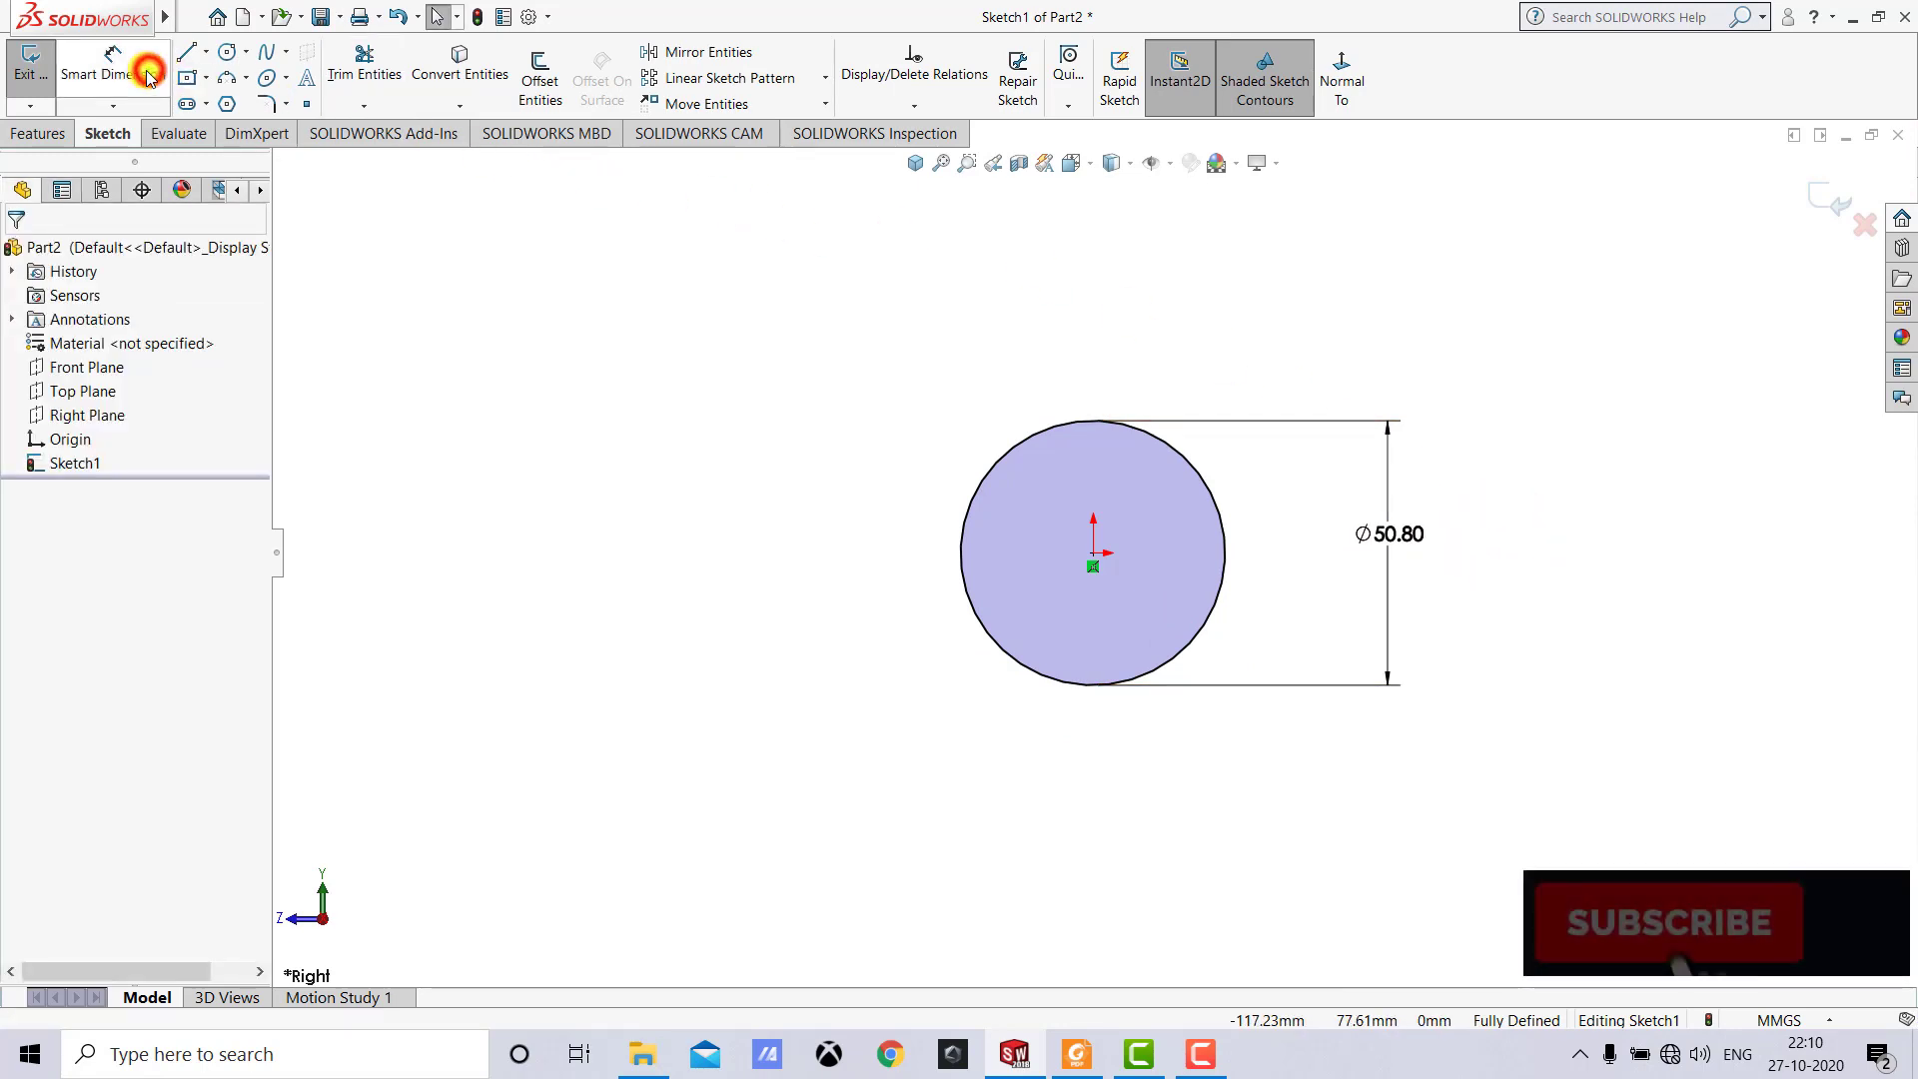
{"action": "left_click", "coordinate": [33, 75]}
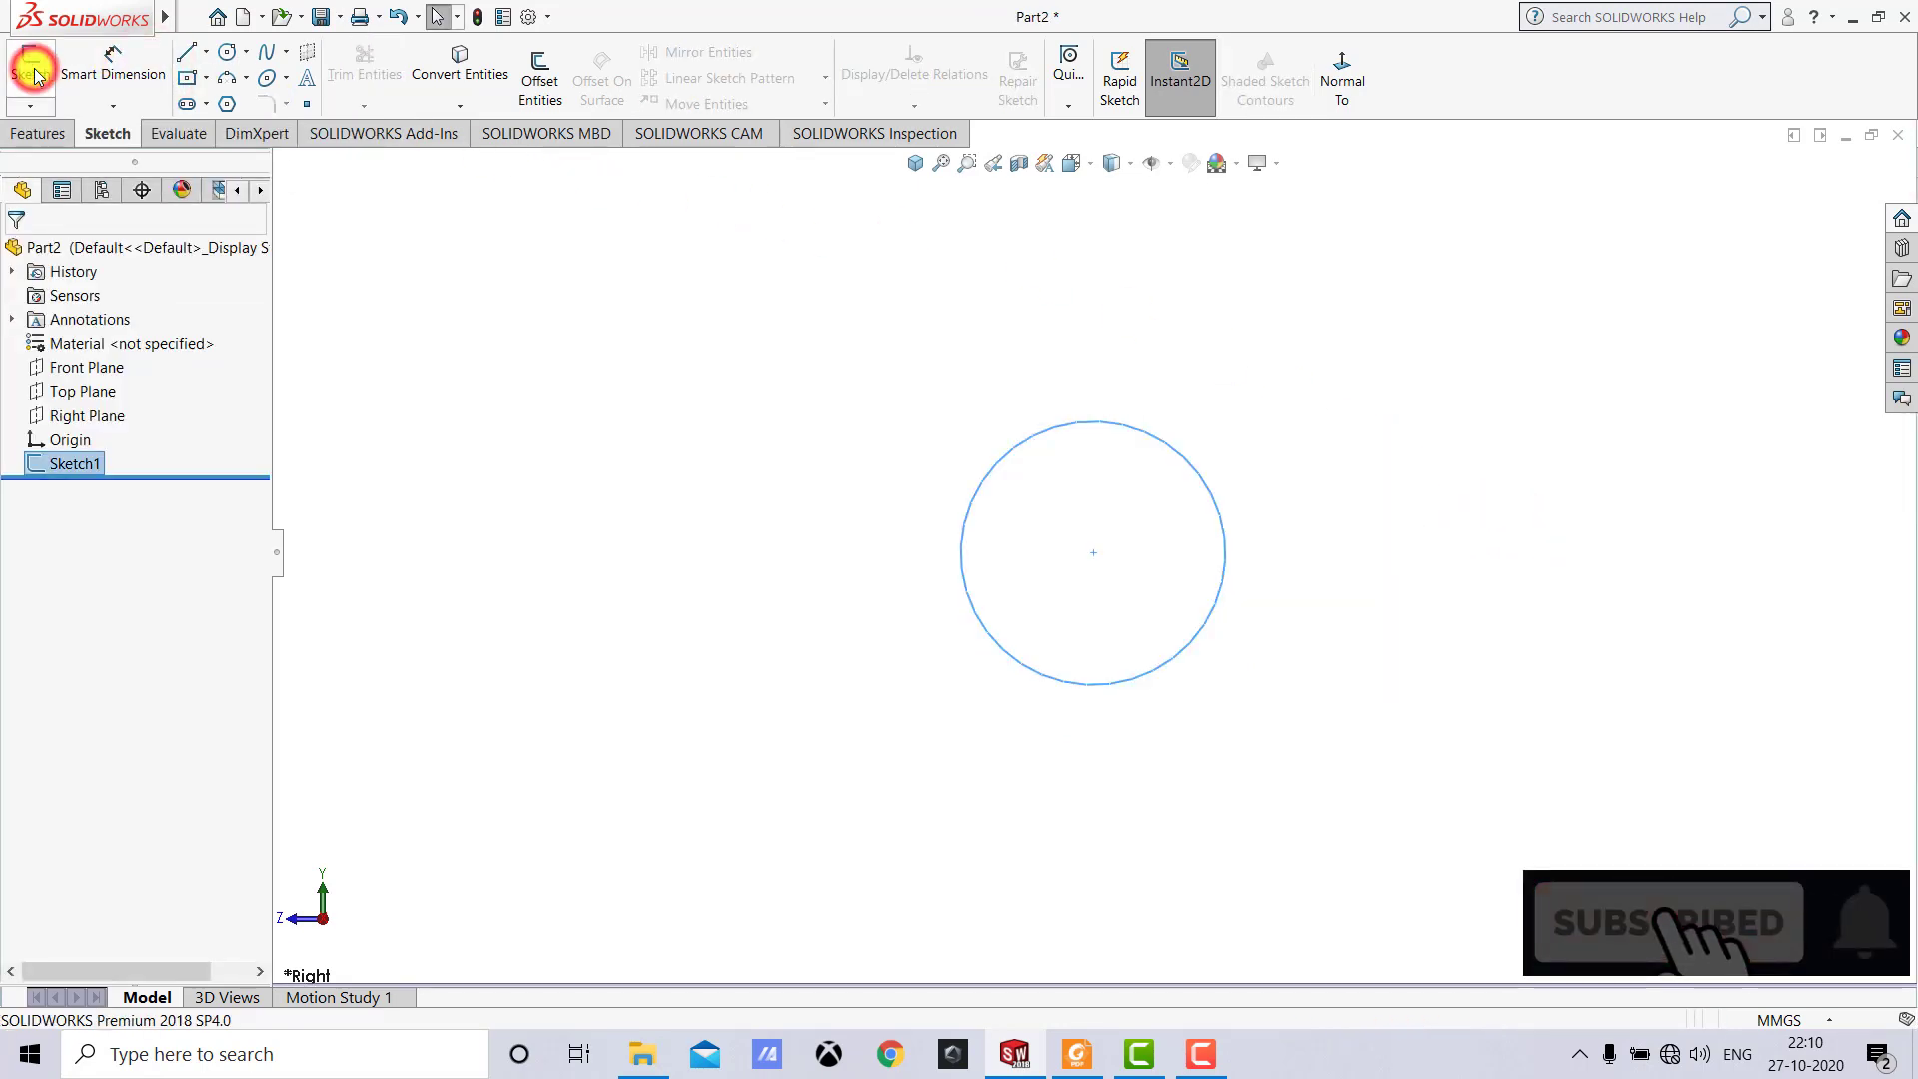
Extrude the circle as a blind boss 250 mm deep, taking the length from the PDF drawing, and show the cylinder in isometric view.
{"action": "left_click", "coordinate": [42, 134]}
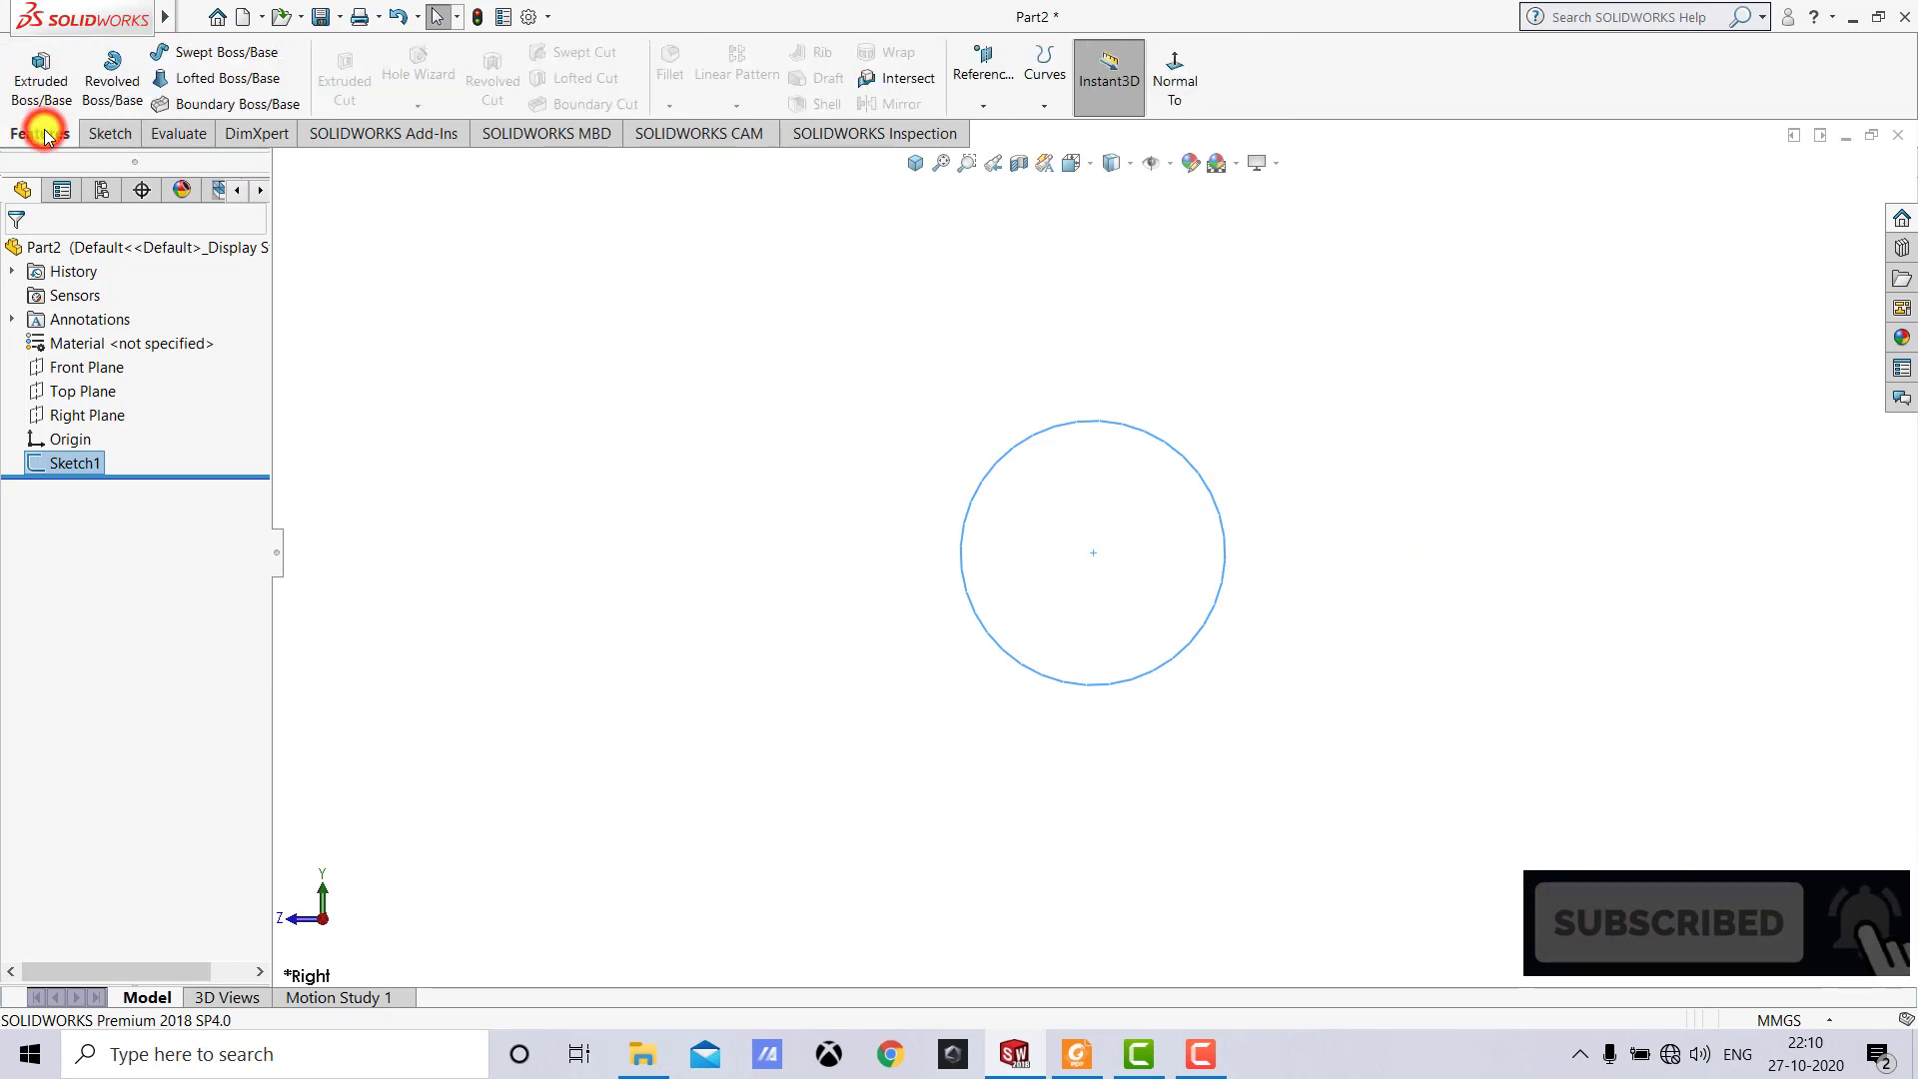
{"action": "left_click", "coordinate": [44, 97]}
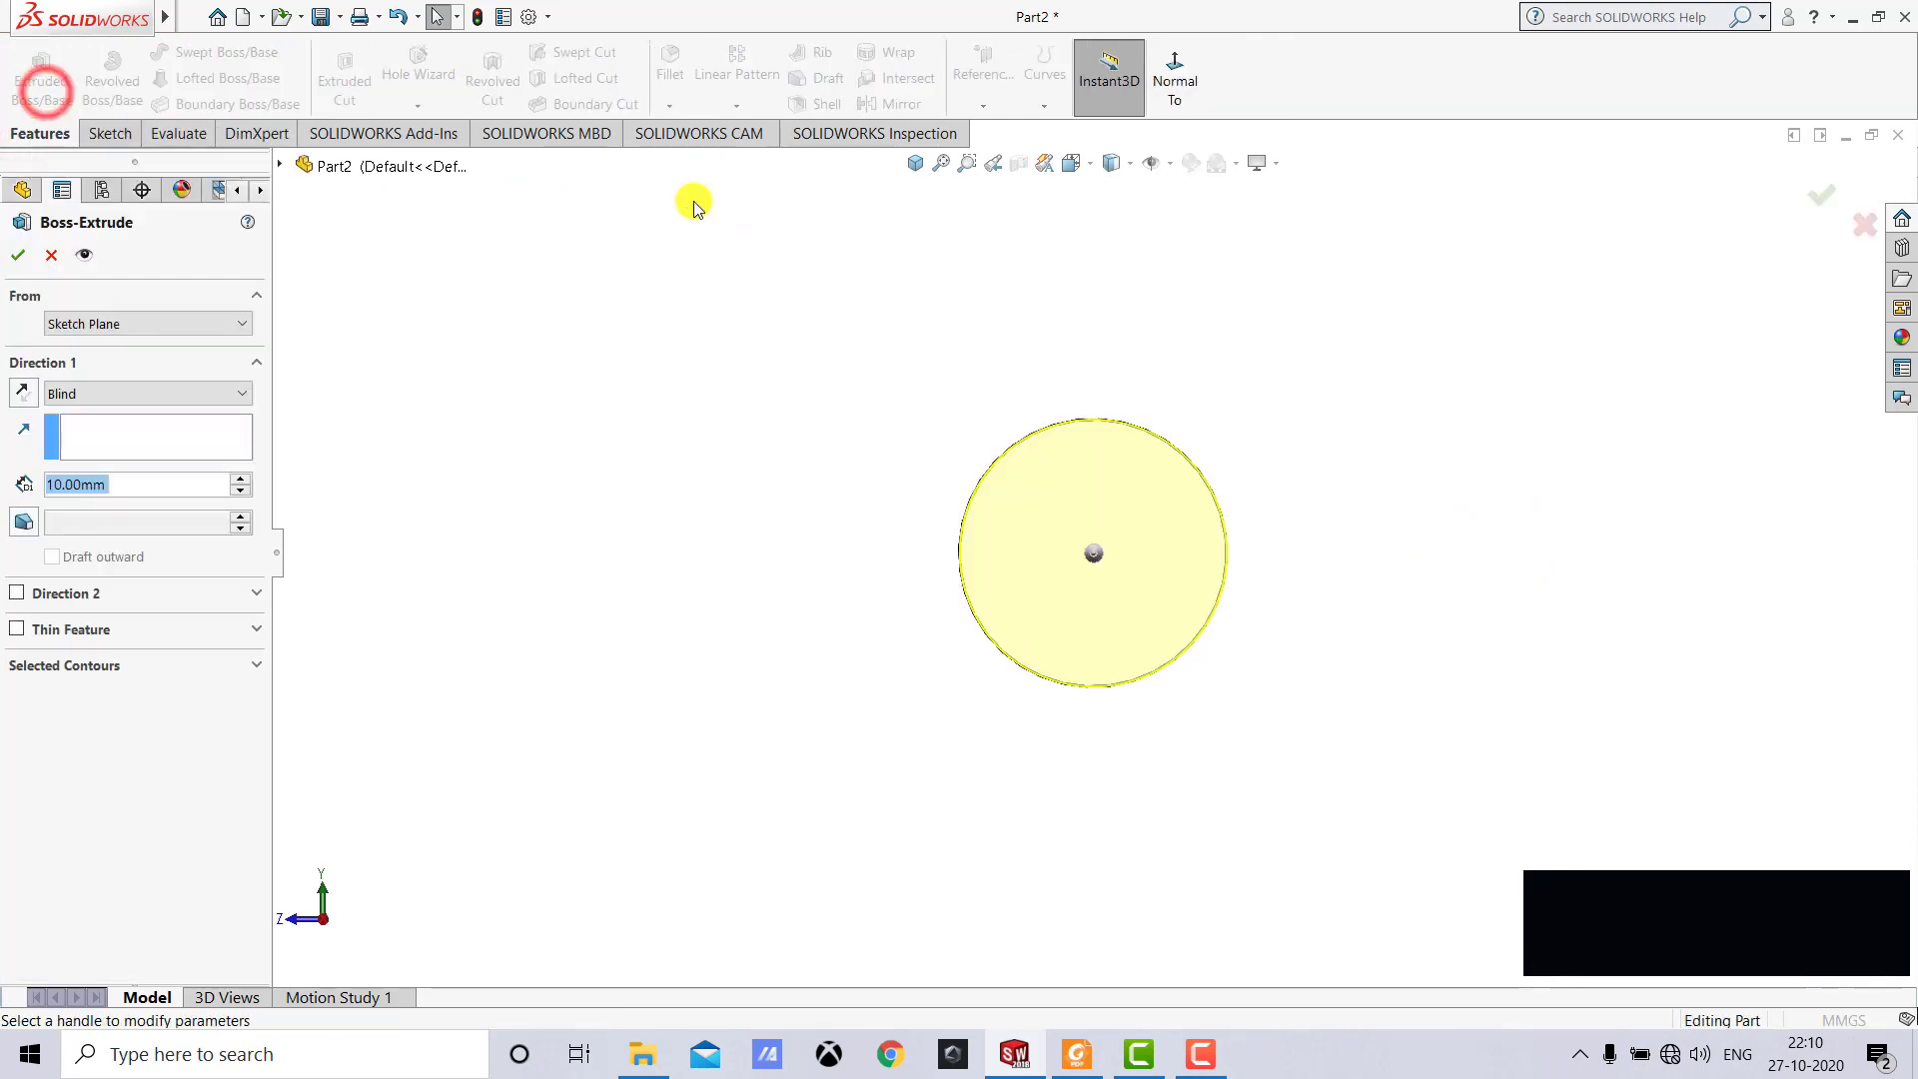
{"action": "left_click", "coordinate": [913, 162]}
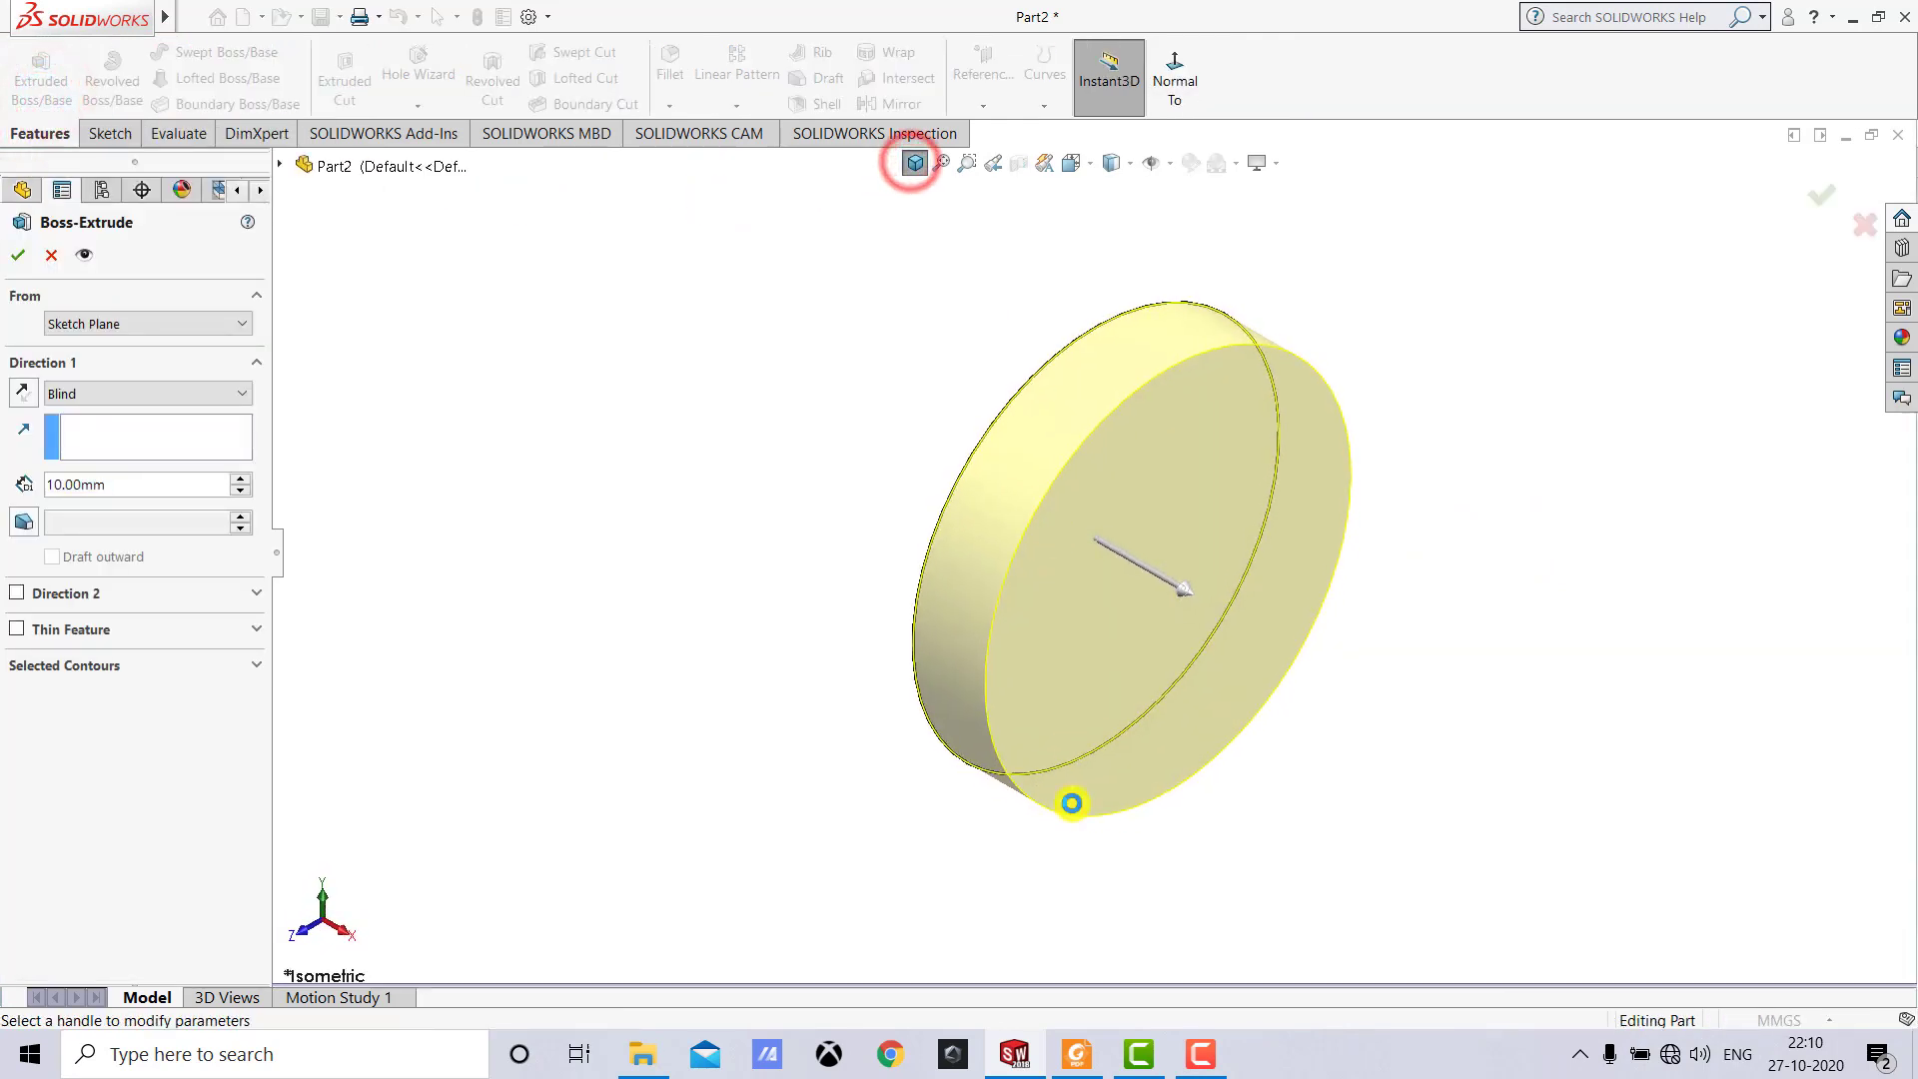
{"action": "left_click", "coordinate": [1077, 1054]}
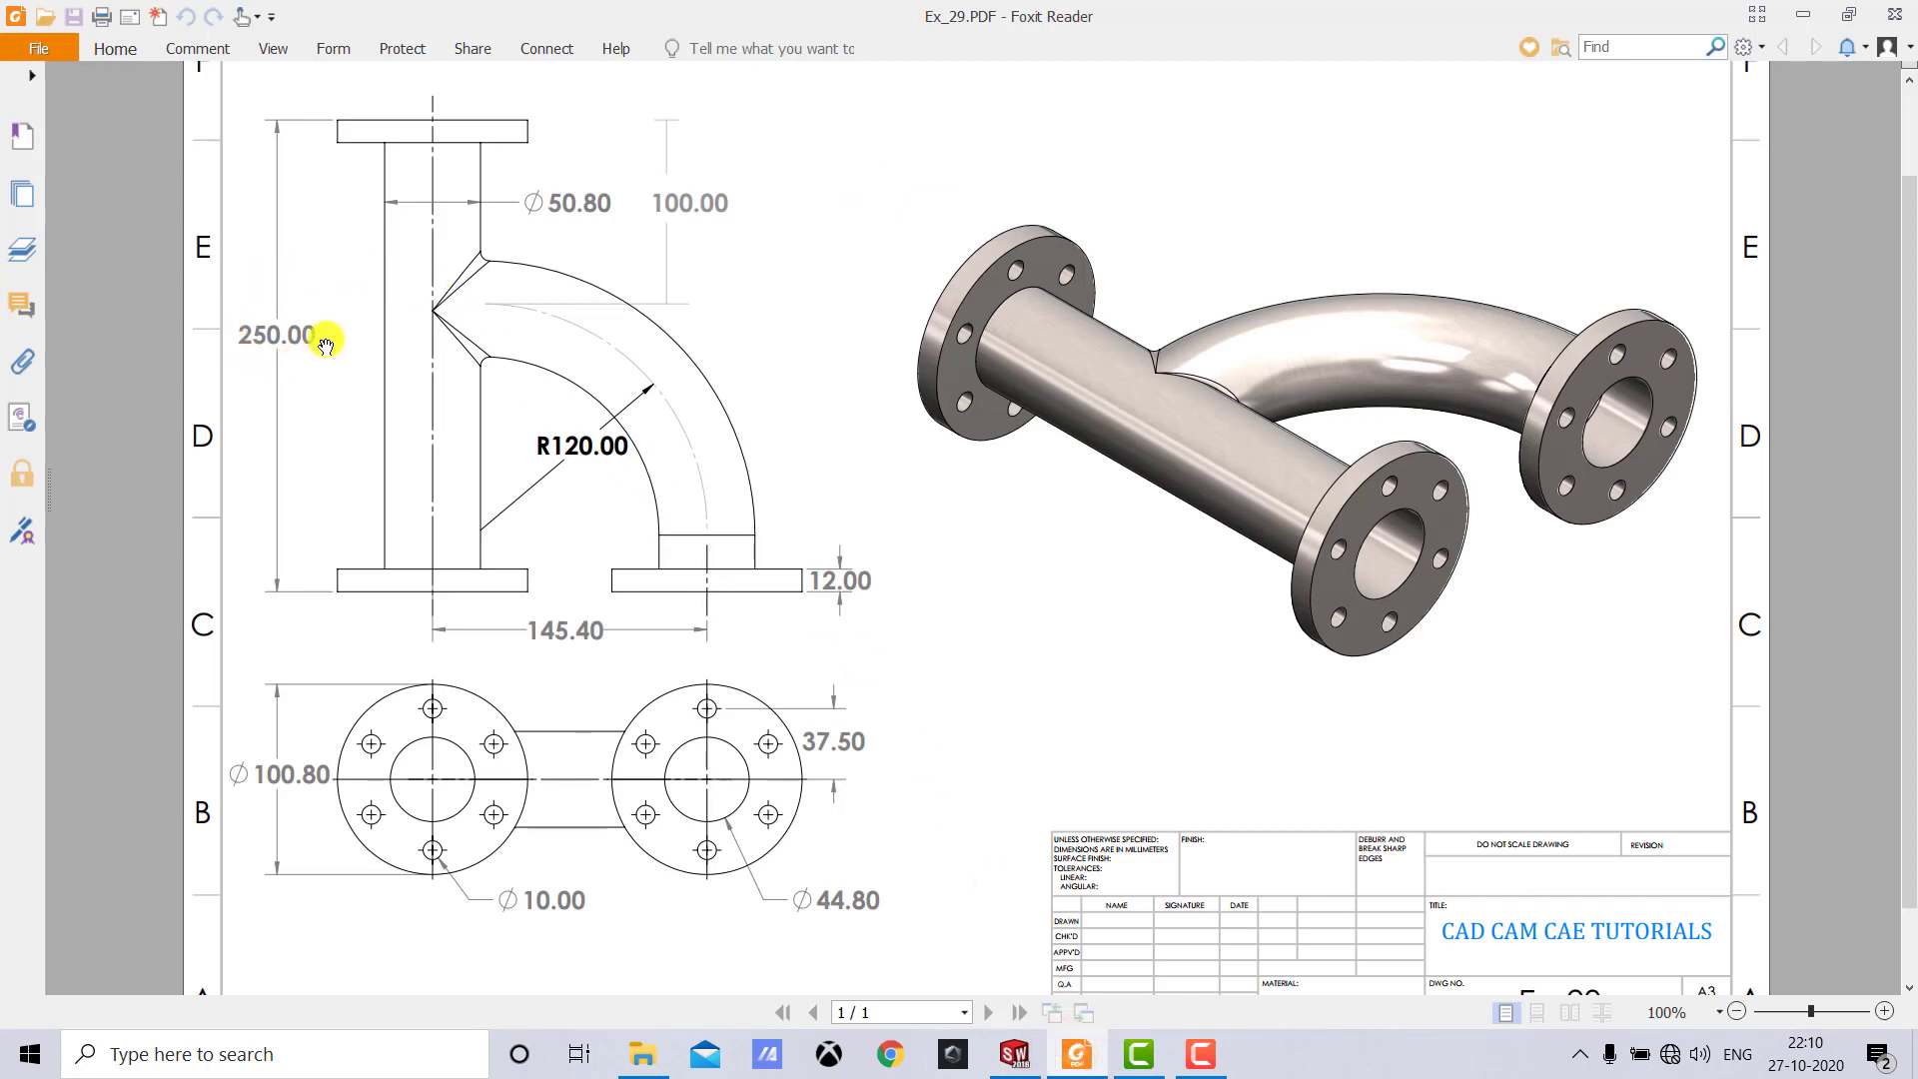
{"action": "left_click", "coordinate": [1014, 1057]}
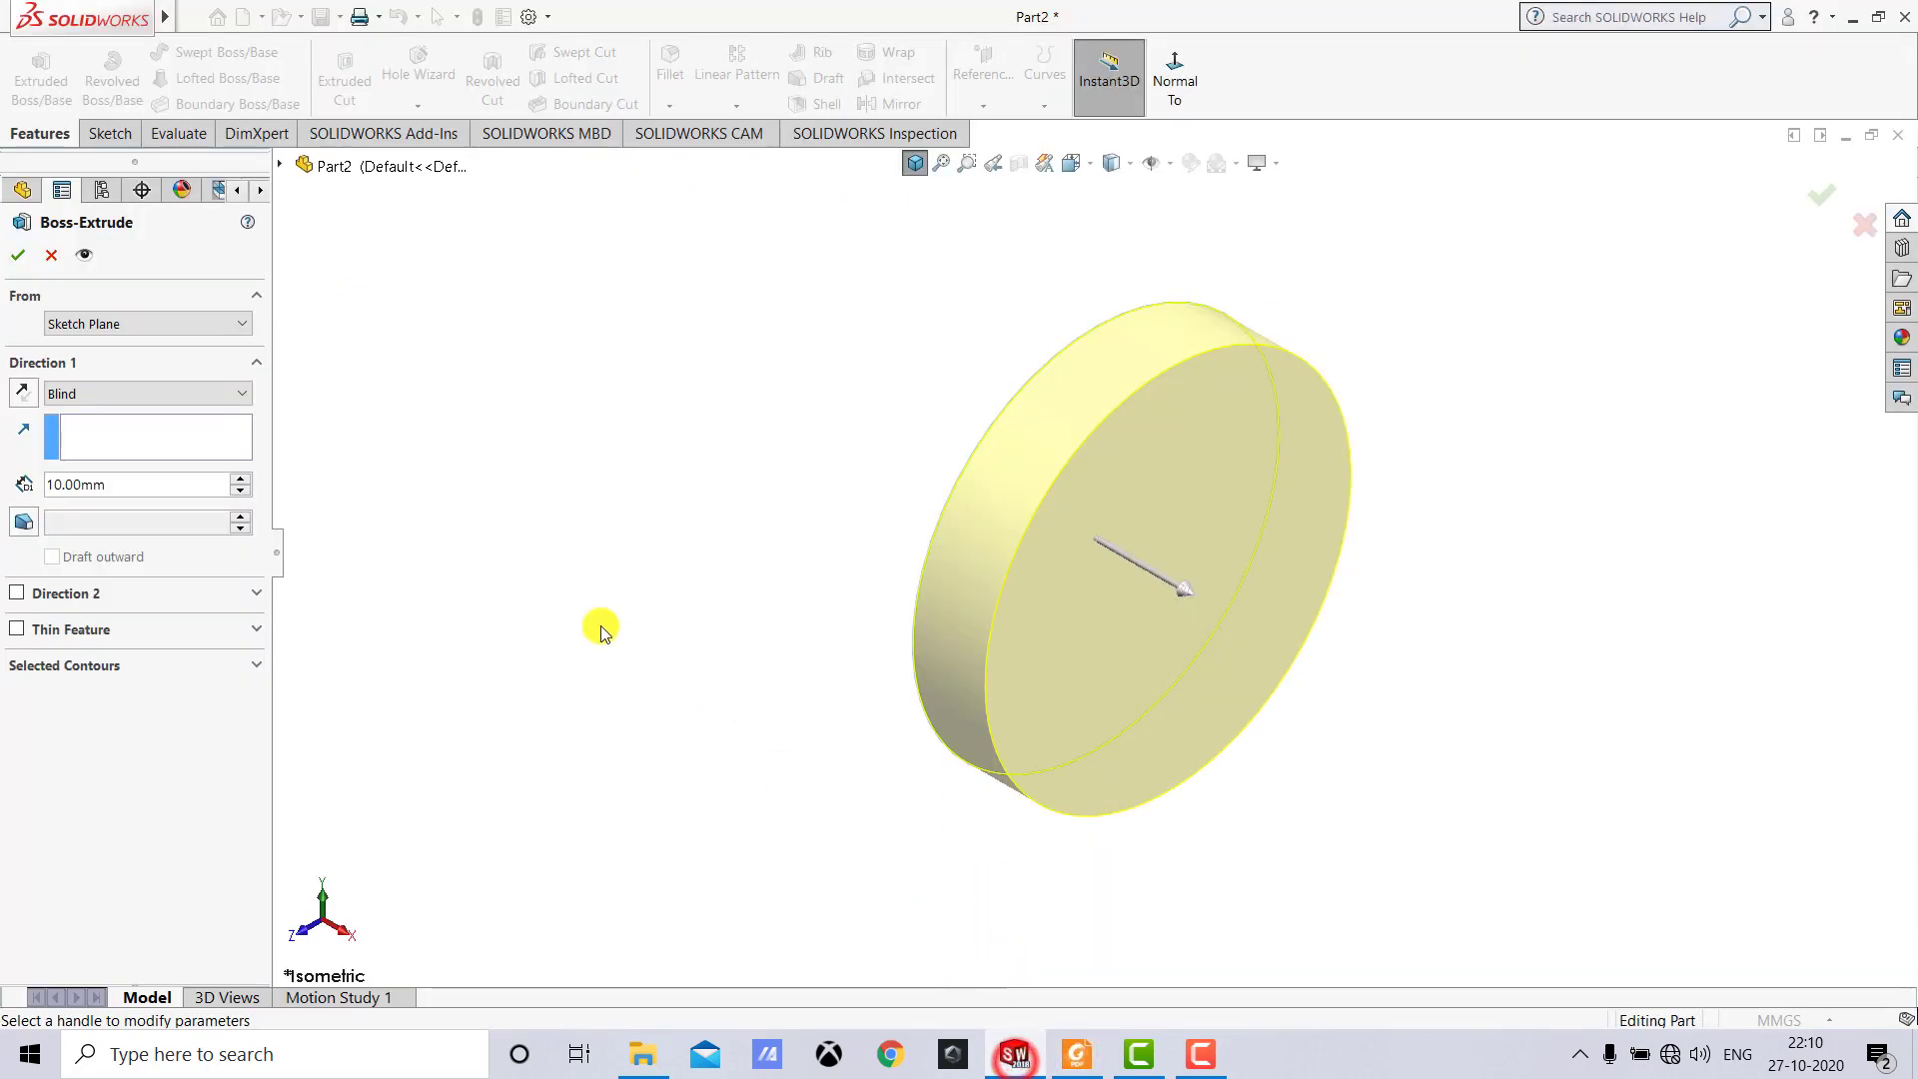
{"action": "double_click", "coordinate": [151, 487]}
{"action": "type", "text": "250"}
{"action": "key", "text": "Return"}
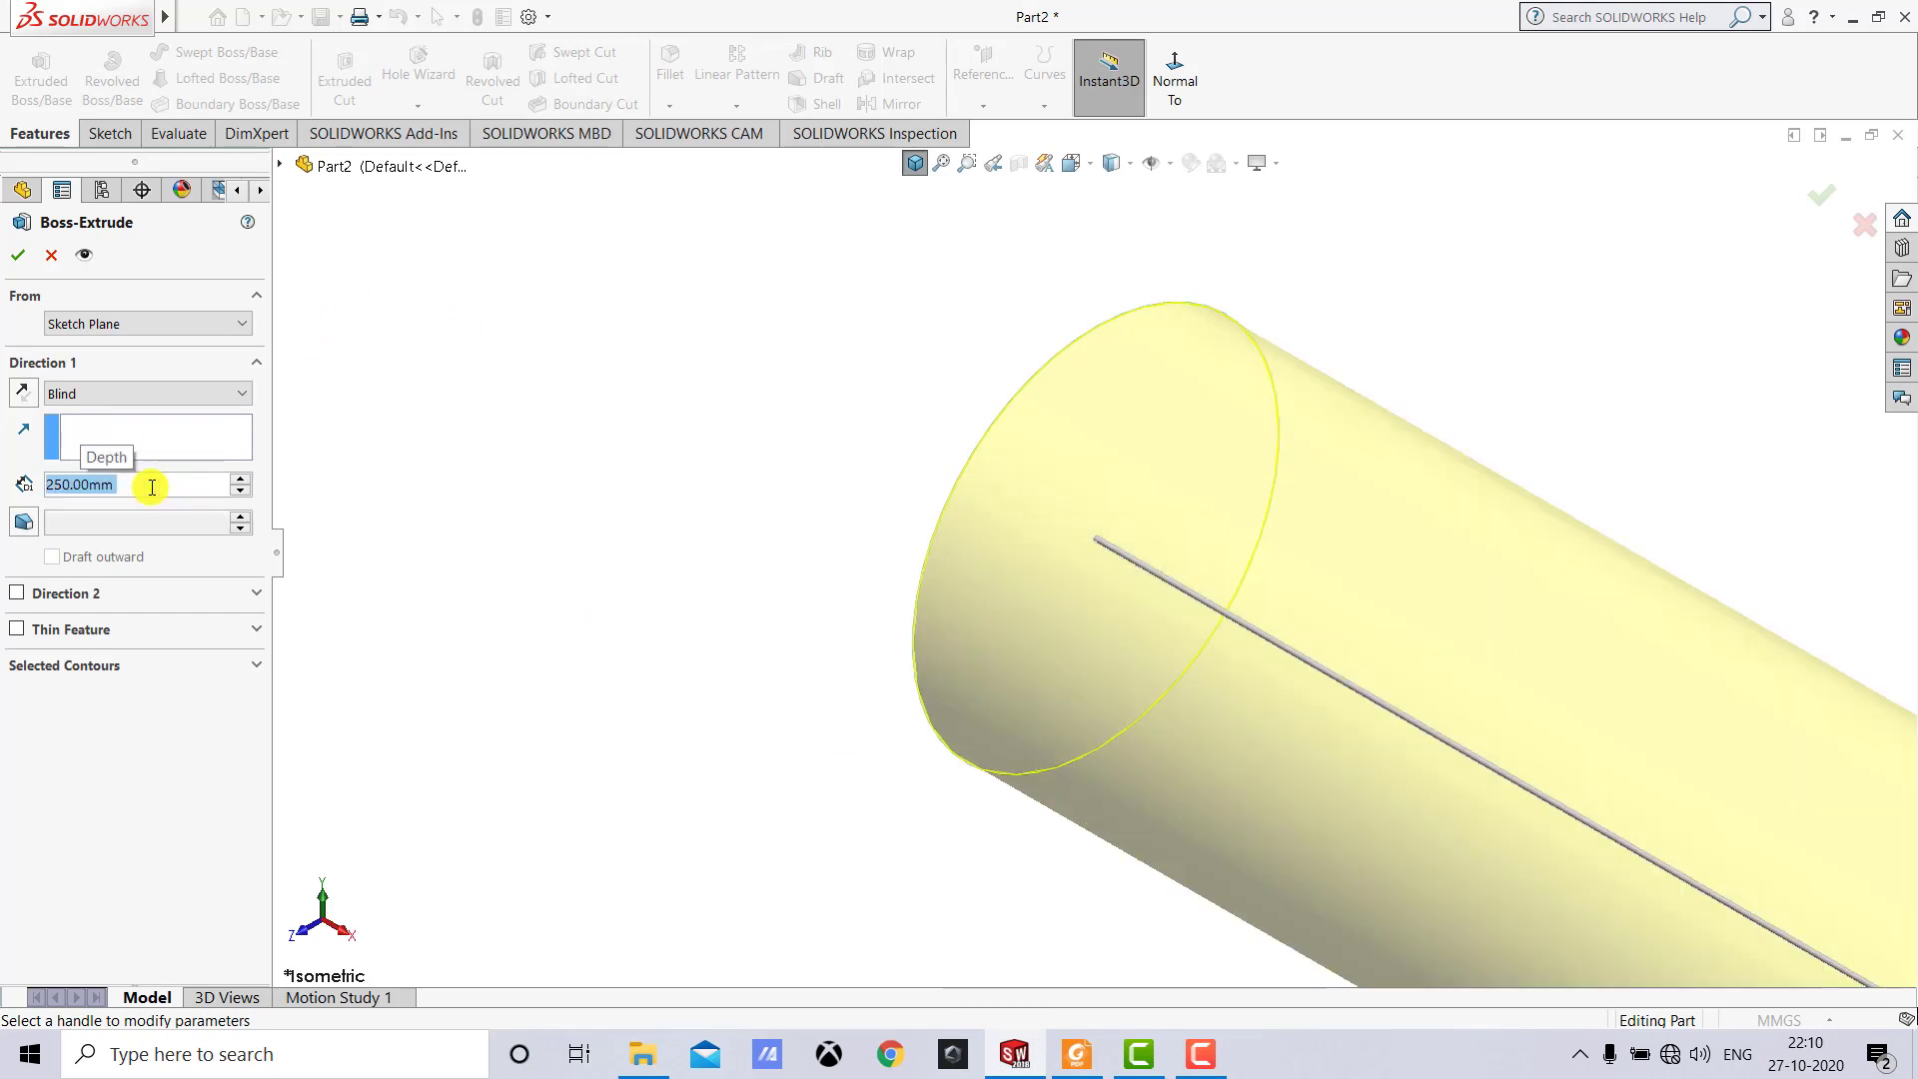
{"action": "left_click", "coordinate": [19, 257]}
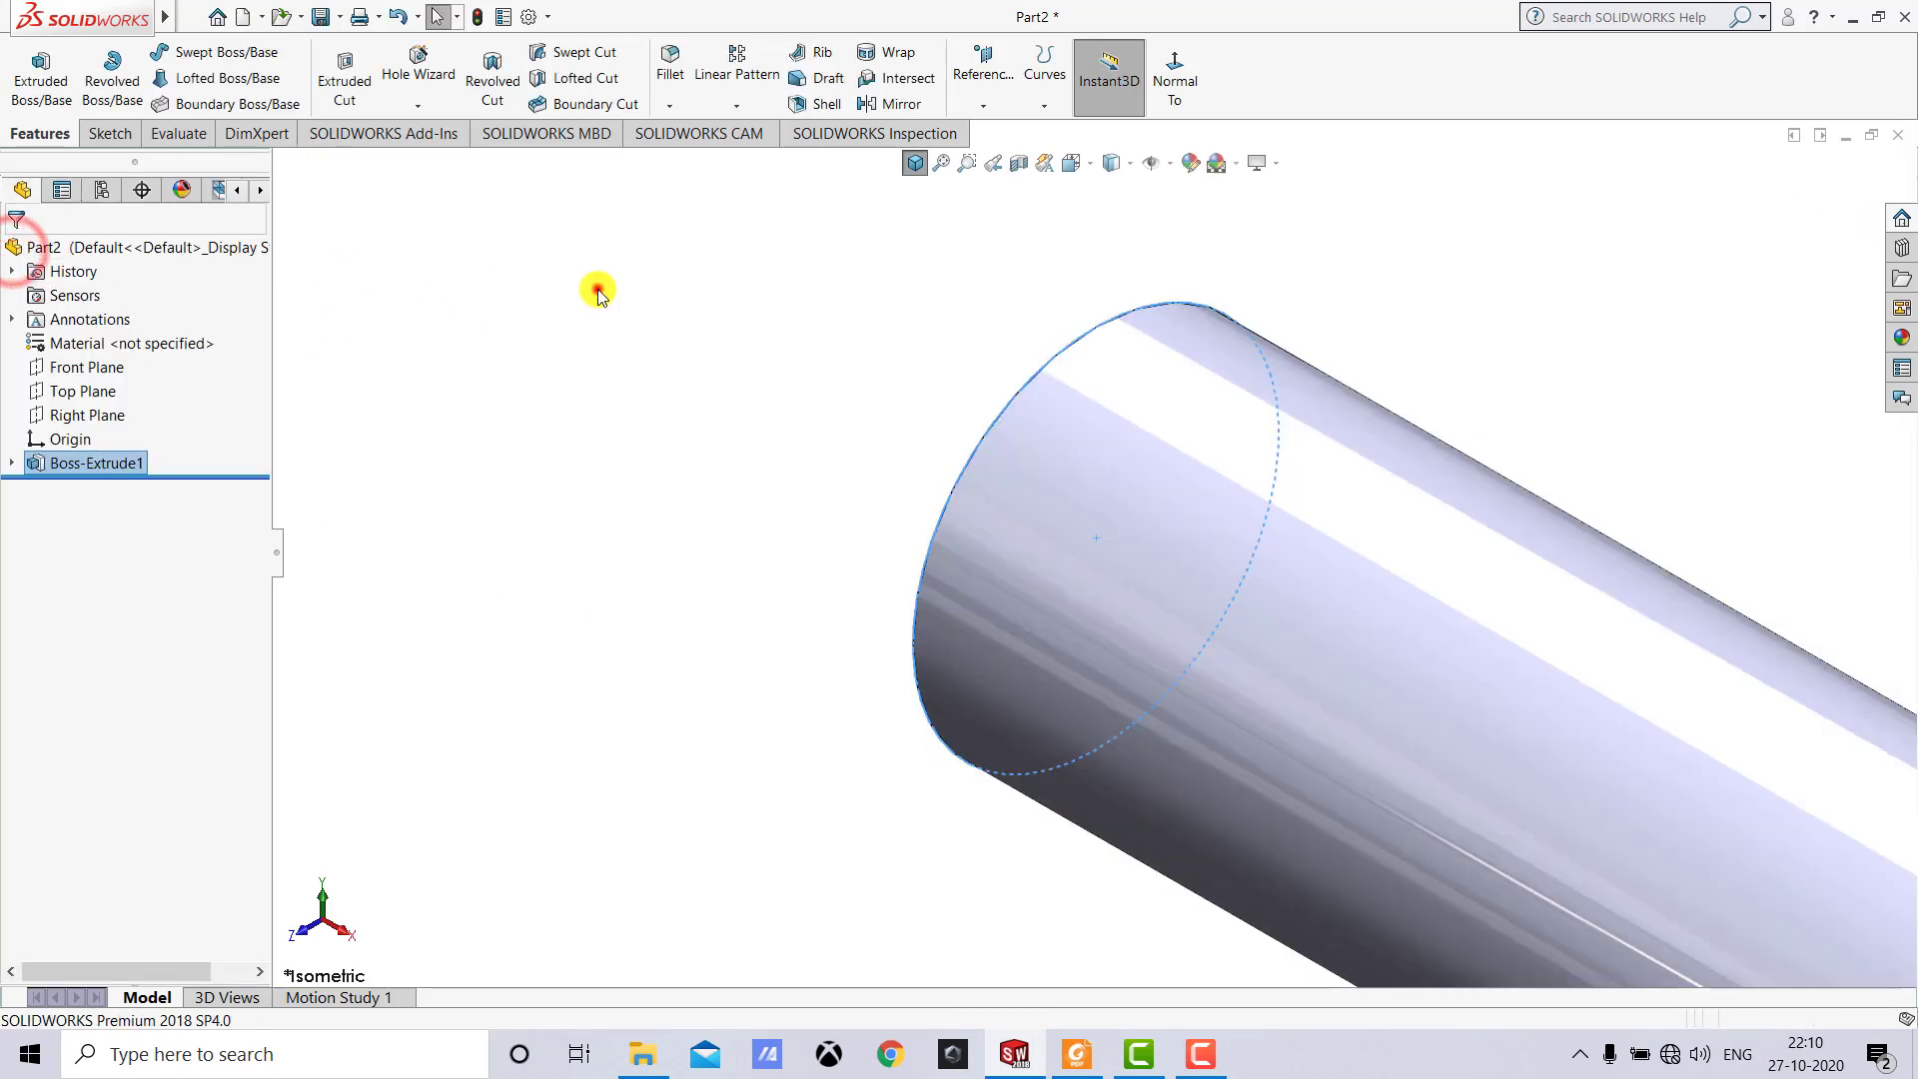
{"action": "left_click", "coordinate": [599, 291]}
{"action": "left_click", "coordinate": [915, 164]}
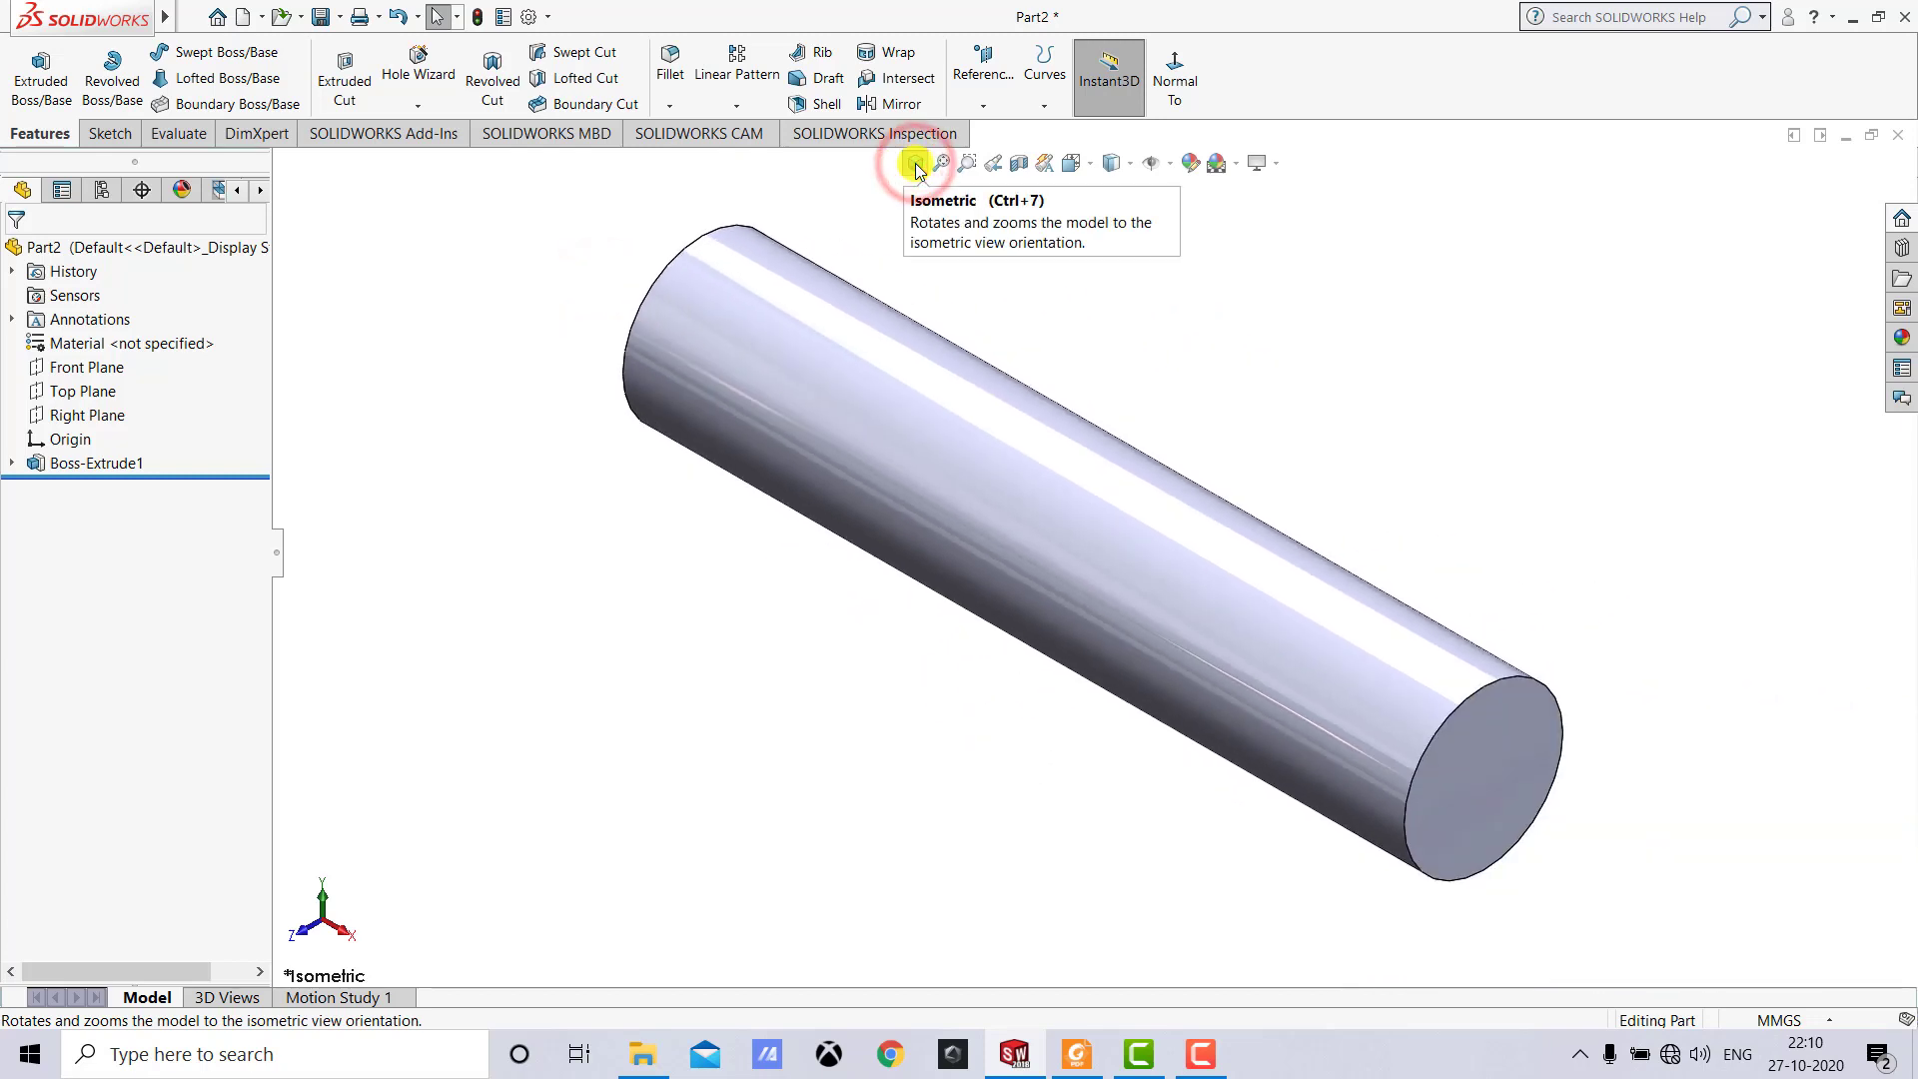
Check the branch dimensions in the PDF drawing, then start a sketch on the Top Plane, viewed normal to it.
{"action": "left_click", "coordinate": [1076, 1054]}
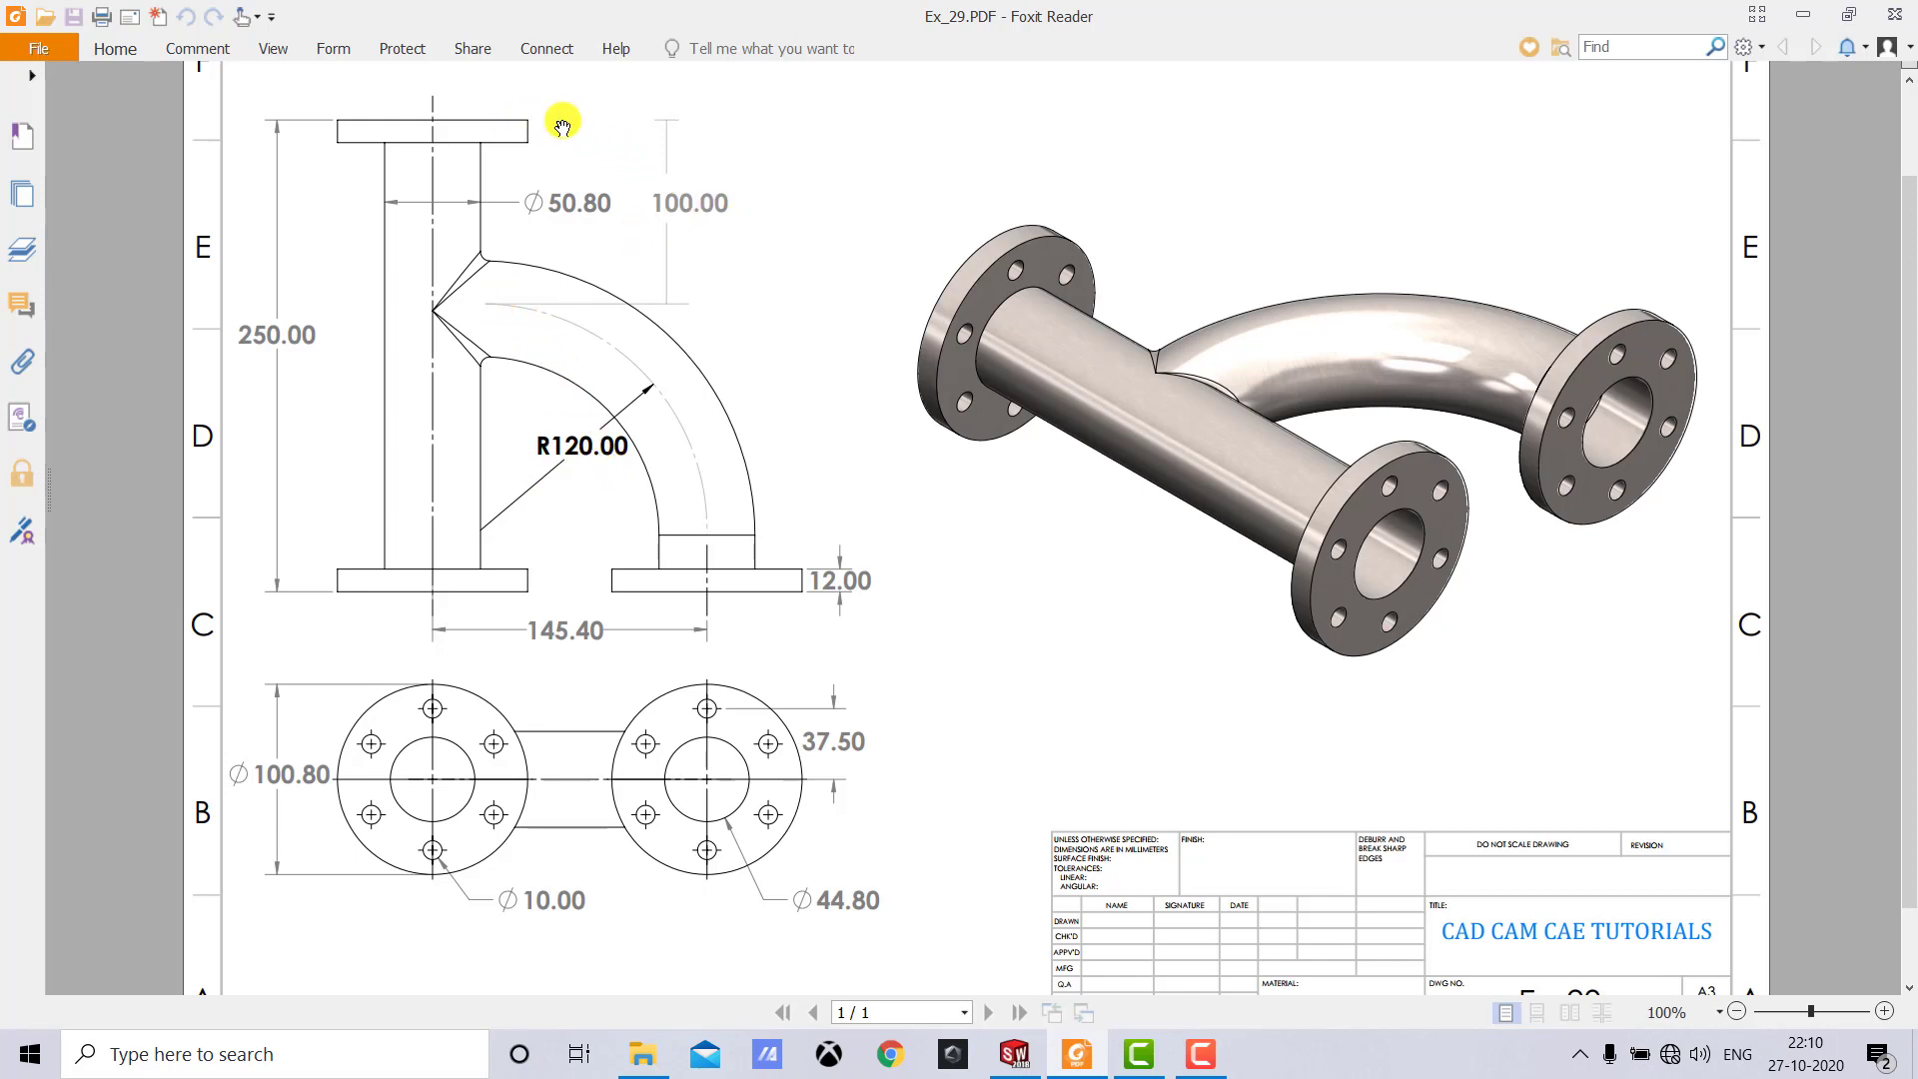
{"action": "left_click", "coordinate": [1011, 1054]}
{"action": "left_click", "coordinate": [899, 817]}
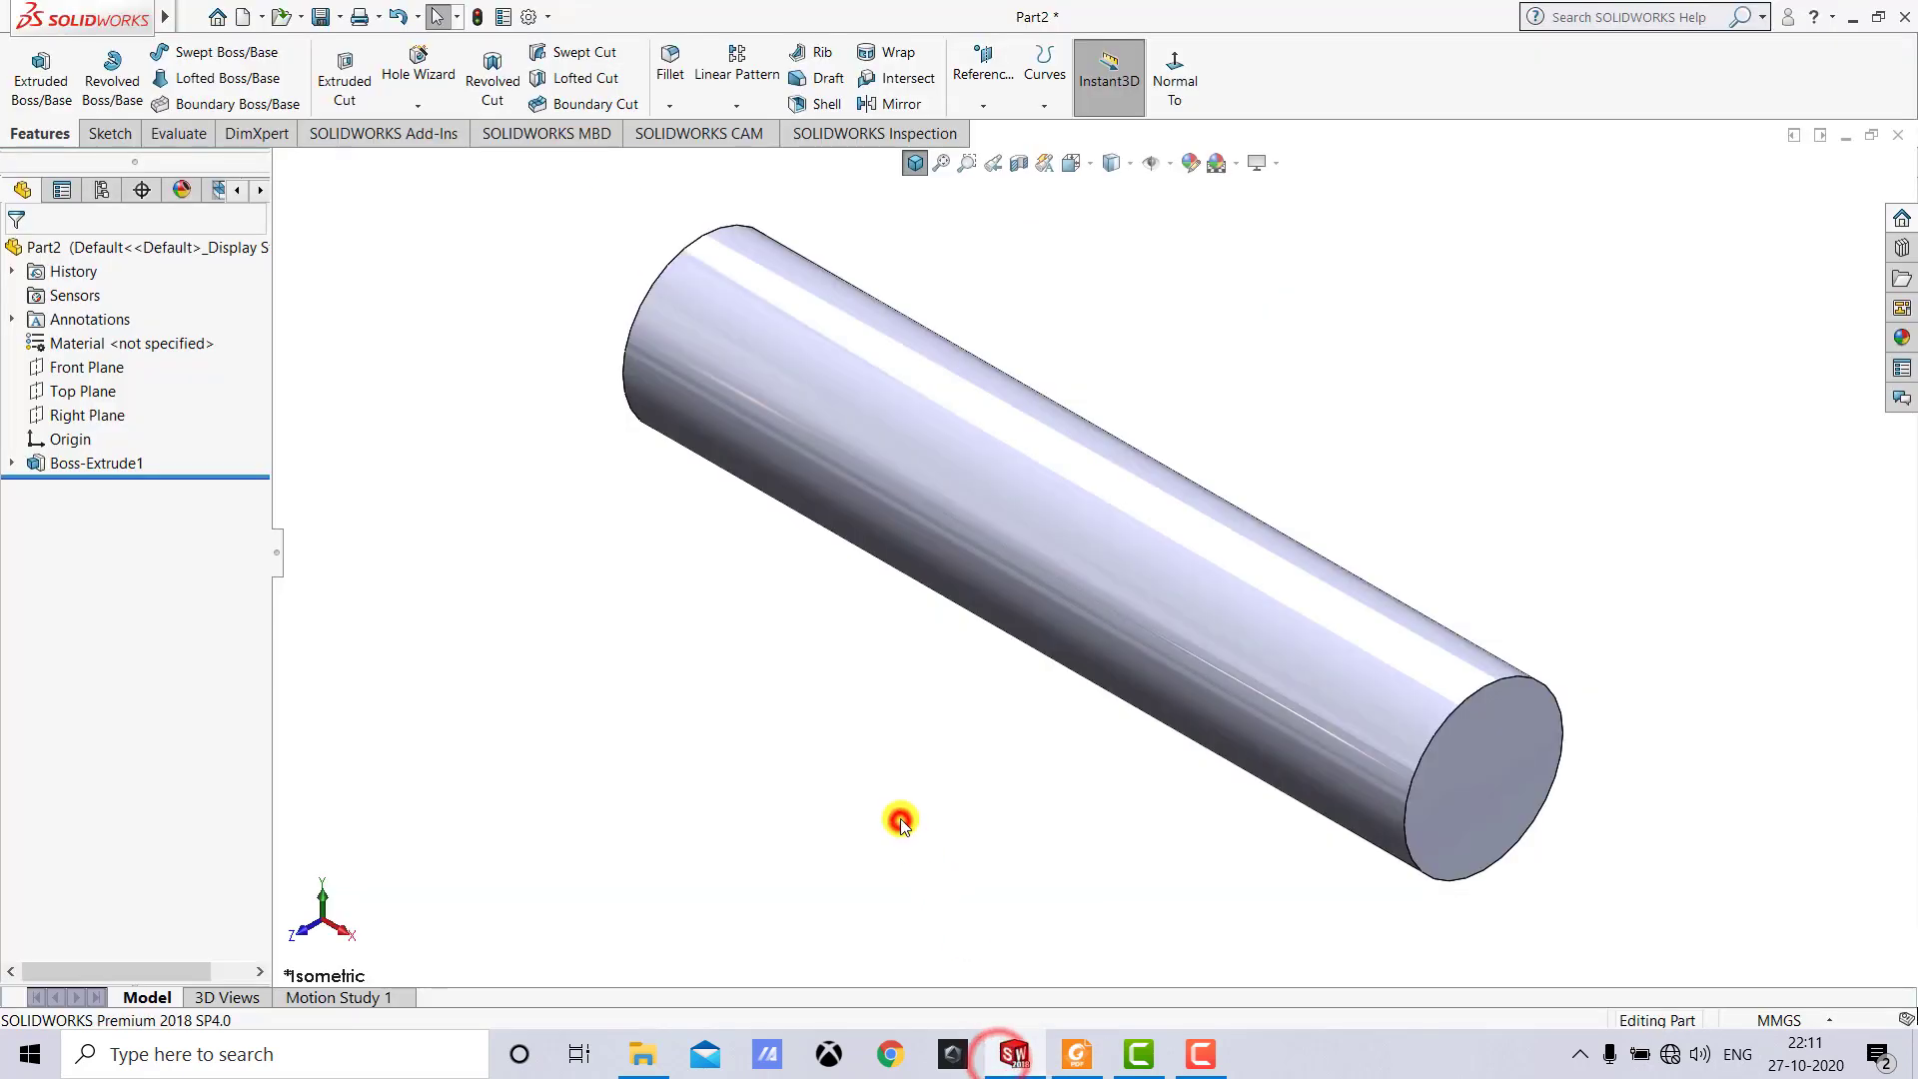
{"action": "left_click", "coordinate": [110, 135]}
{"action": "left_click", "coordinate": [31, 62]}
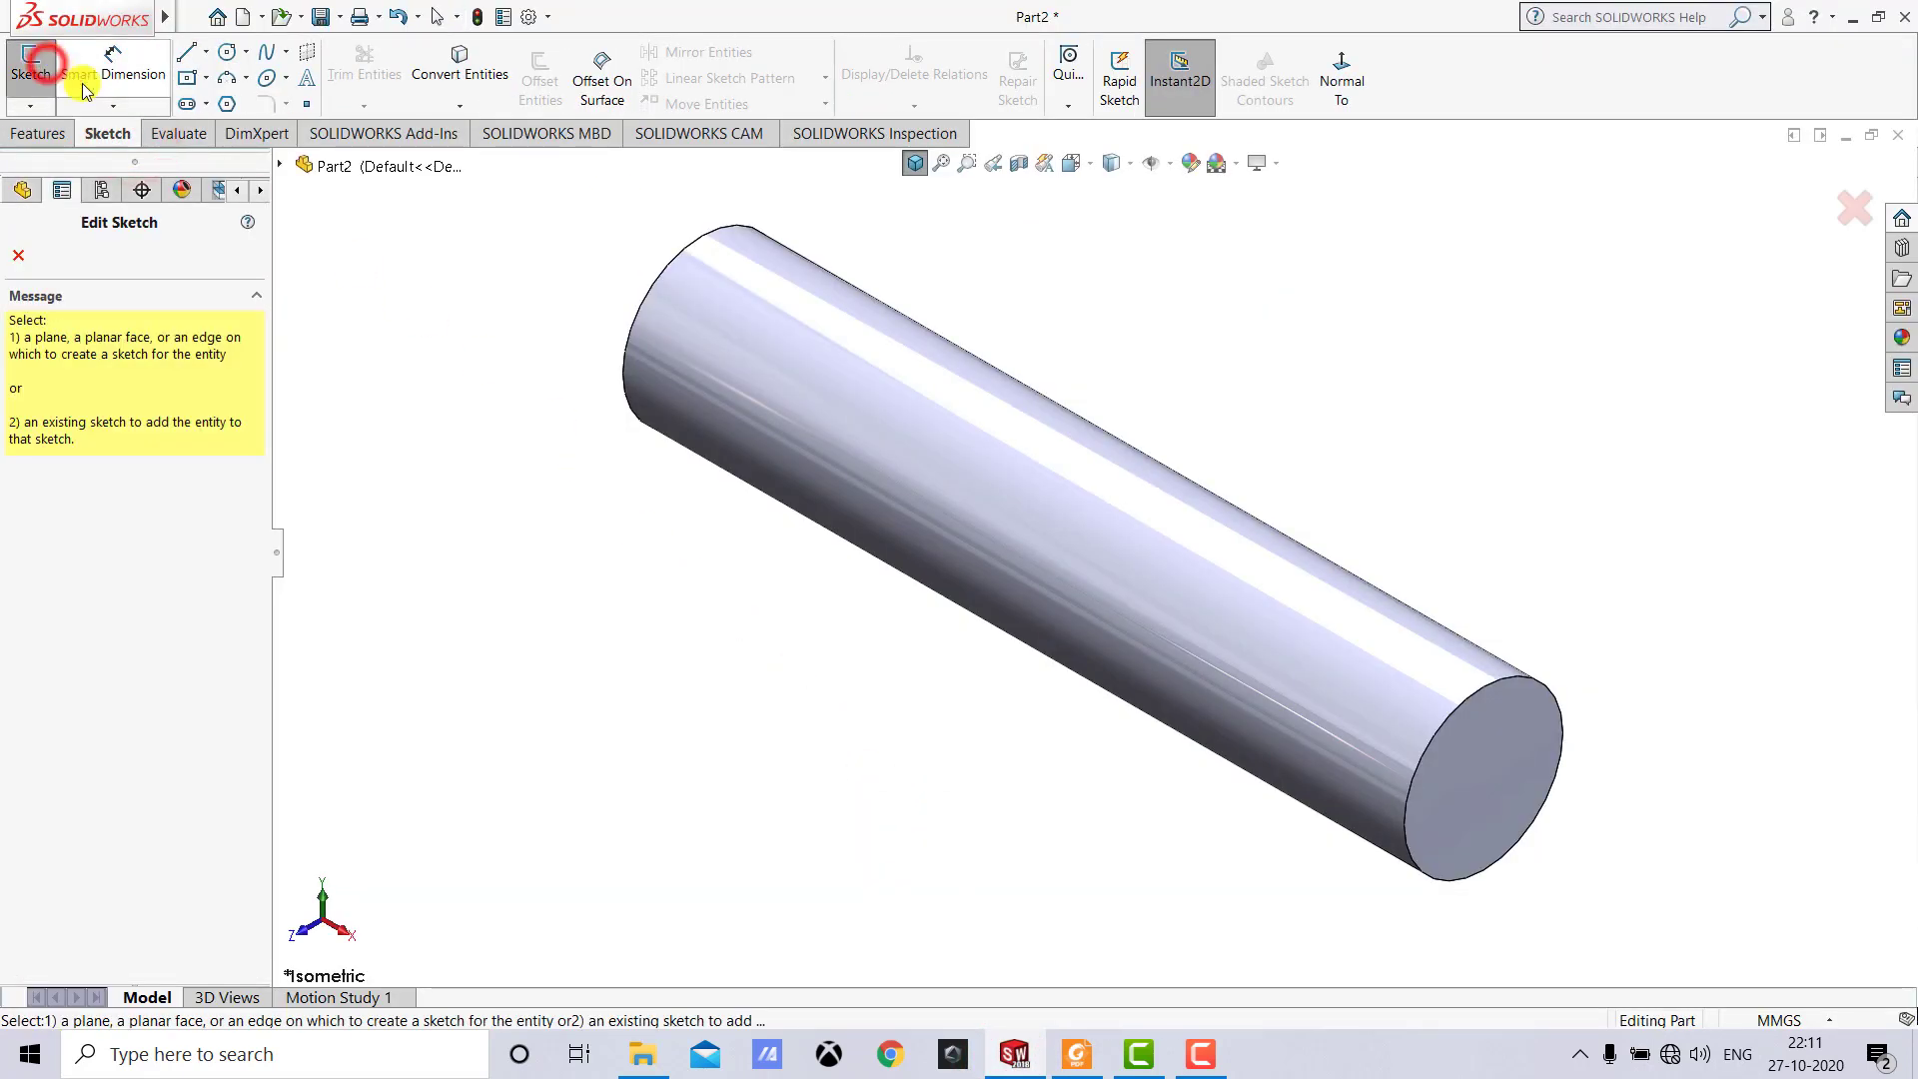
{"action": "left_click", "coordinate": [285, 166]}
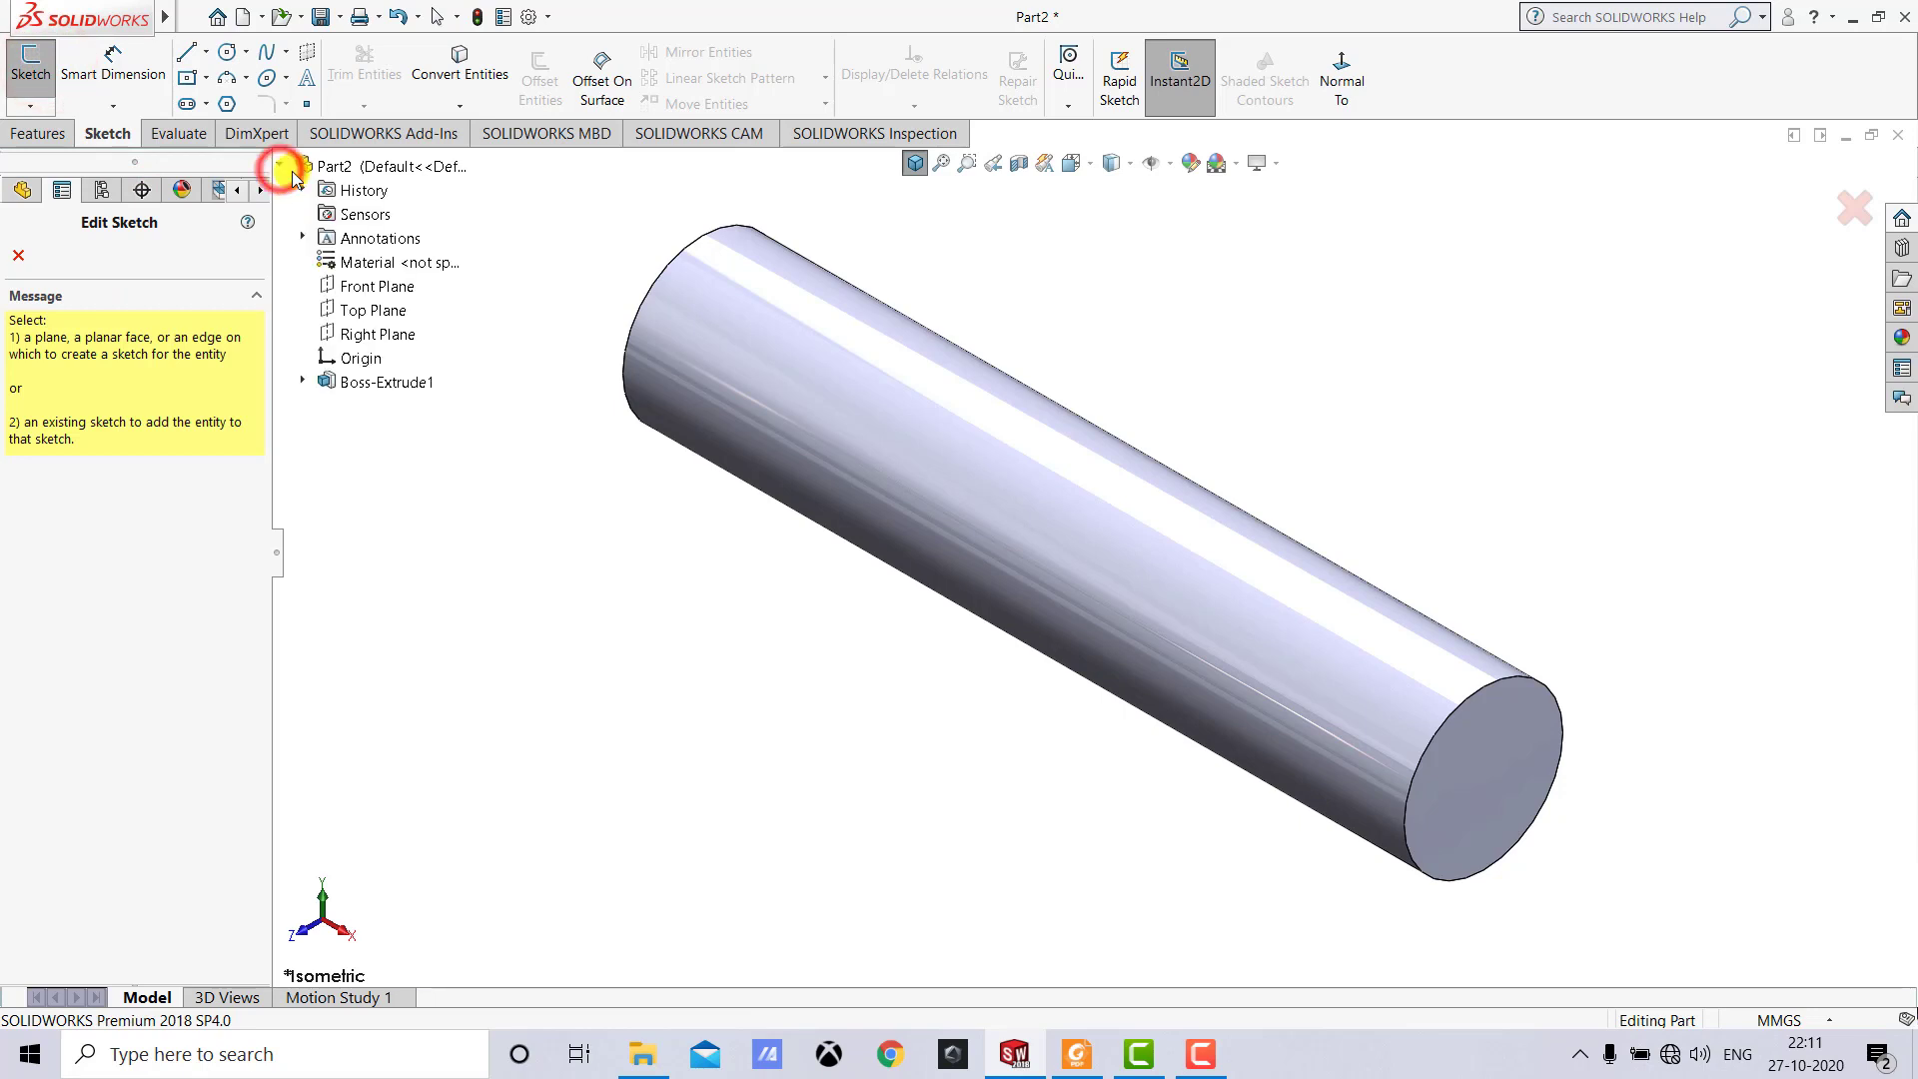
{"action": "left_click", "coordinate": [379, 310]}
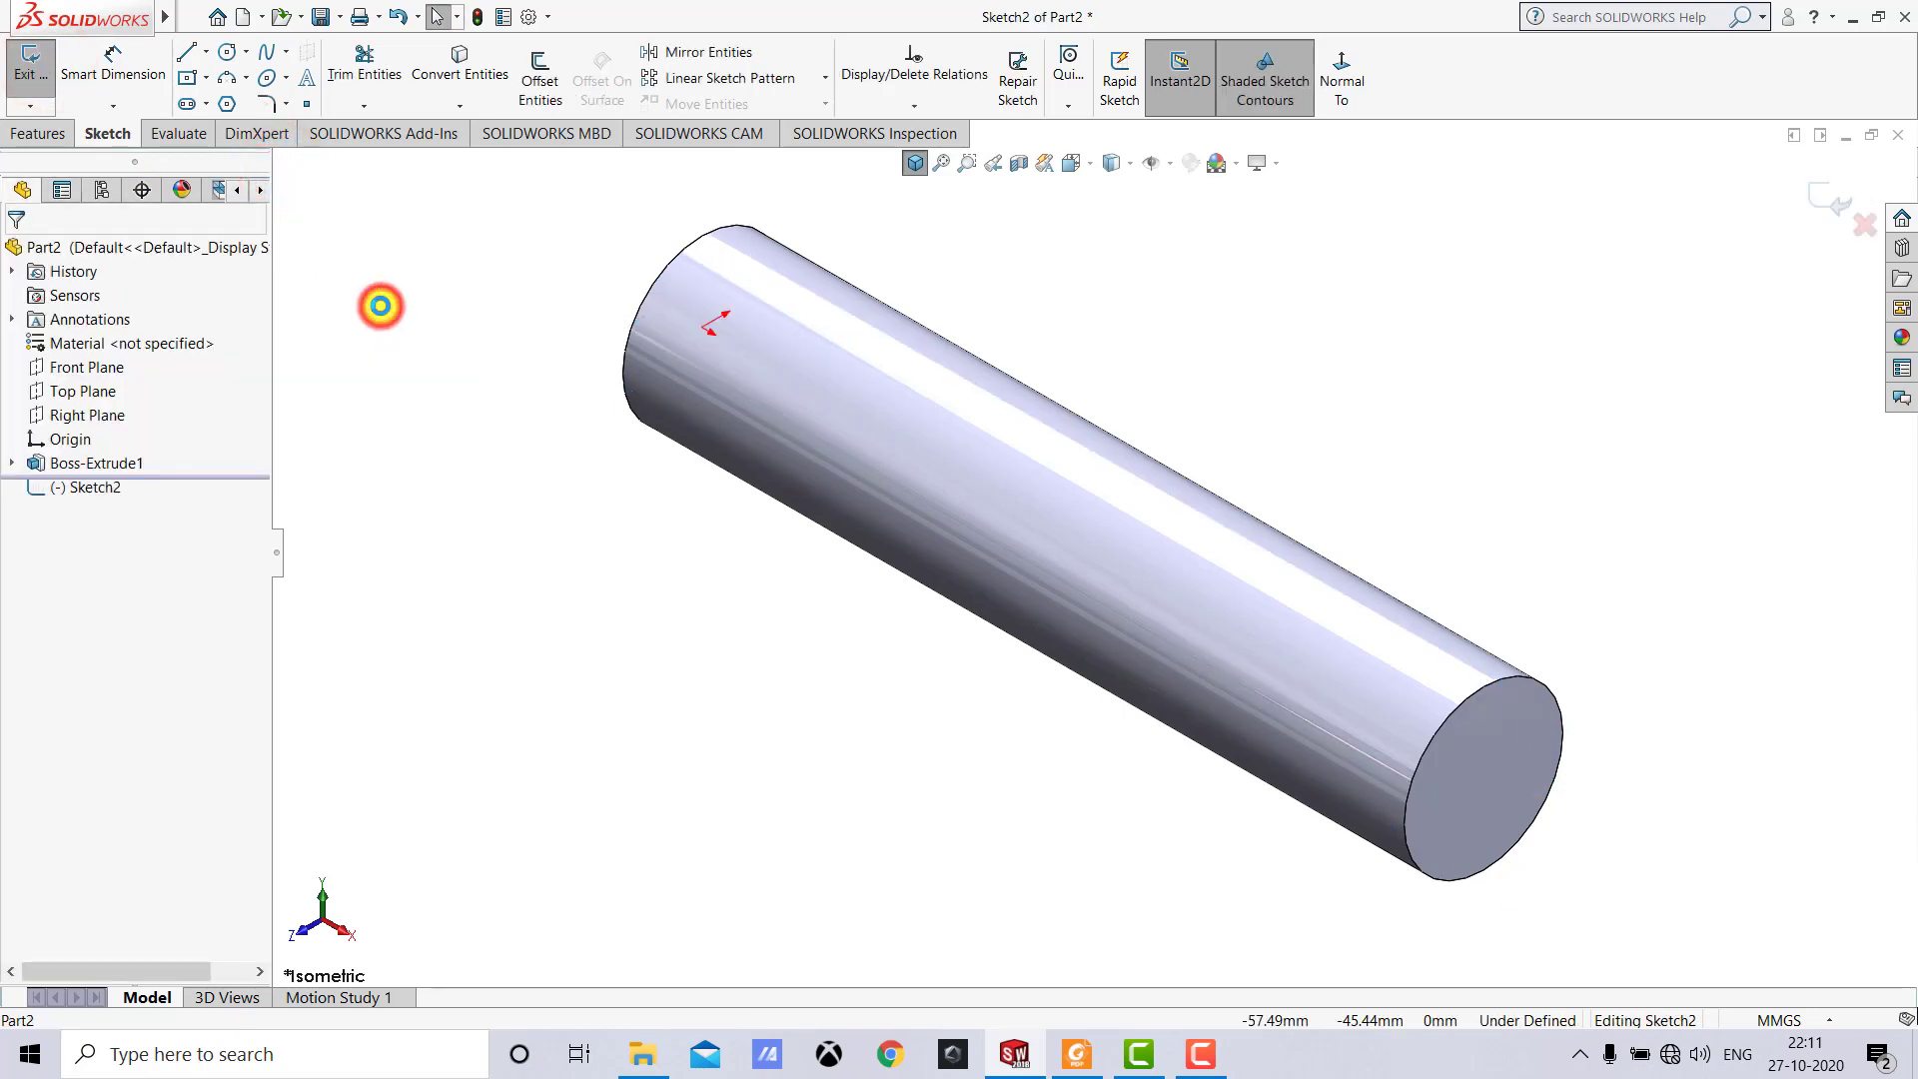
{"action": "left_click", "coordinate": [1341, 99]}
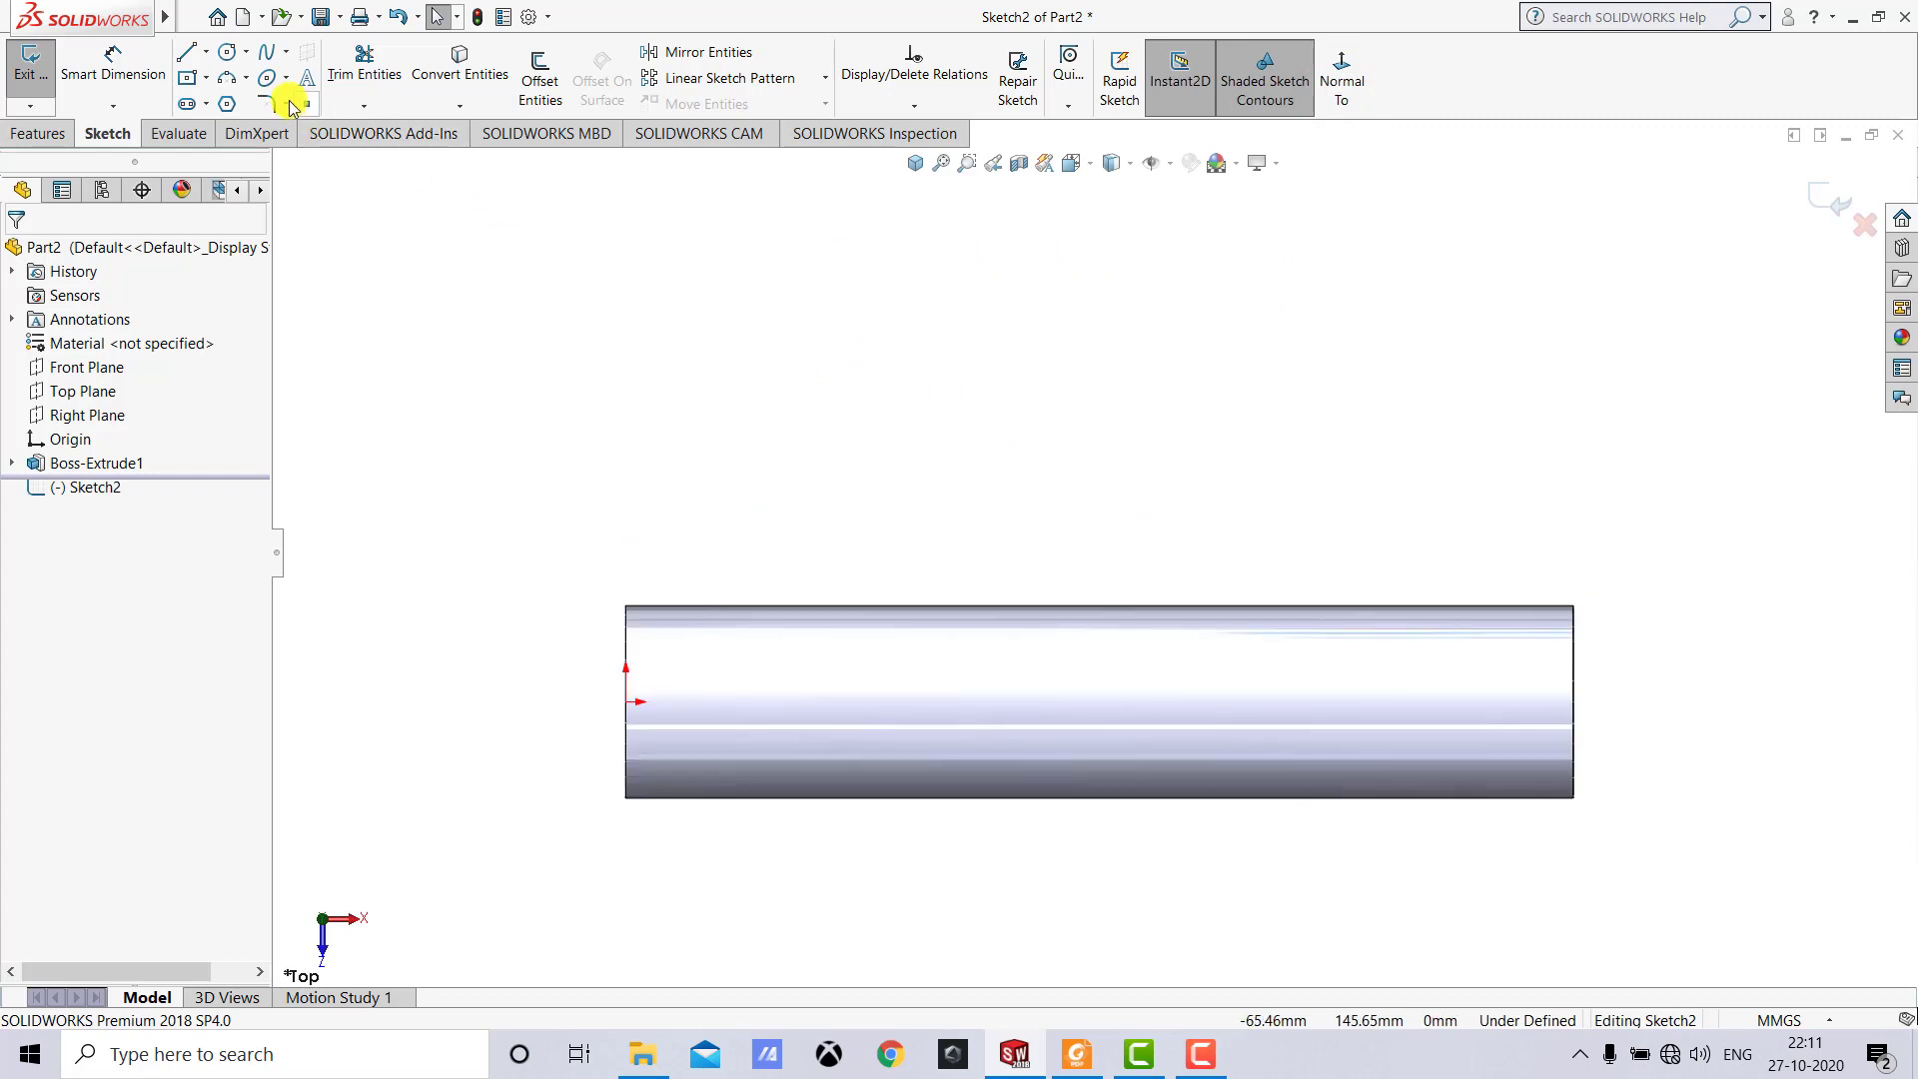
Draw a 3 Point Arc with a chord of about 108 mm, starting on the cylinder's upper long edge and curving away from it.
{"action": "left_click", "coordinate": [247, 79]}
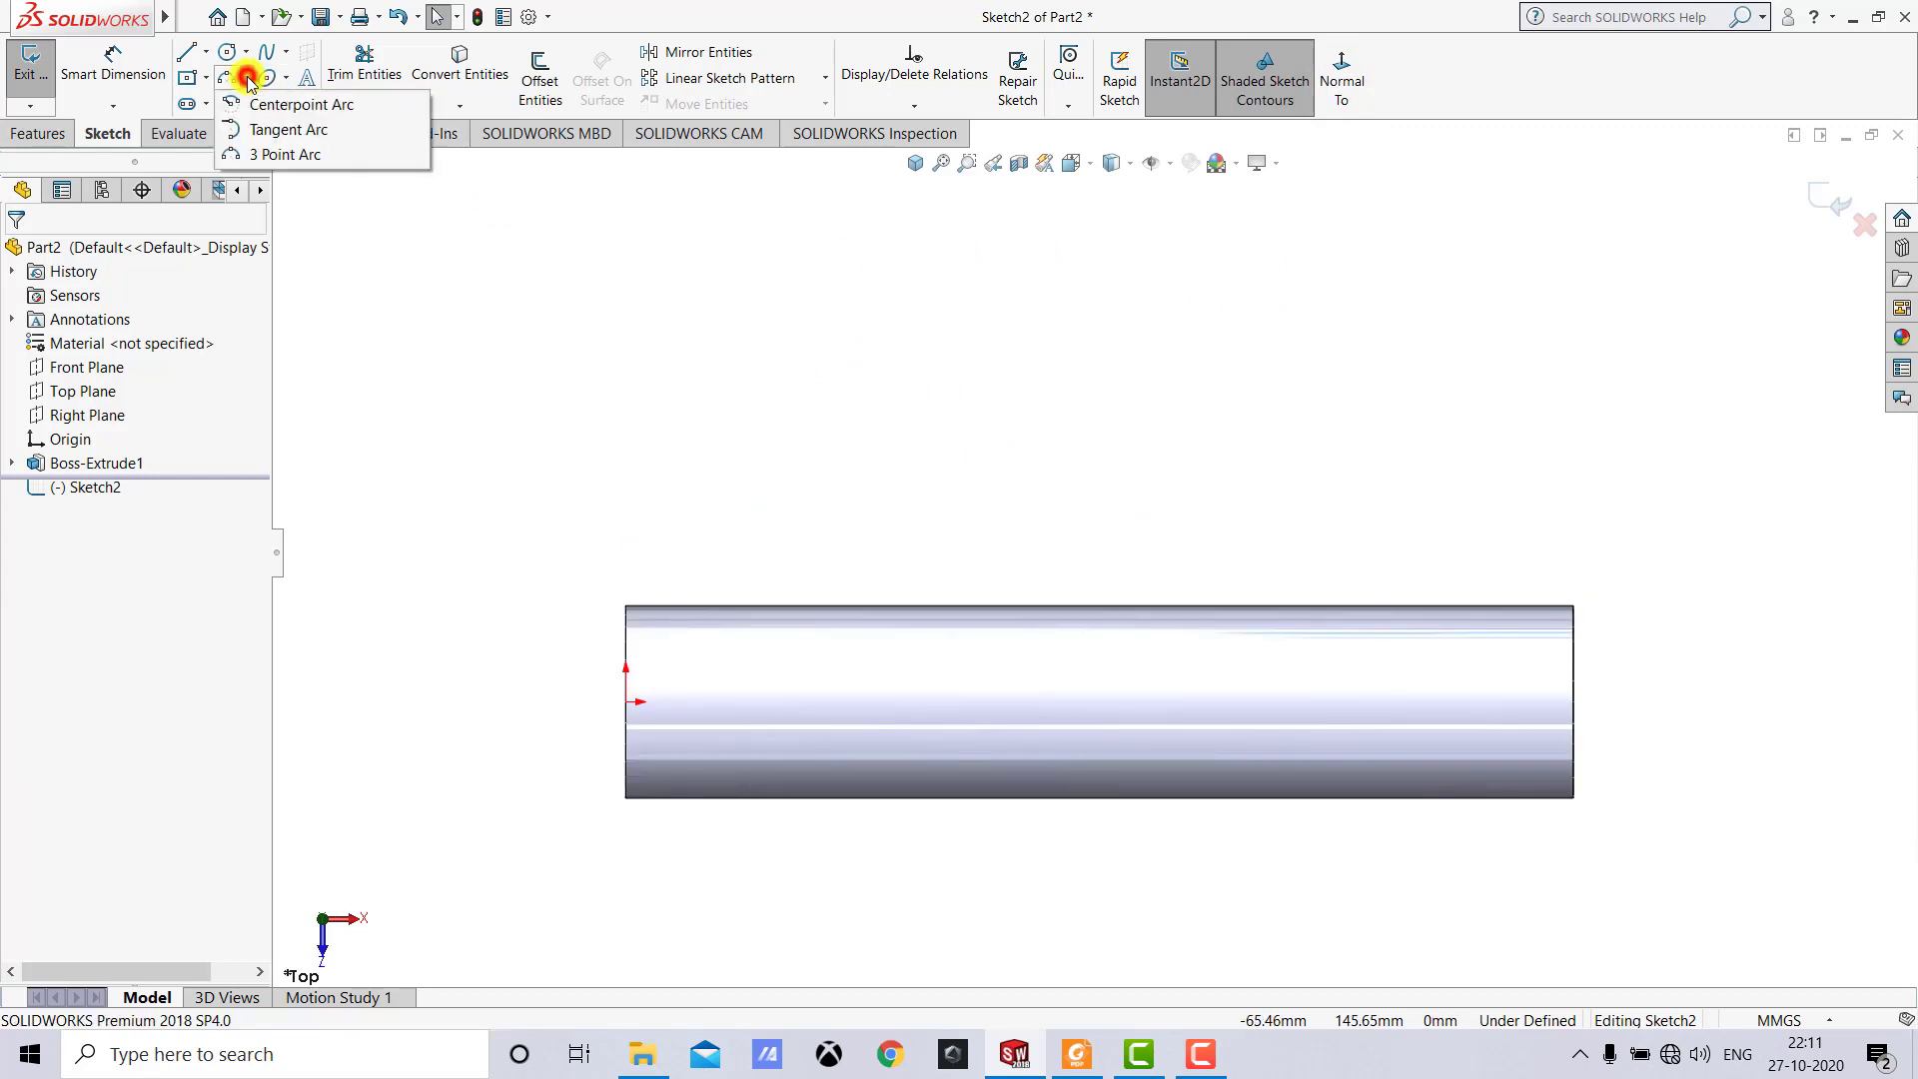
{"action": "left_click", "coordinate": [280, 155]}
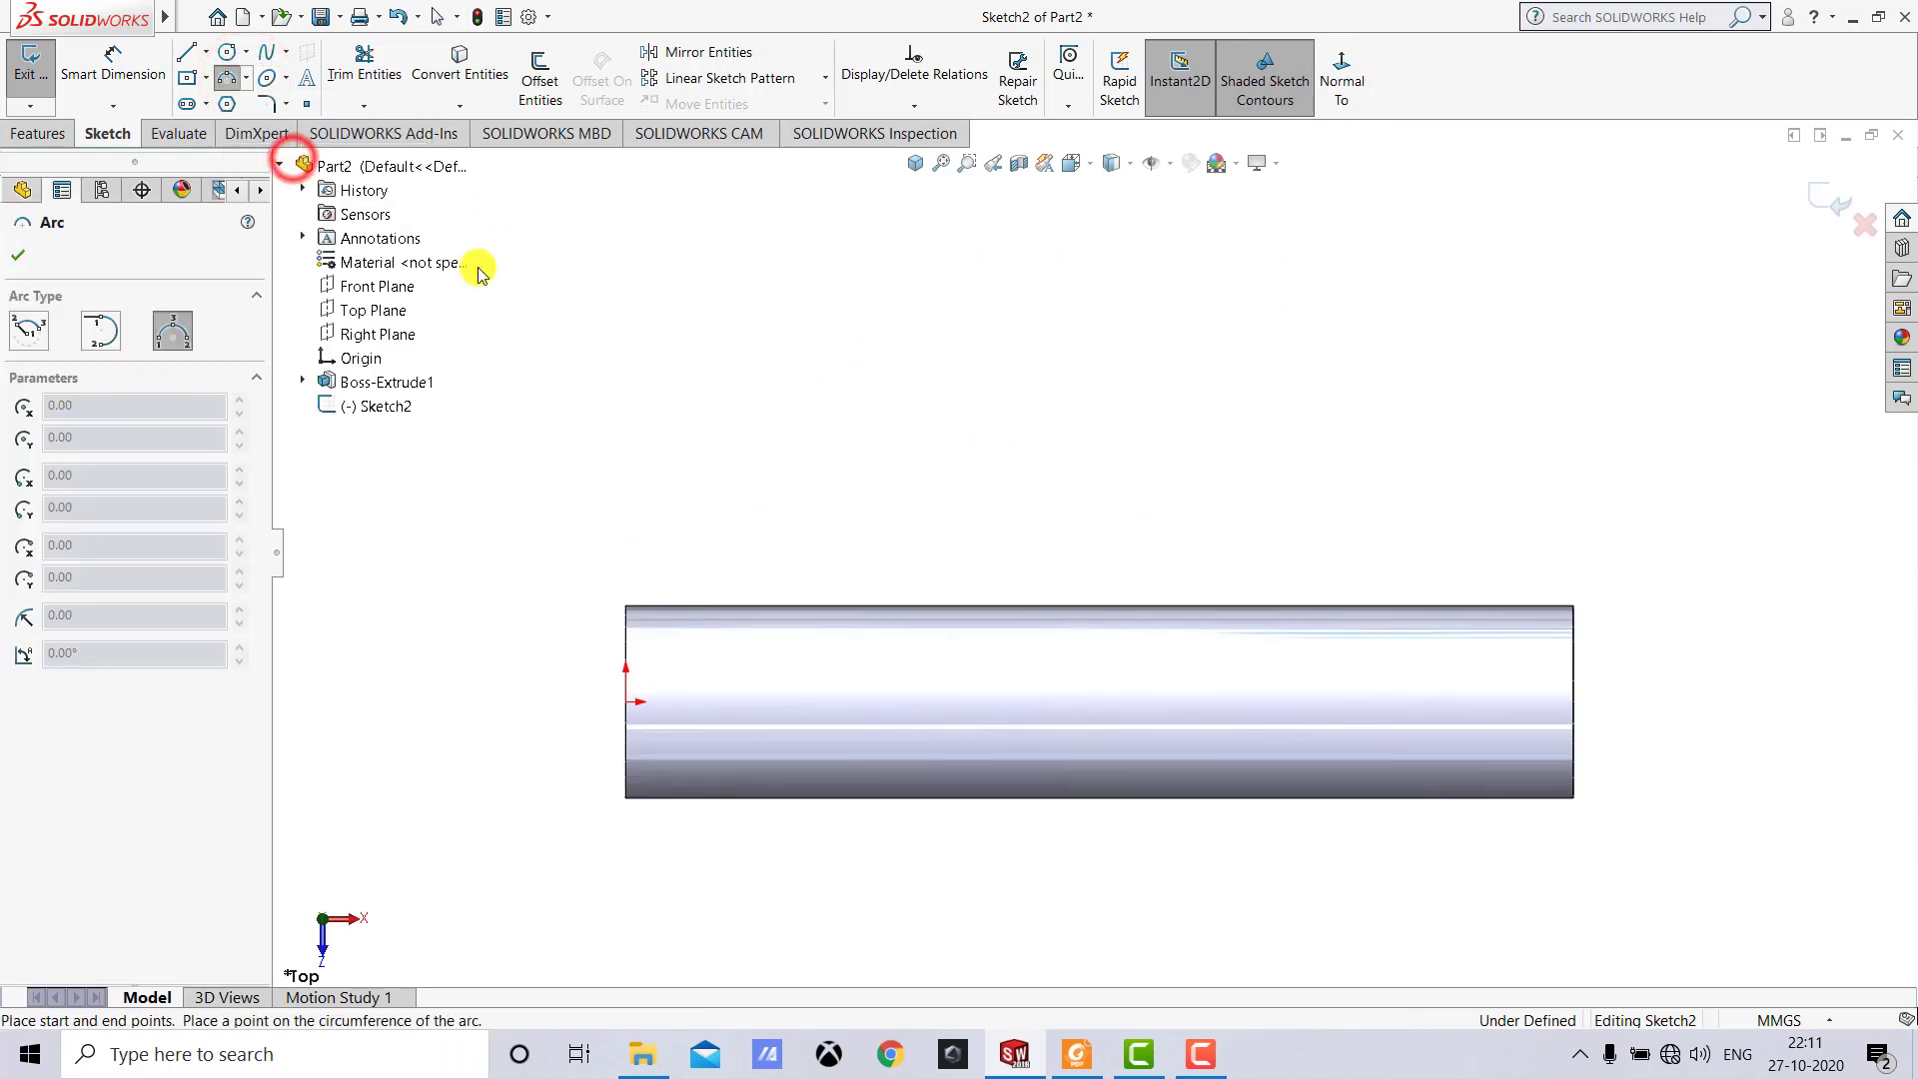
{"action": "left_click", "coordinate": [941, 606]}
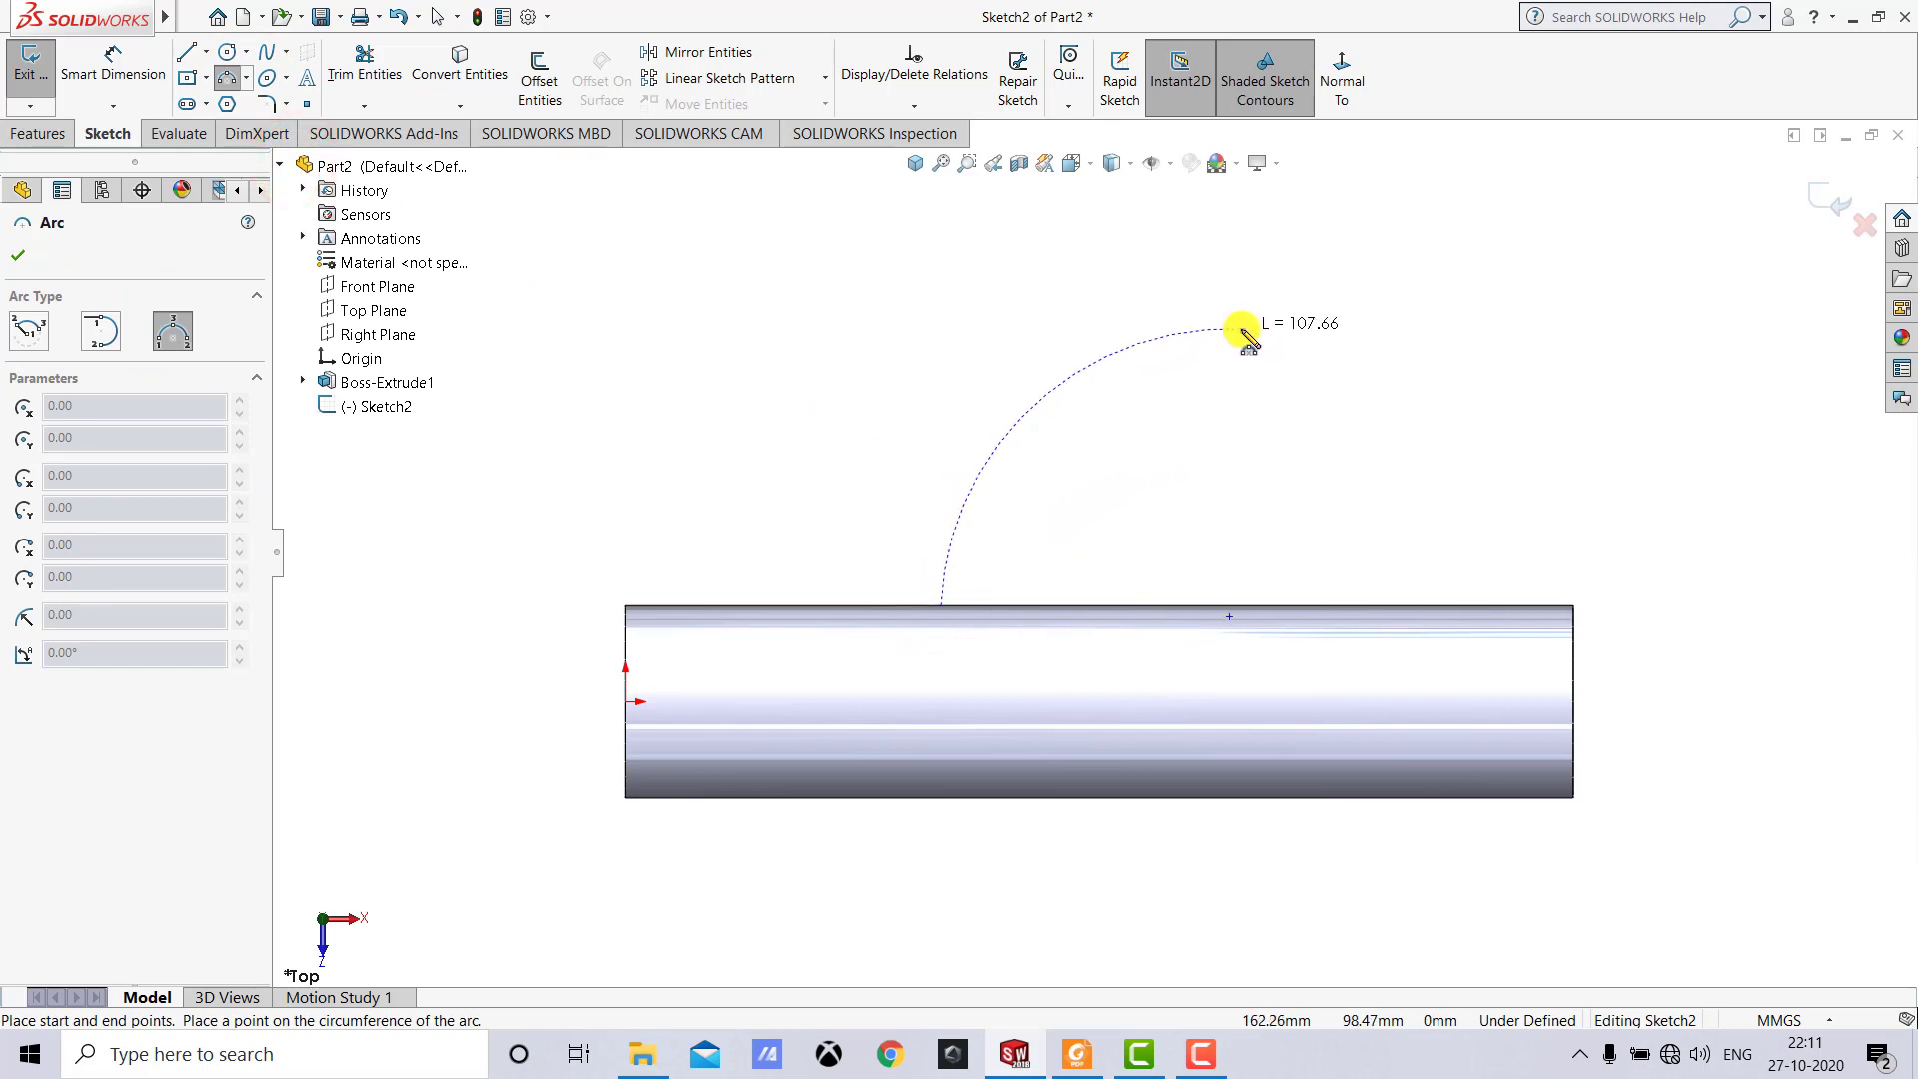
{"action": "left_click", "coordinate": [1240, 328]}
{"action": "left_click", "coordinate": [1186, 334]}
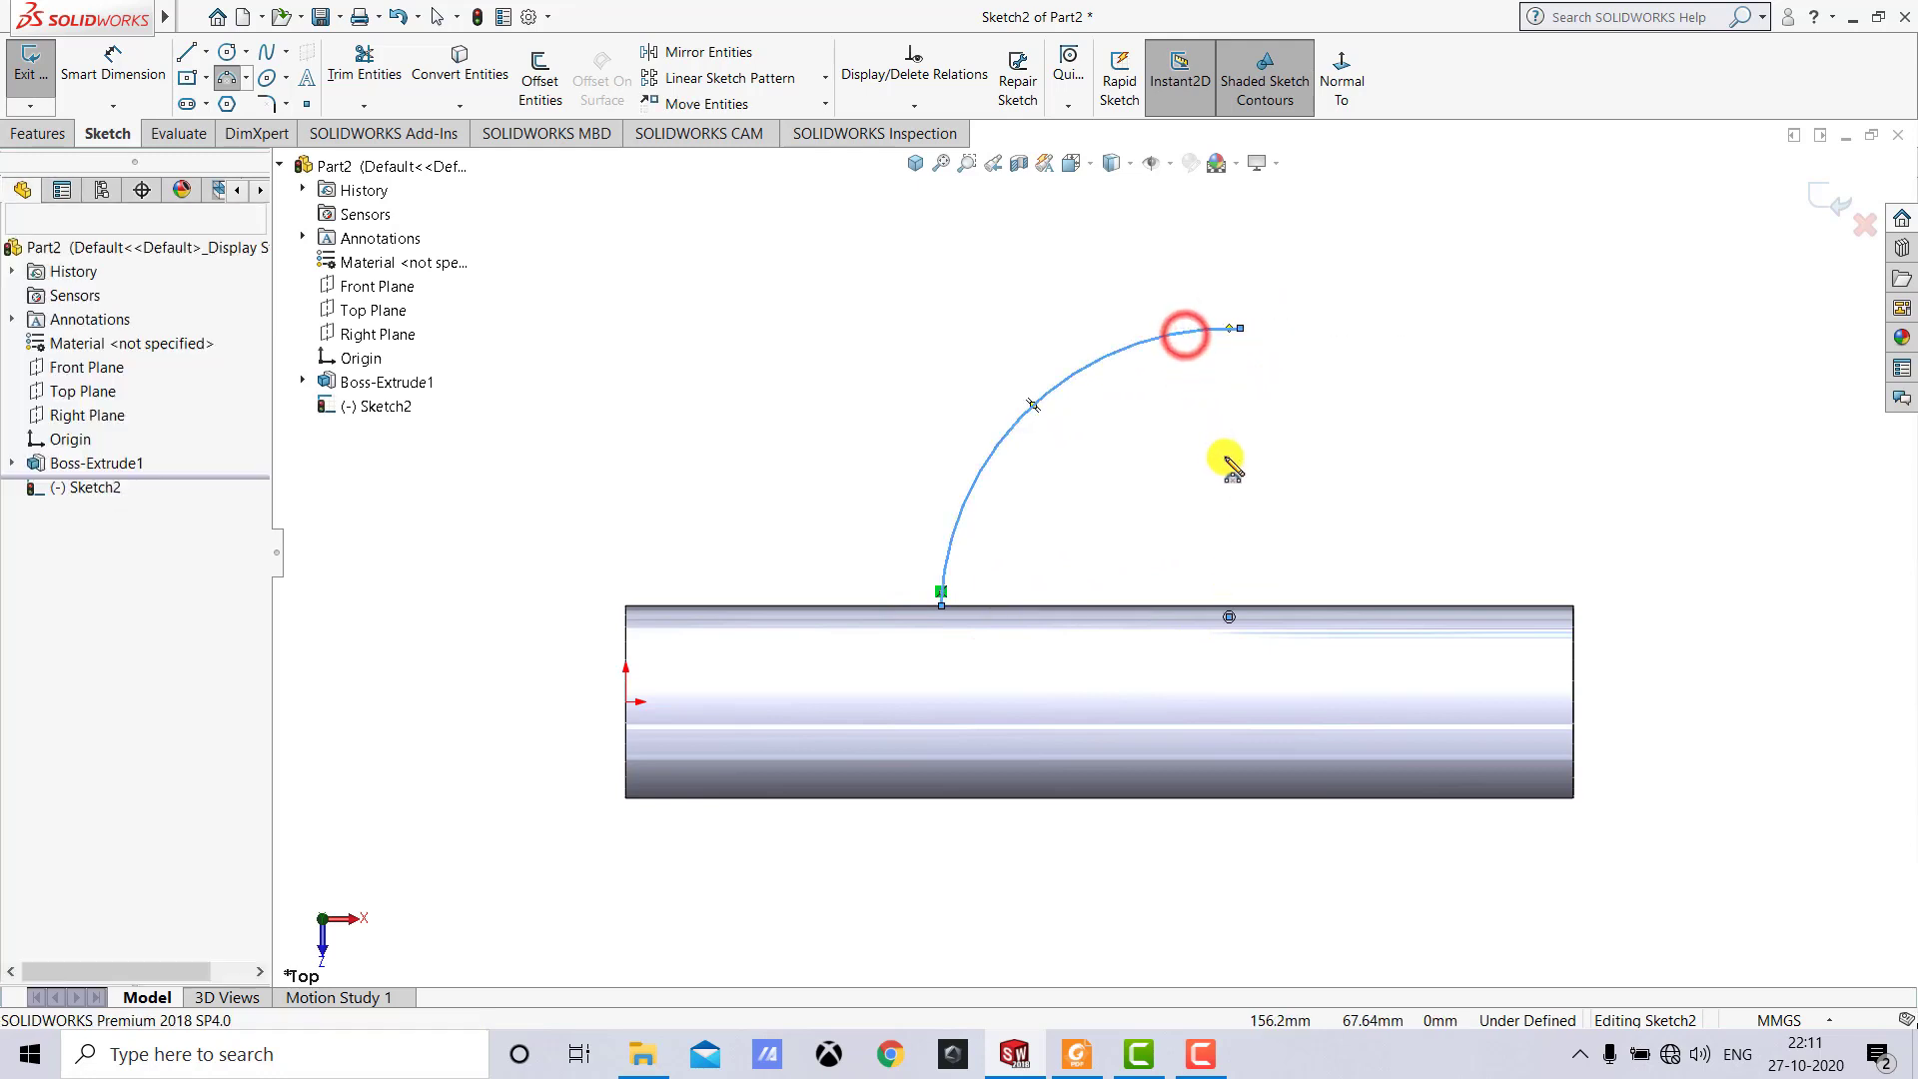
Add a Horizontal relation between the arc's start point on the cylinder's upper edge and the arc's centre point.
{"action": "left_click", "coordinate": [941, 609]}
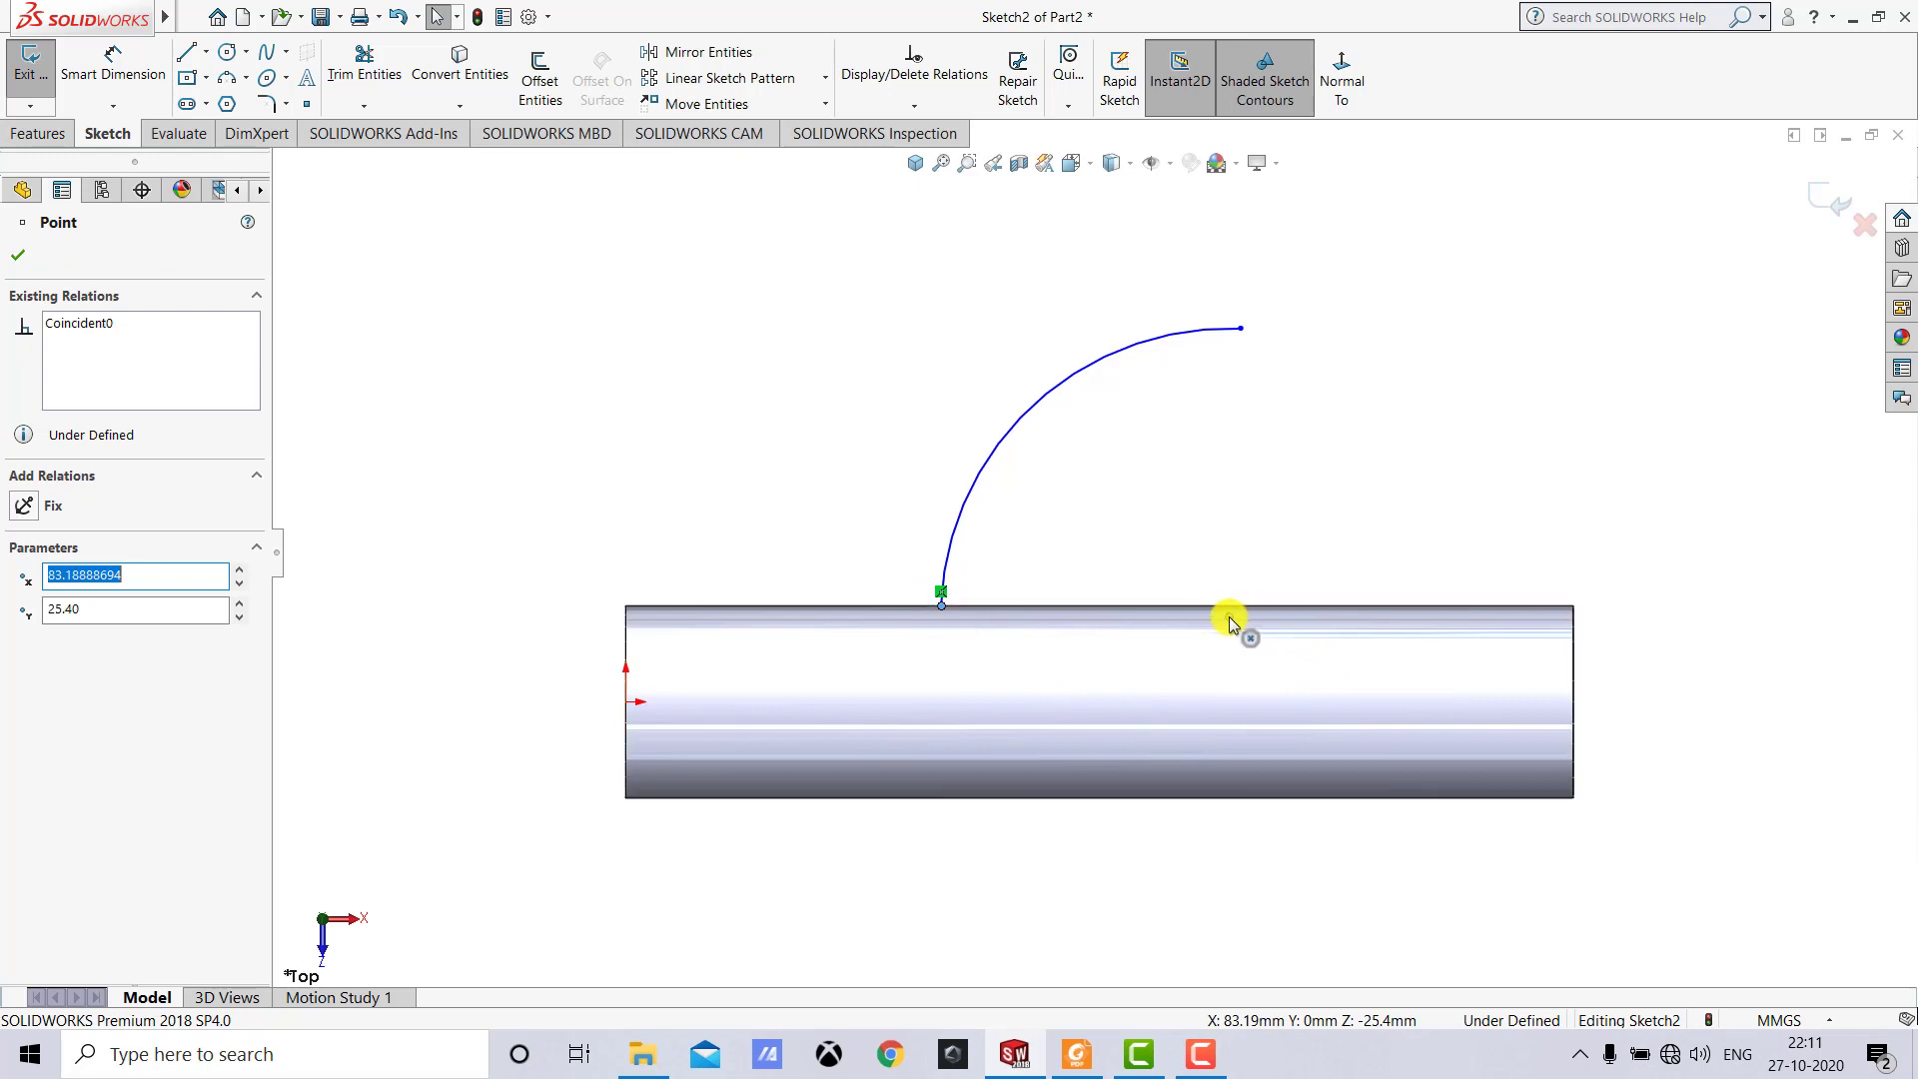
{"action": "left_click", "coordinate": [1228, 619], "text": "ctrl"}
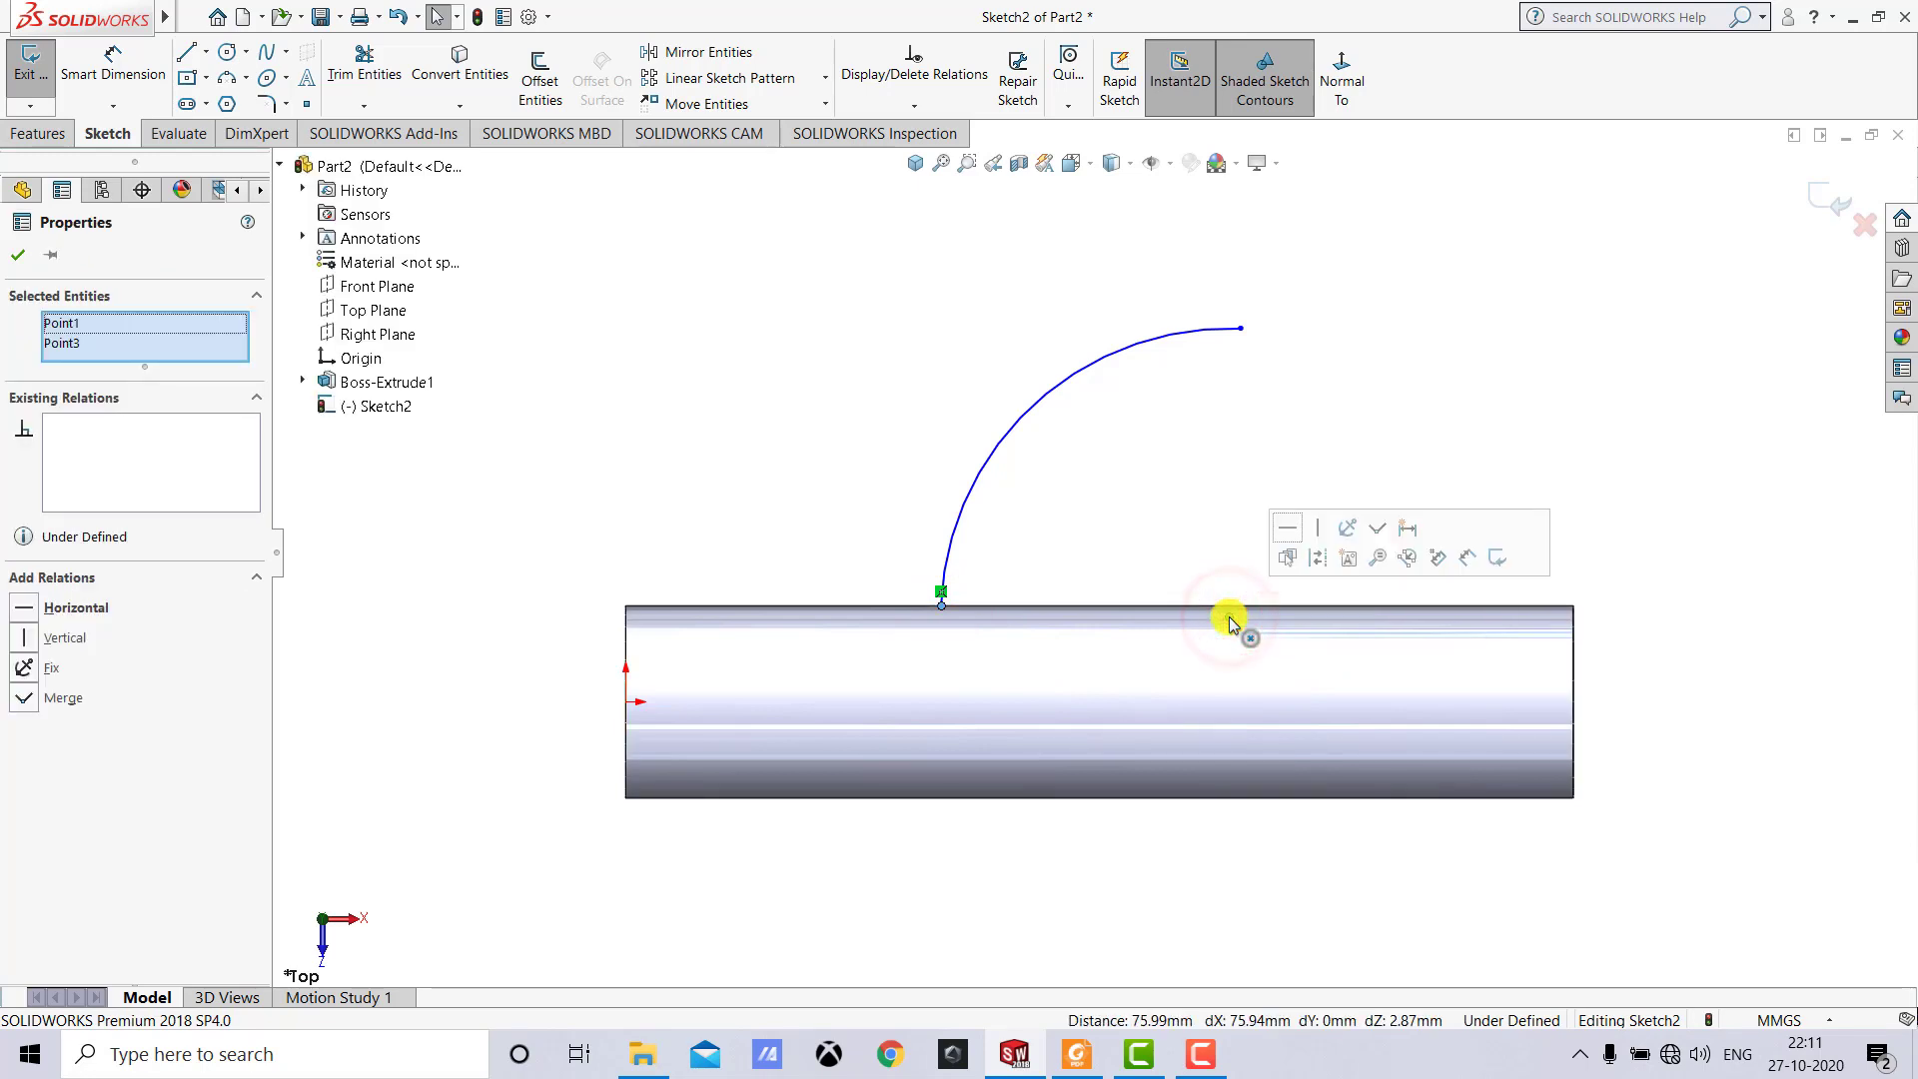
{"action": "left_click", "coordinate": [1286, 530]}
{"action": "left_click", "coordinate": [1206, 490]}
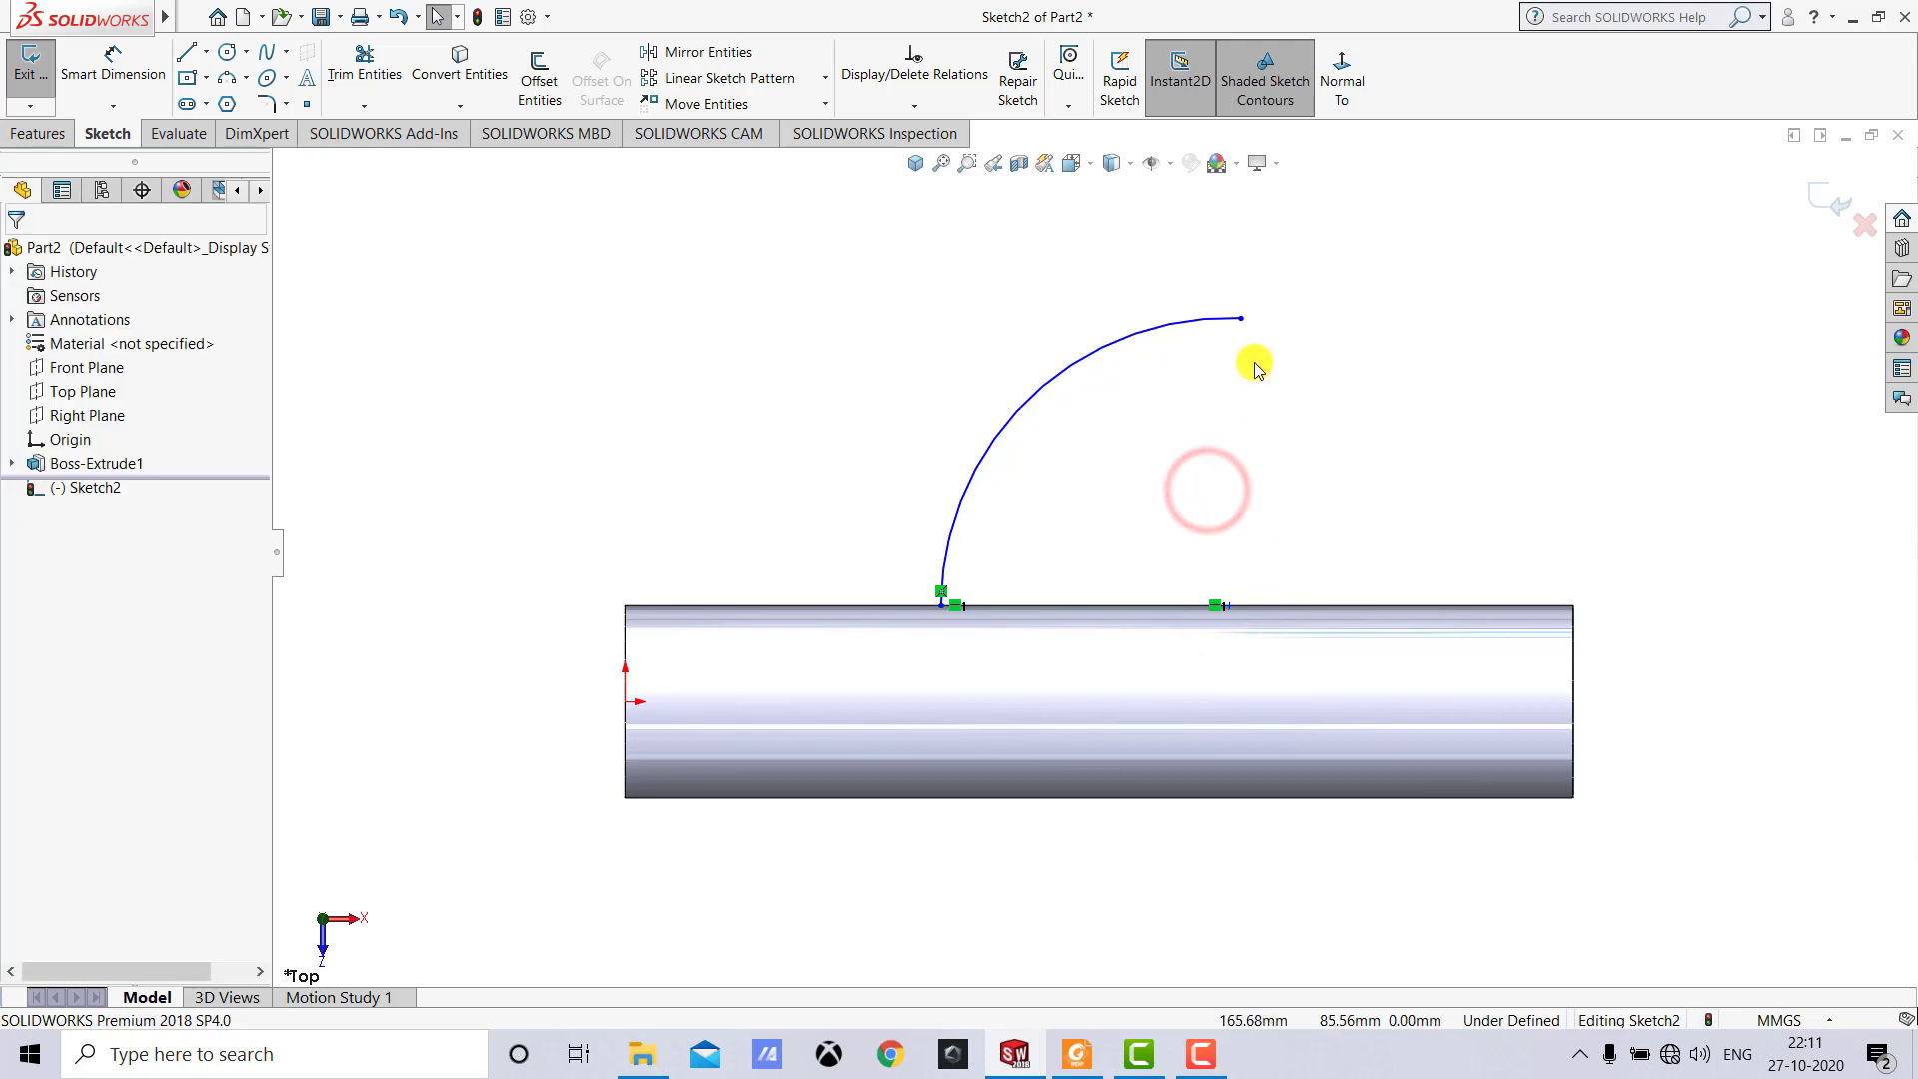
Add a Vertical relation between the arc's free endpoint and its centre point.
{"action": "left_click", "coordinate": [1240, 318]}
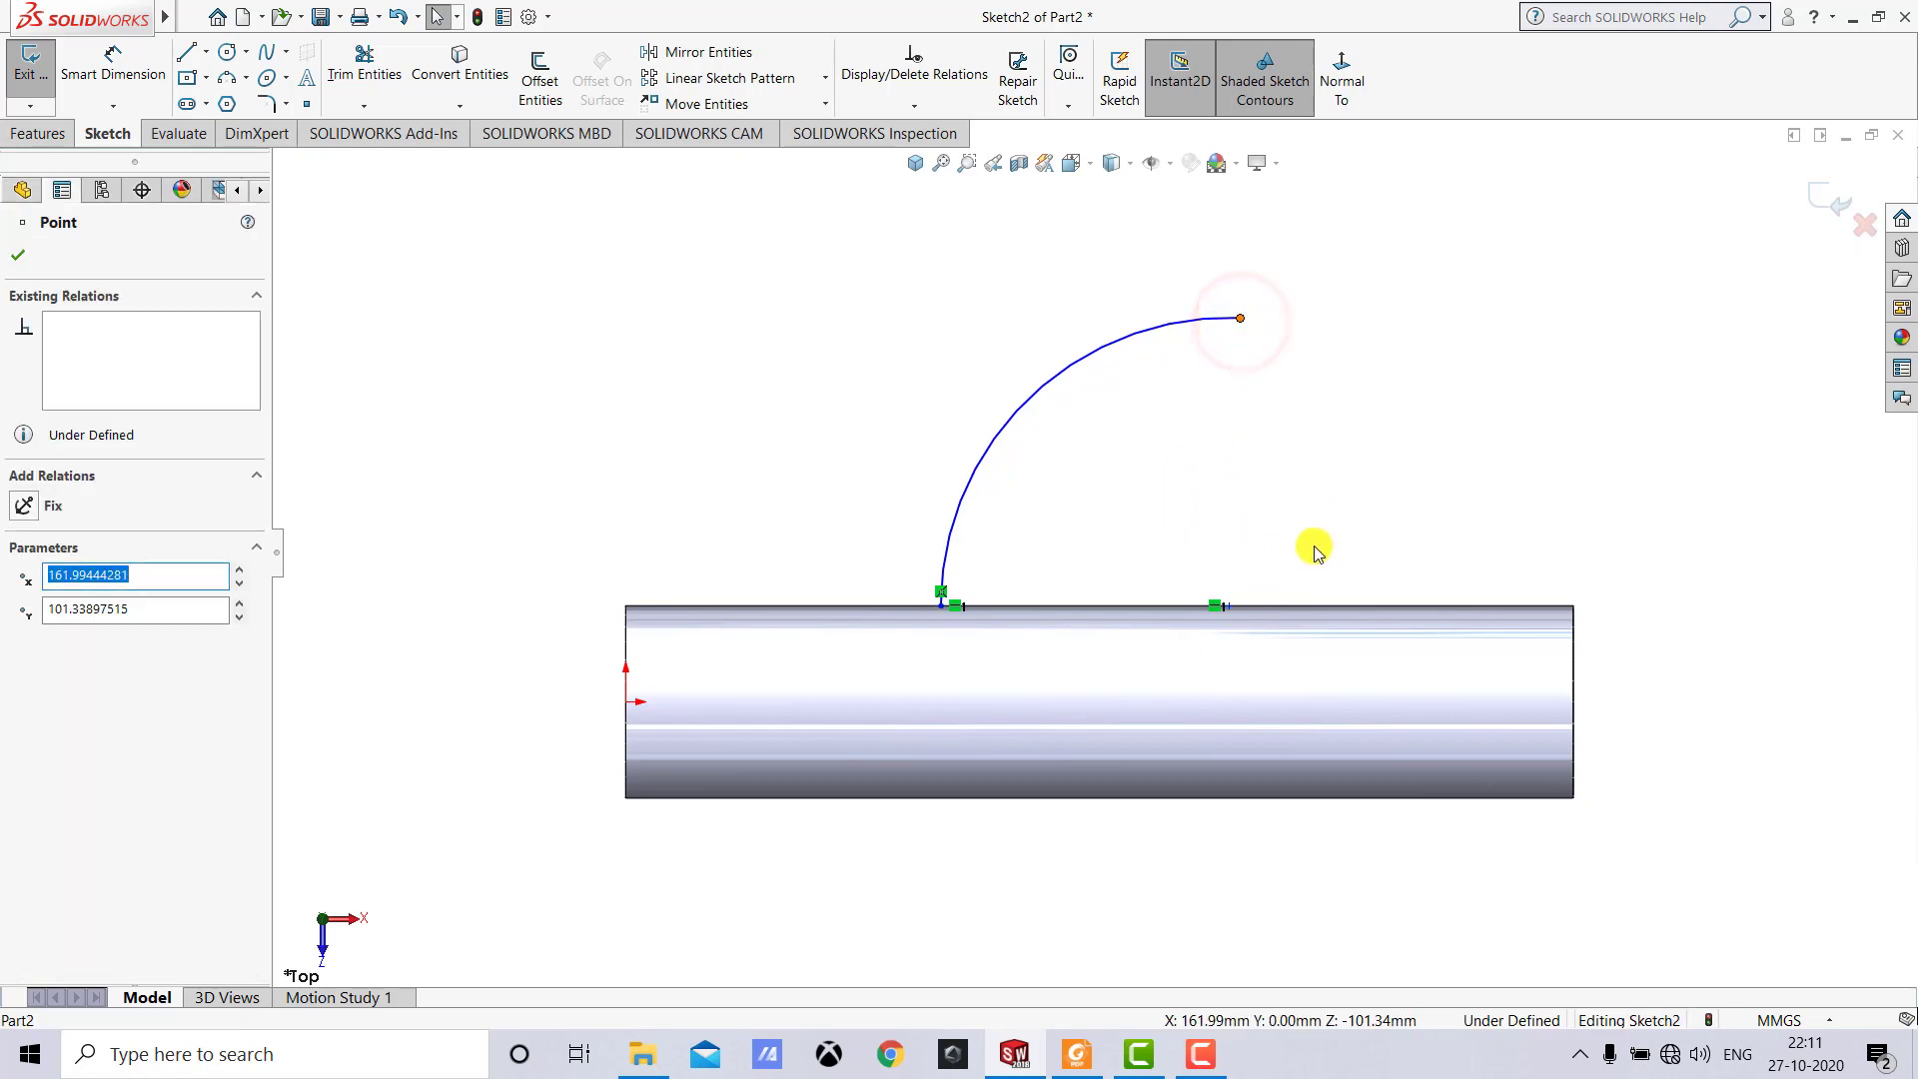
{"action": "left_click", "coordinate": [1228, 606], "text": "ctrl"}
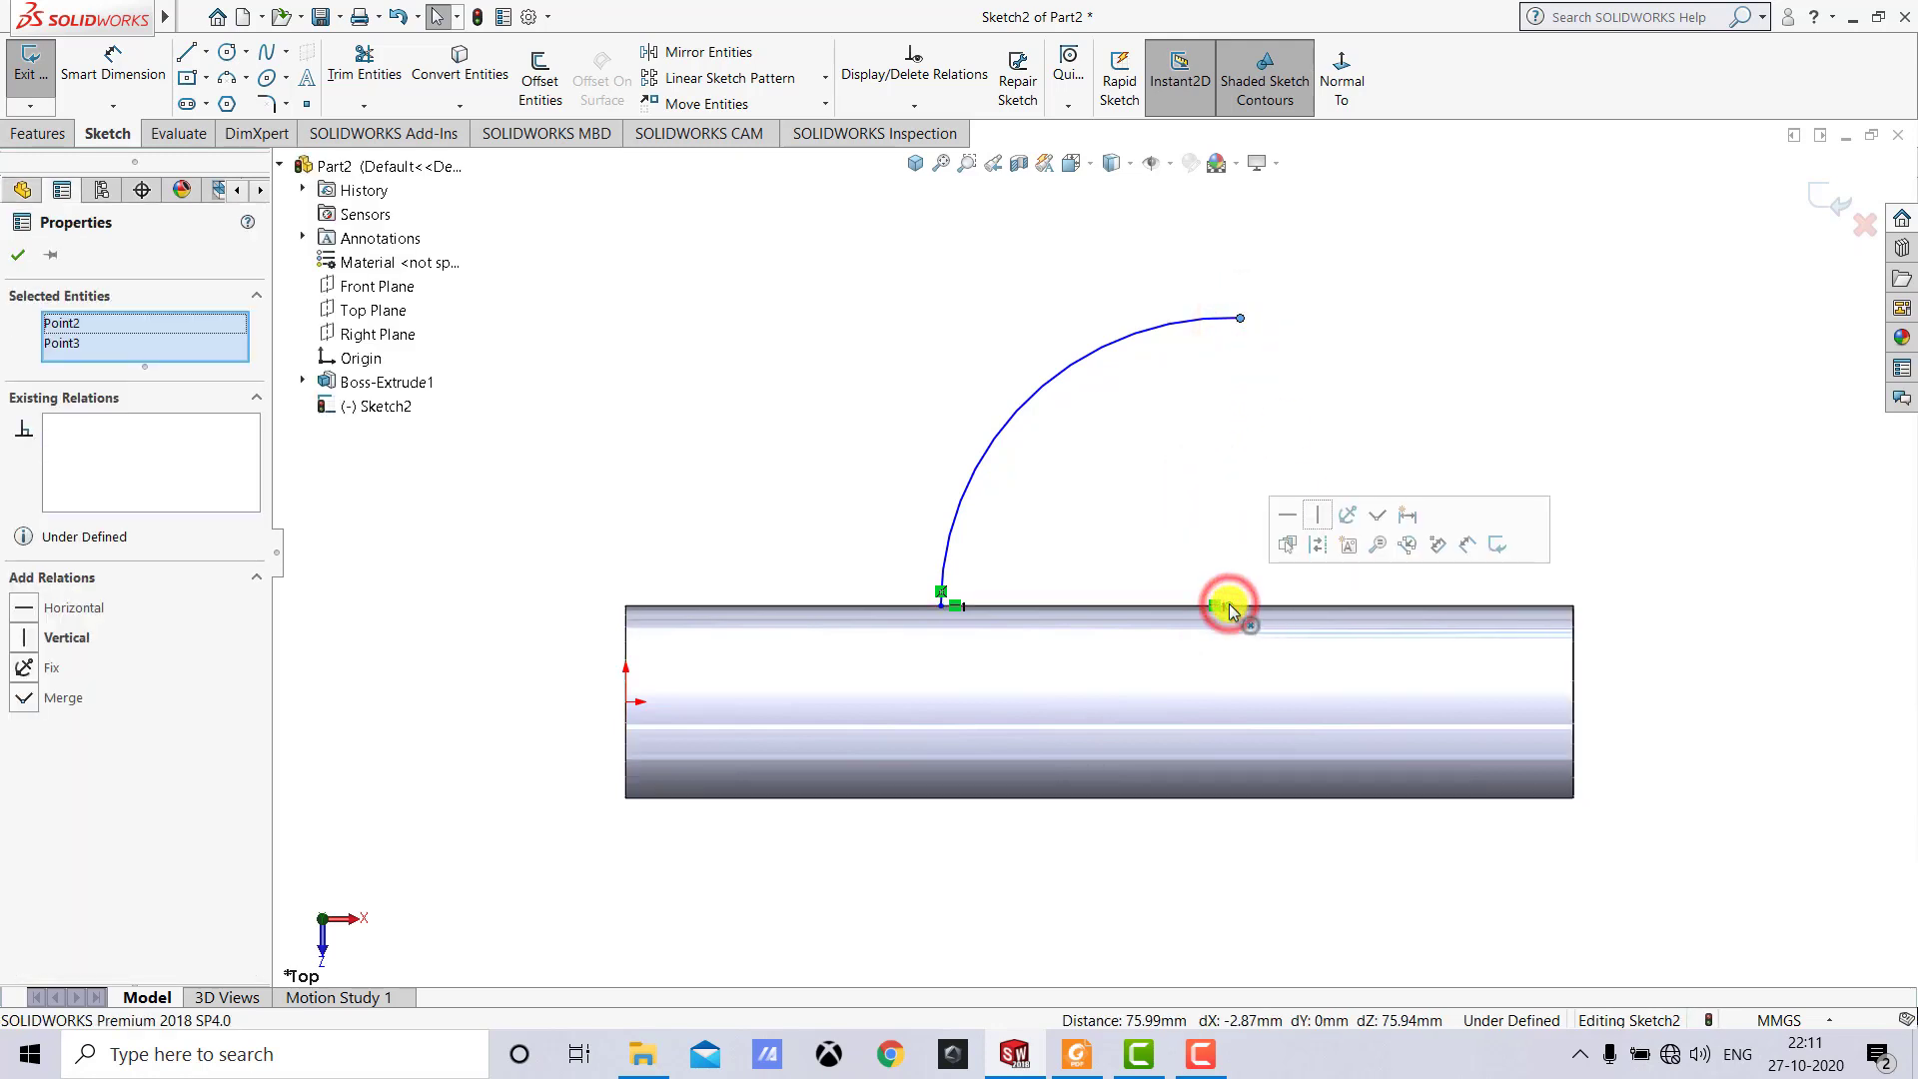
{"action": "left_click", "coordinate": [1315, 514]}
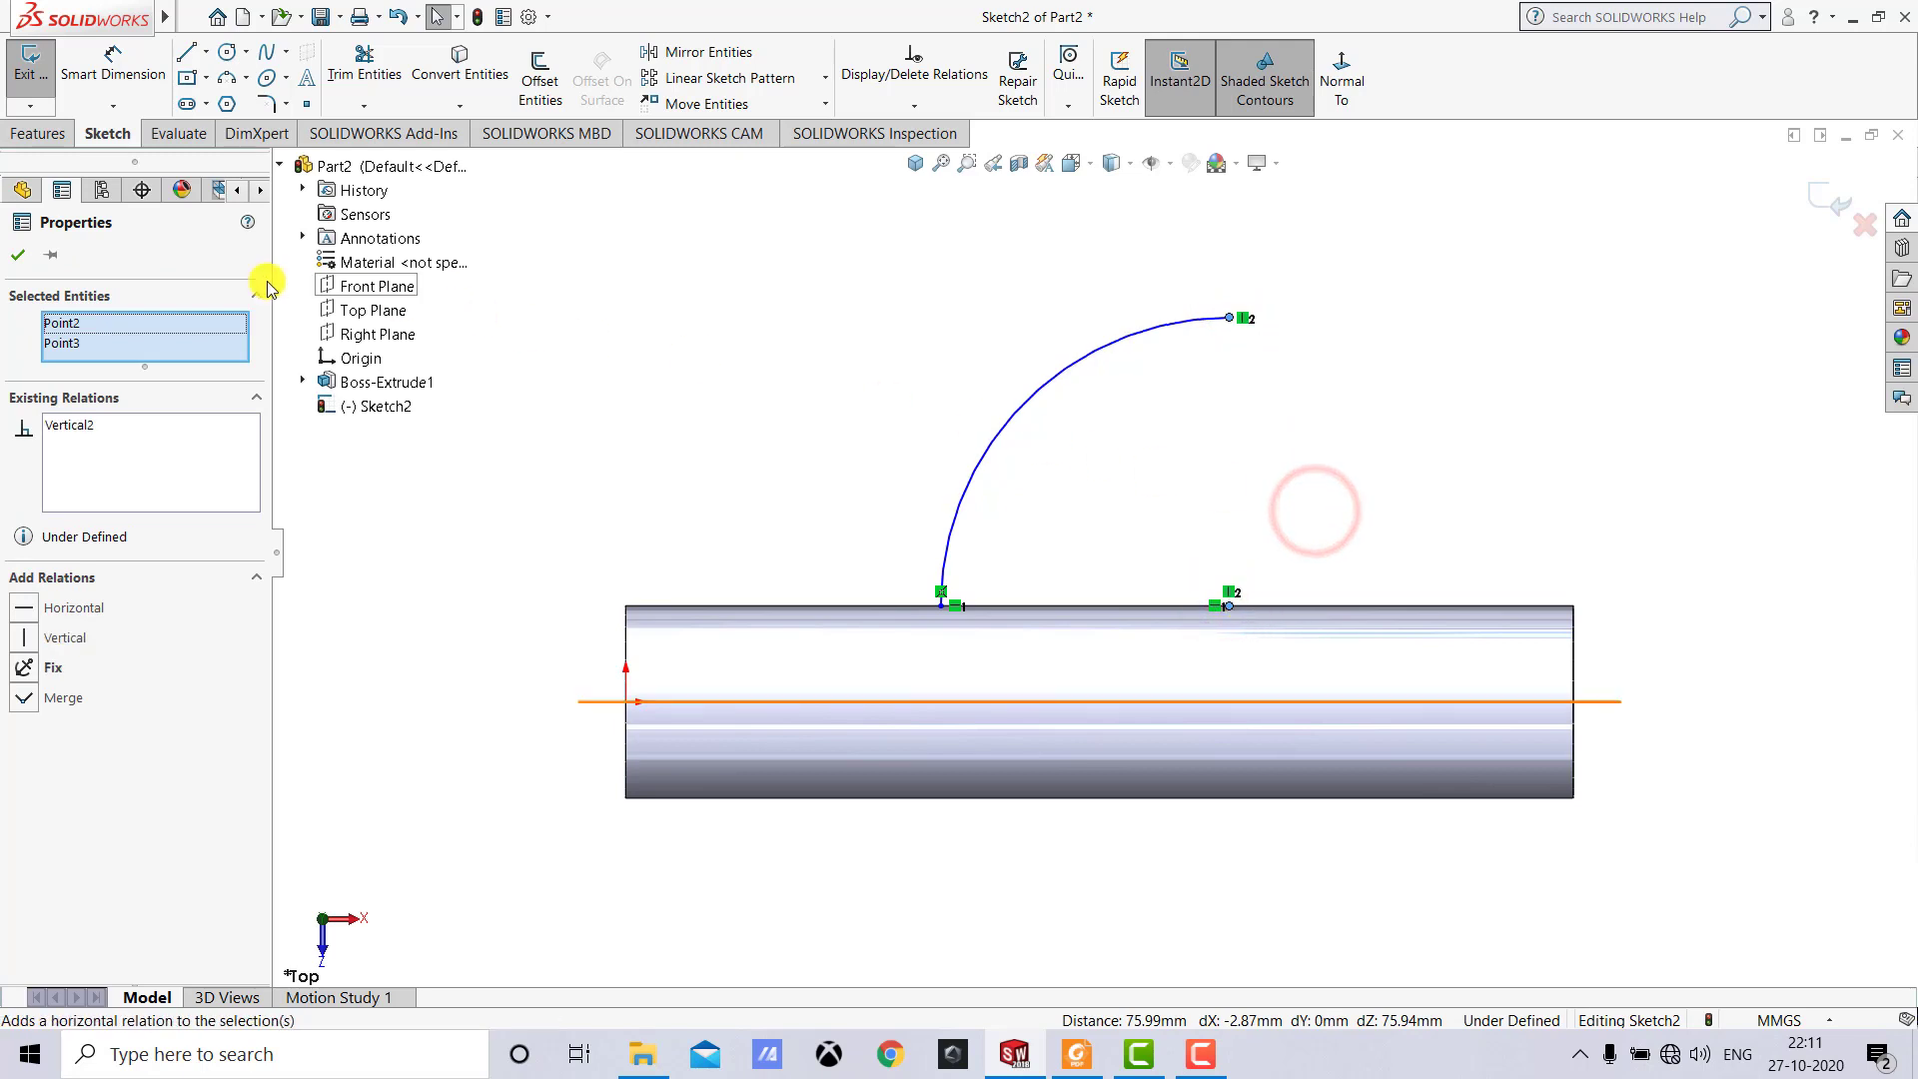
{"action": "left_click", "coordinate": [18, 255]}
{"action": "left_click", "coordinate": [427, 277]}
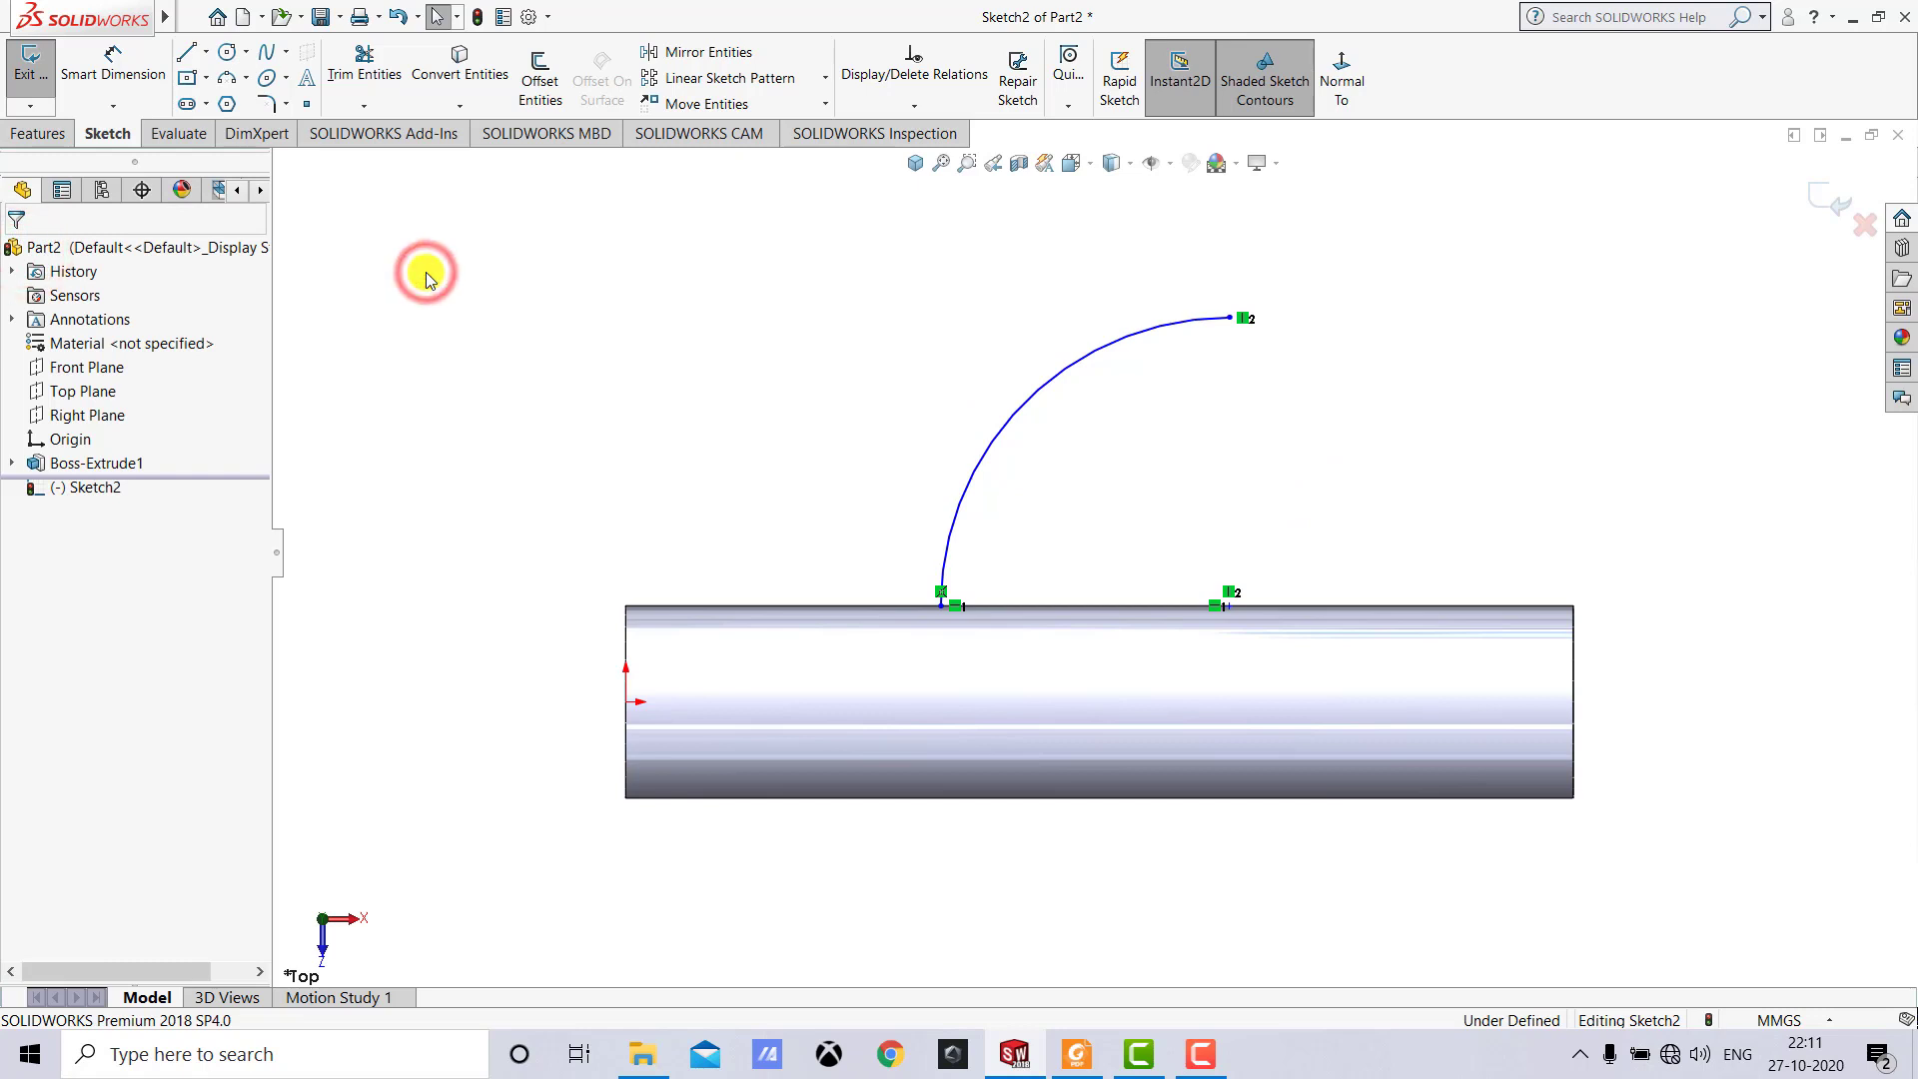
Check the branch radius in the Ex_29 PDF drawing and dimension the arc's radius as 120 mm.
{"action": "left_click", "coordinate": [124, 86]}
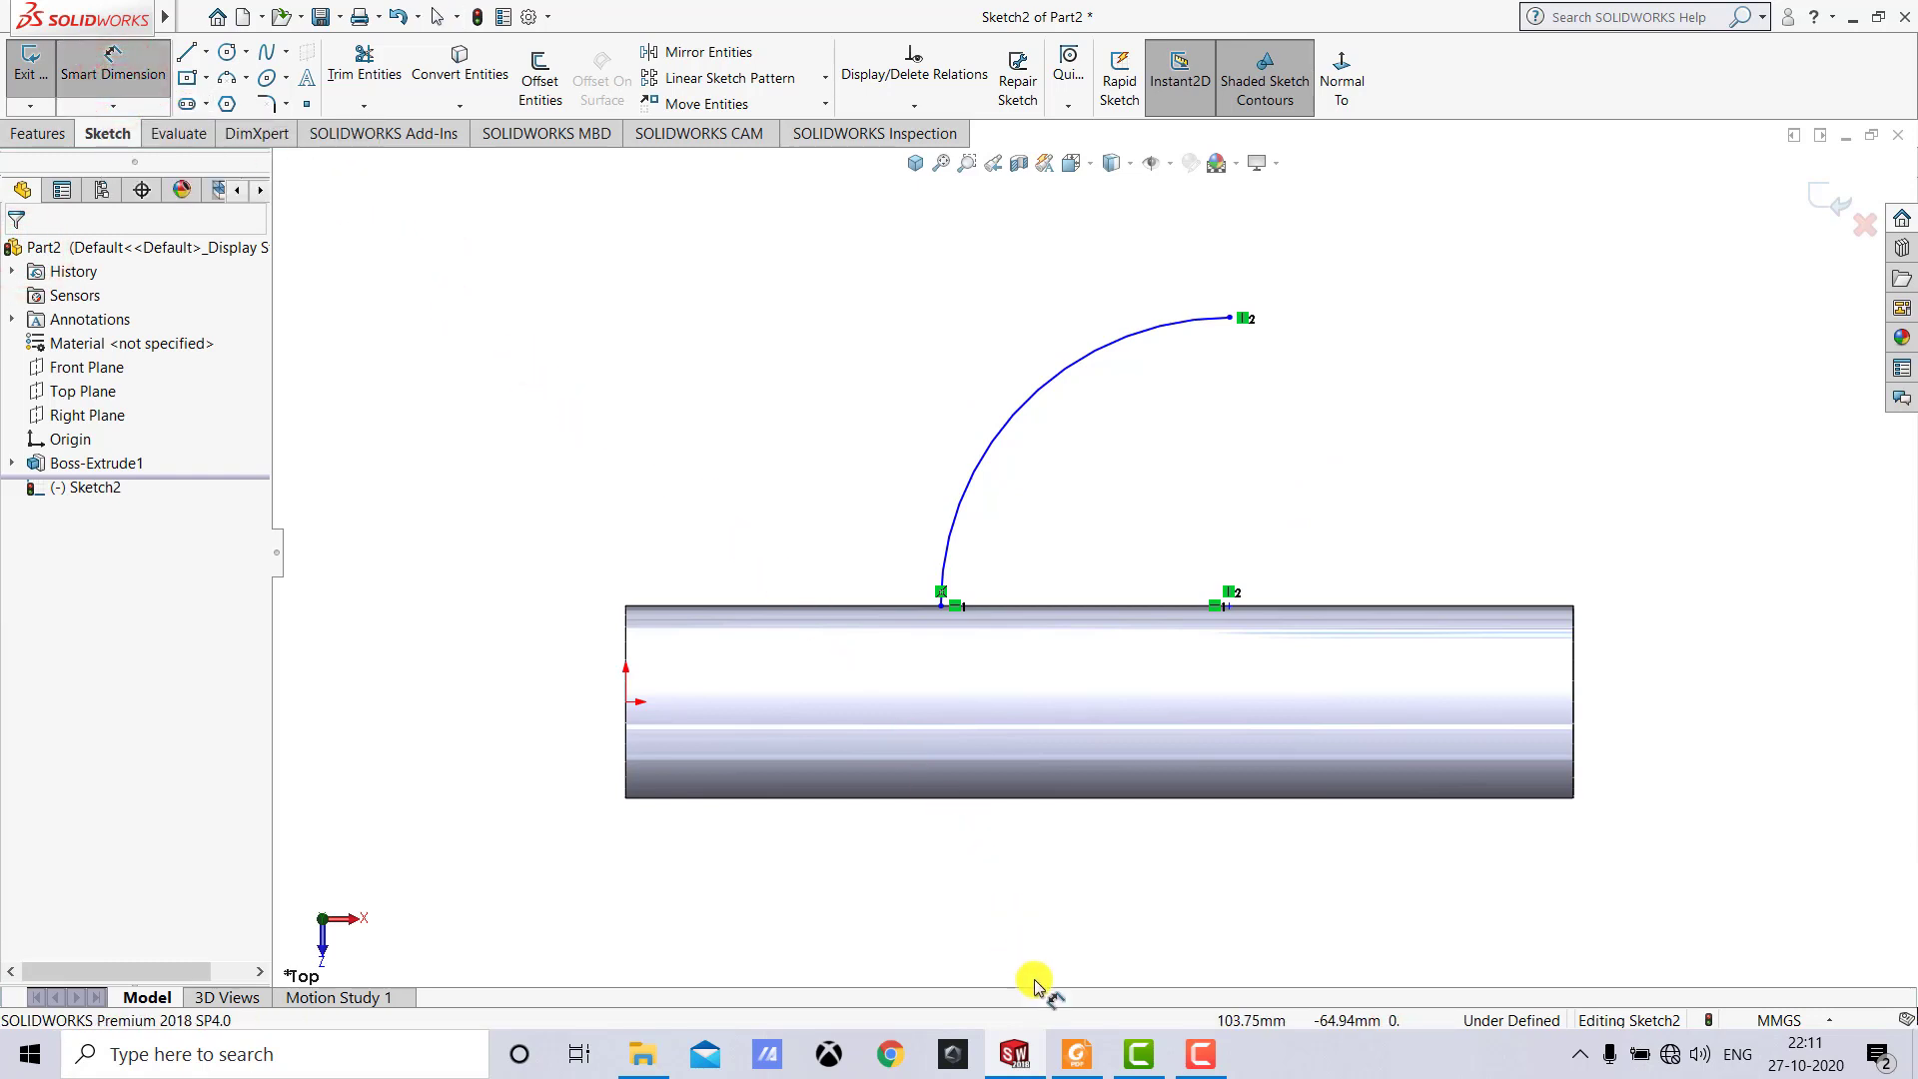
{"action": "left_click", "coordinate": [1067, 1056]}
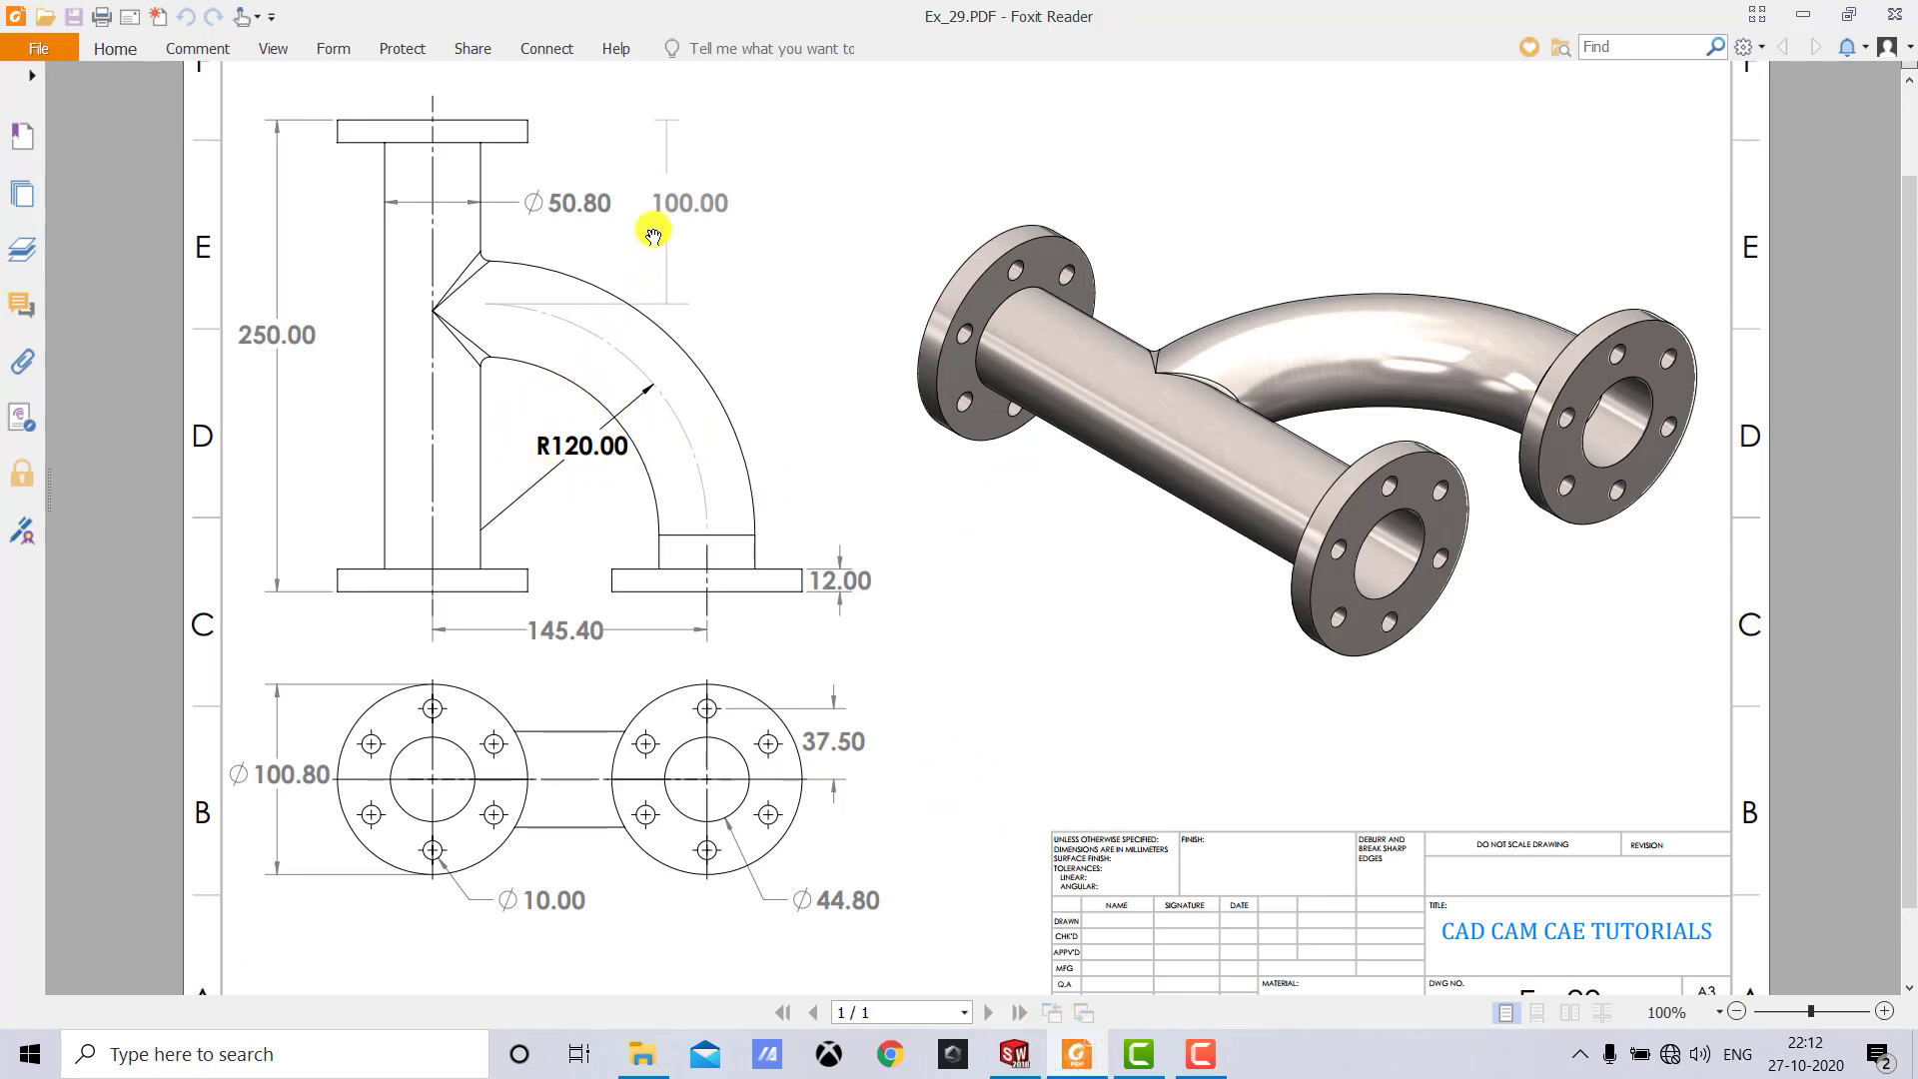
{"action": "left_click", "coordinate": [1037, 1057]}
{"action": "left_click", "coordinate": [976, 467]}
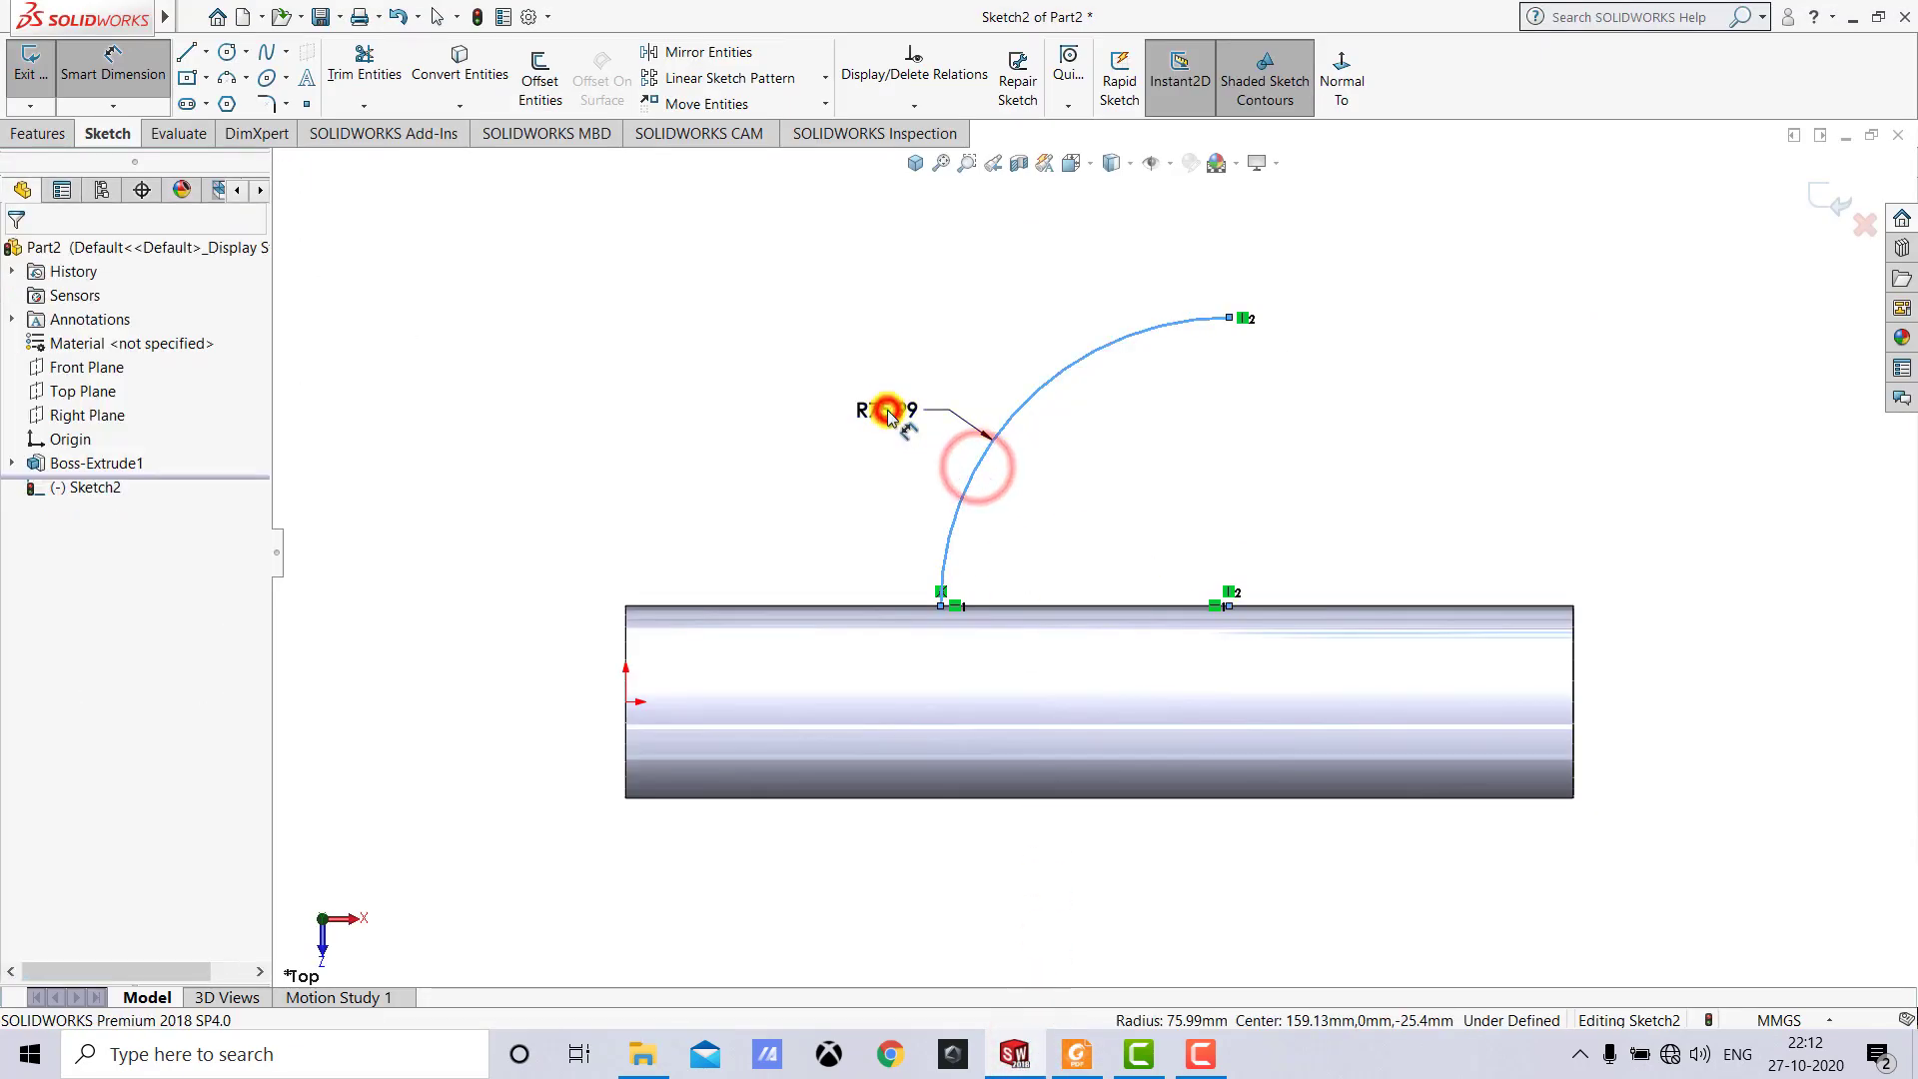
{"action": "left_click", "coordinate": [888, 415]}
{"action": "type", "text": "120"}
{"action": "key", "text": "Return"}
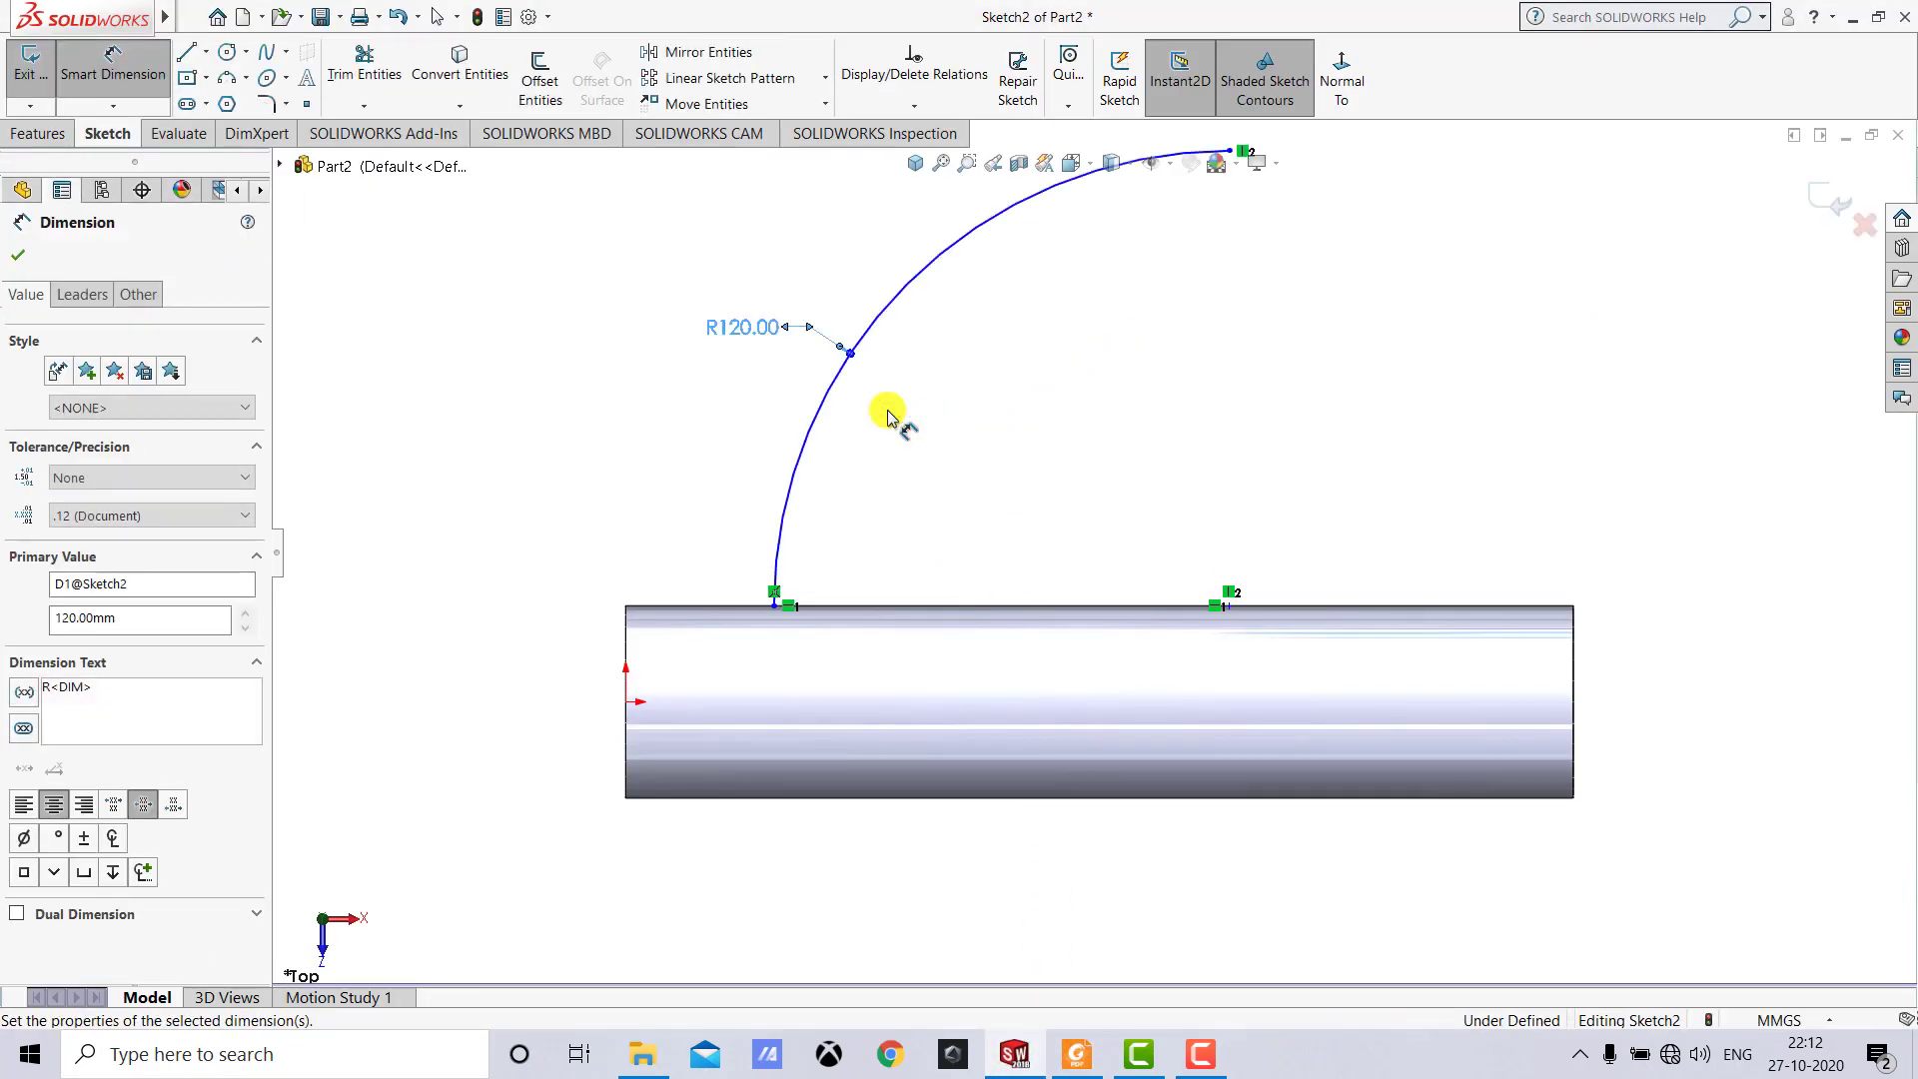
{"action": "left_click", "coordinate": [888, 414]}
Dimension the distance from the cylinder's end edge nearest the origin to the arc's start point as 100 mm.
{"action": "left_click", "coordinate": [775, 611]}
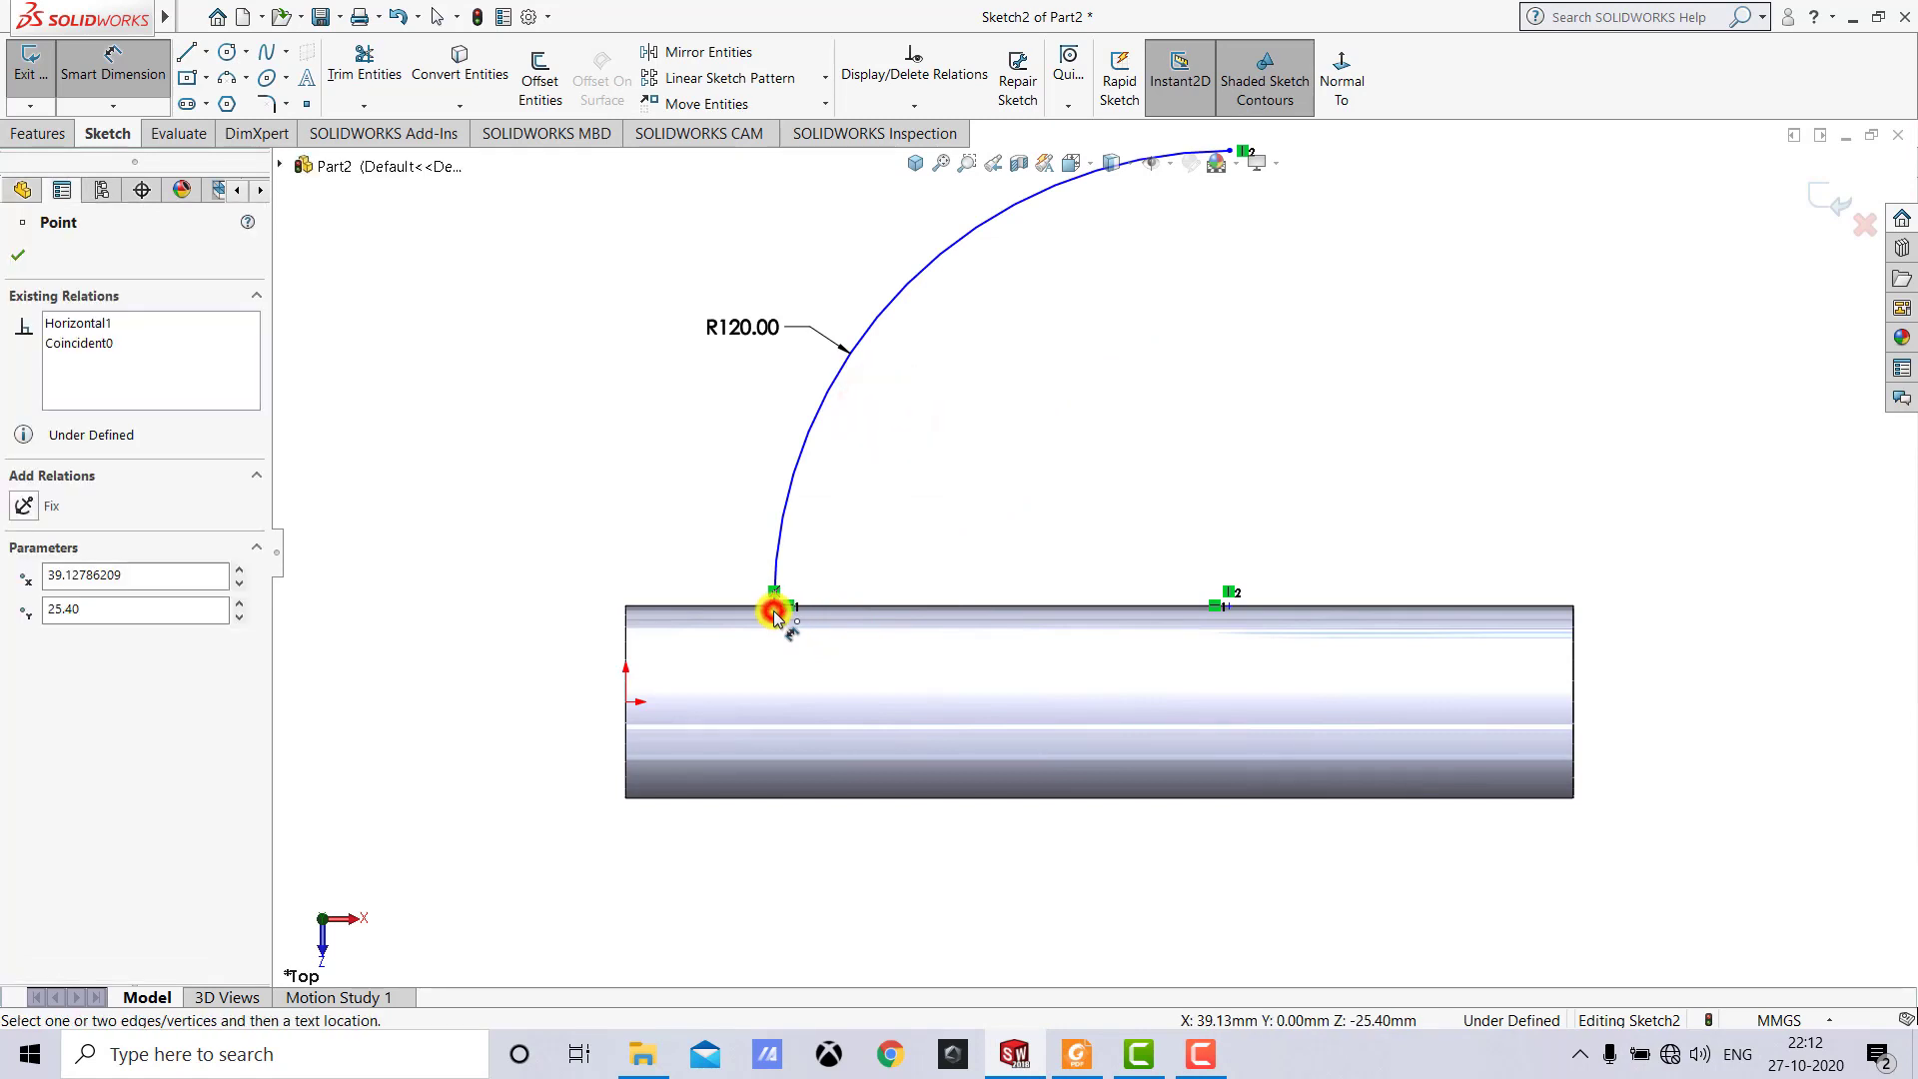
{"action": "left_click", "coordinate": [626, 636]}
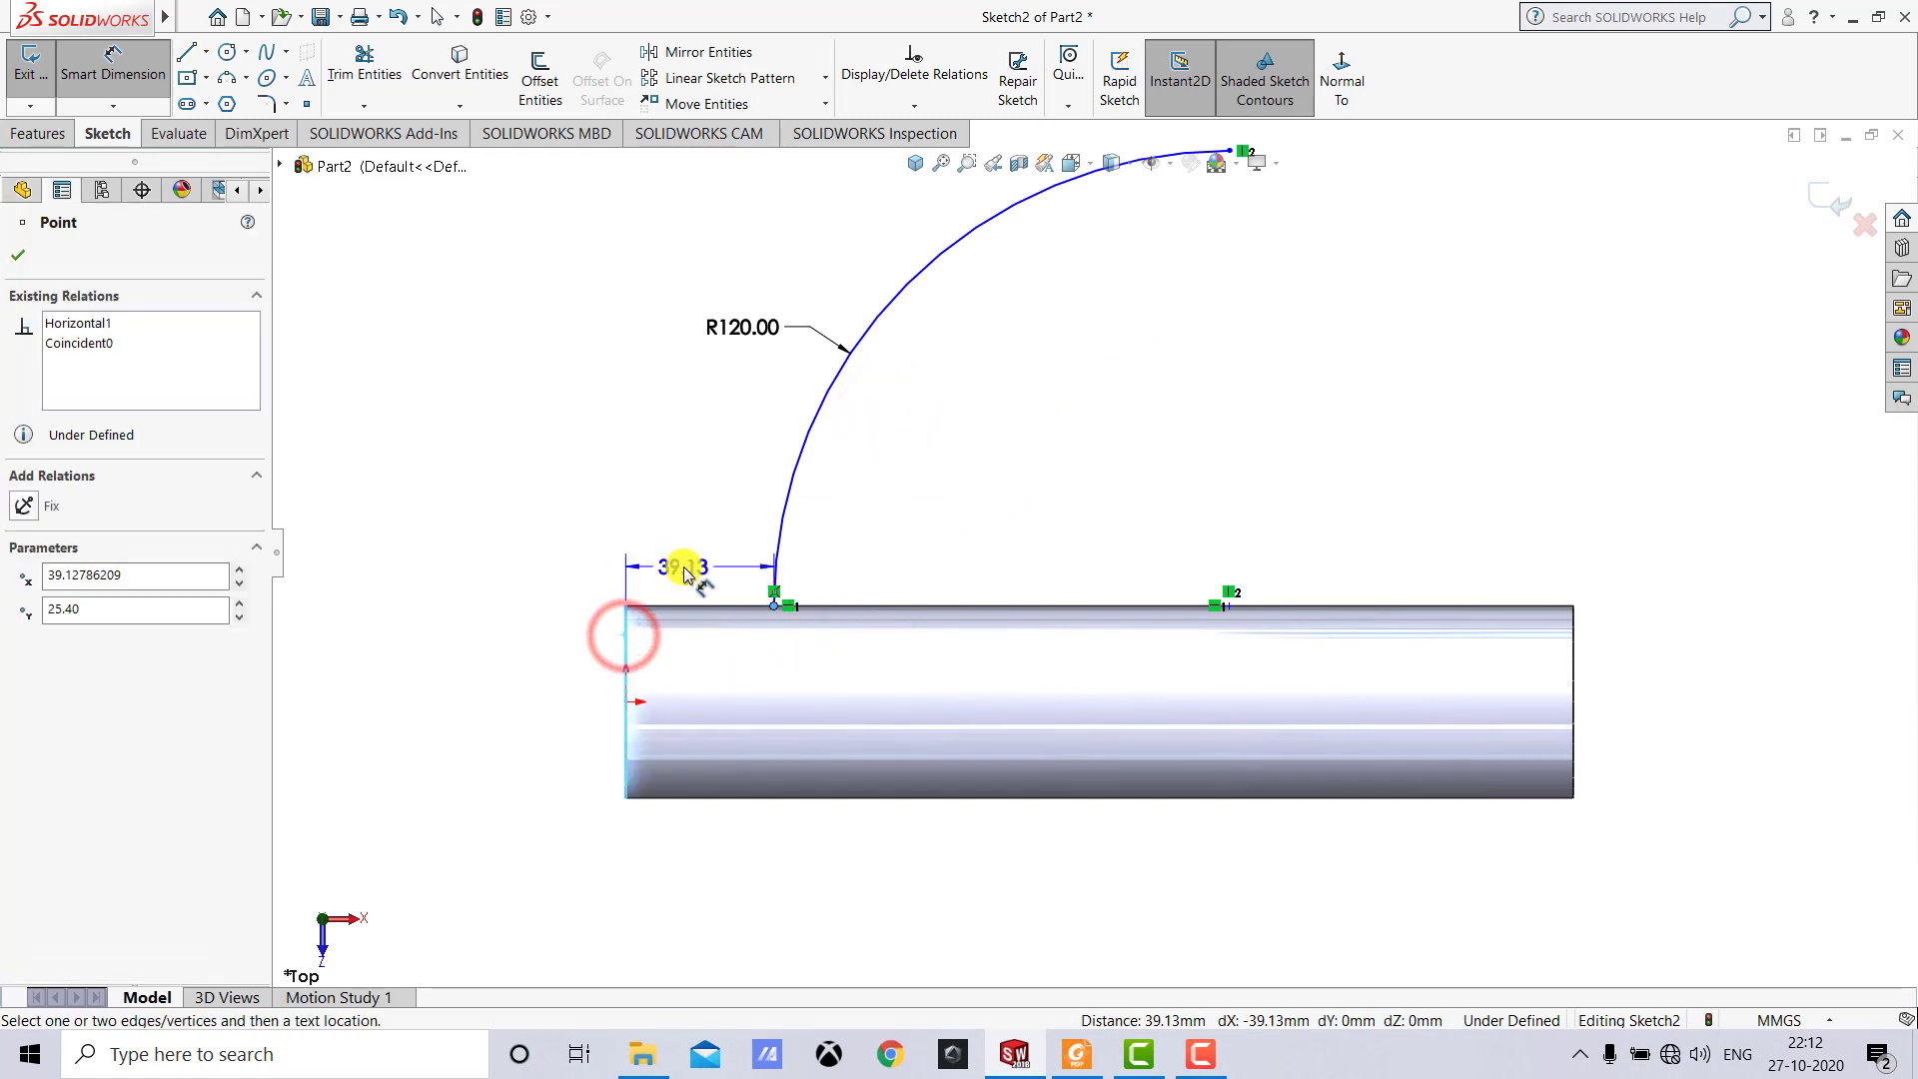
{"action": "left_click", "coordinate": [685, 570]}
{"action": "type", "text": "100"}
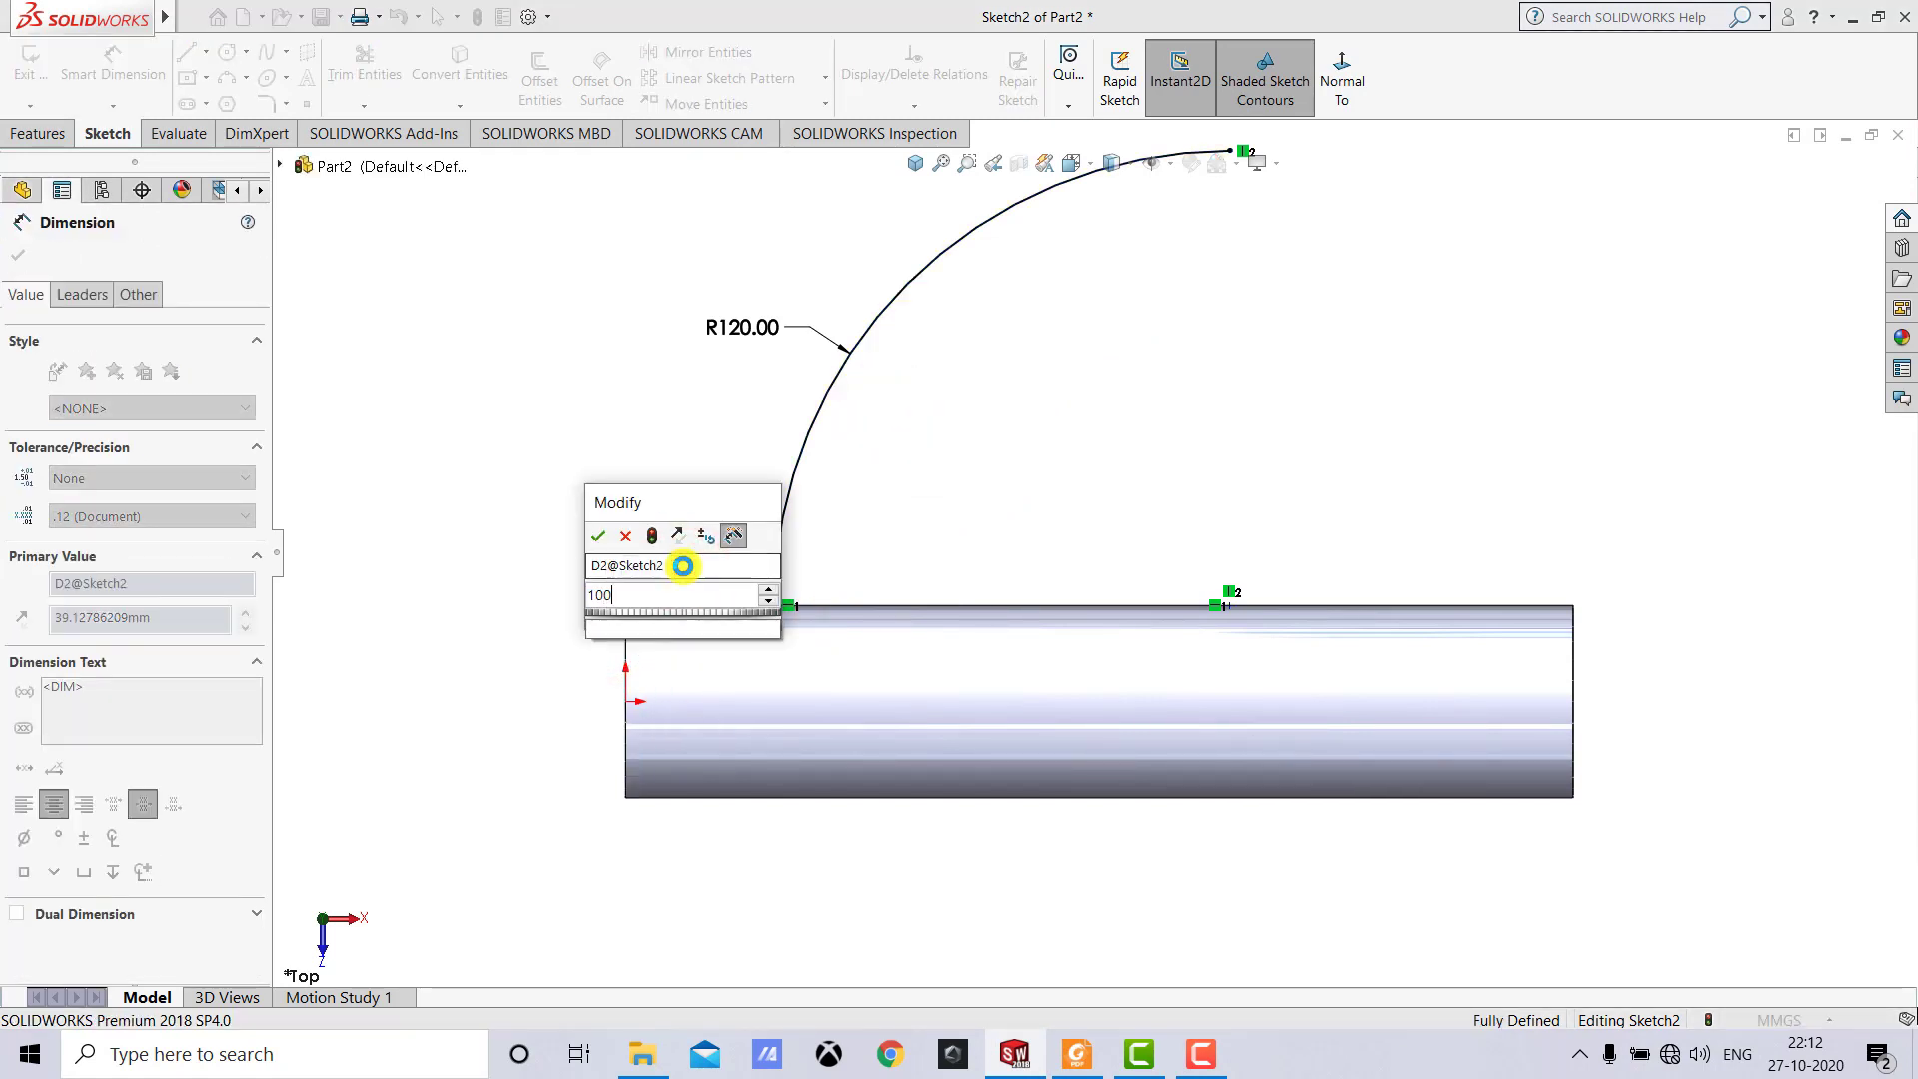
{"action": "key", "text": "Return"}
{"action": "left_click", "coordinate": [660, 497]}
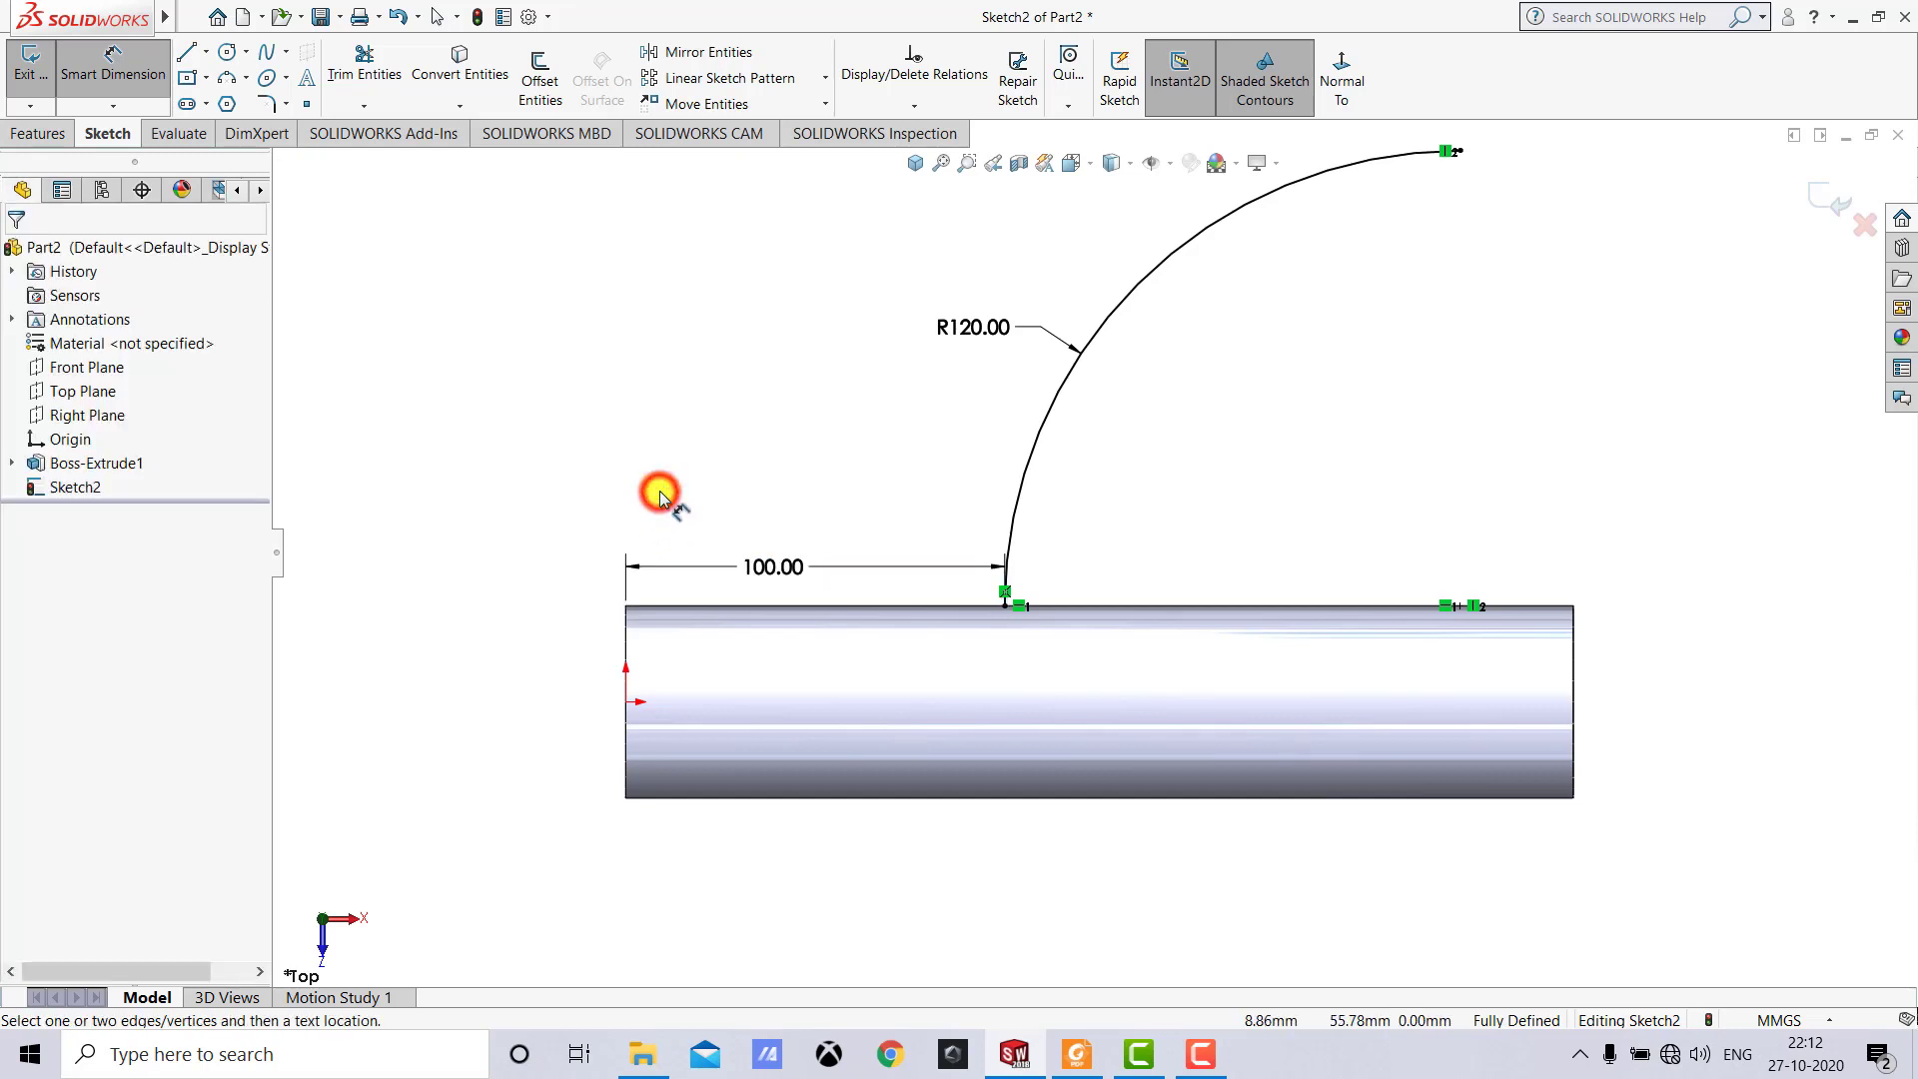
{"action": "left_click", "coordinate": [115, 63]}
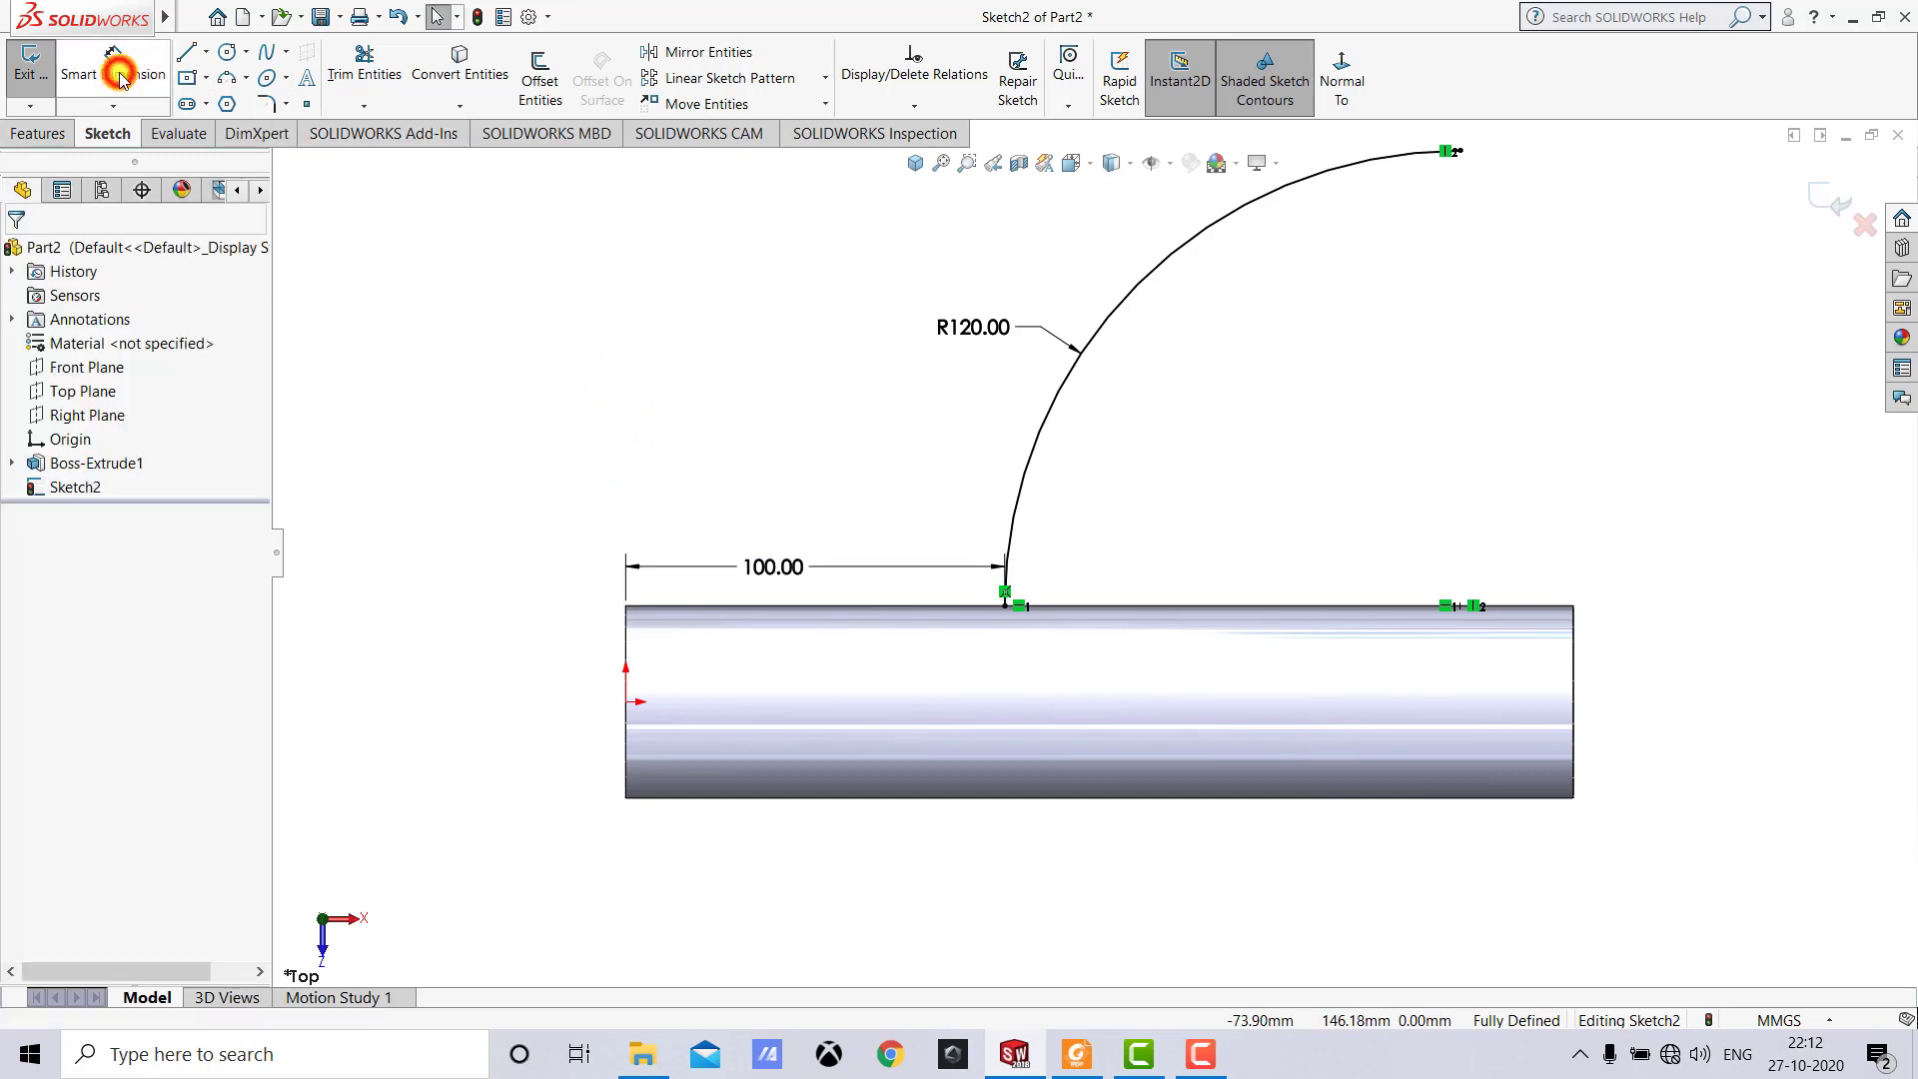
Draw a horizontal line about 24 mm long from the arc's free endpoint, extending away from the arc.
{"action": "left_click", "coordinate": [191, 63]}
{"action": "scroll", "coordinate": [702, 398], "scroll_direction": "up", "scroll_amount": 2}
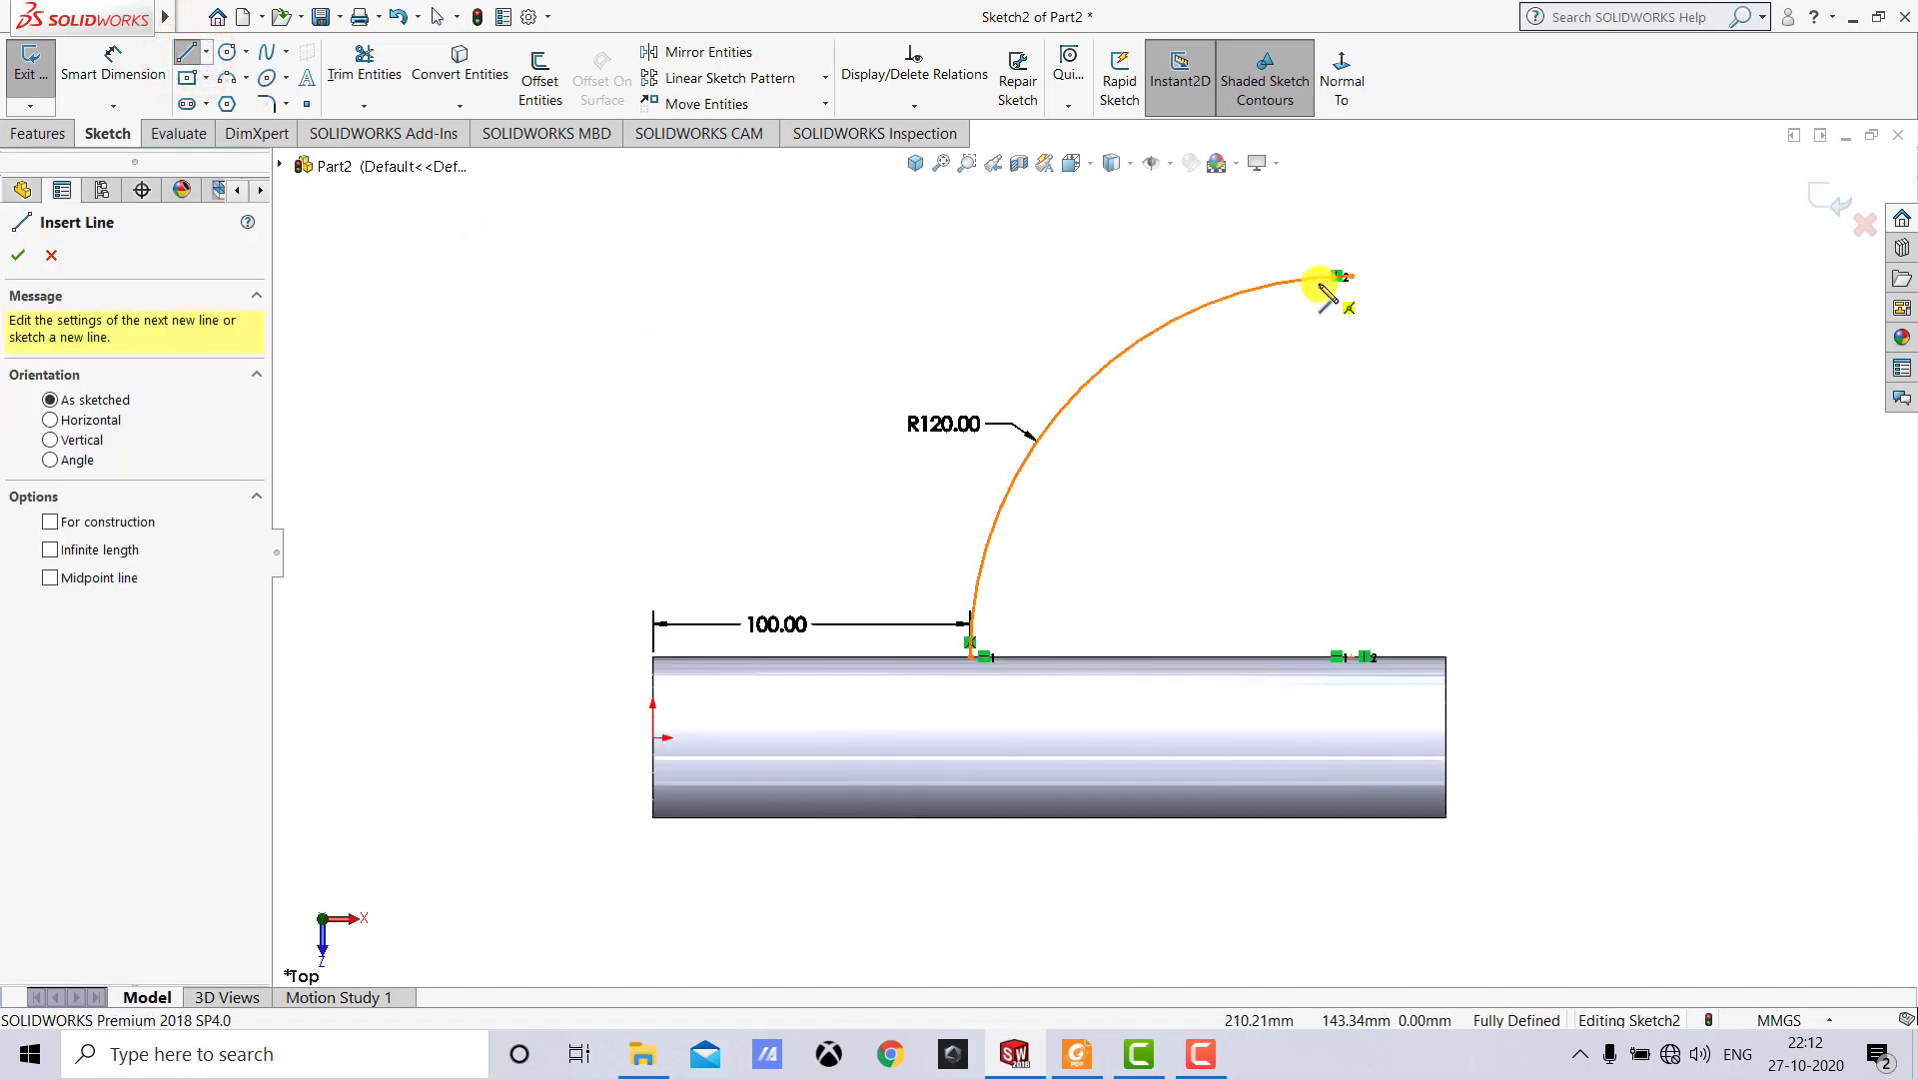
{"action": "scroll", "coordinate": [1326, 293], "scroll_direction": "down", "scroll_amount": 2}
{"action": "left_click", "coordinate": [1347, 290]}
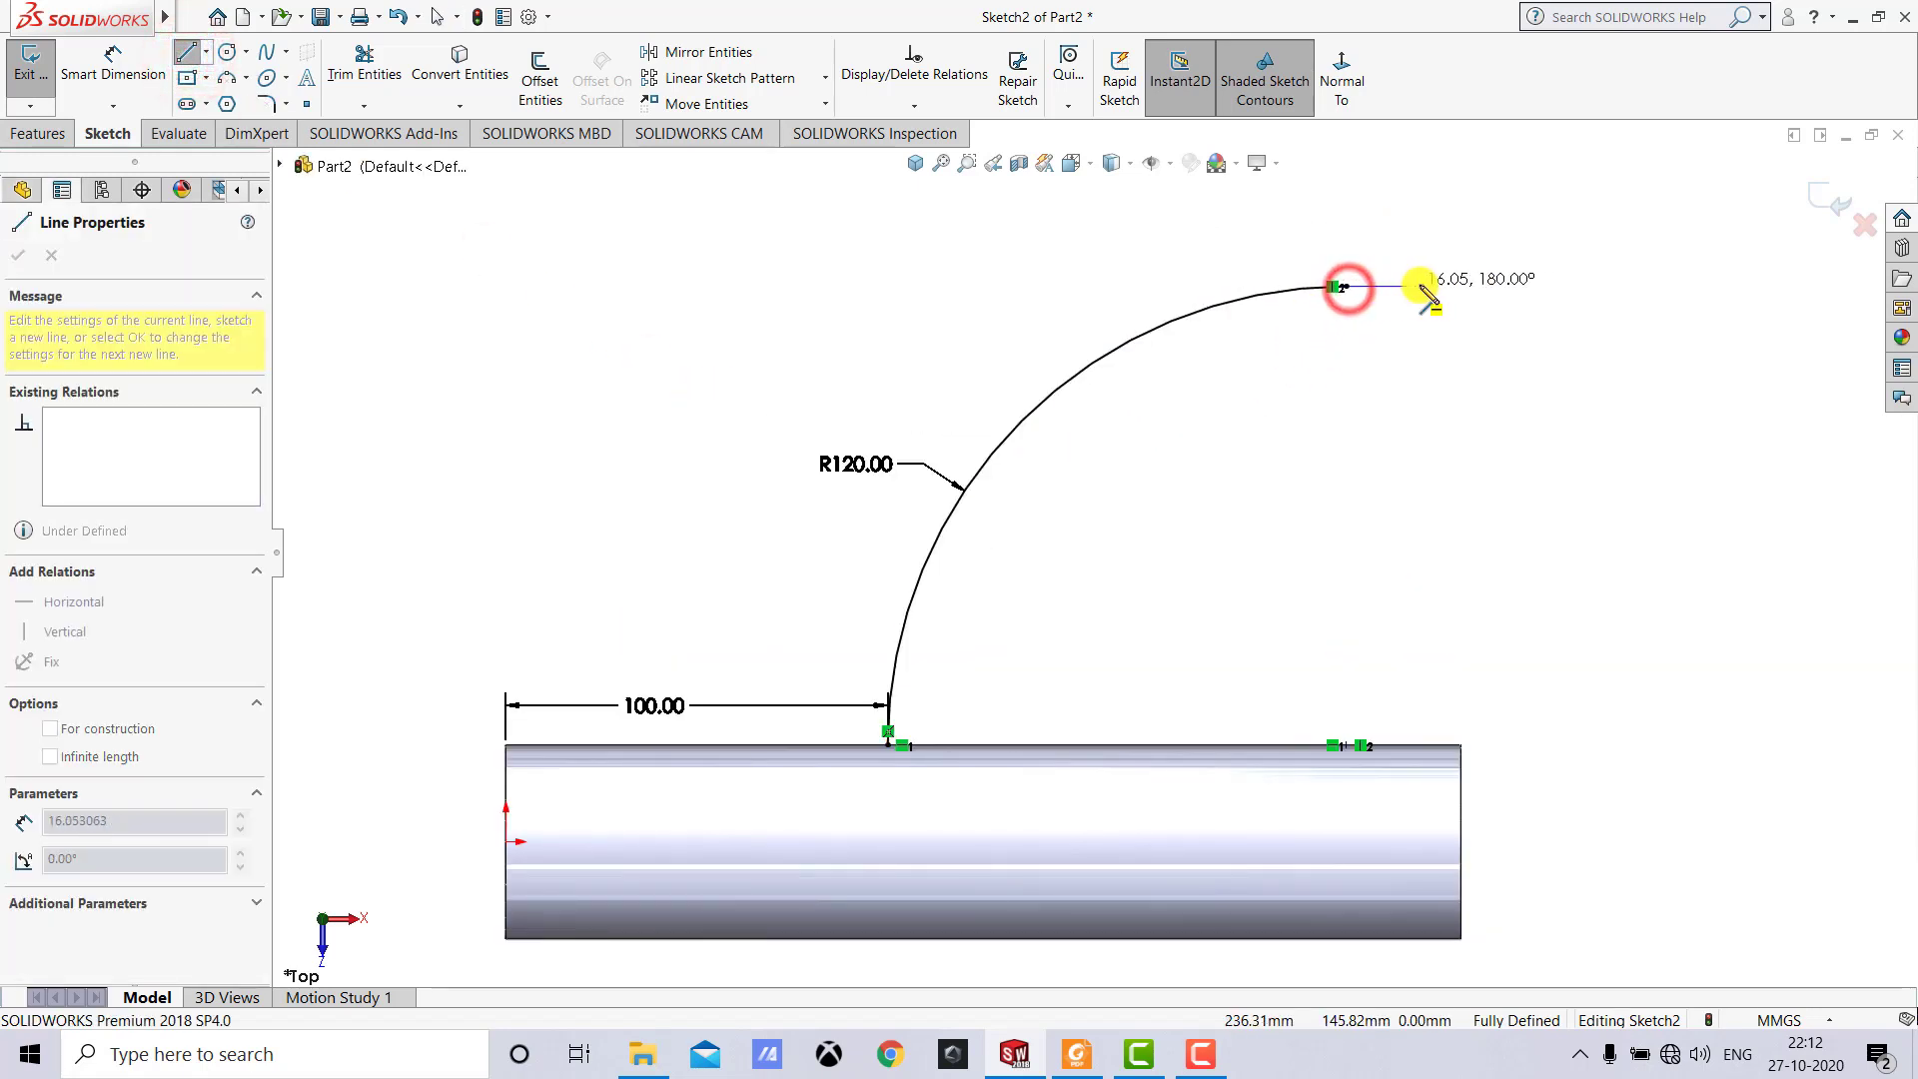
{"action": "left_click", "coordinate": [1436, 288]}
{"action": "key", "text": "Escape"}
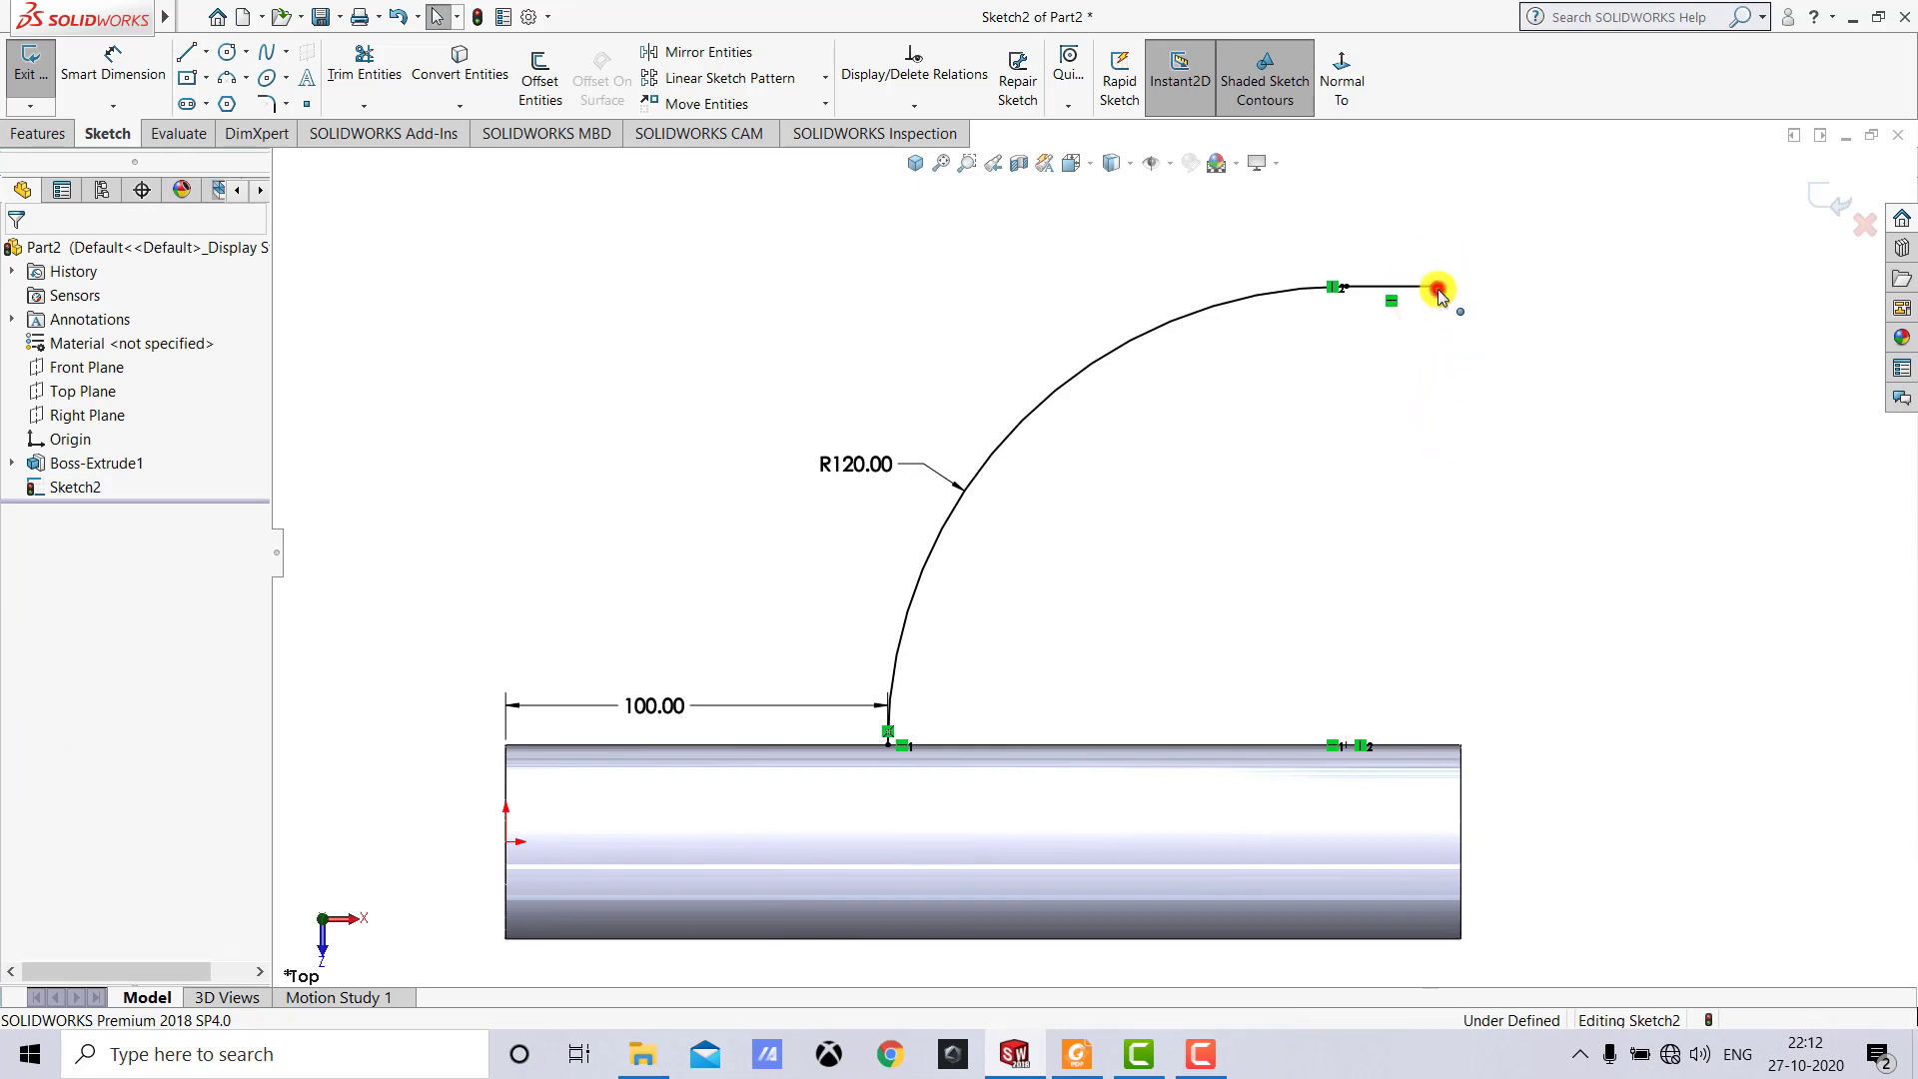
Add a Vertical relation between the line's free endpoint and the upper corner of the cylinder's far end, and exit the sketch.
{"action": "left_click", "coordinate": [1437, 288]}
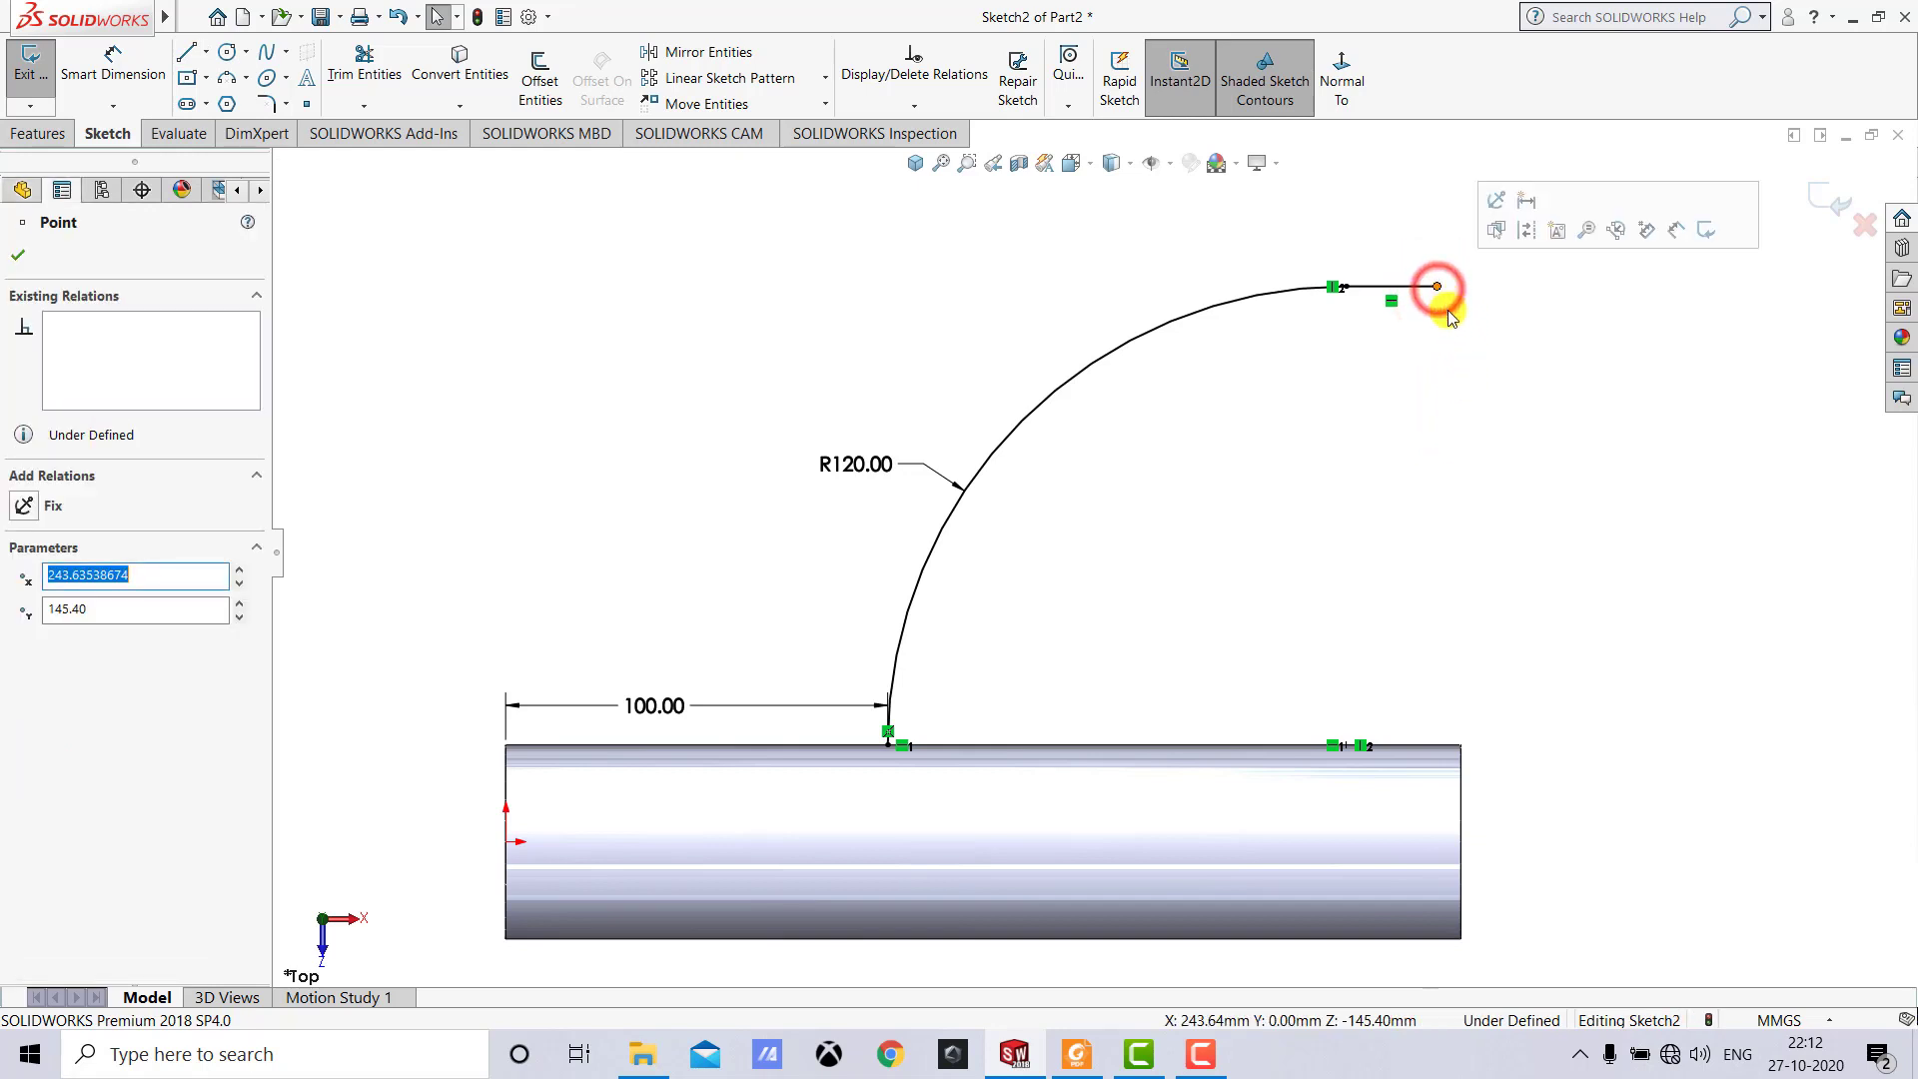
{"action": "left_click", "coordinate": [1461, 745], "text": "ctrl"}
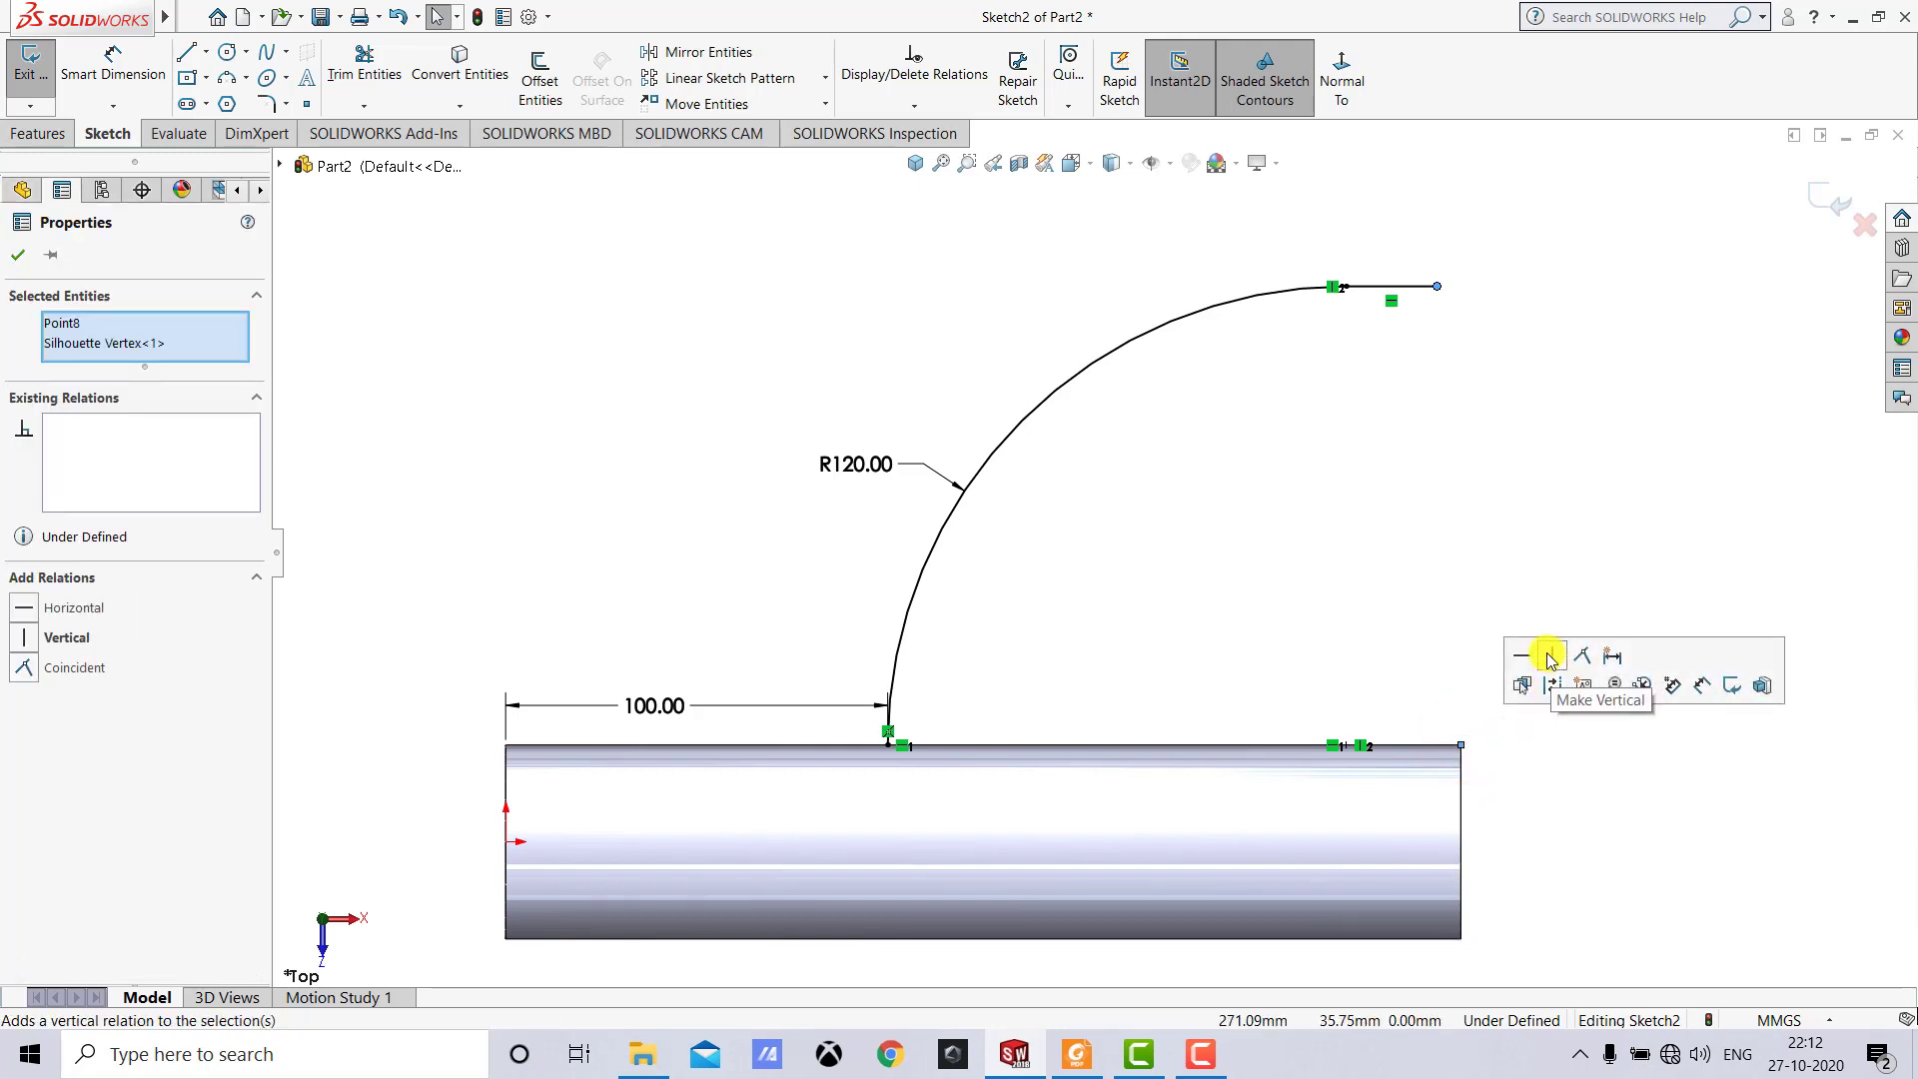
{"action": "left_click", "coordinate": [1550, 659]}
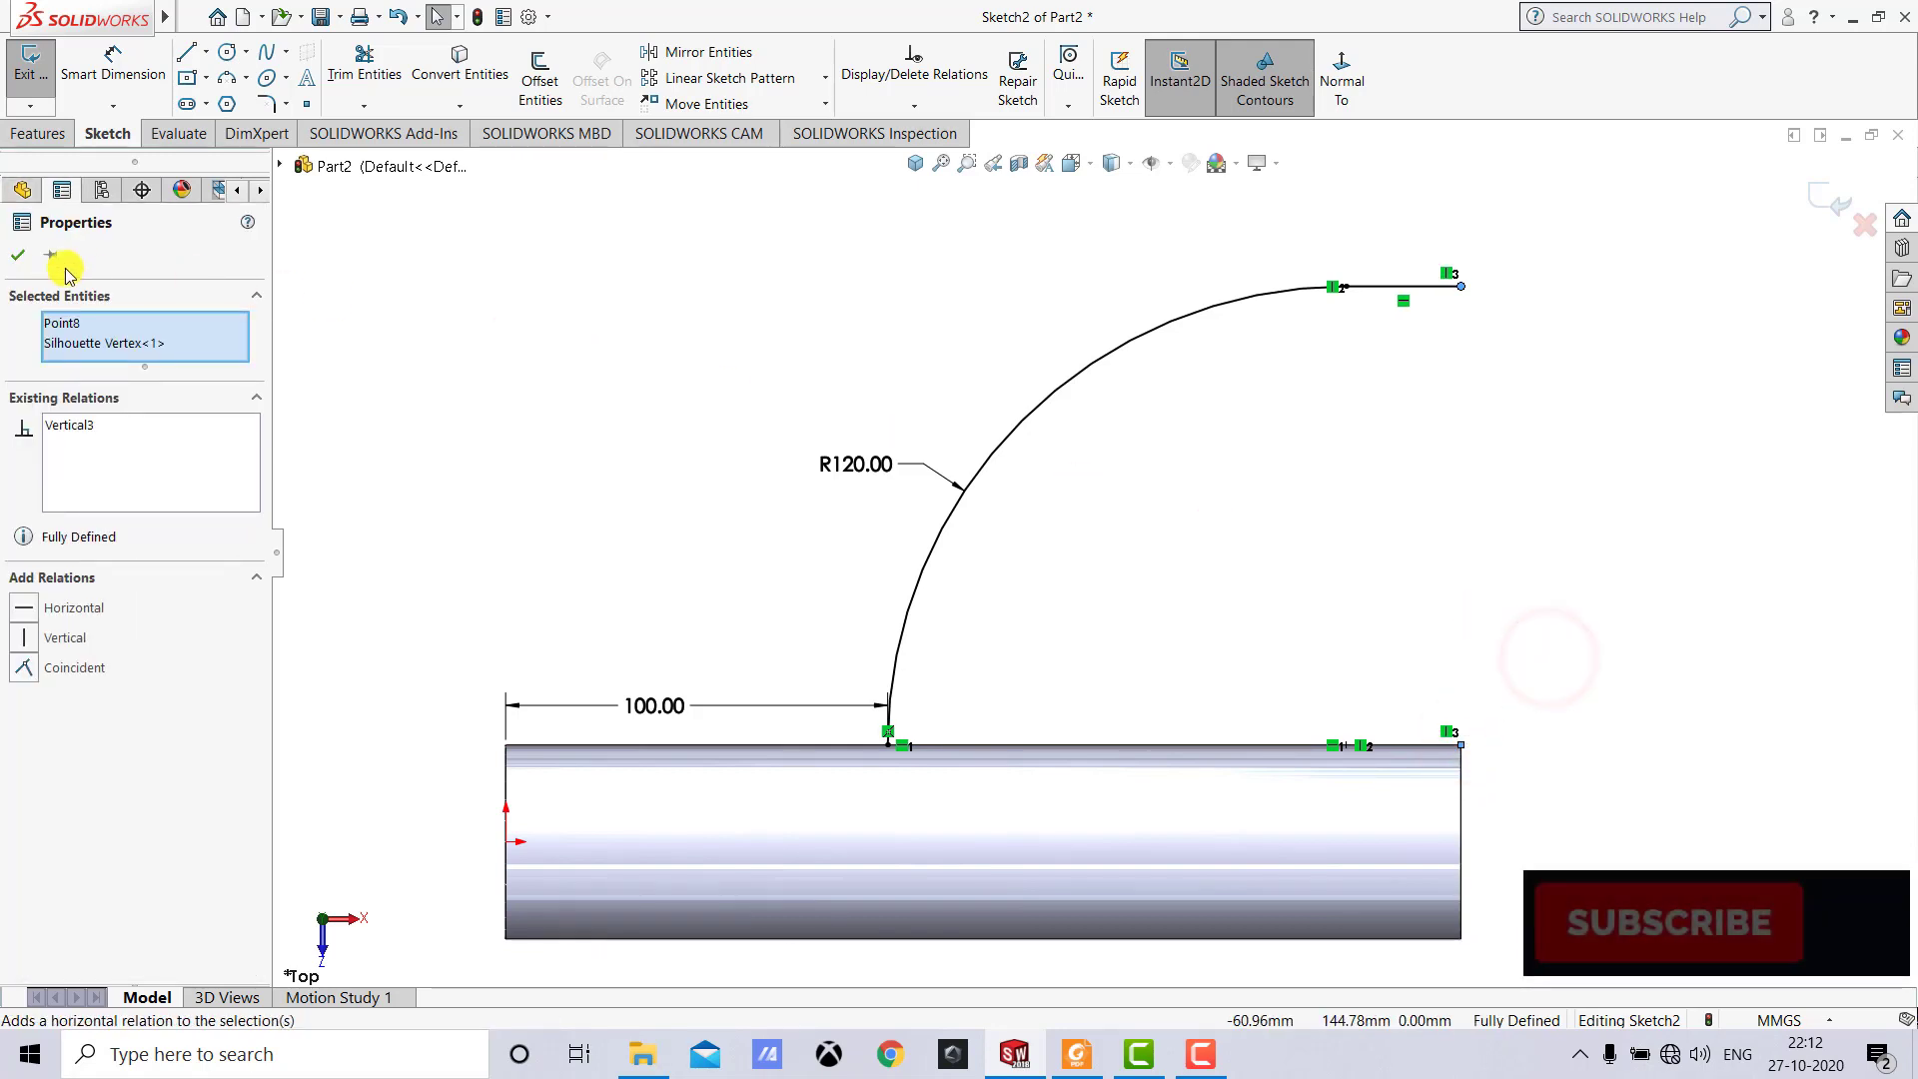
{"action": "left_click", "coordinate": [22, 252]}
{"action": "left_click", "coordinate": [595, 300]}
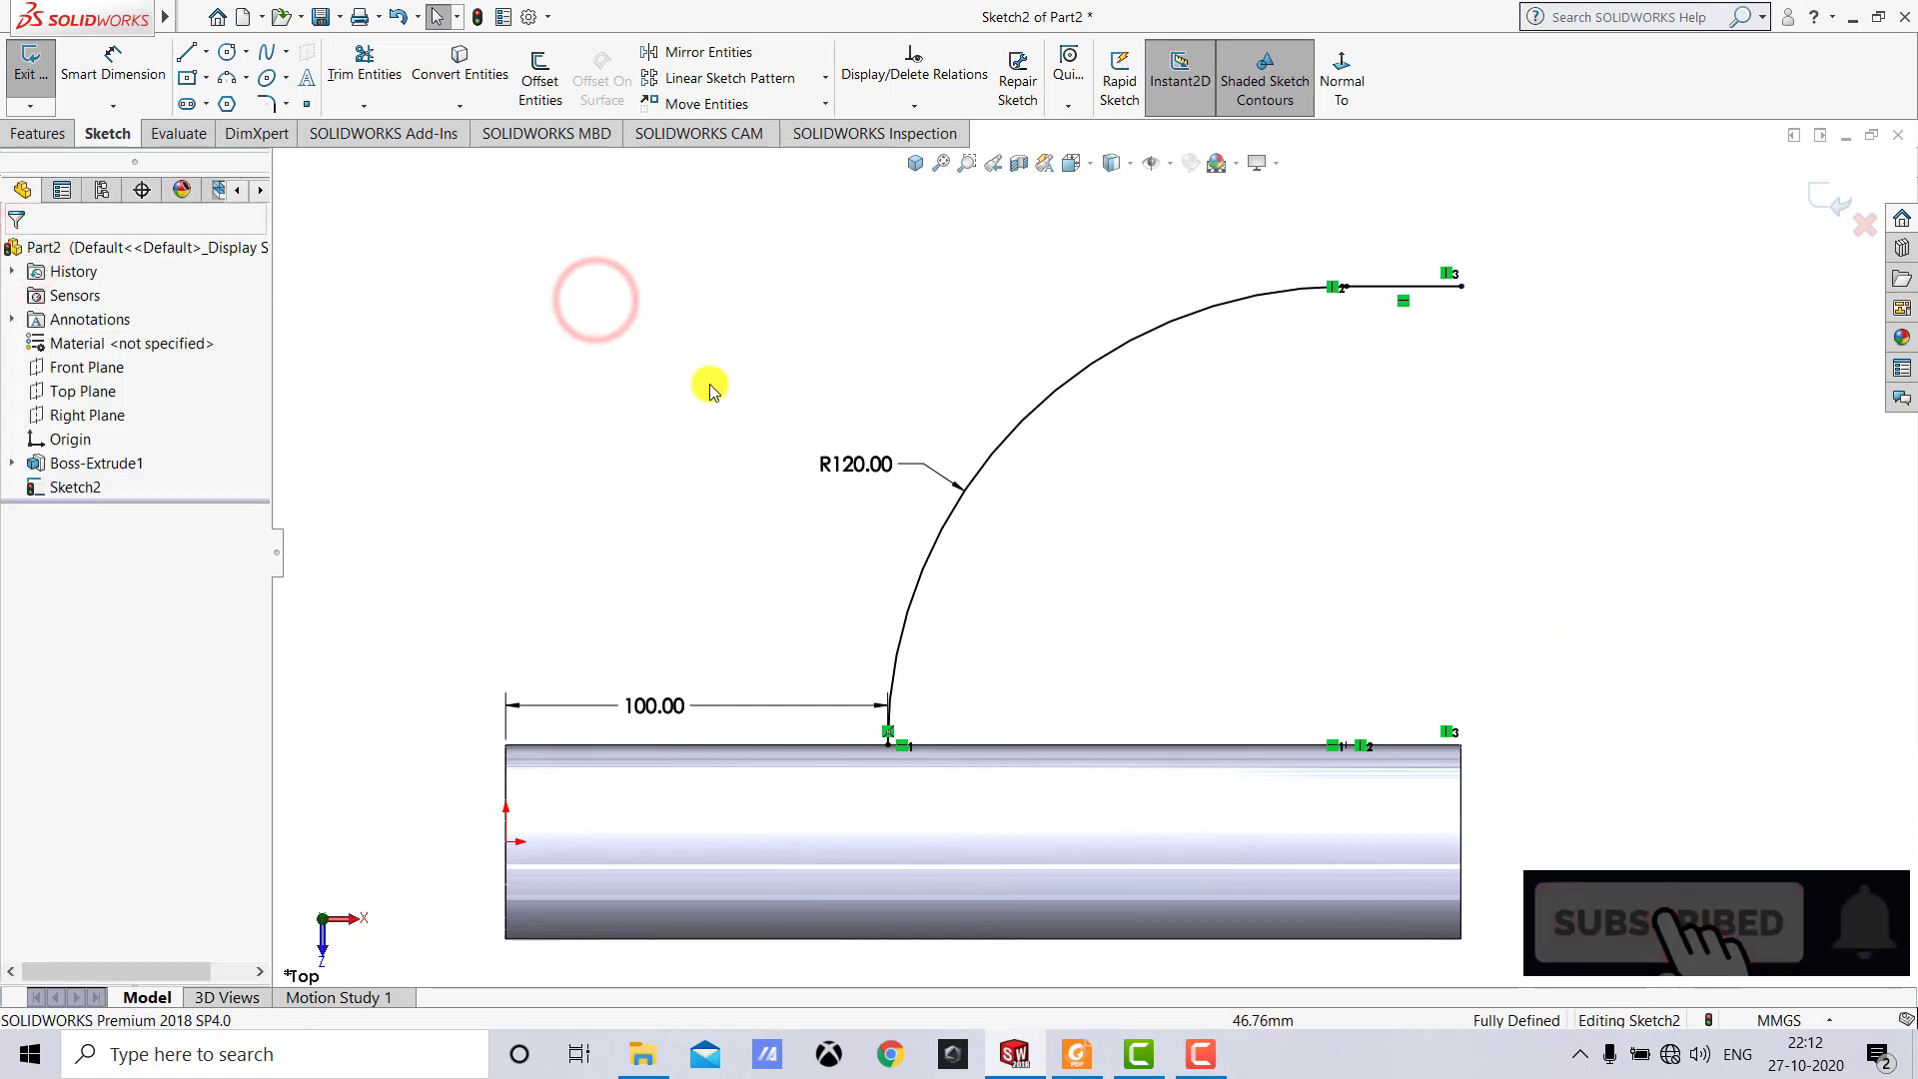
{"action": "left_click", "coordinate": [35, 88]}
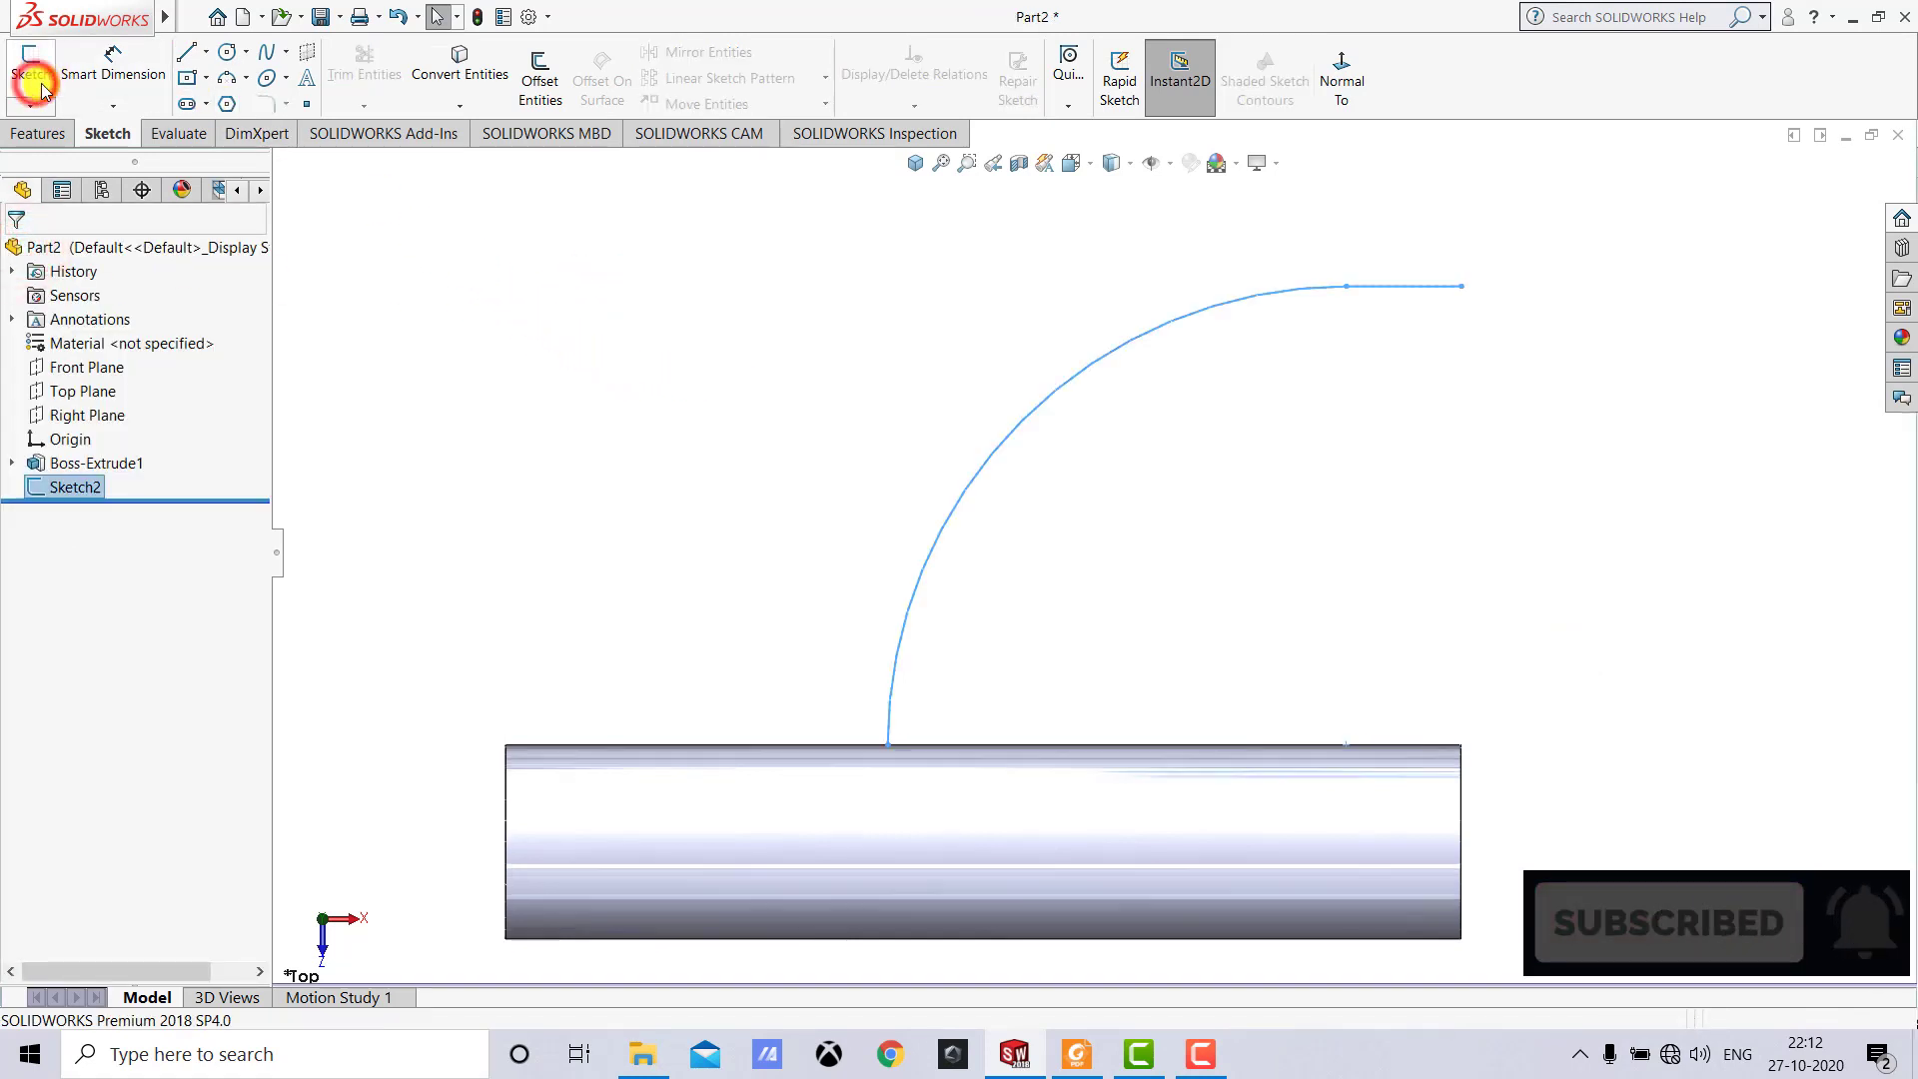
Start a Swept Boss/Base along the branch path sketch, using a circular profile with the 50.80 mm diameter from the PDF drawing.
{"action": "left_click", "coordinate": [55, 135]}
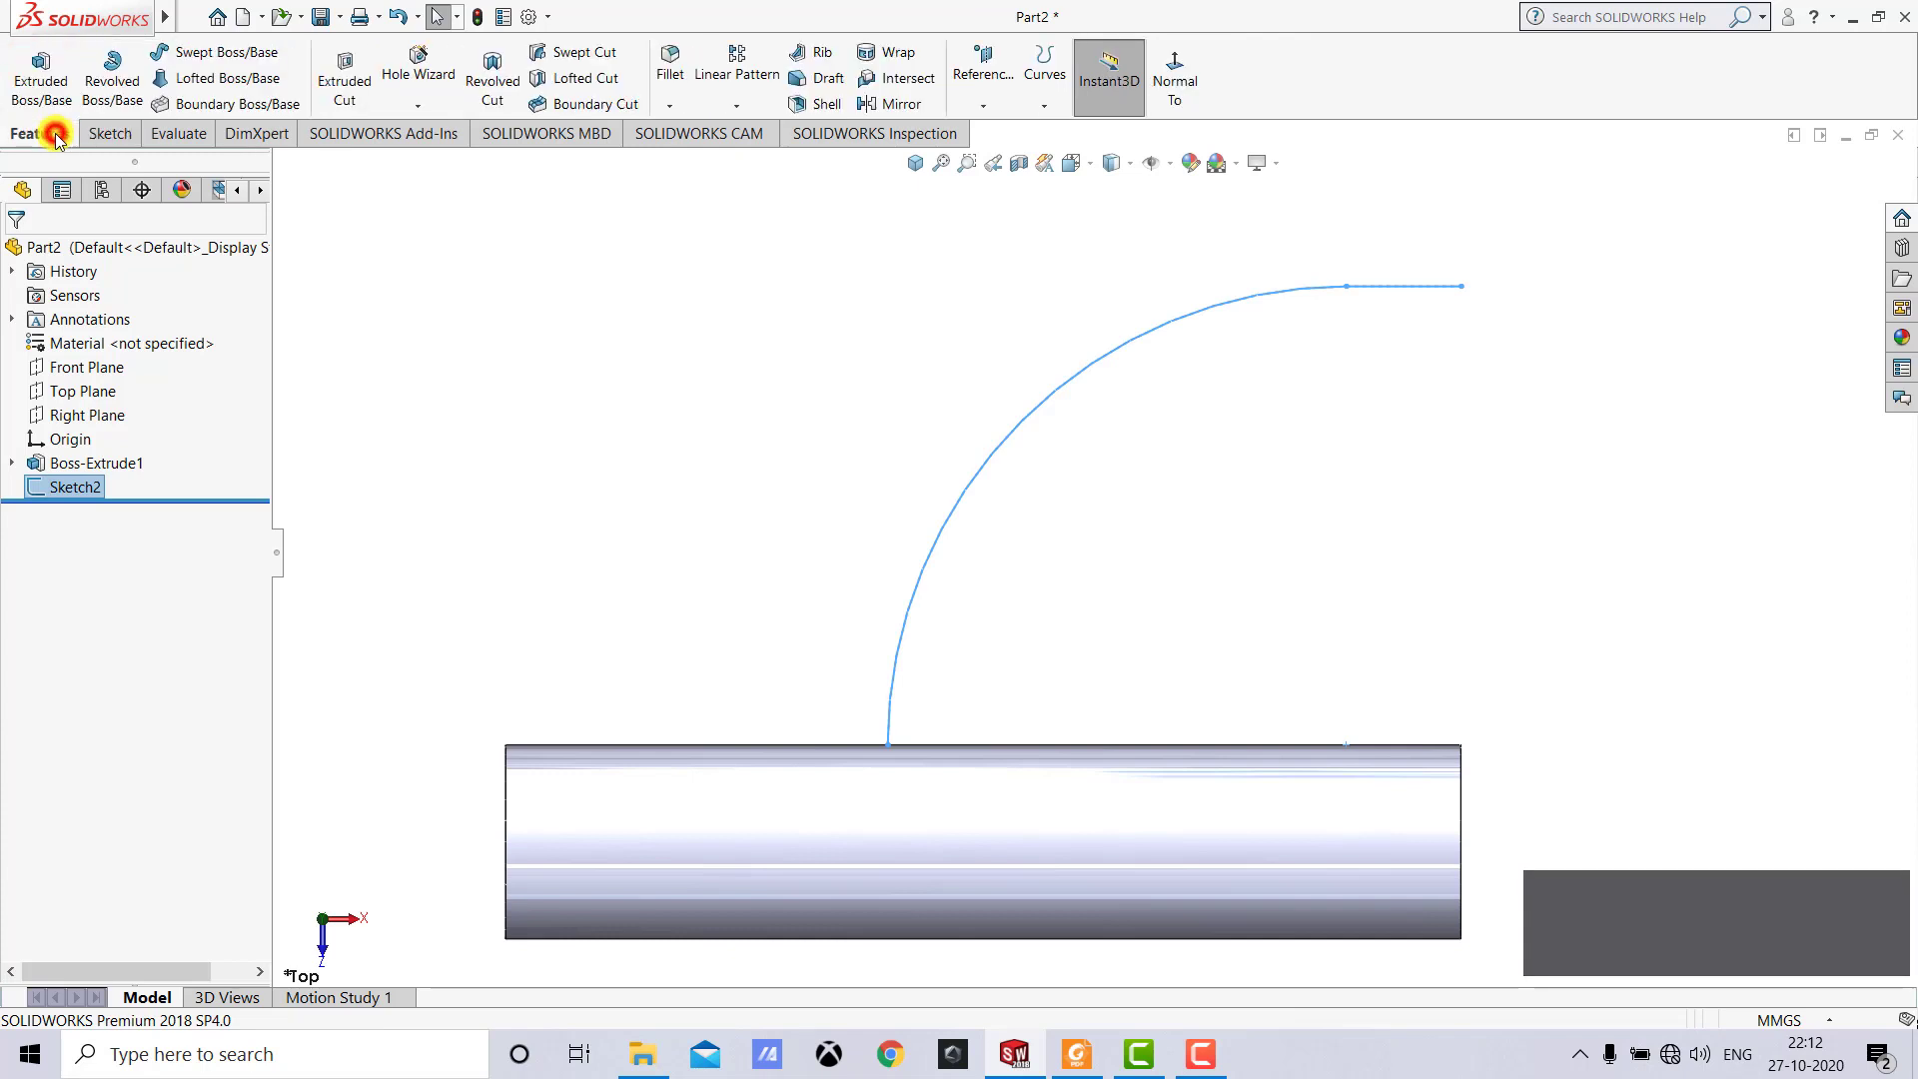
{"action": "left_click", "coordinate": [240, 53]}
{"action": "left_click", "coordinate": [913, 163]}
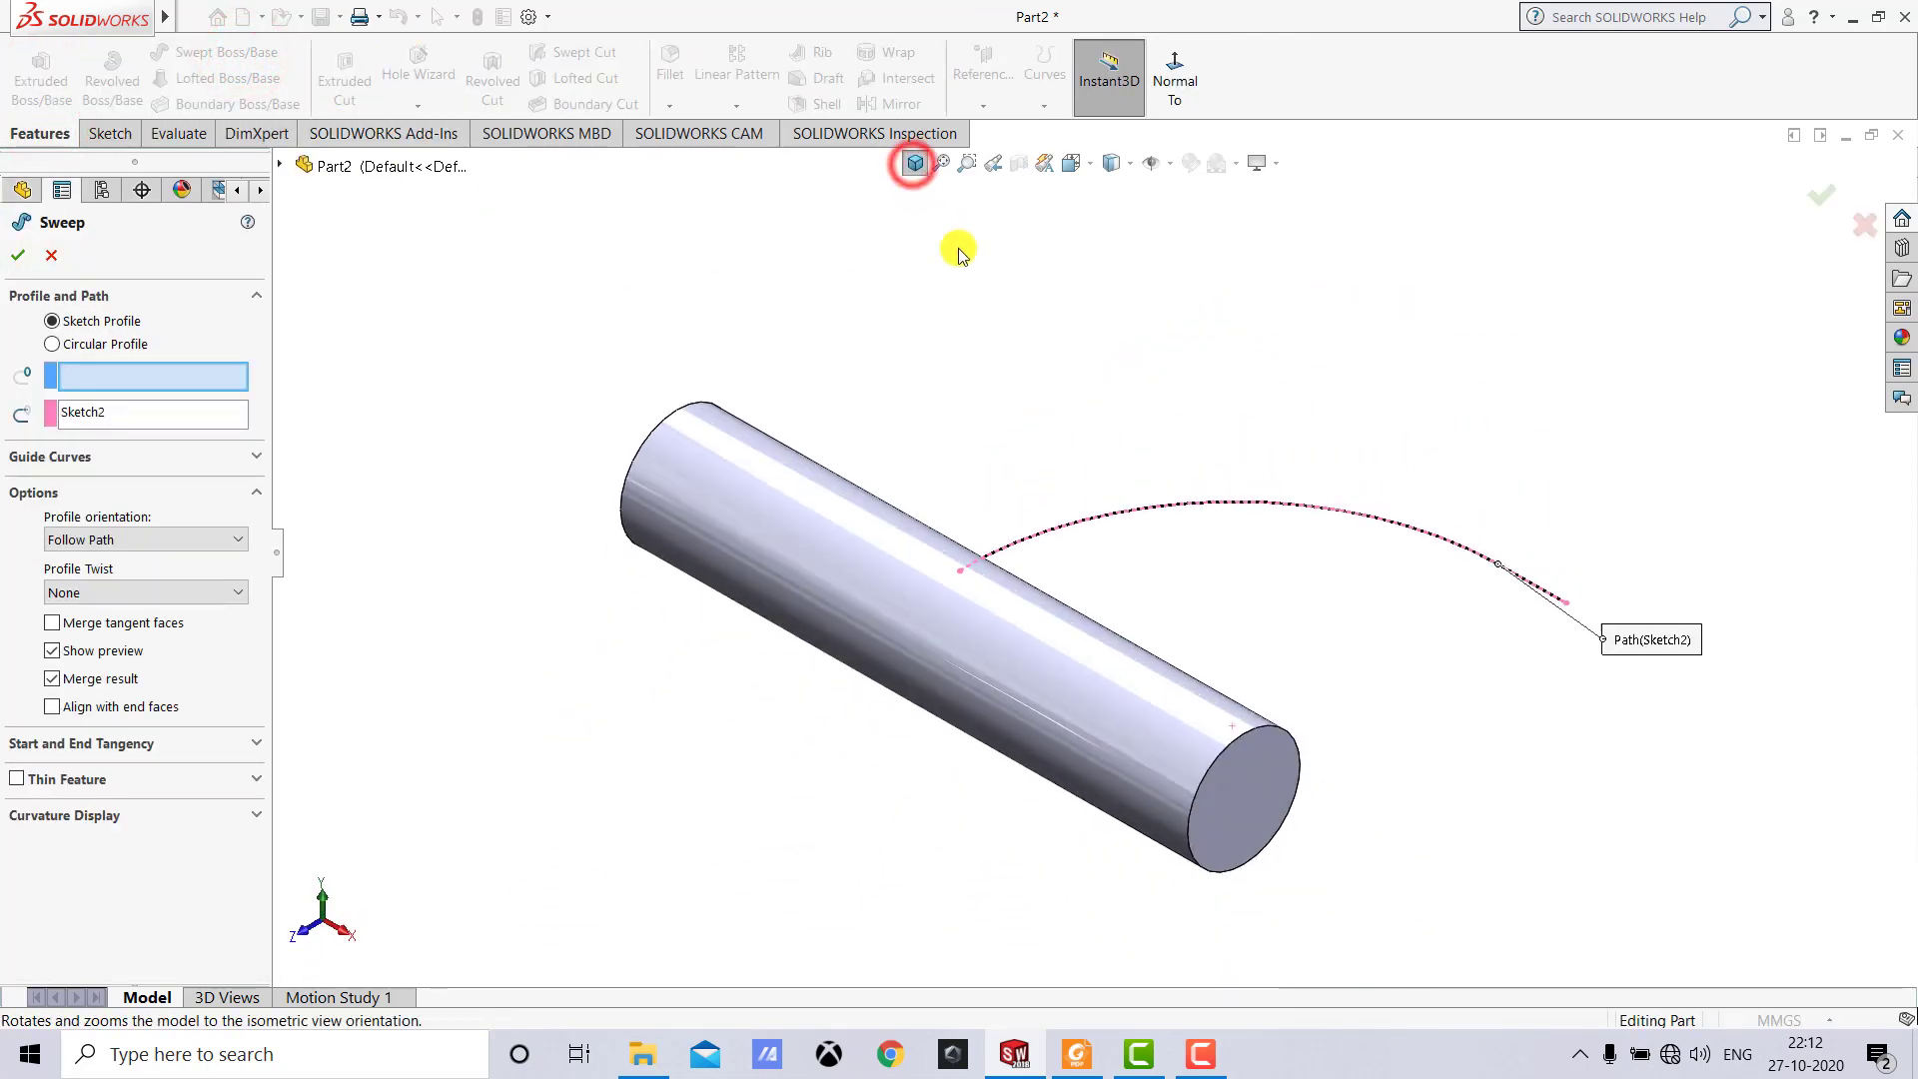
{"action": "left_click", "coordinate": [1076, 1054]}
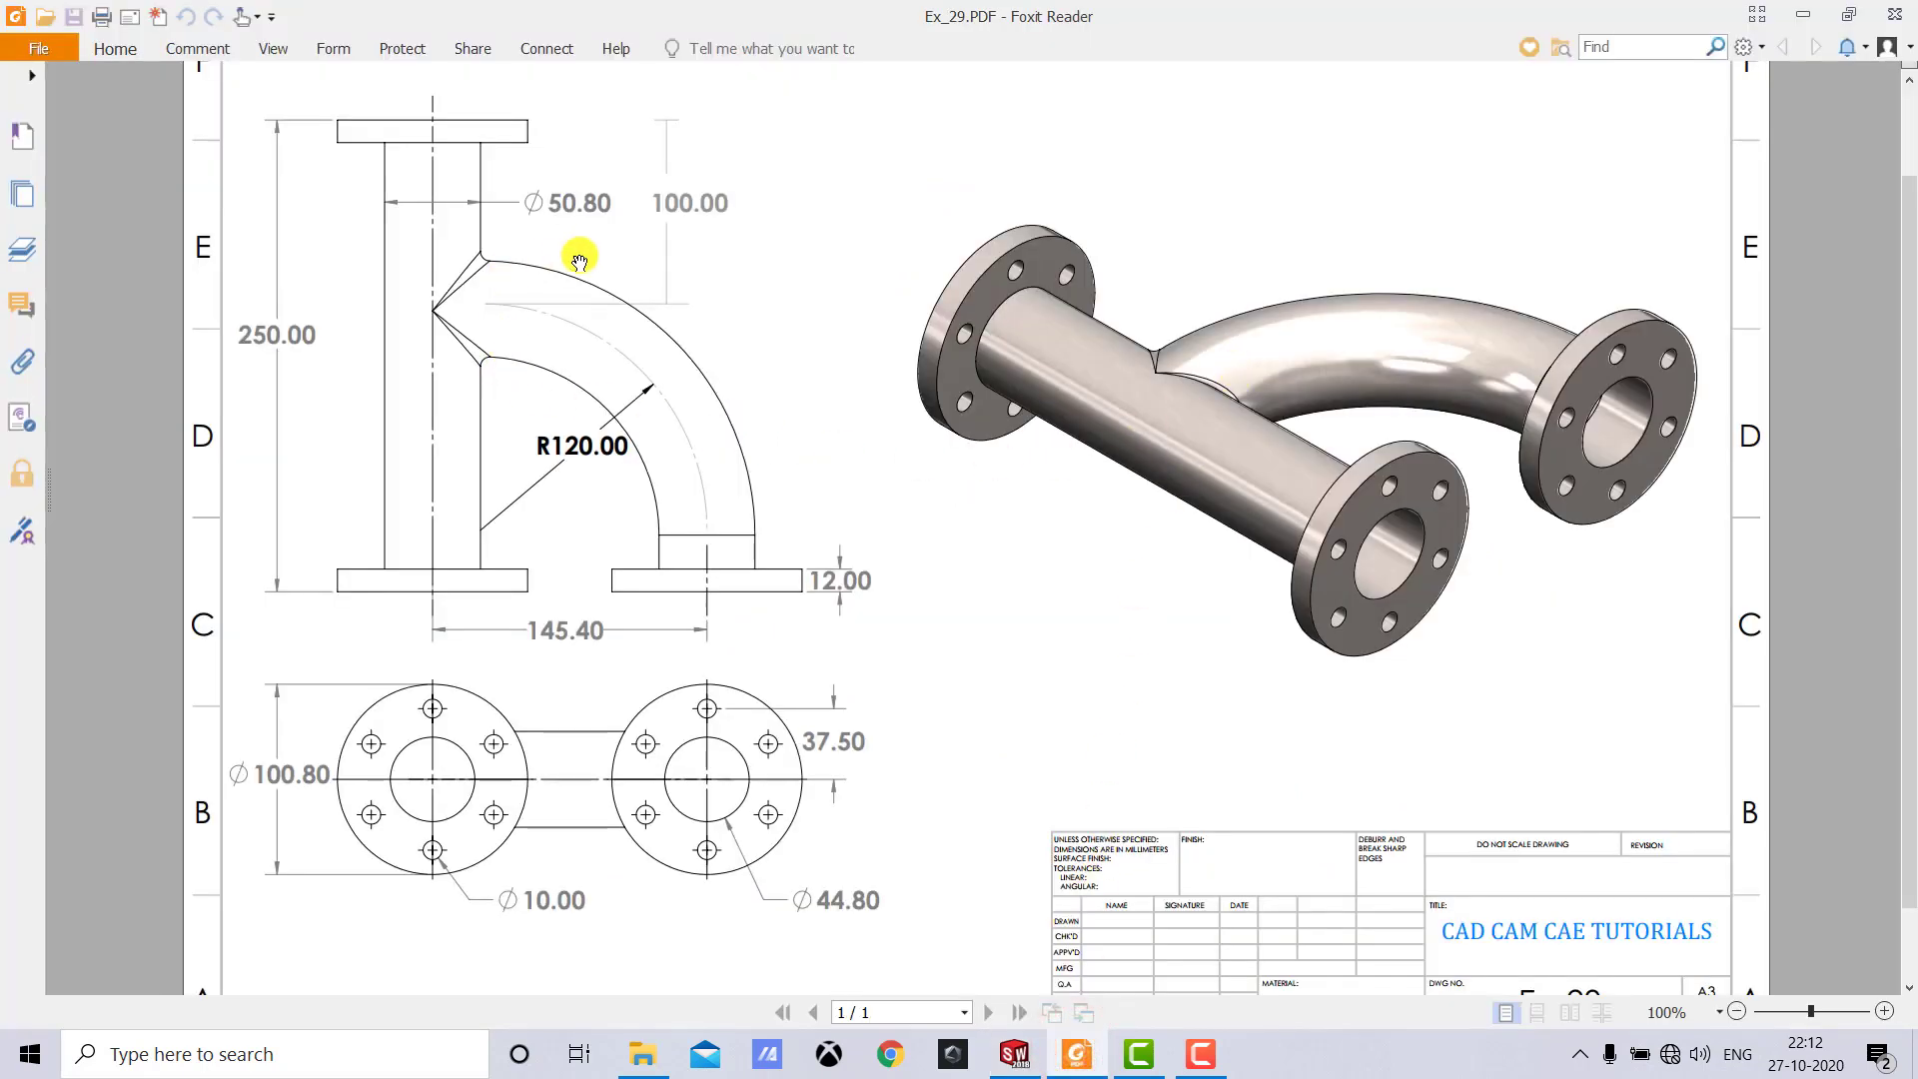
{"action": "left_click", "coordinate": [1015, 1054]}
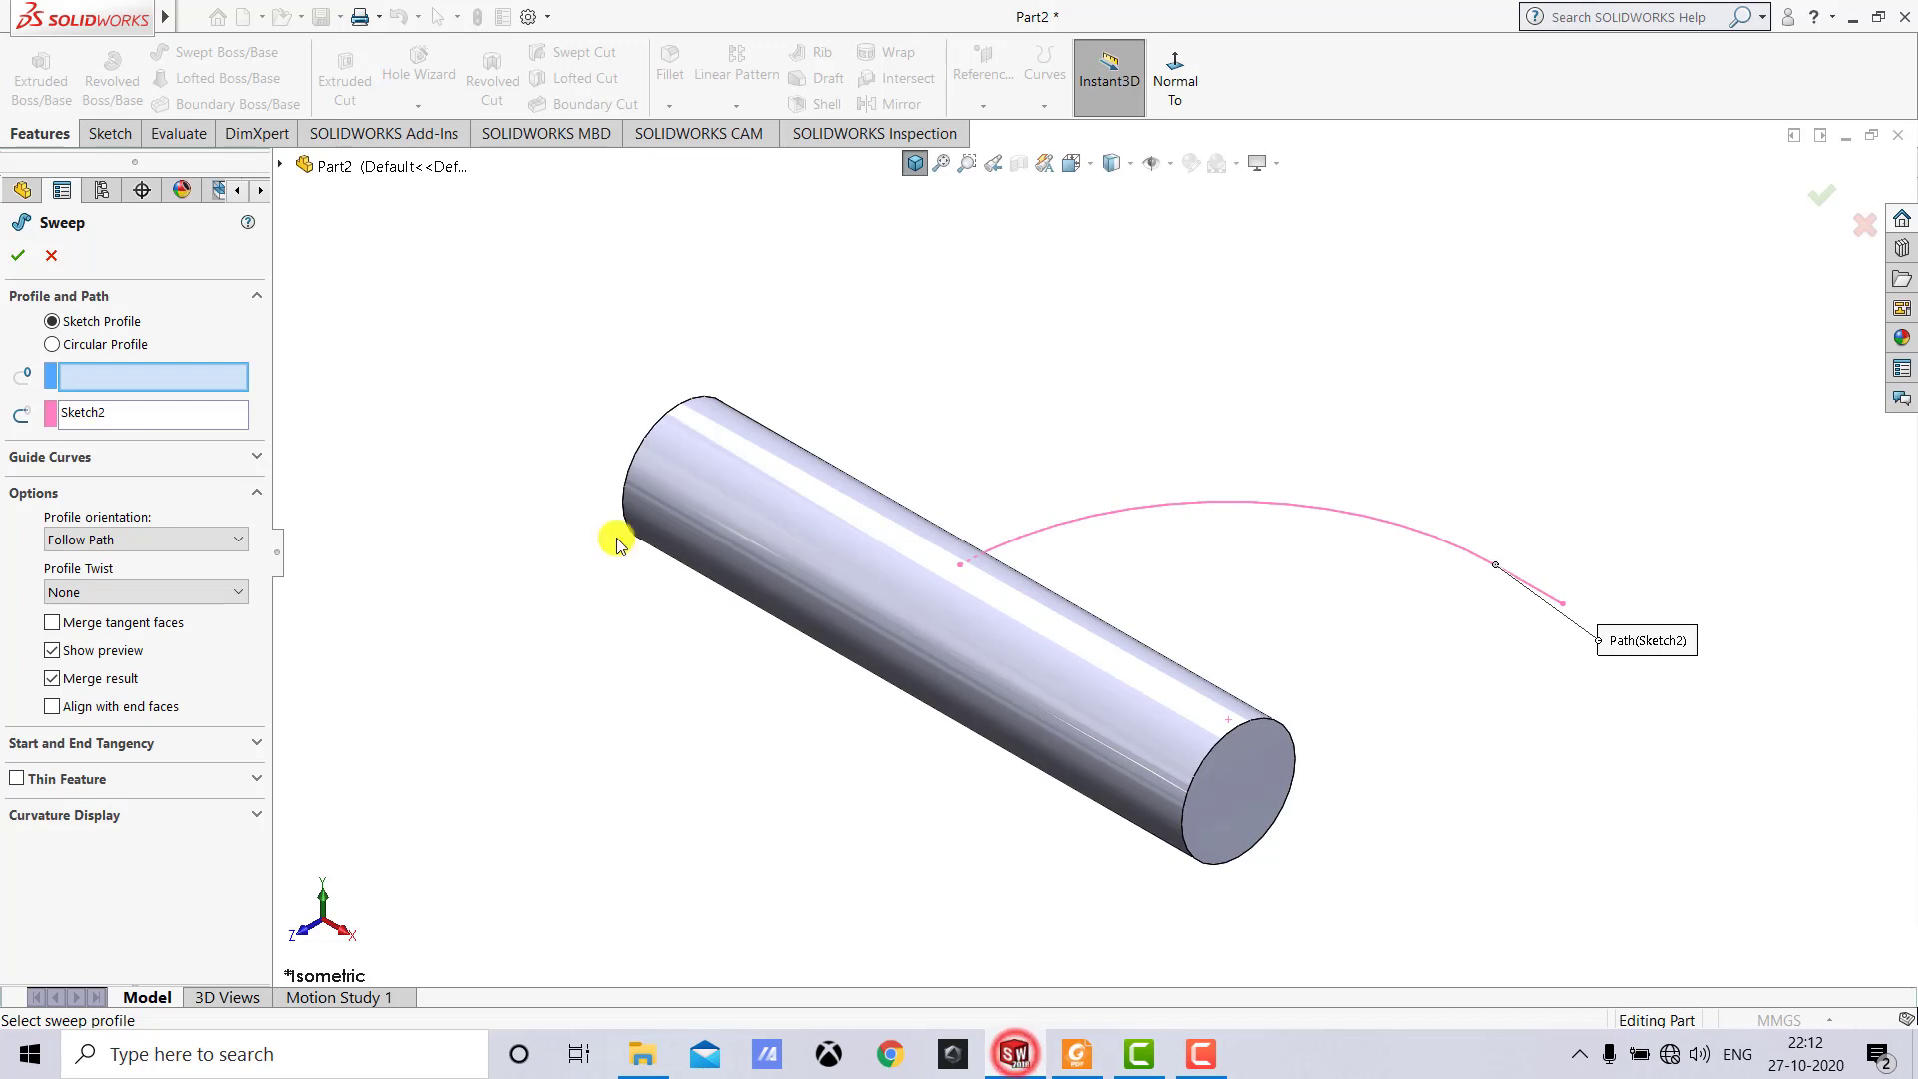
{"action": "left_click", "coordinate": [53, 344]}
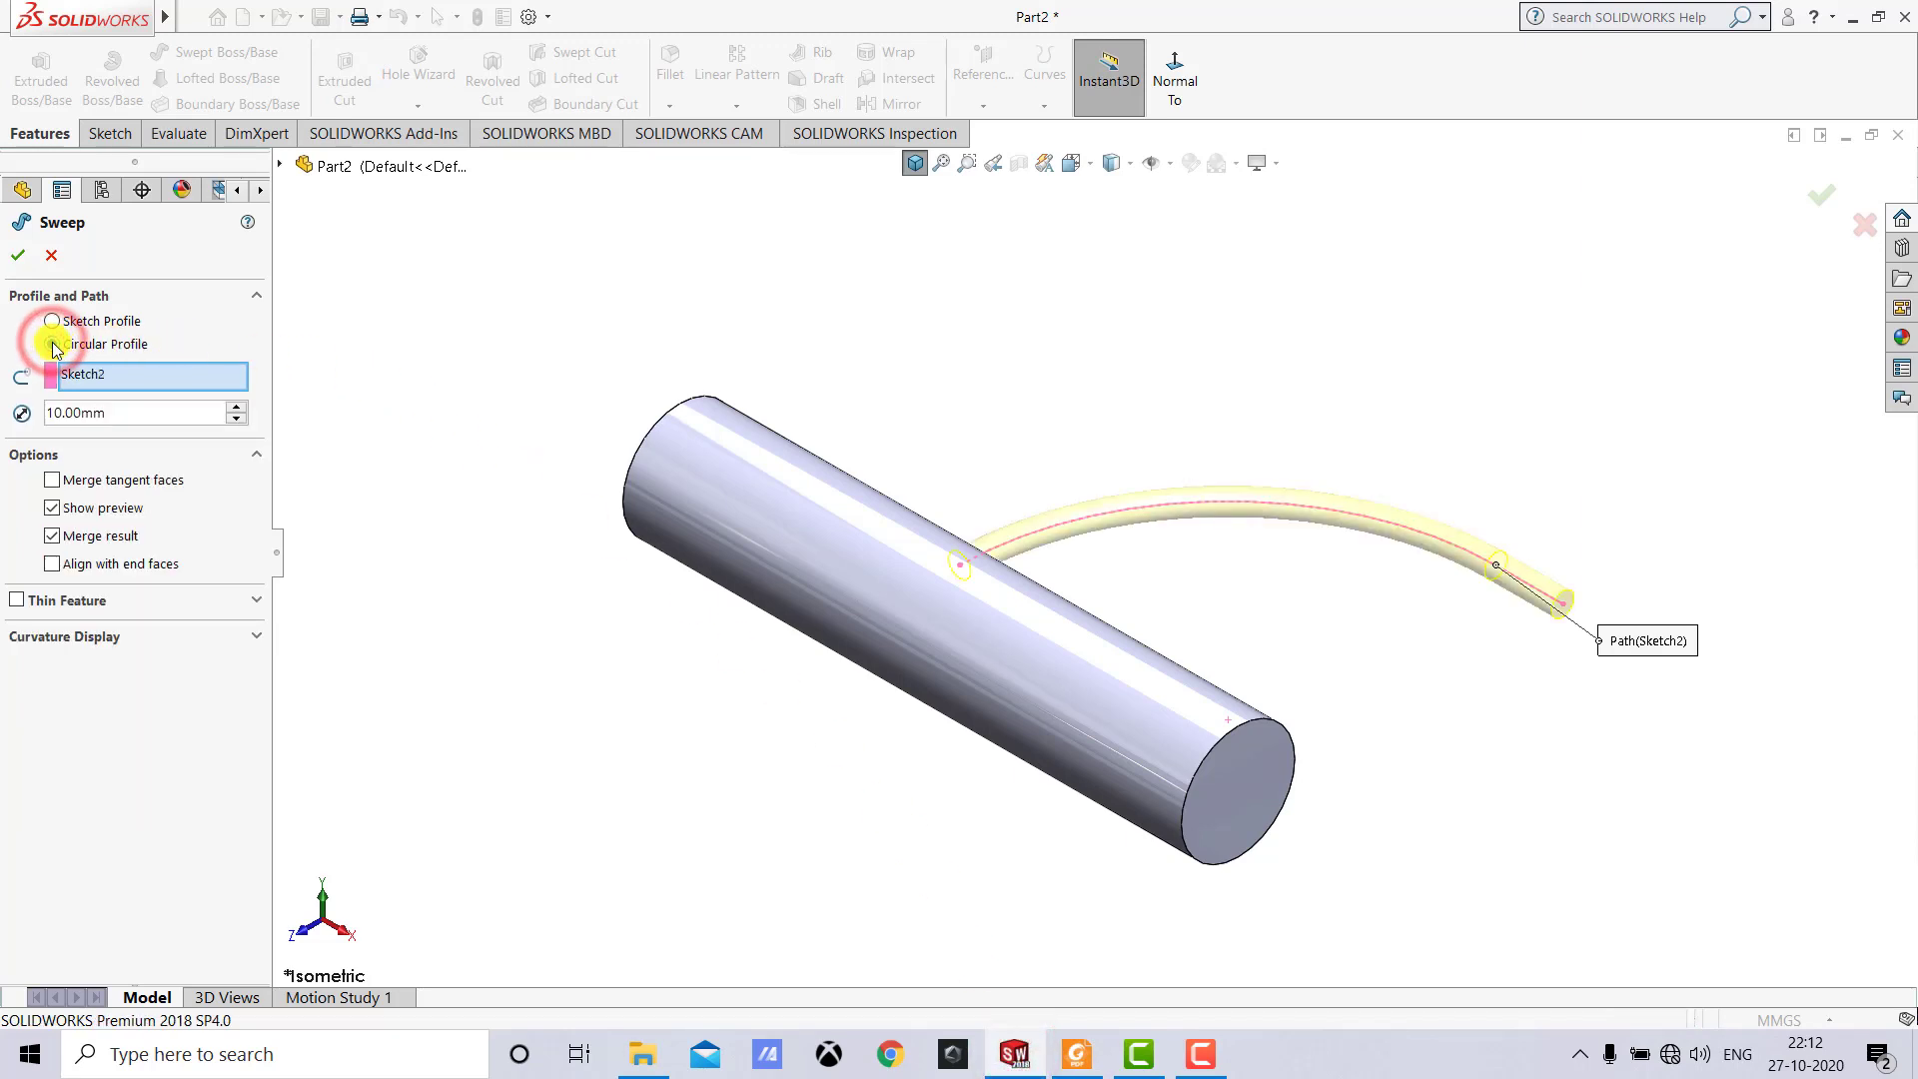
{"action": "double_click", "coordinate": [137, 412]}
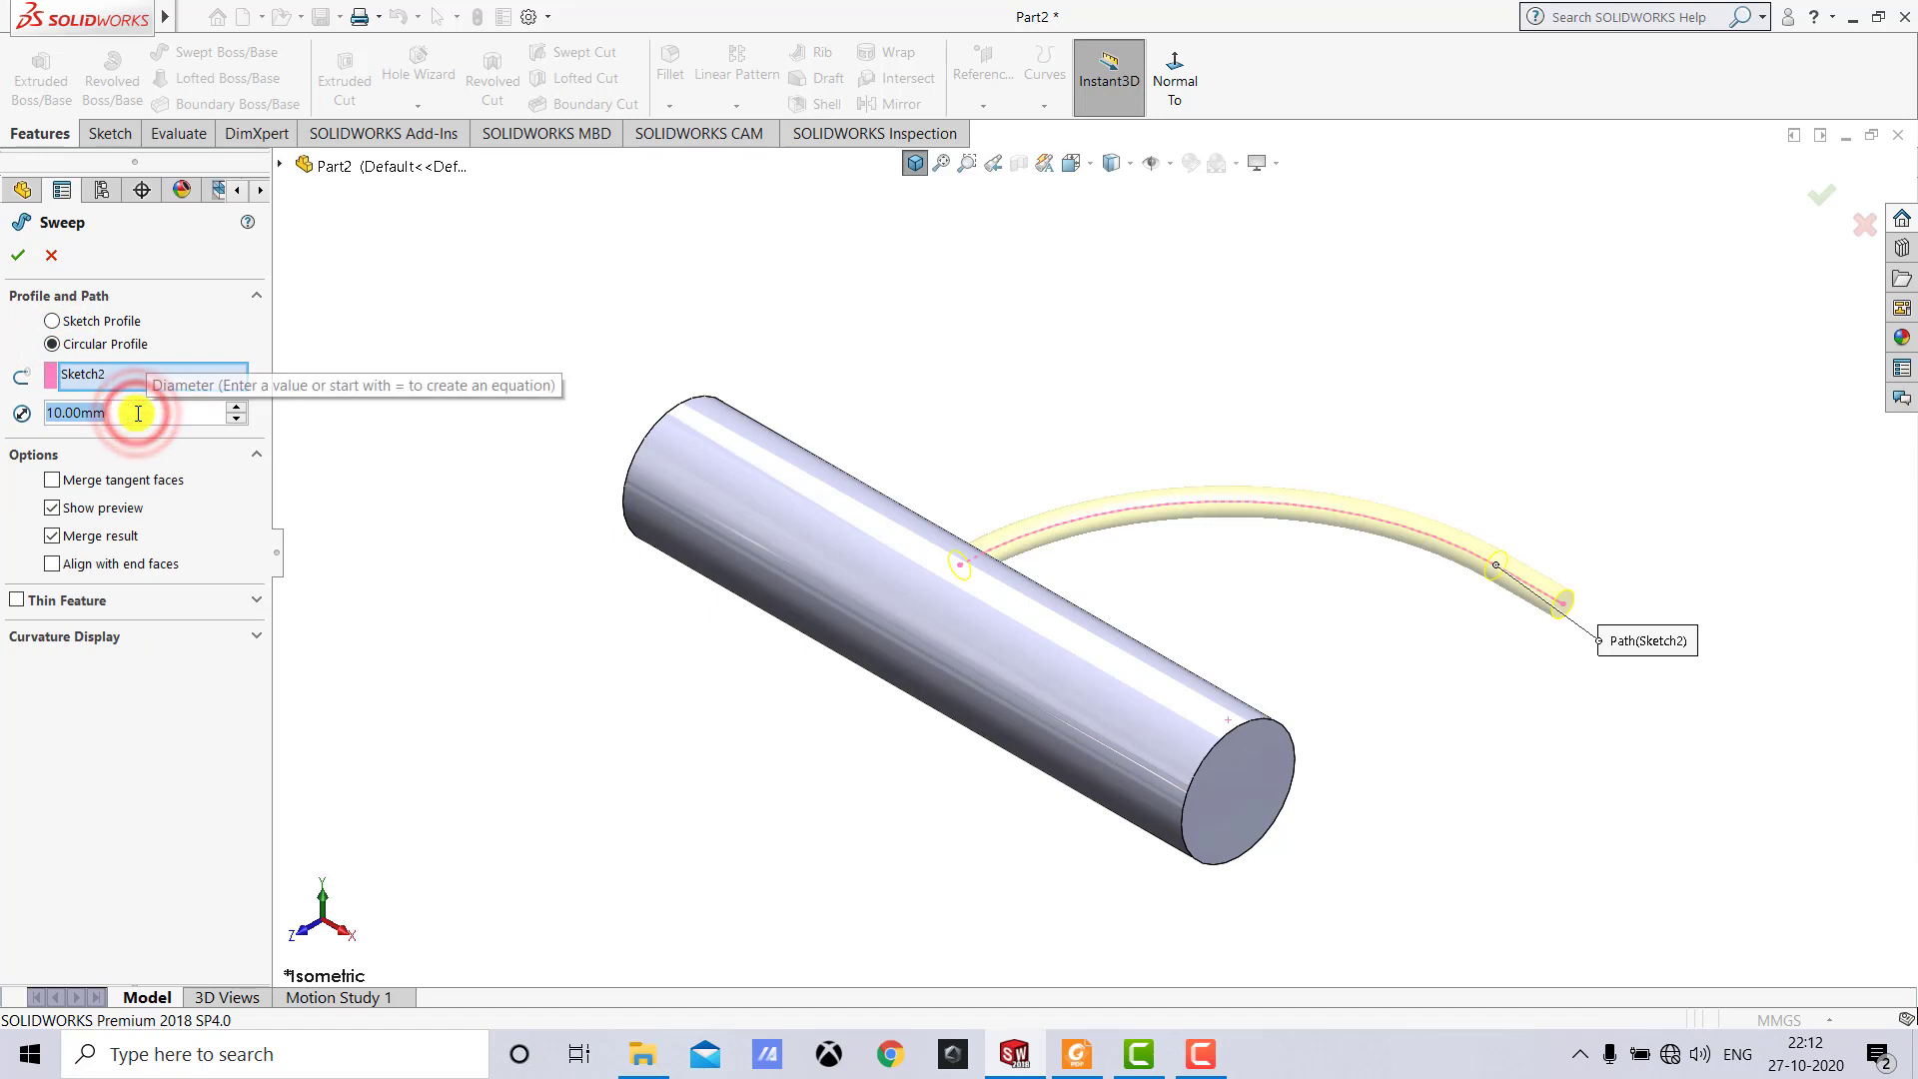
{"action": "type", "text": "50.8"}
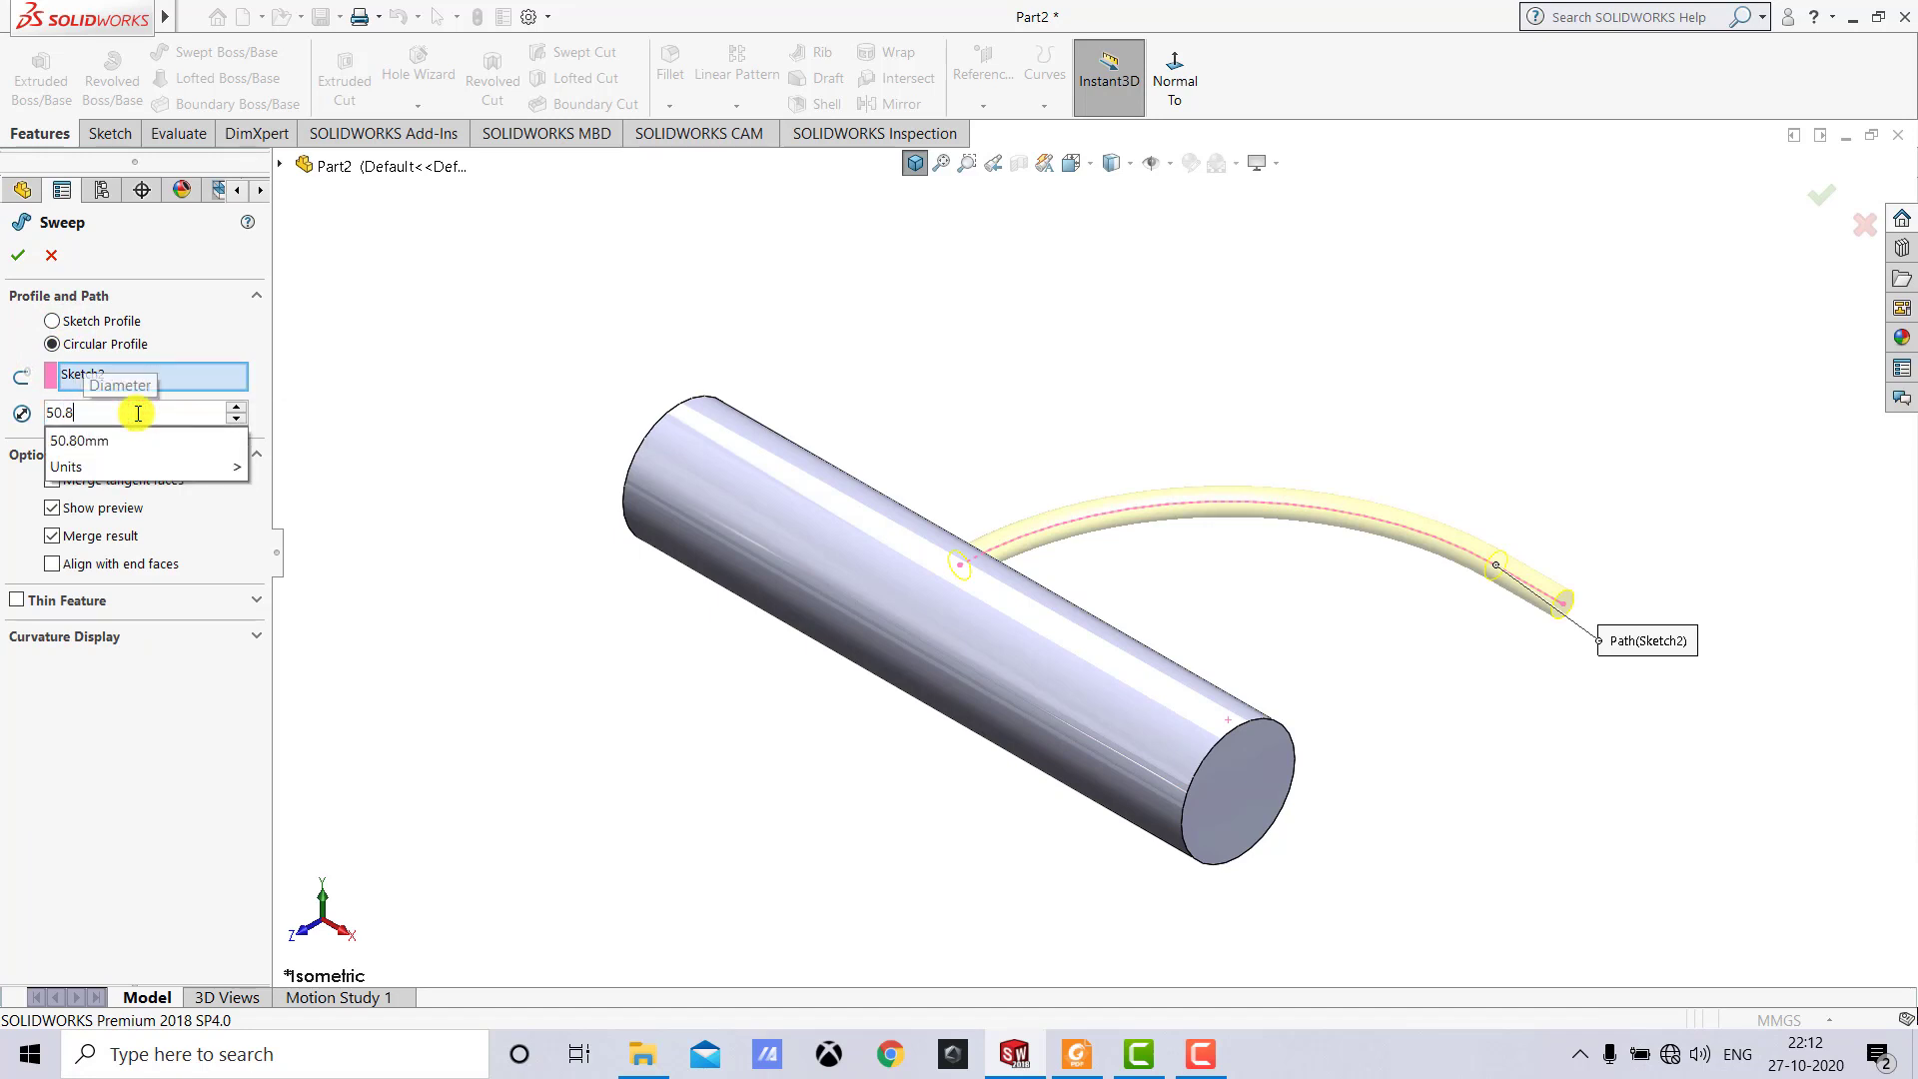
{"action": "key", "text": "Return"}
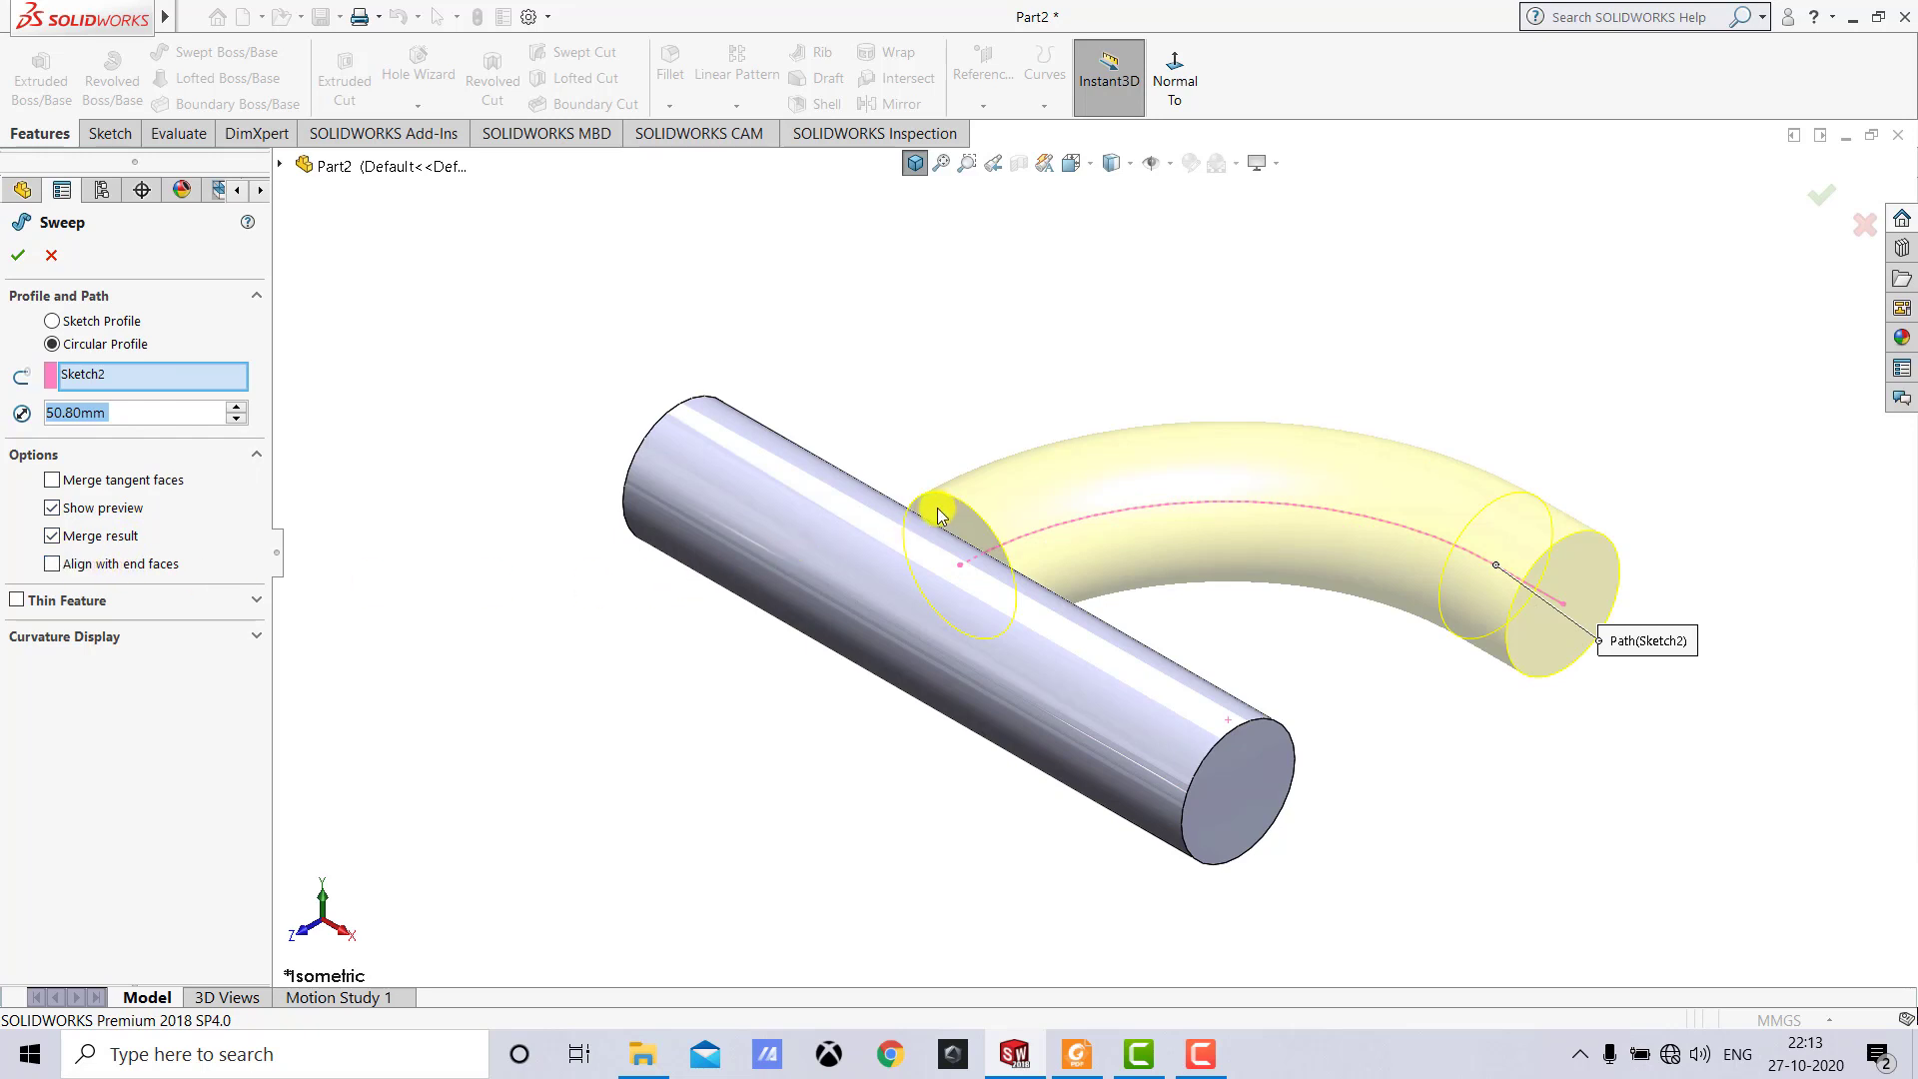
Enable Align with end faces for the sweep, complete the branch pipe, and show it in isometric view.
{"action": "left_click", "coordinate": [52, 564]}
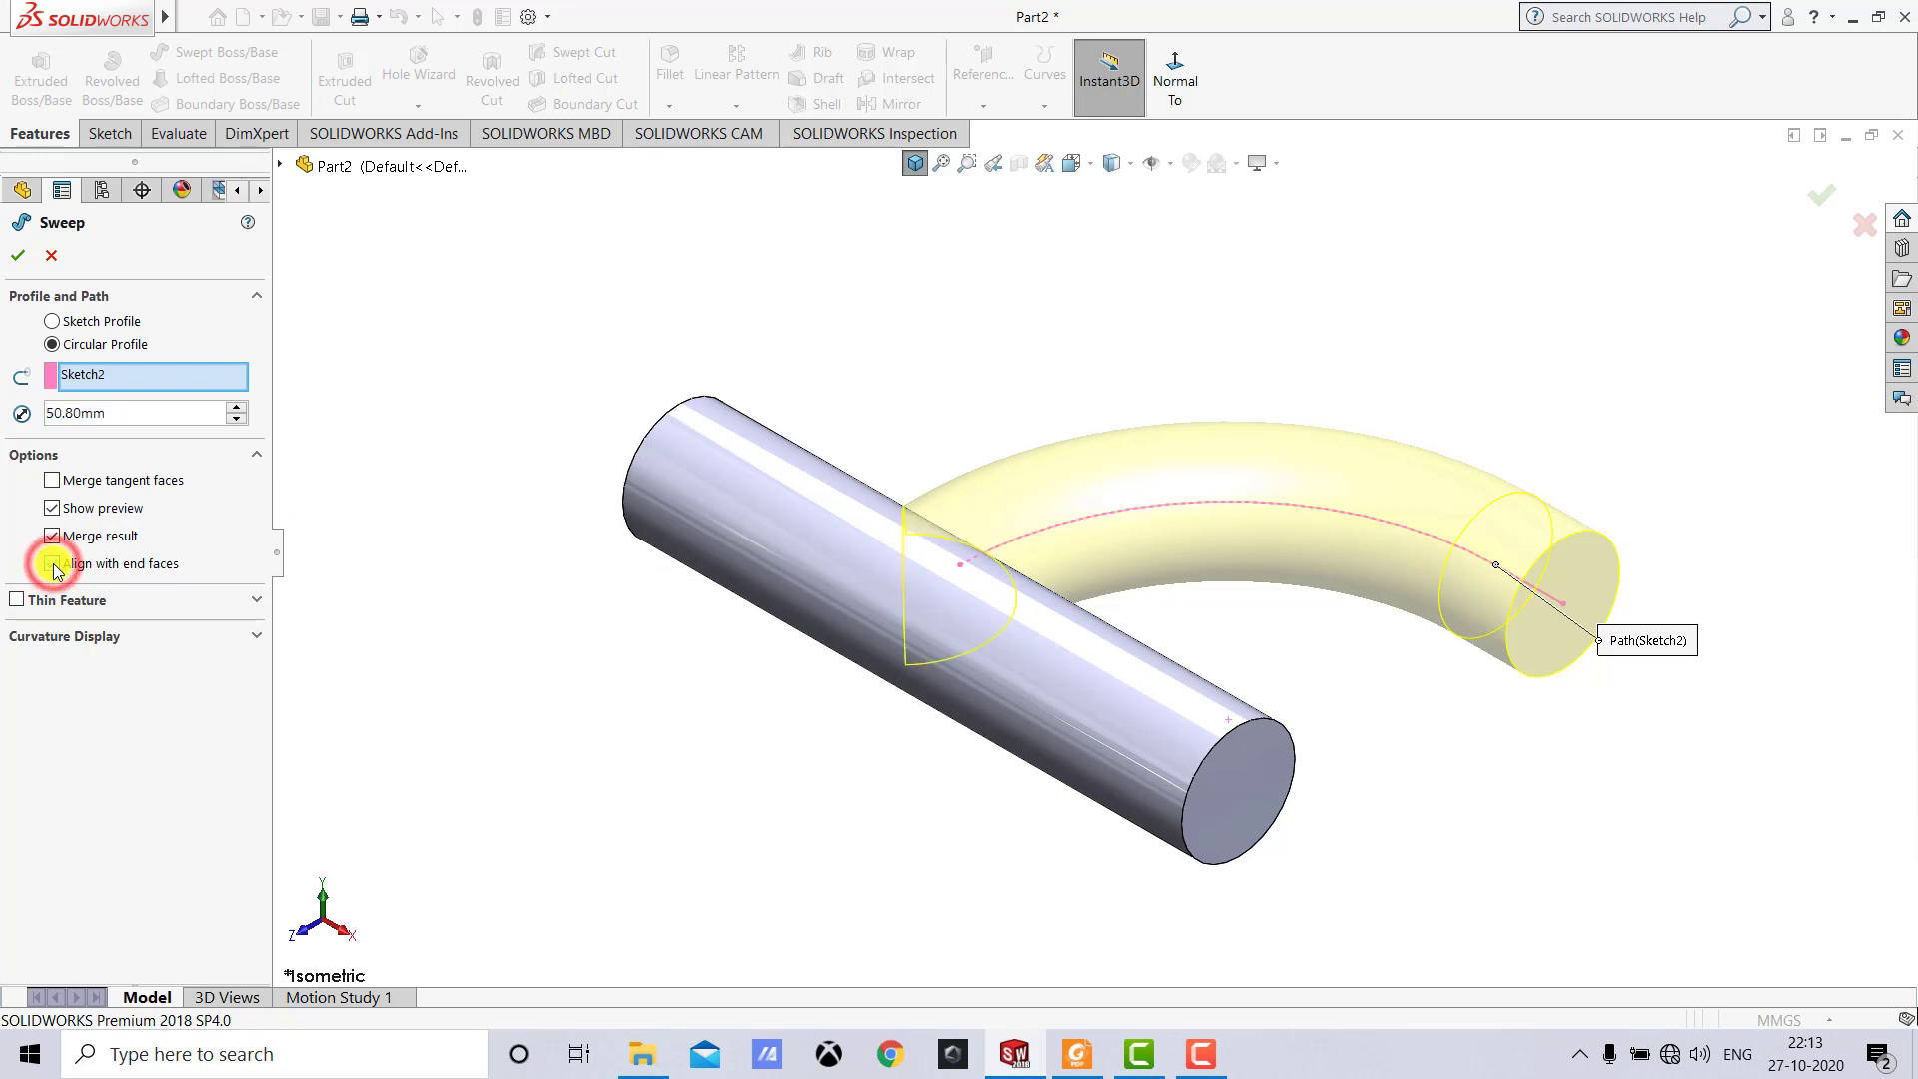
{"action": "left_click", "coordinate": [20, 261]}
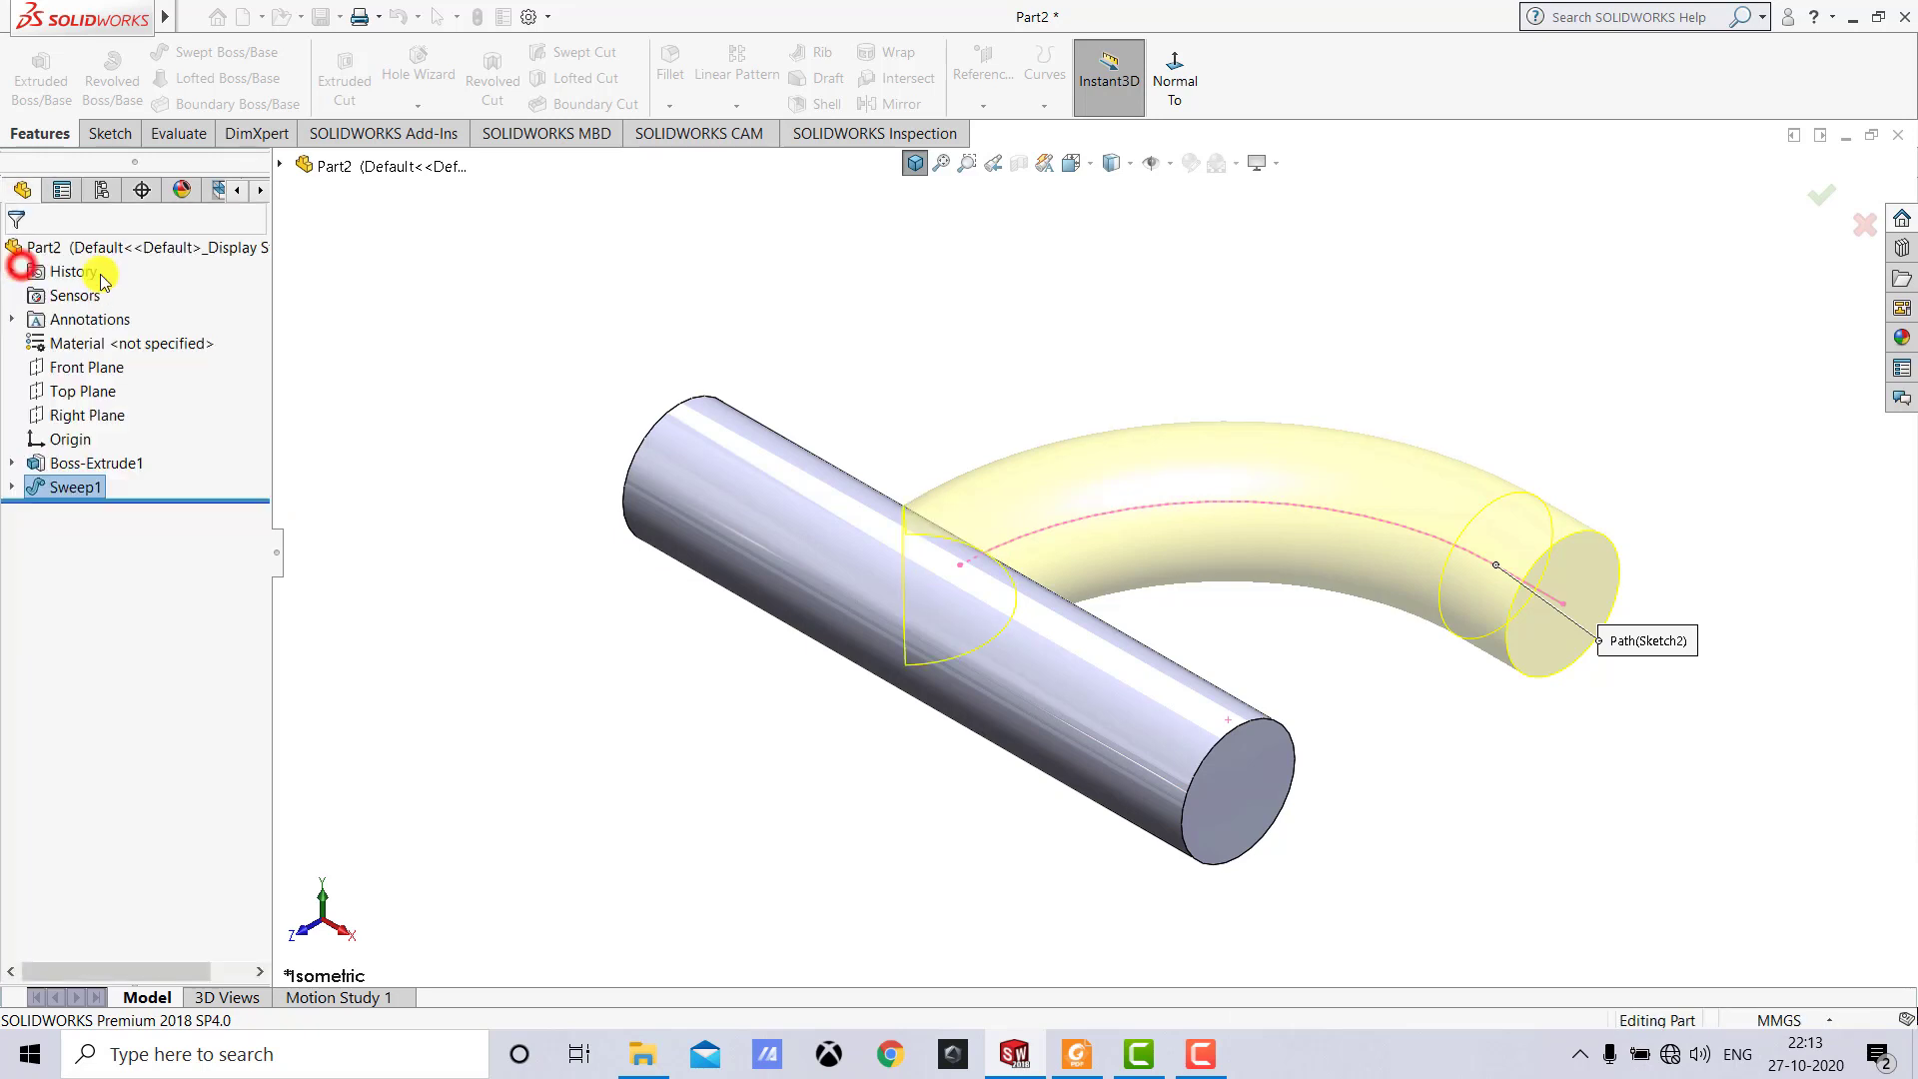
{"action": "left_click", "coordinate": [565, 278]}
{"action": "left_click", "coordinate": [911, 166]}
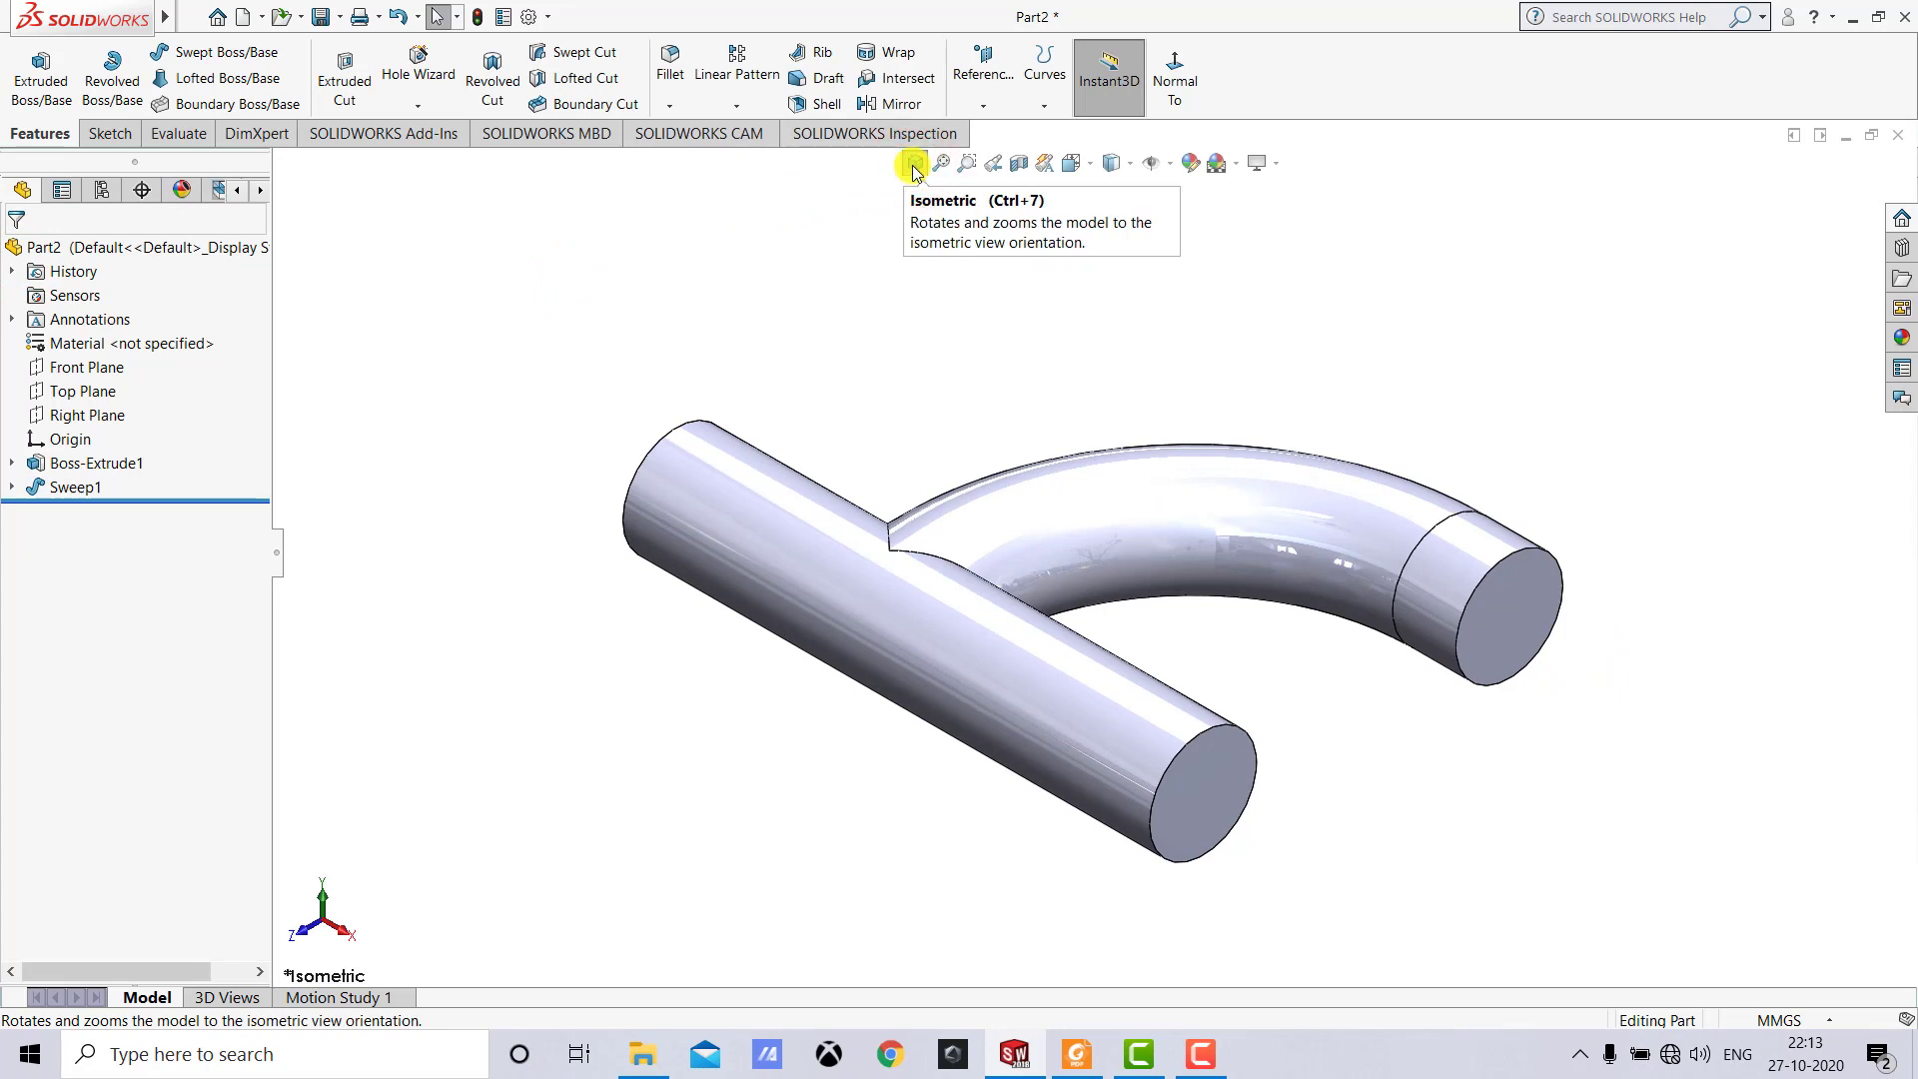
Start a Shell and choose the straight pipe's two end faces and the branch pipe's end face as the faces to remove.
{"action": "left_click", "coordinate": [821, 110]}
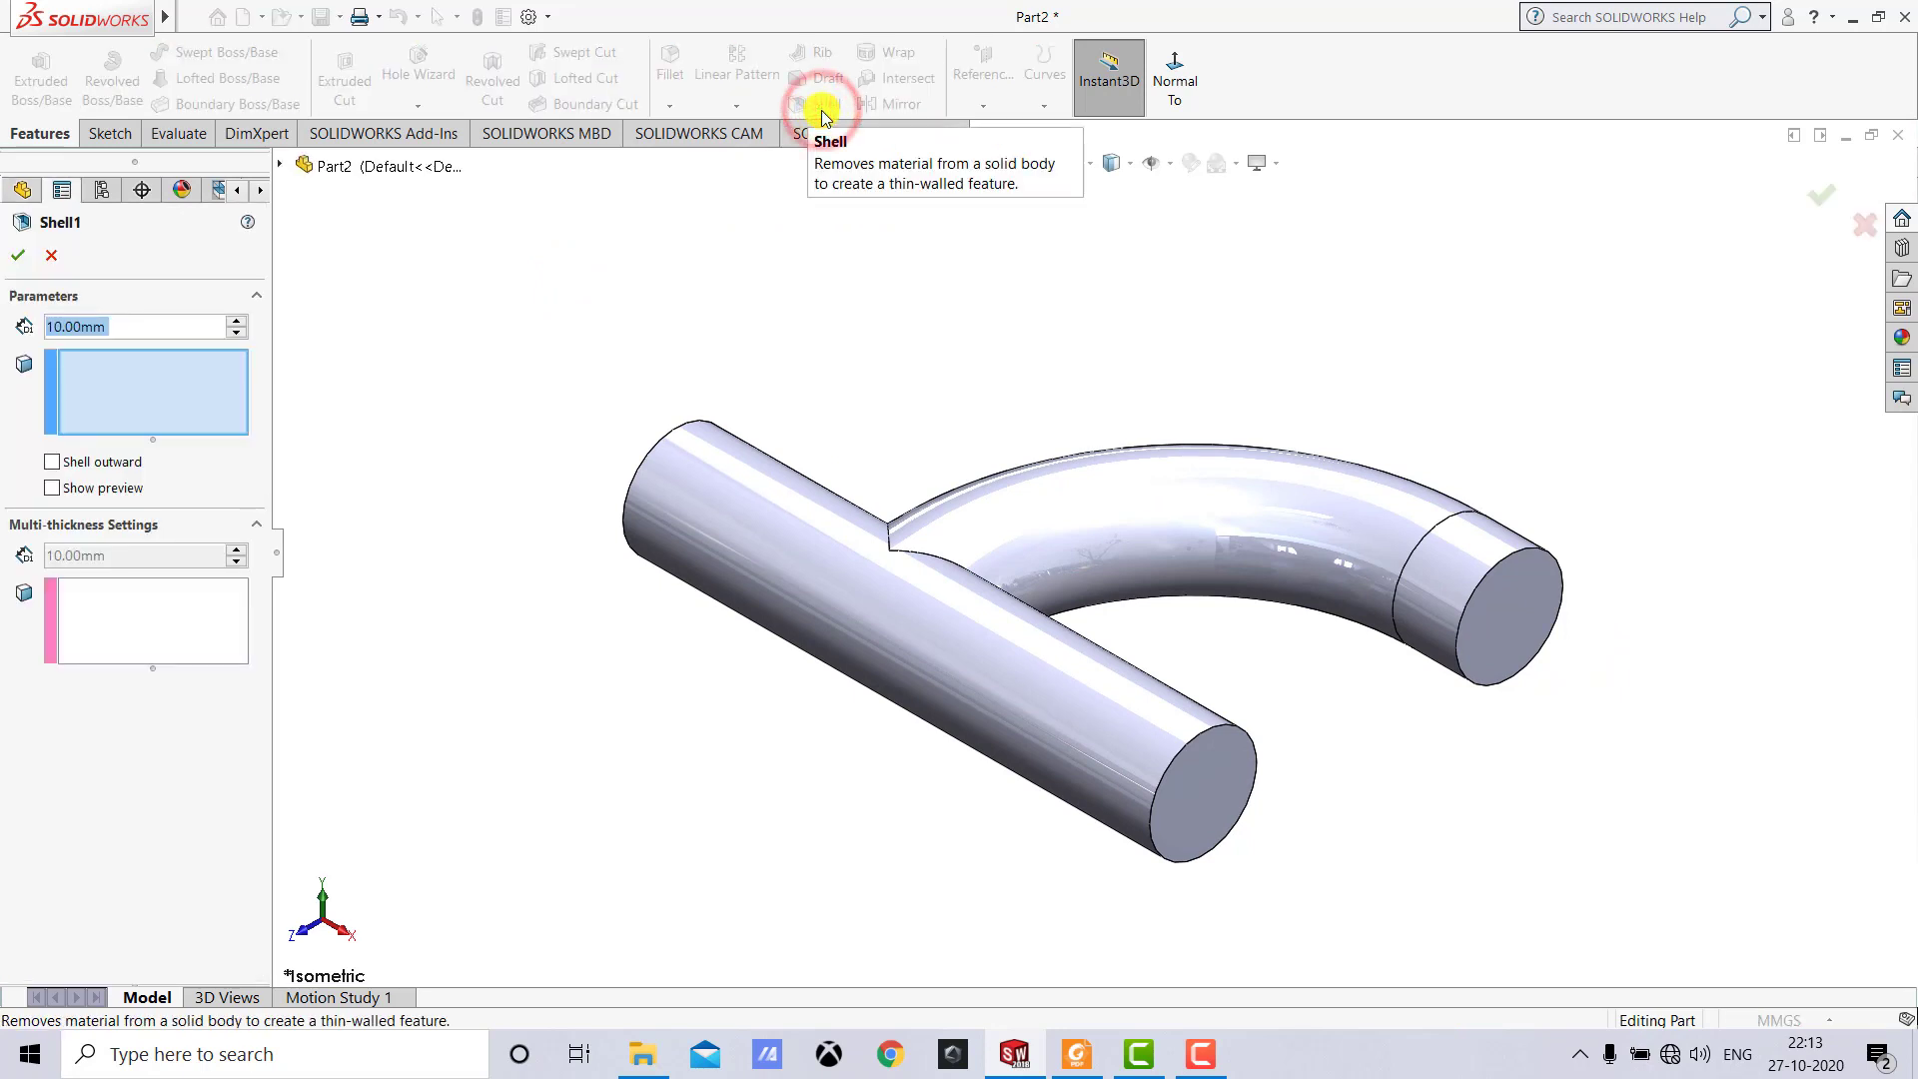
{"action": "left_click", "coordinate": [1200, 800]}
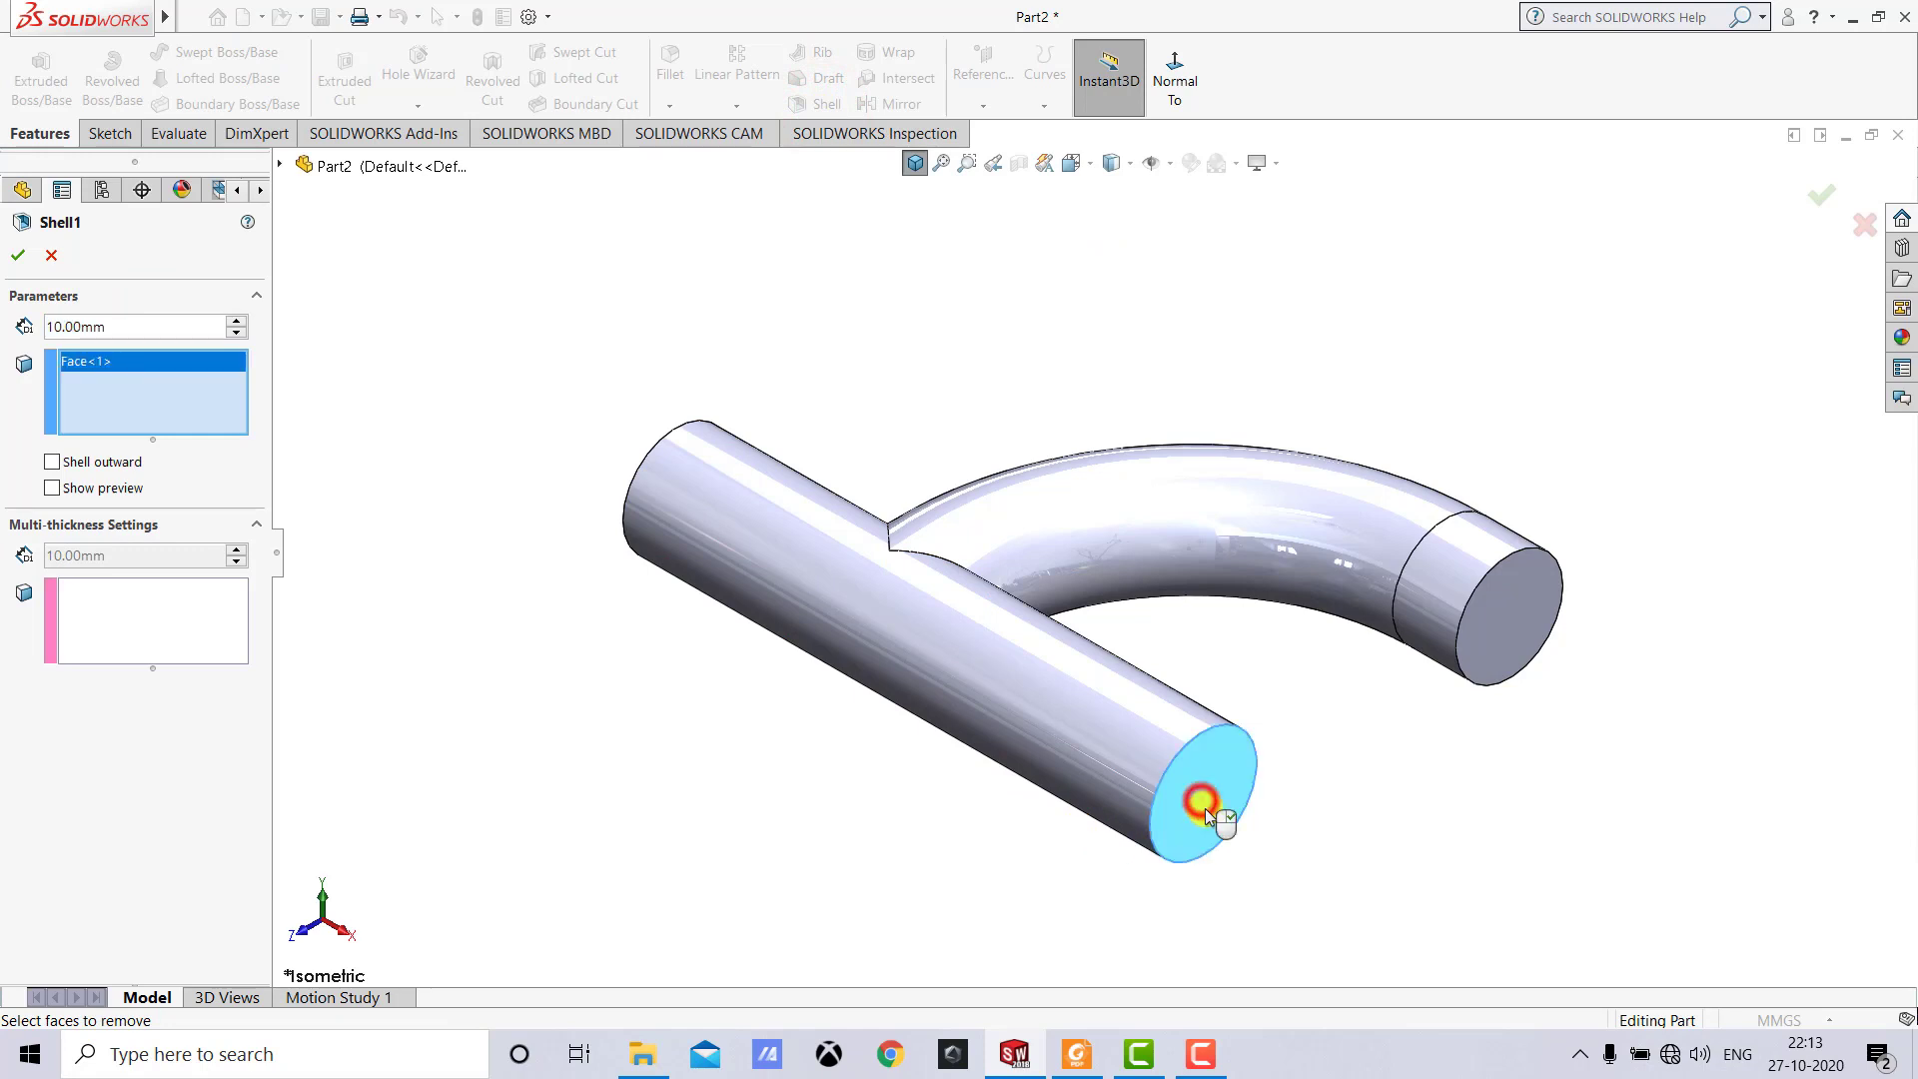
{"action": "left_click", "coordinate": [1515, 622]}
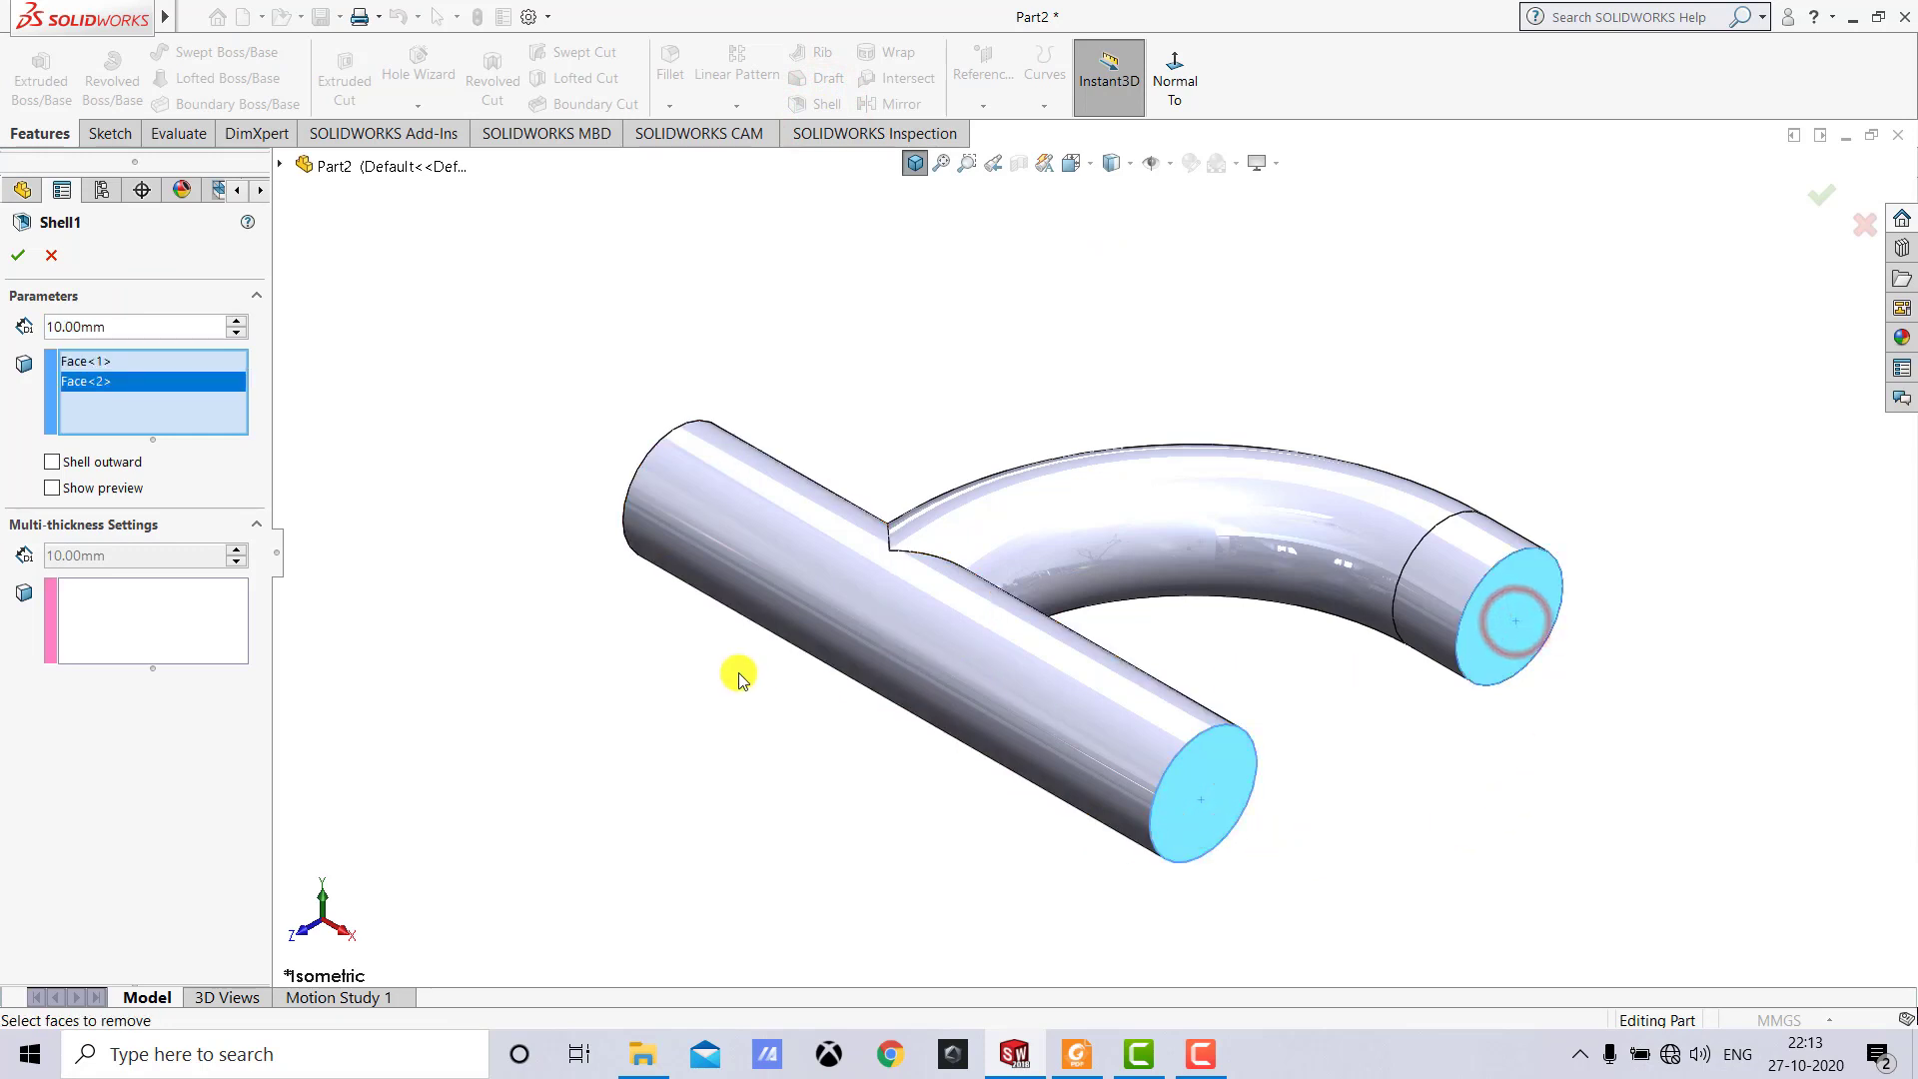
{"action": "middle_click_drag", "start_coordinate": [740, 672], "coordinate": [878, 655]}
{"action": "left_click", "coordinate": [864, 534]}
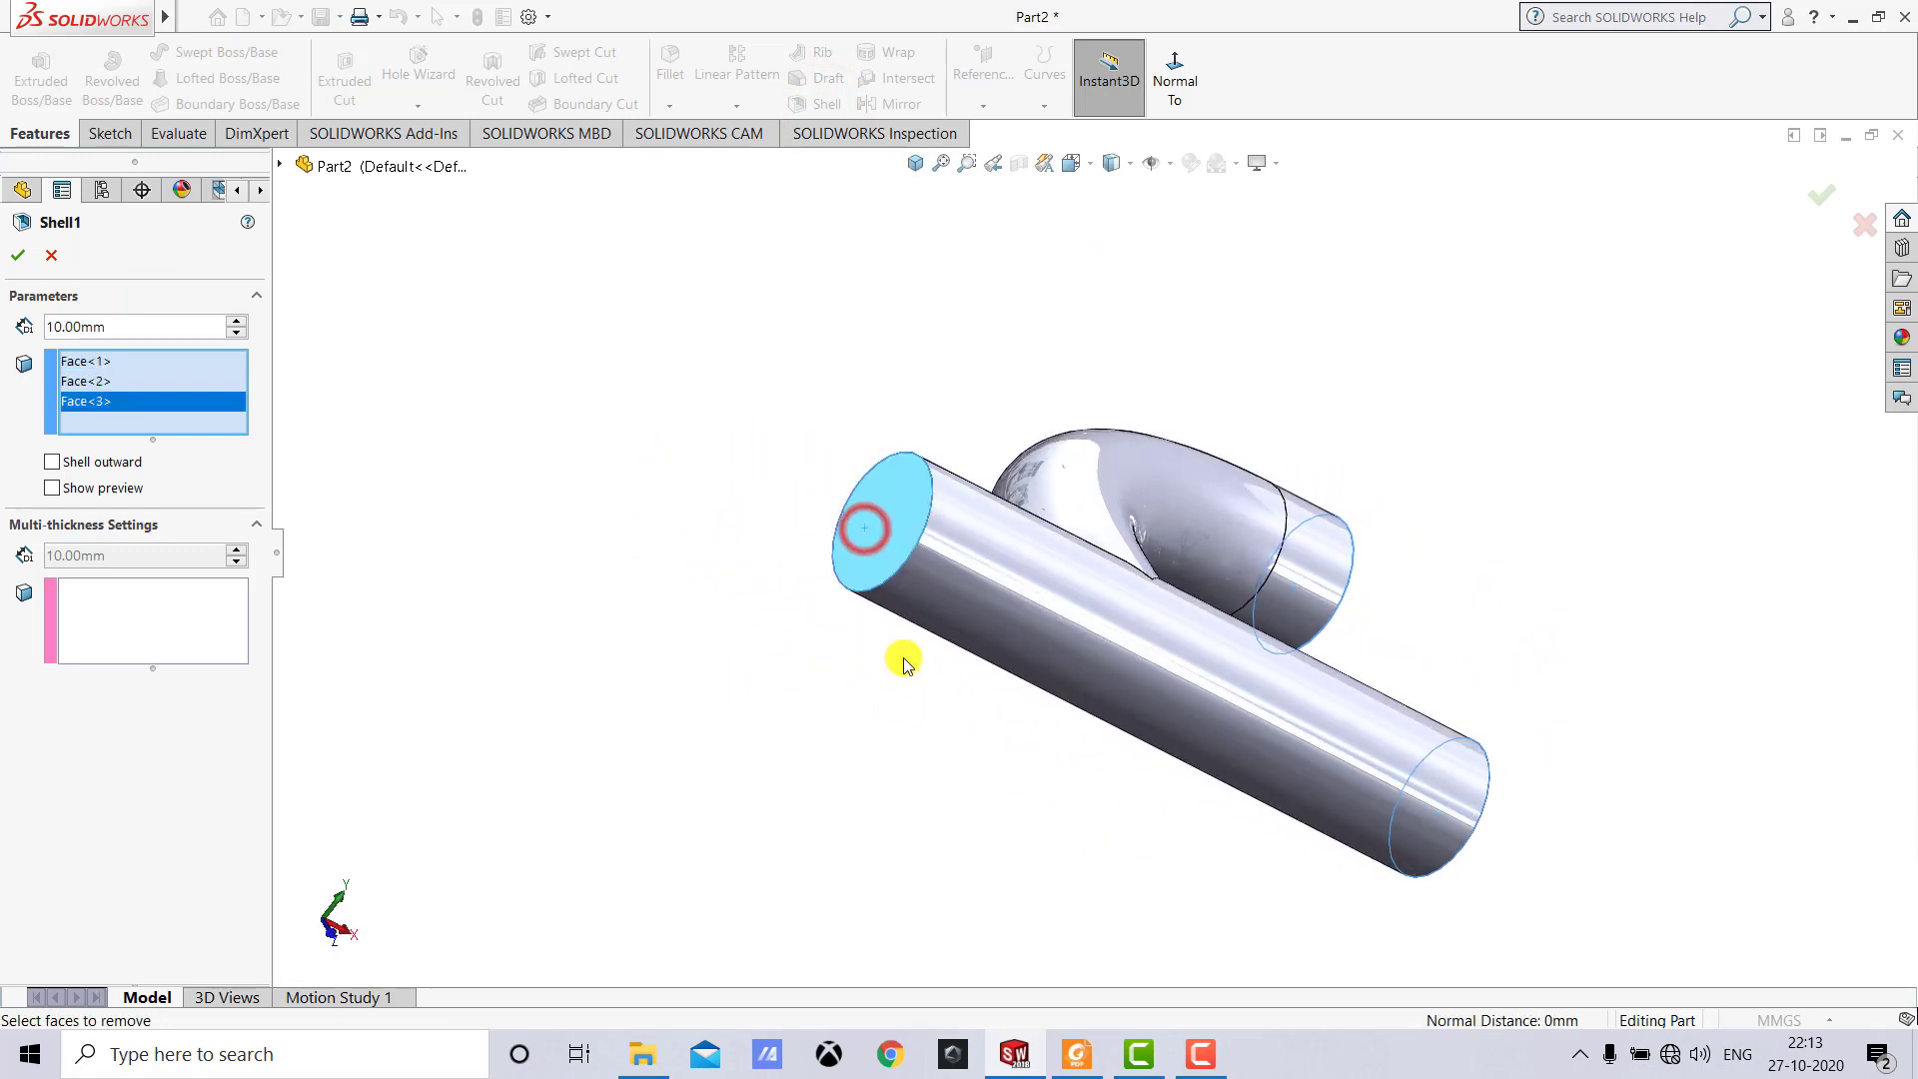
{"action": "middle_click_drag", "start_coordinate": [1507, 655], "coordinate": [1369, 736]}
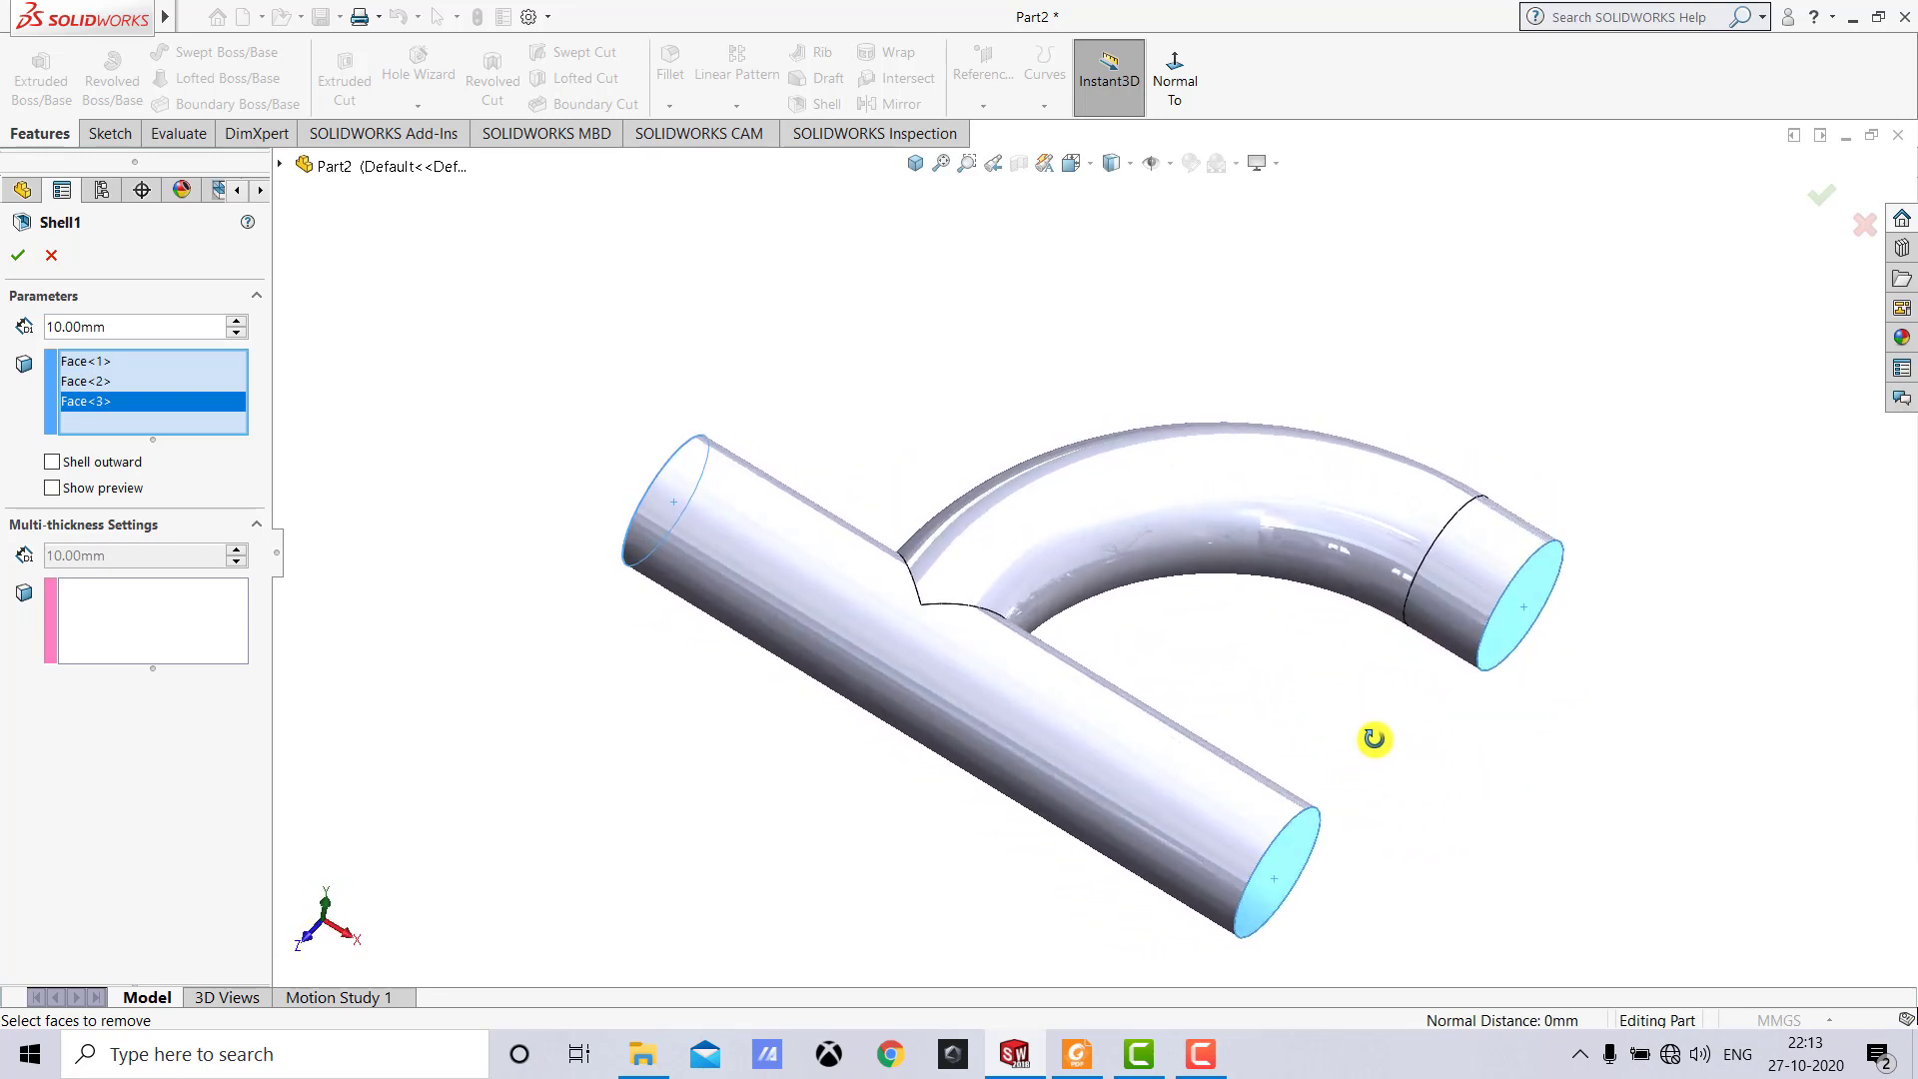
Set the shell thickness to 3 mm, complete the shell, and show the part in isometric view.
{"action": "left_click", "coordinate": [128, 330]}
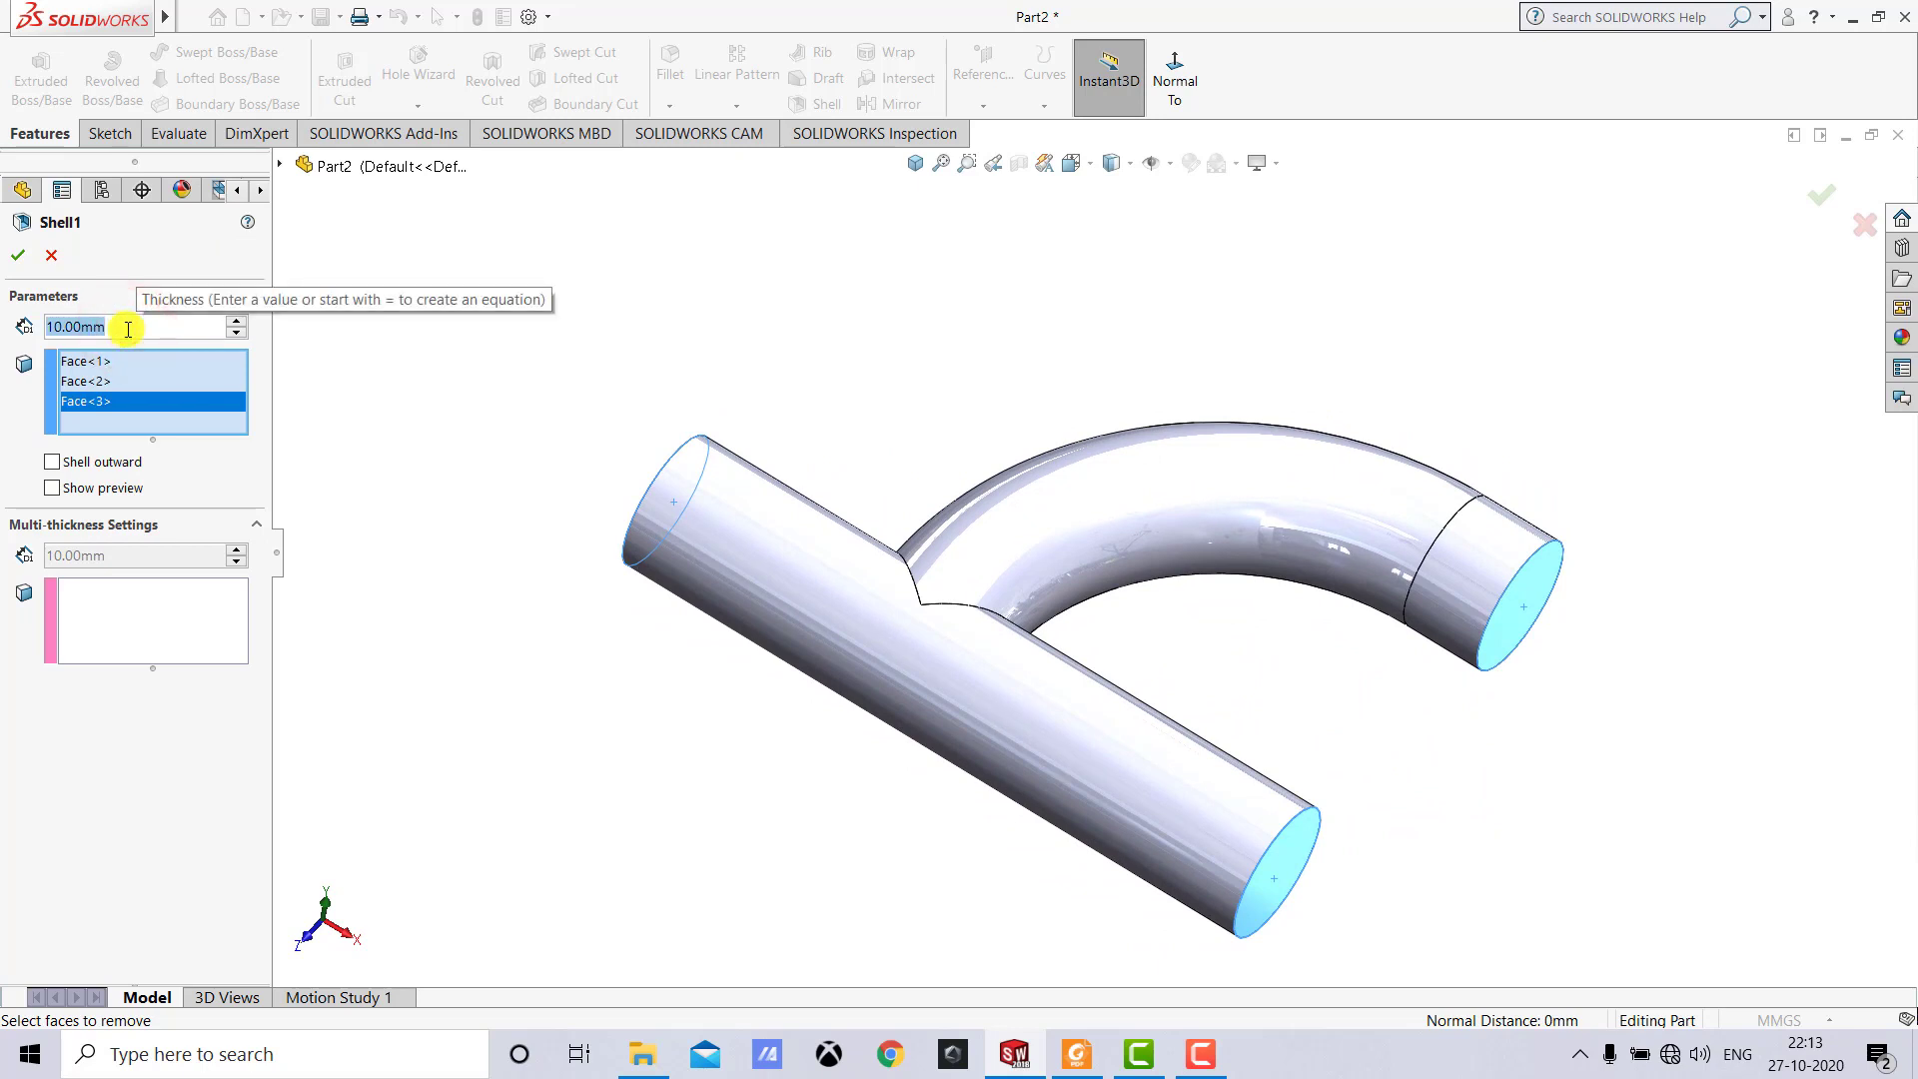
{"action": "type", "text": "3"}
{"action": "key", "text": "Return"}
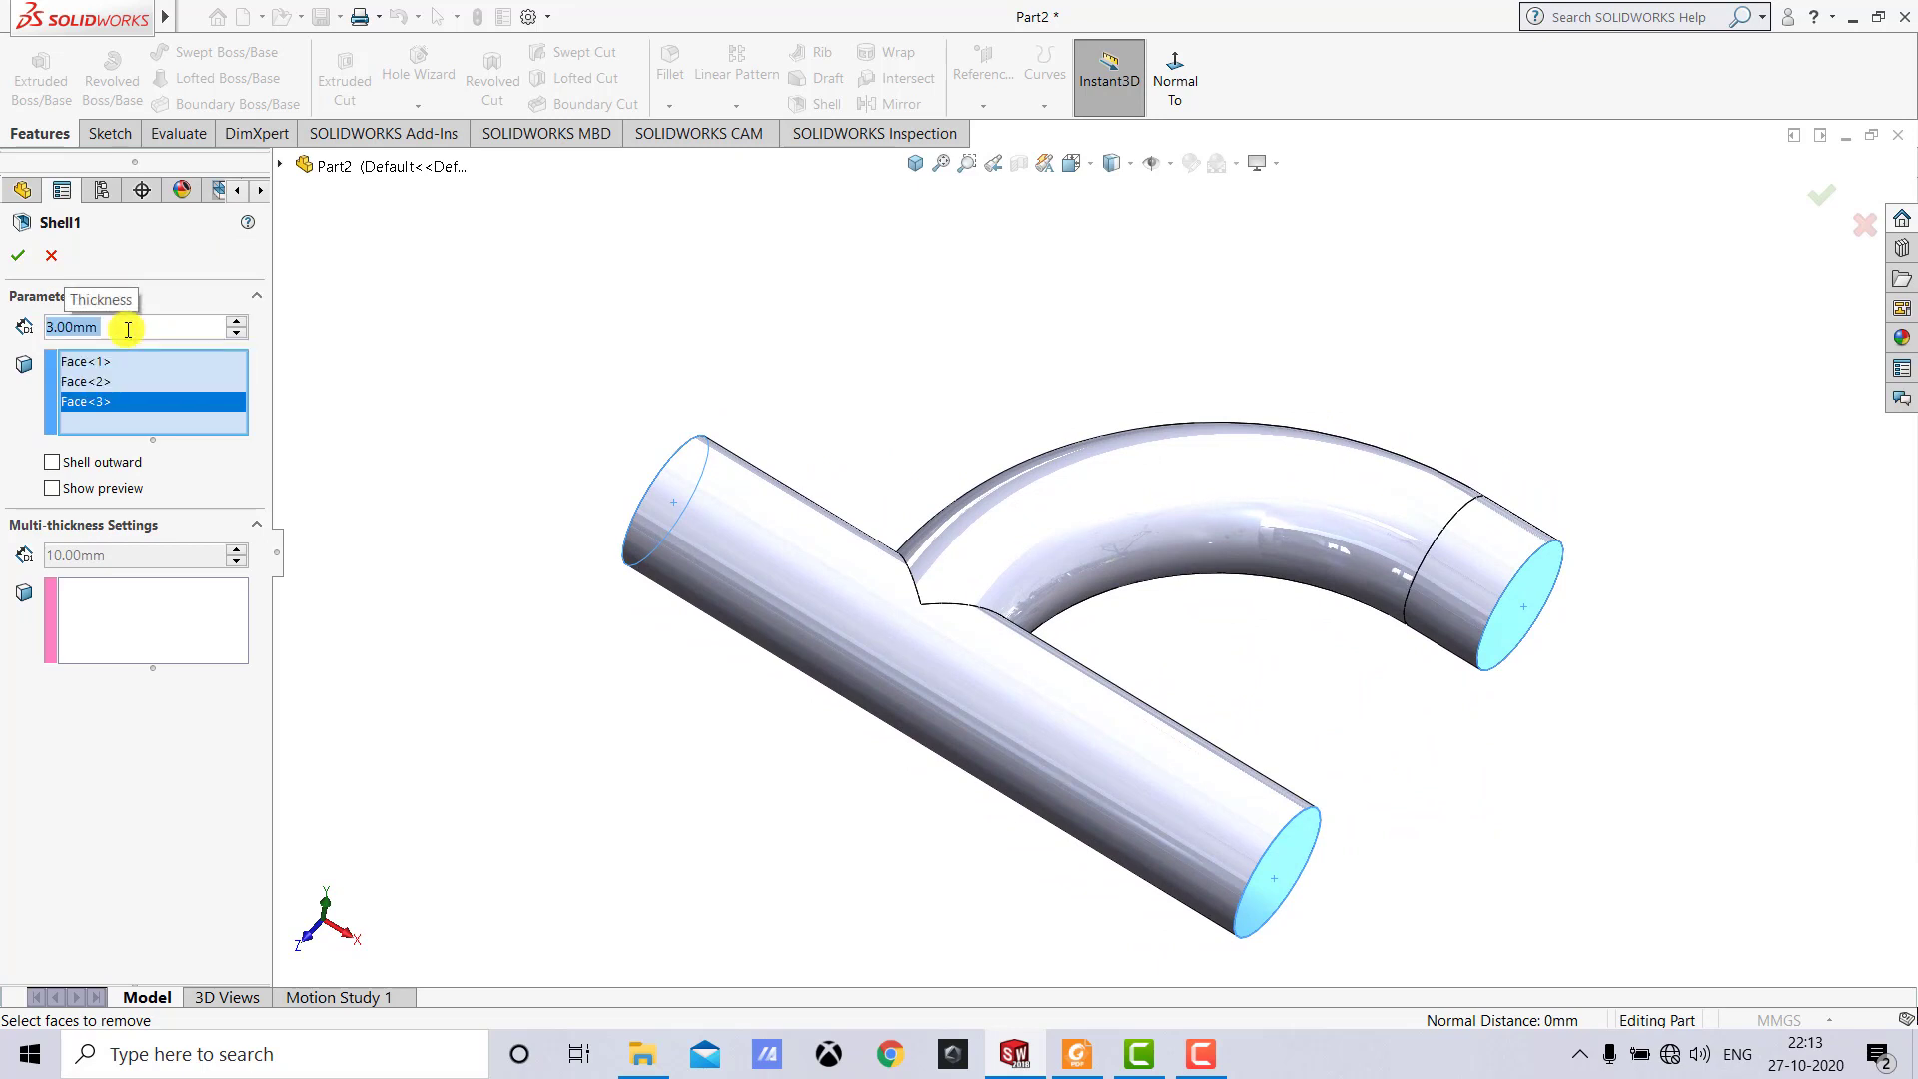
{"action": "left_click", "coordinate": [26, 258]}
{"action": "left_click", "coordinate": [612, 275]}
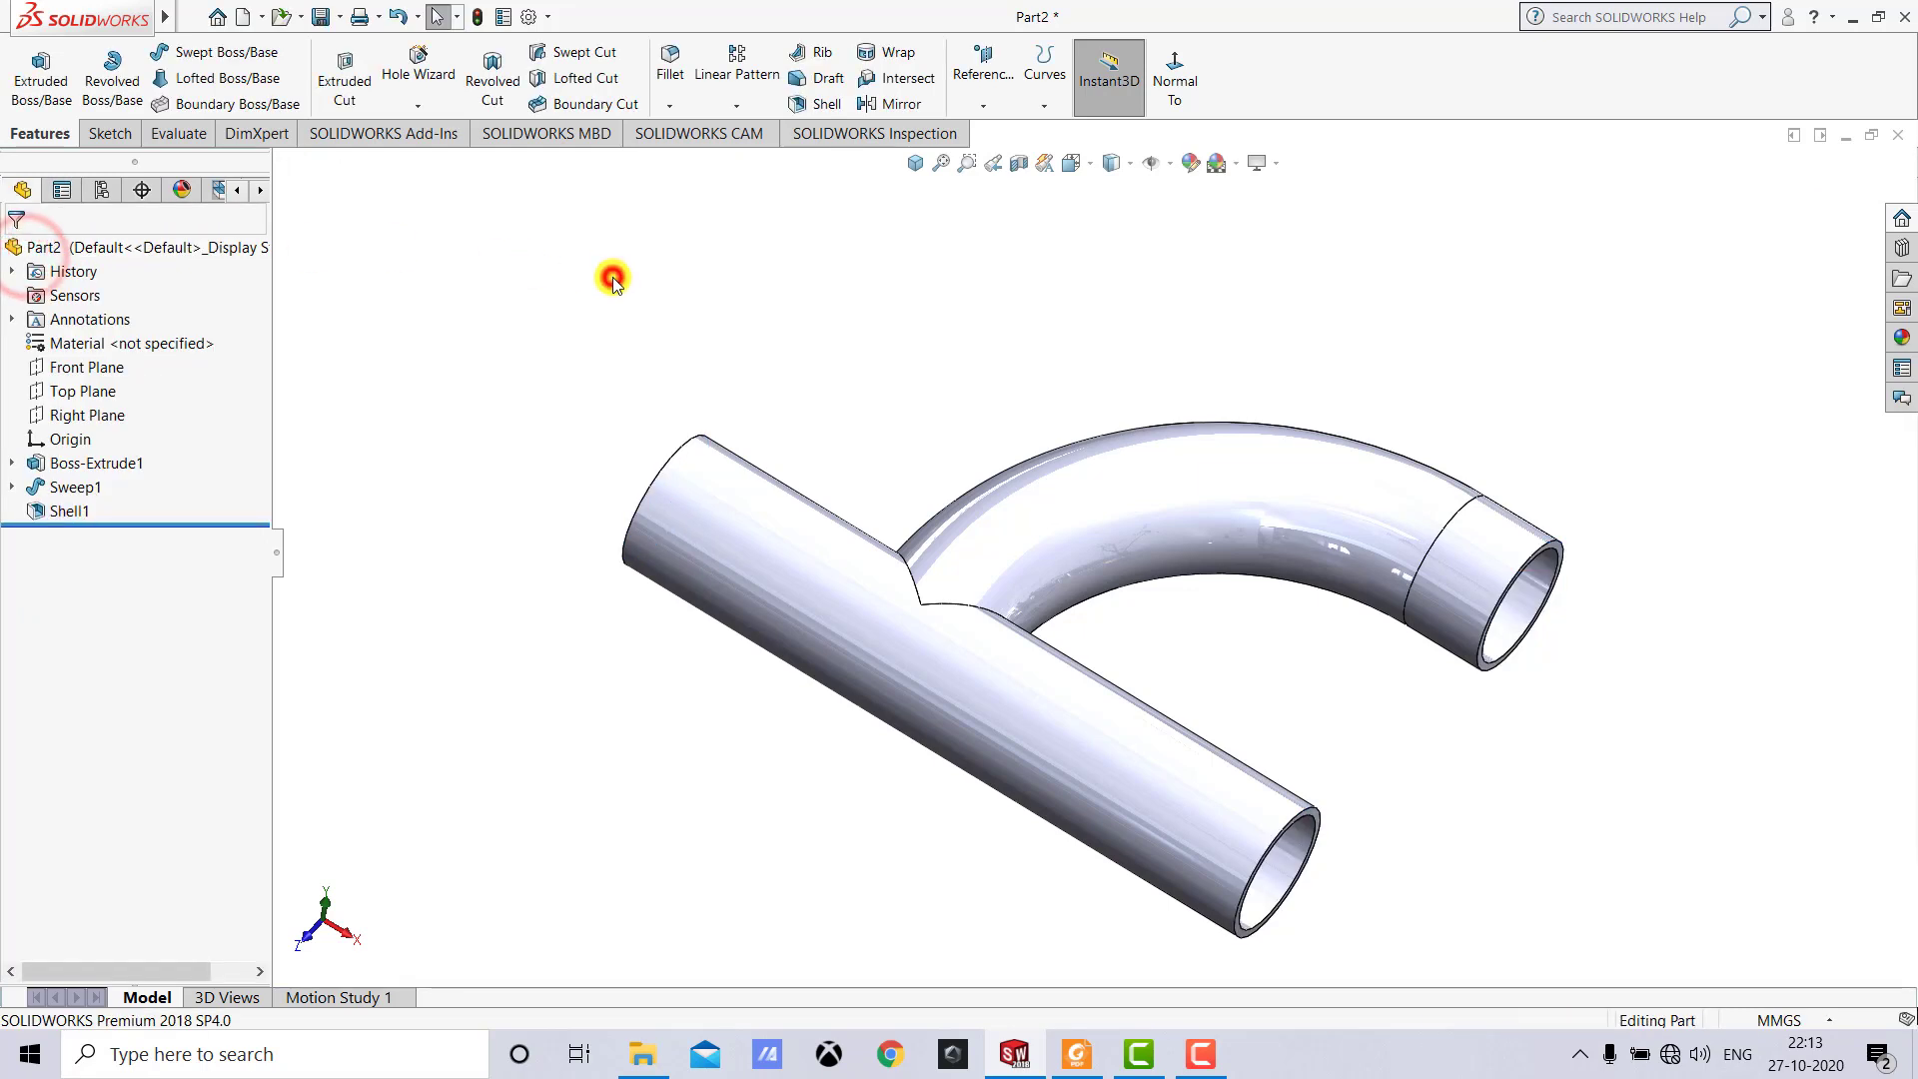
{"action": "left_click", "coordinate": [913, 163]}
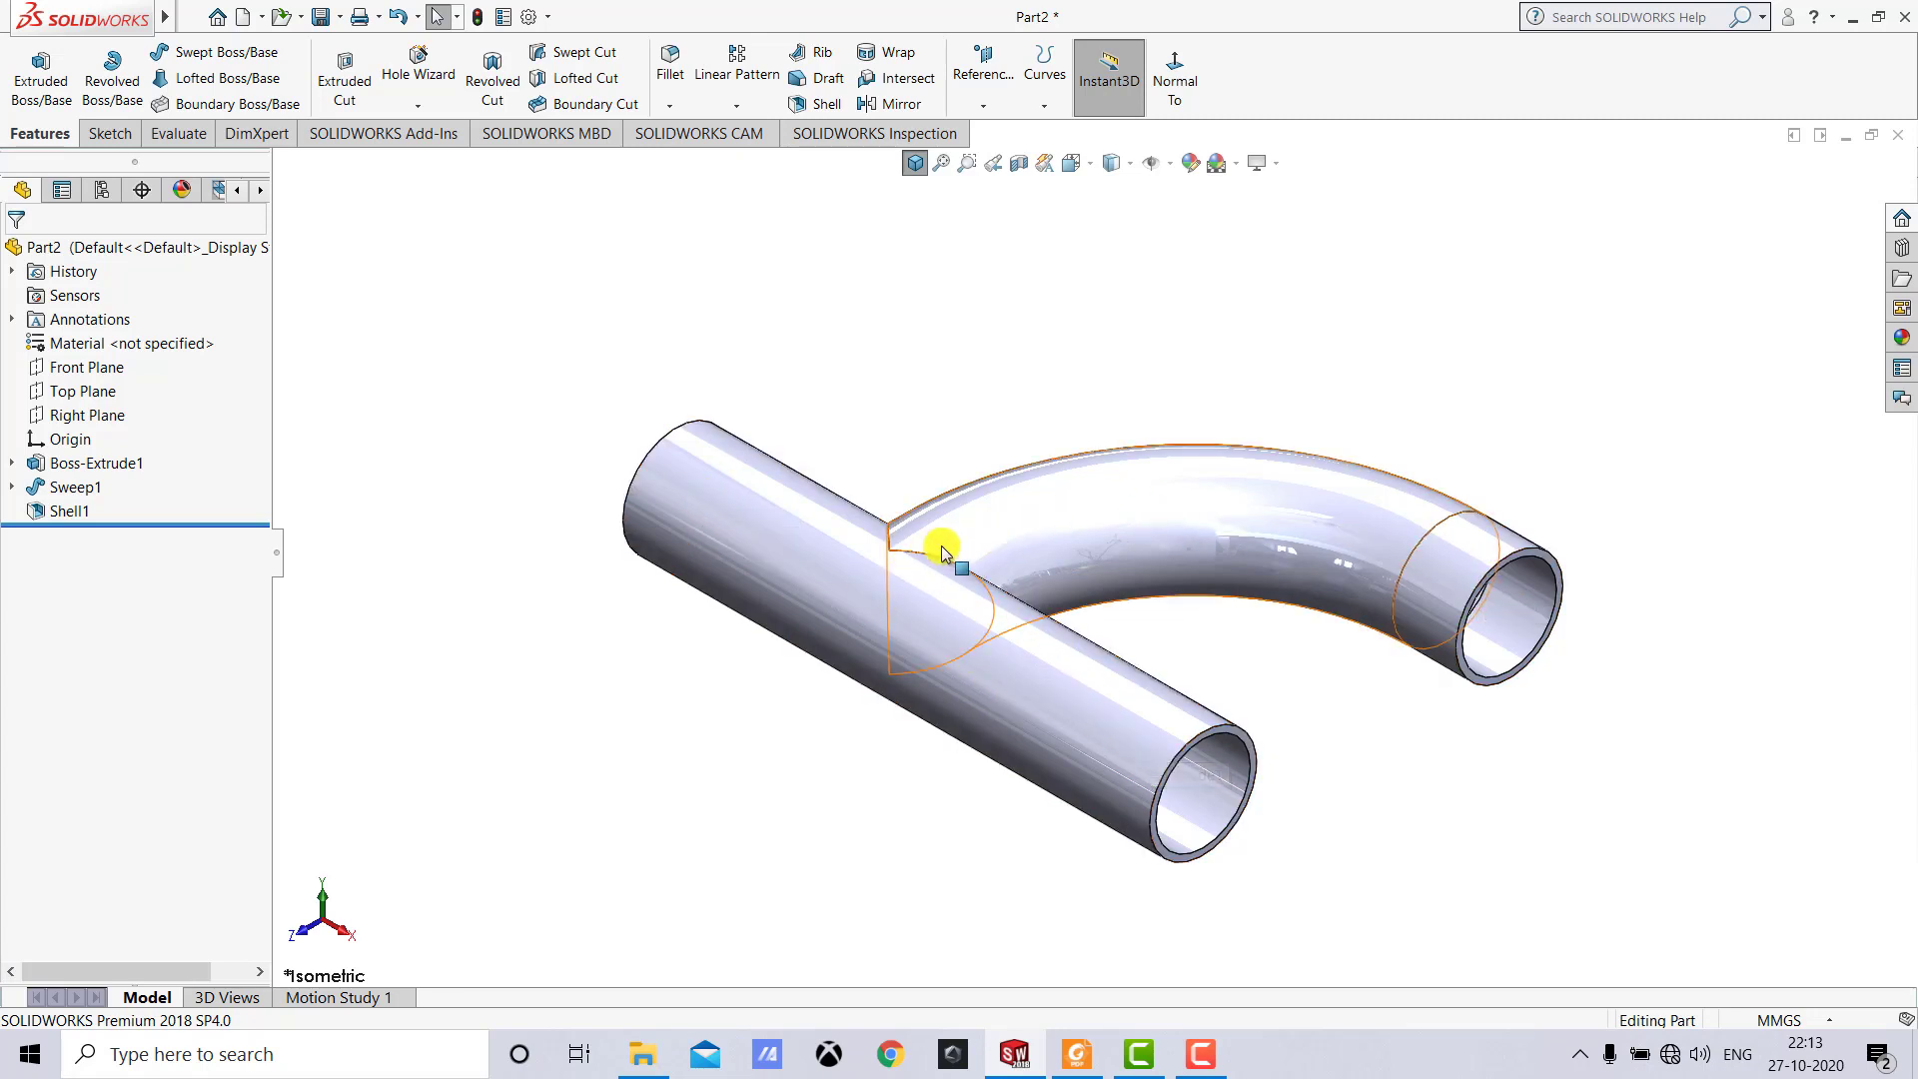
{"action": "left_click", "coordinate": [1020, 394]}
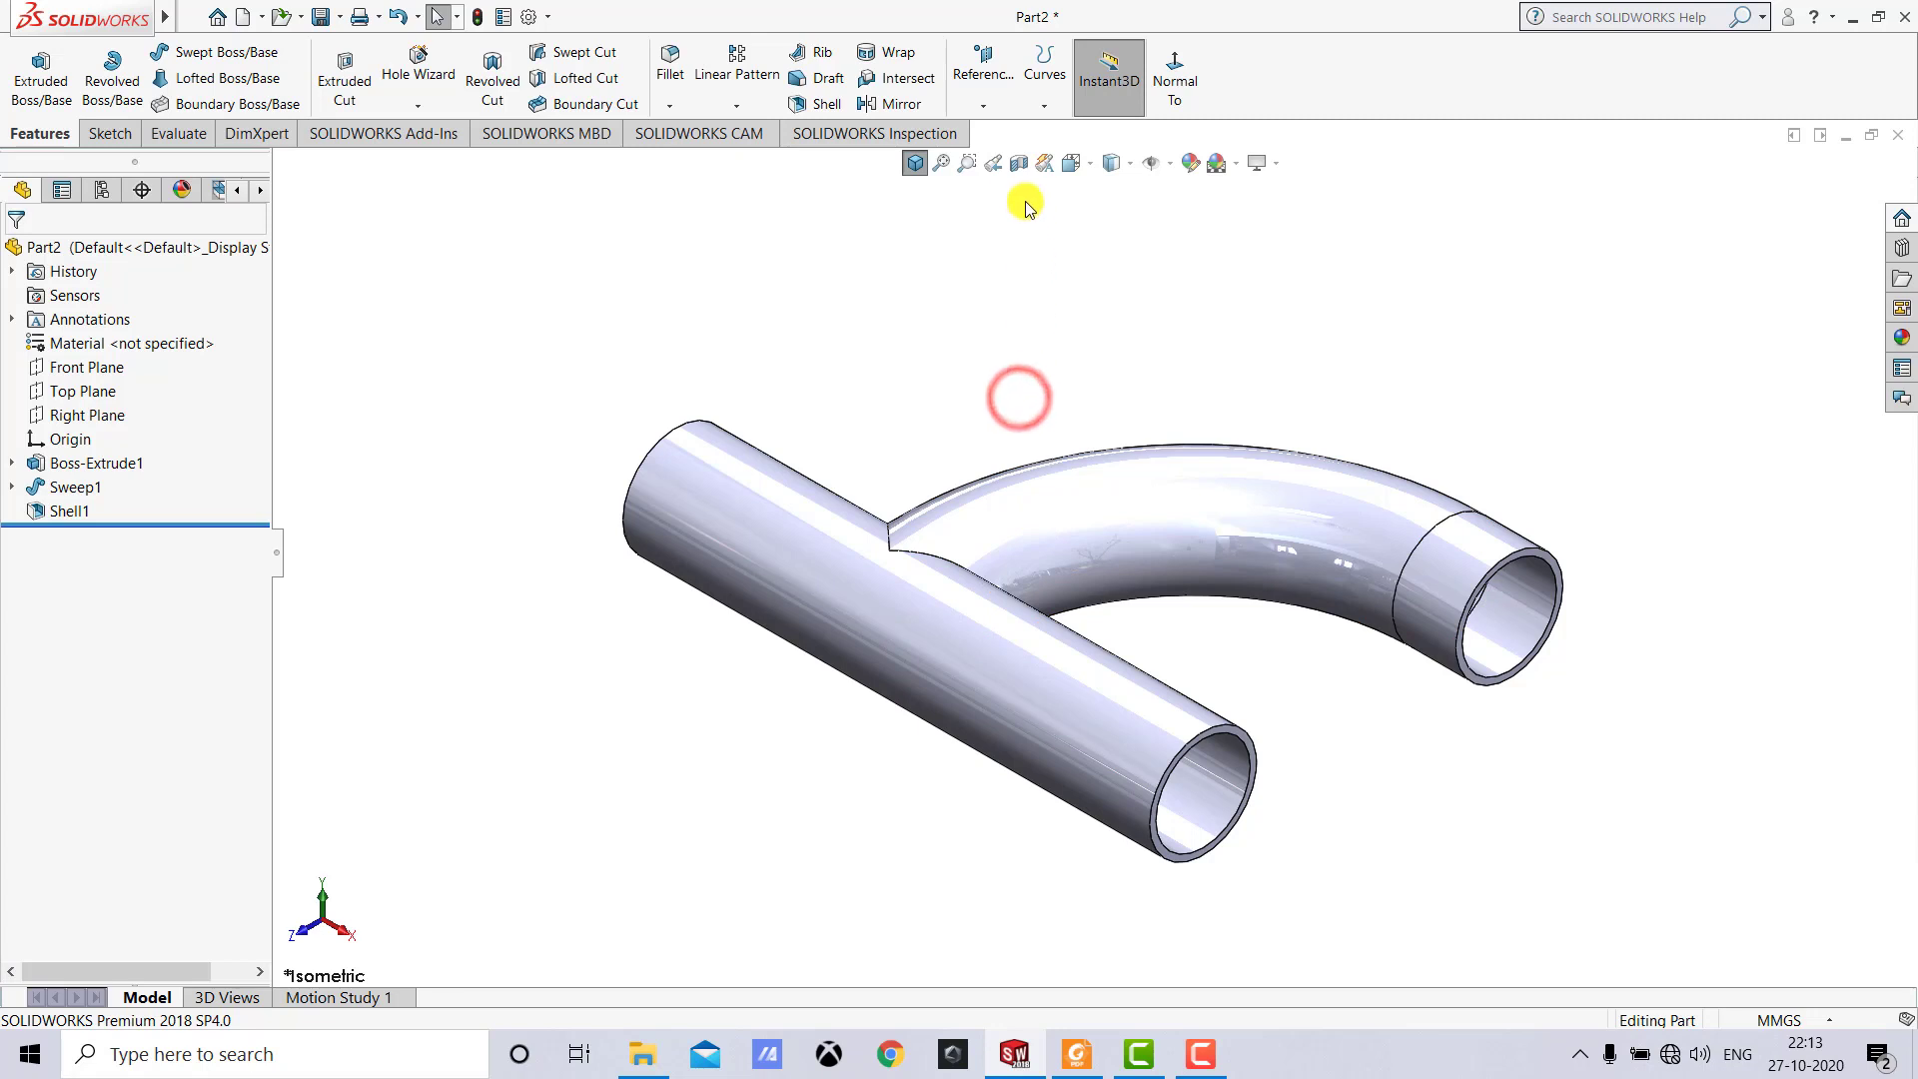
Inspect the hollow interior with a section view cut along the Top Plane, and turn the section view off again.
{"action": "left_click", "coordinate": [1018, 166]}
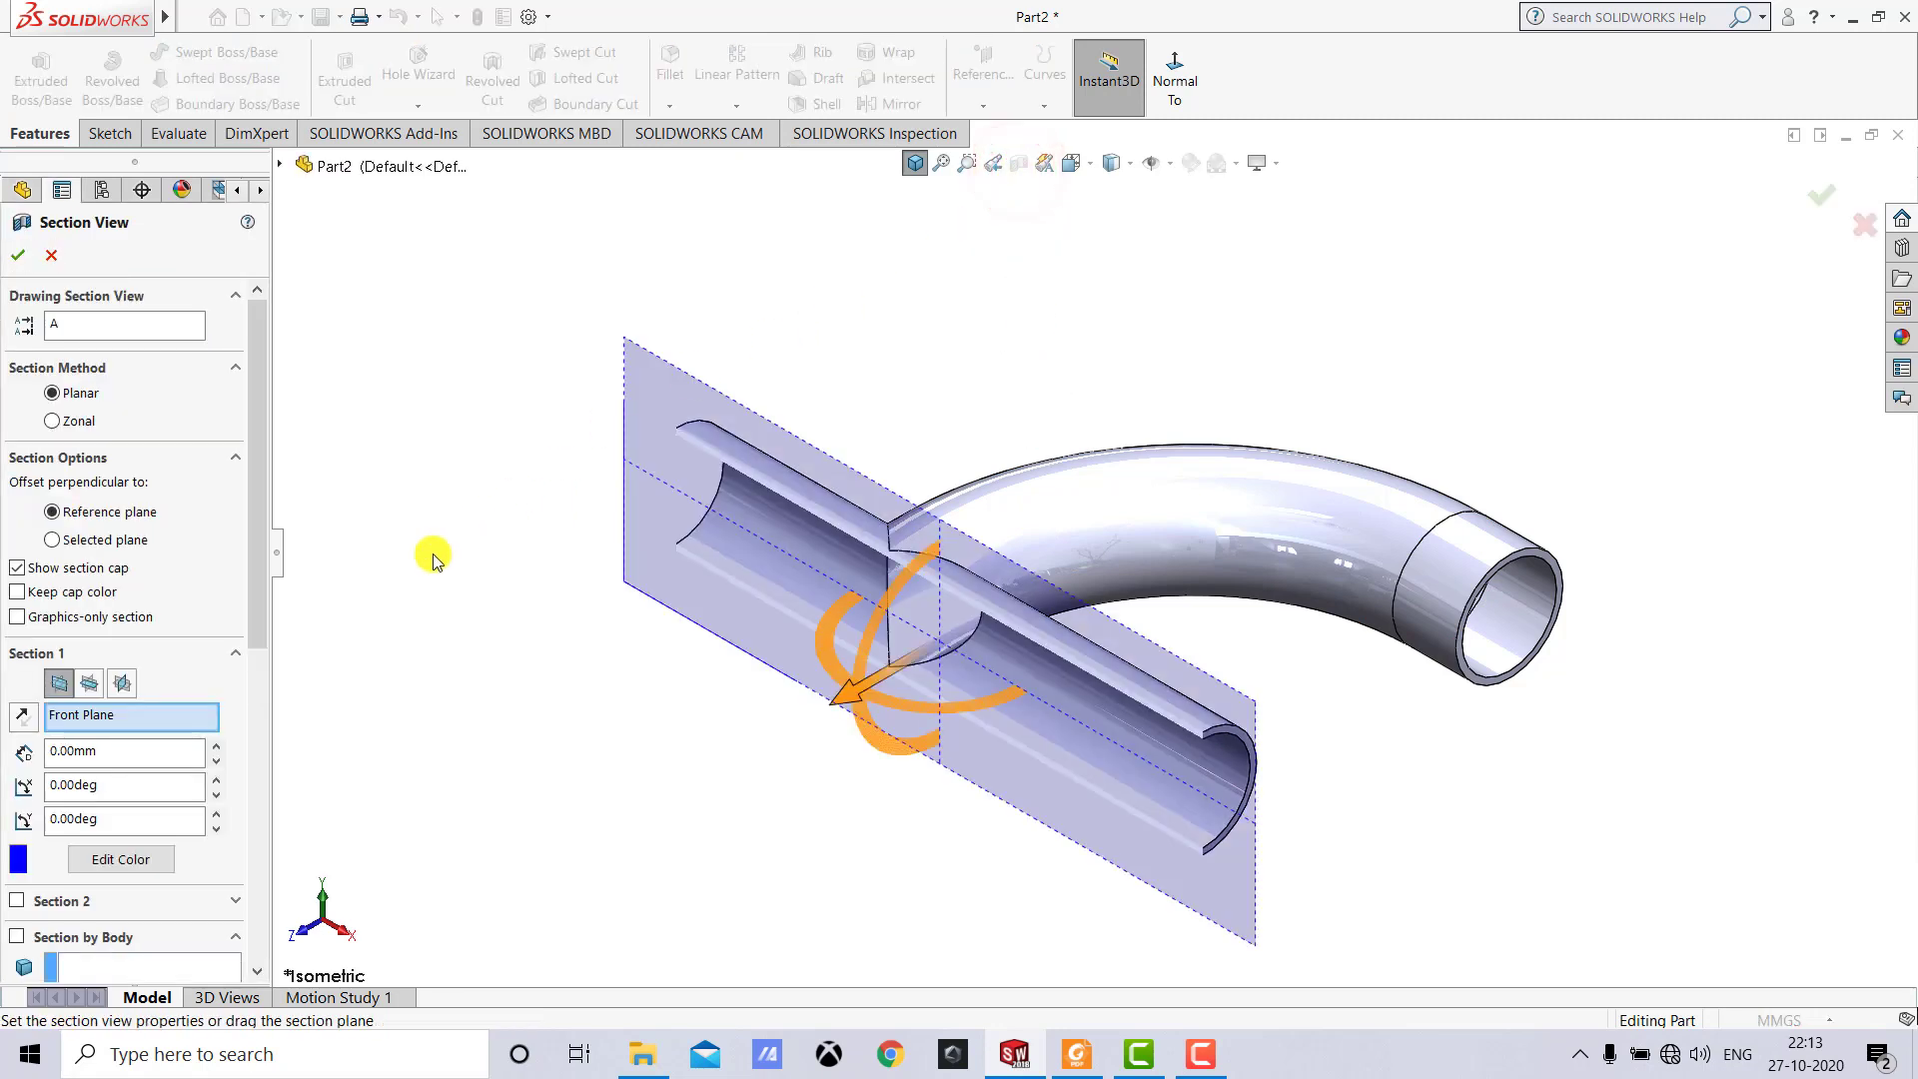
{"action": "left_click", "coordinate": [89, 685]}
{"action": "left_click", "coordinate": [18, 254]}
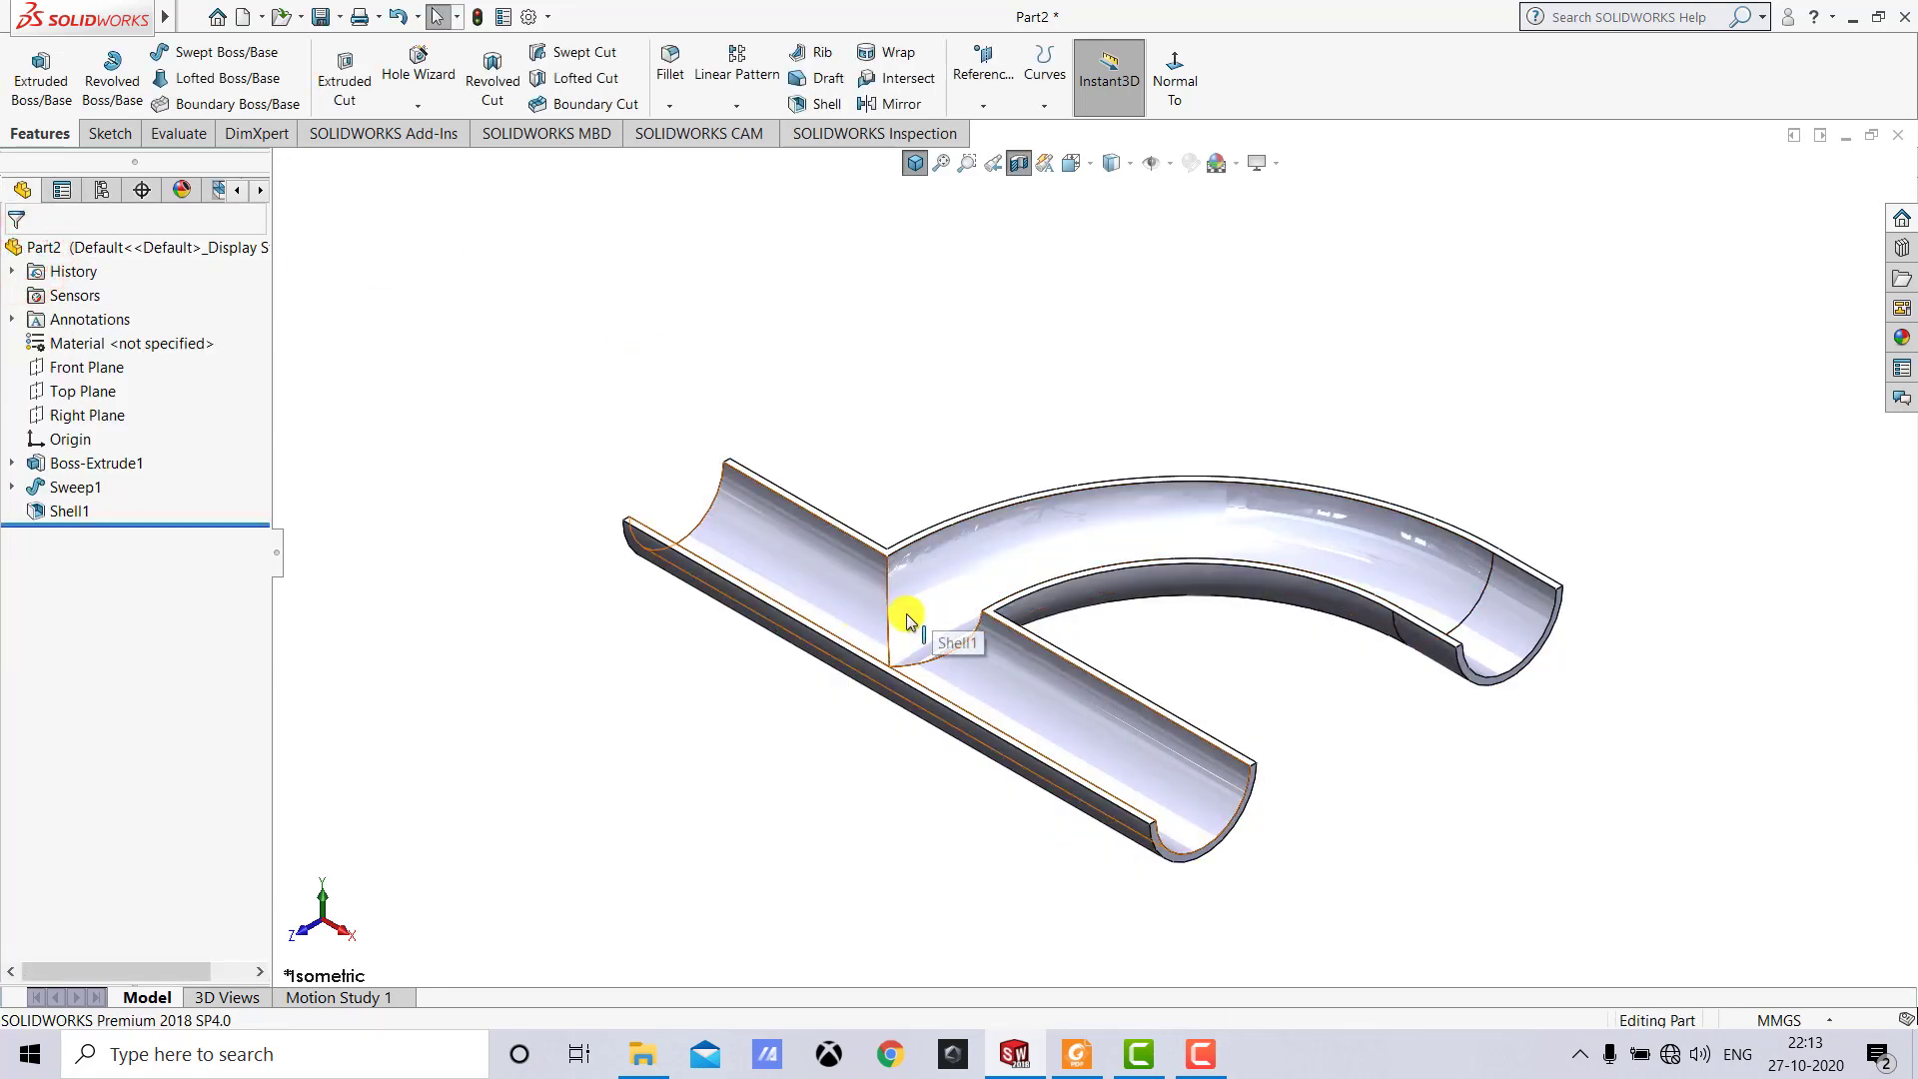
{"action": "left_click", "coordinate": [1017, 165]}
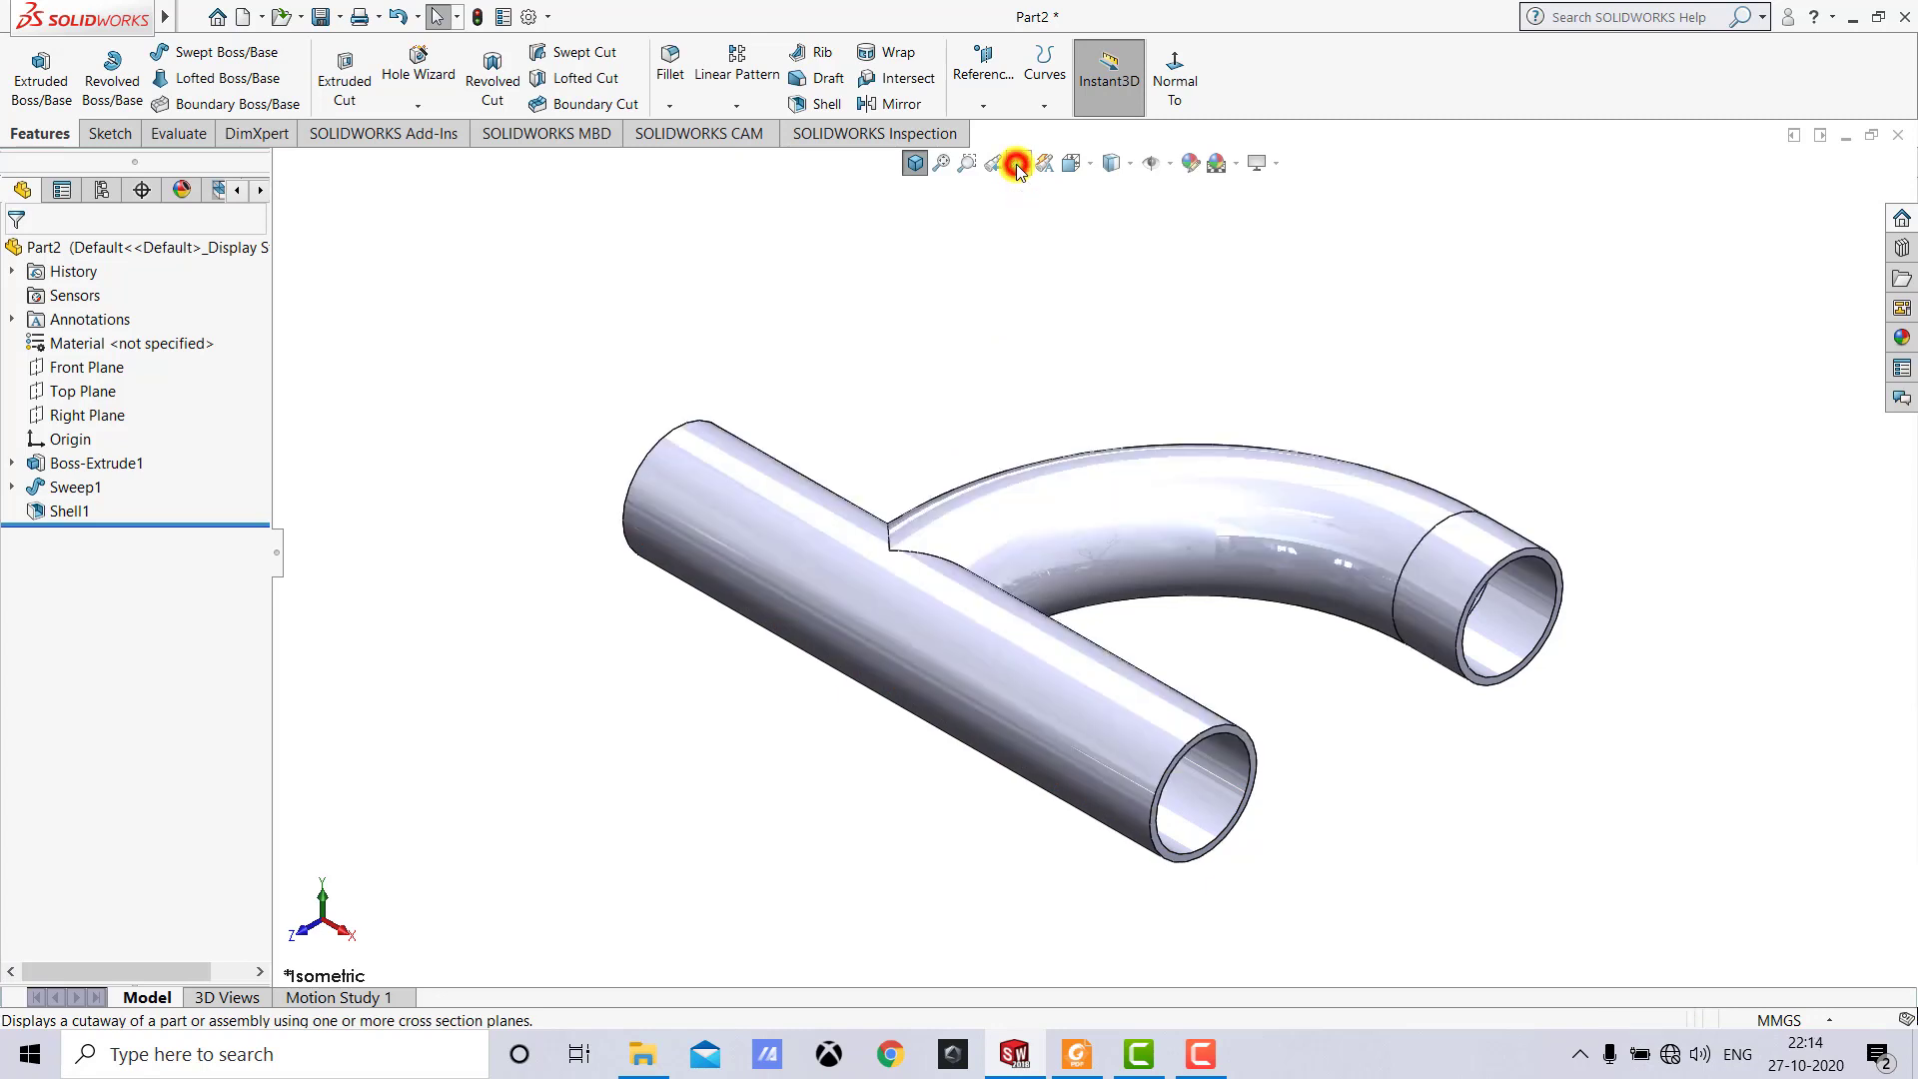
{"action": "left_click", "coordinate": [994, 225]}
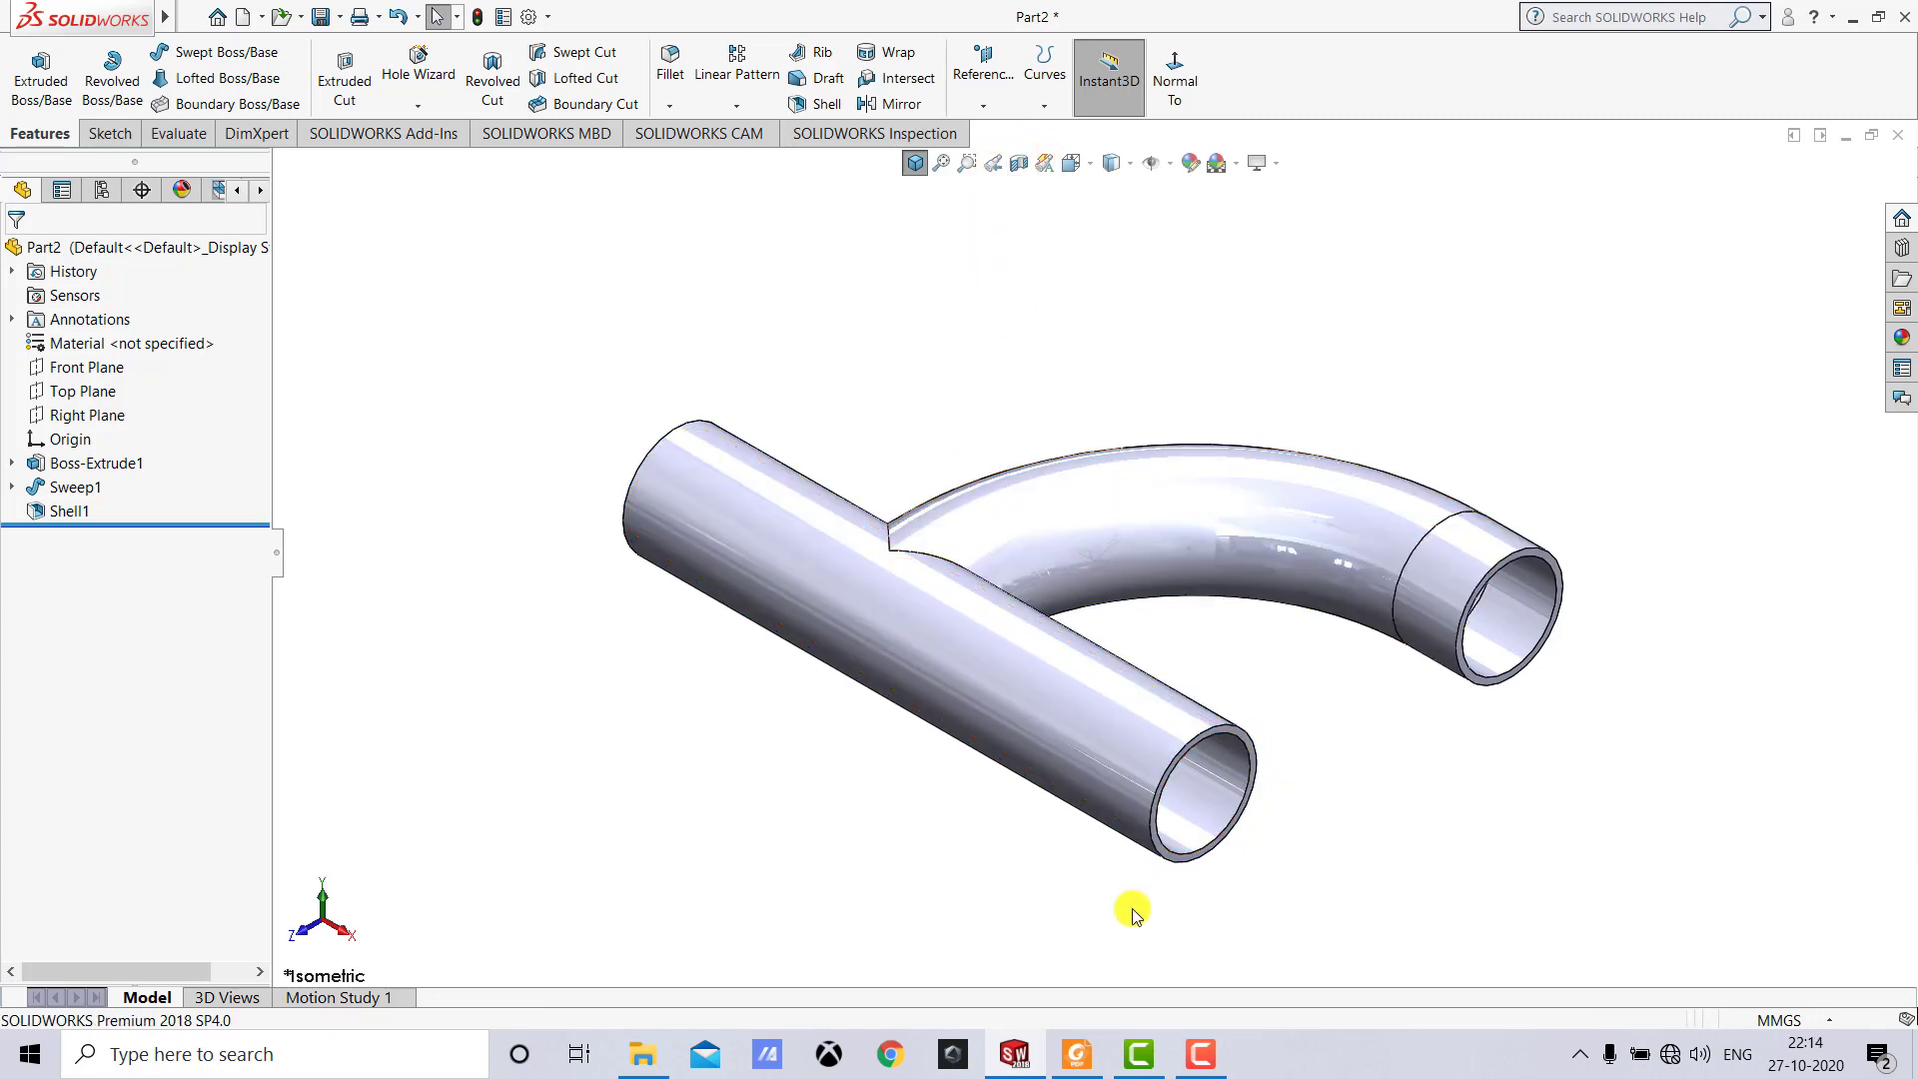
Check the flange dimensions in the Ex_29 PDF in Foxit Reader, and open a sketch in SOLIDWORKS on the straight pipe's end face beside the branch outlet, viewed normal.
{"action": "left_click", "coordinate": [1081, 1061]}
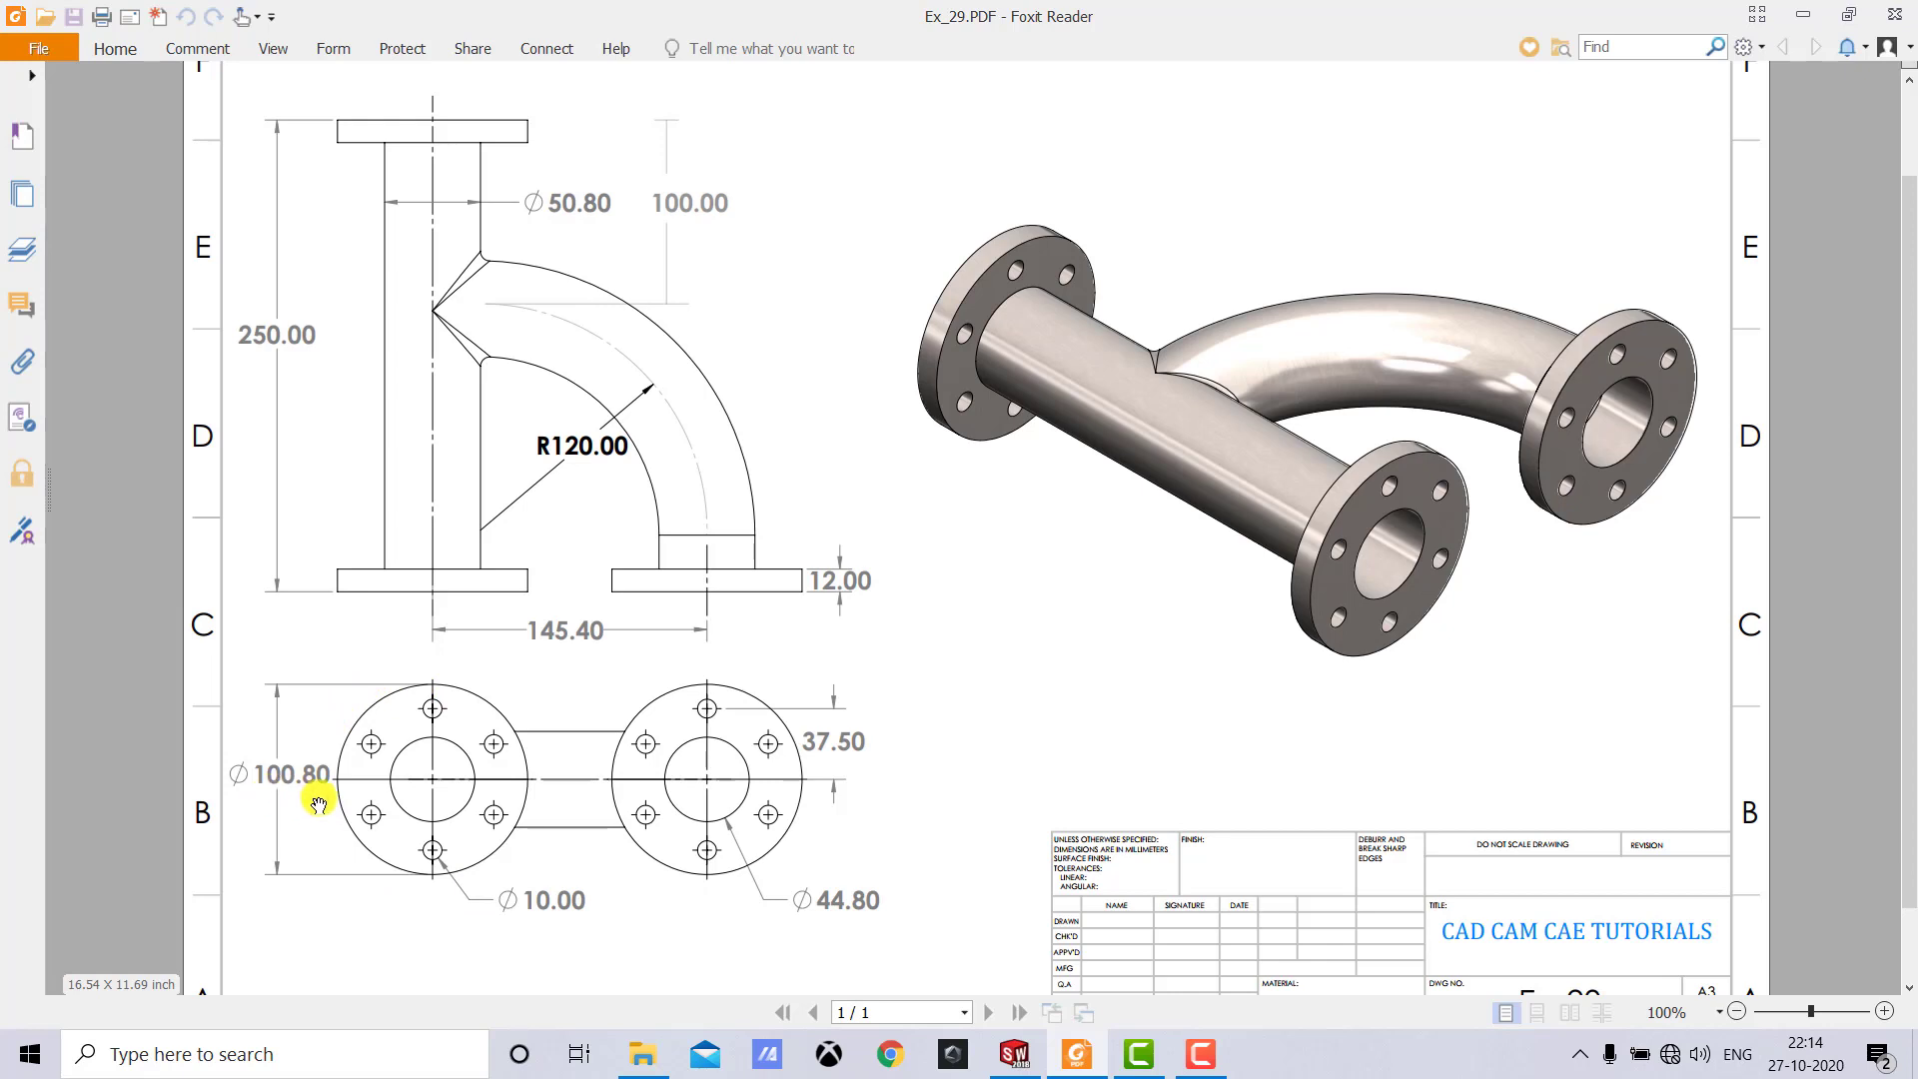
{"action": "left_click", "coordinate": [1015, 1056]}
{"action": "left_click", "coordinate": [844, 788]}
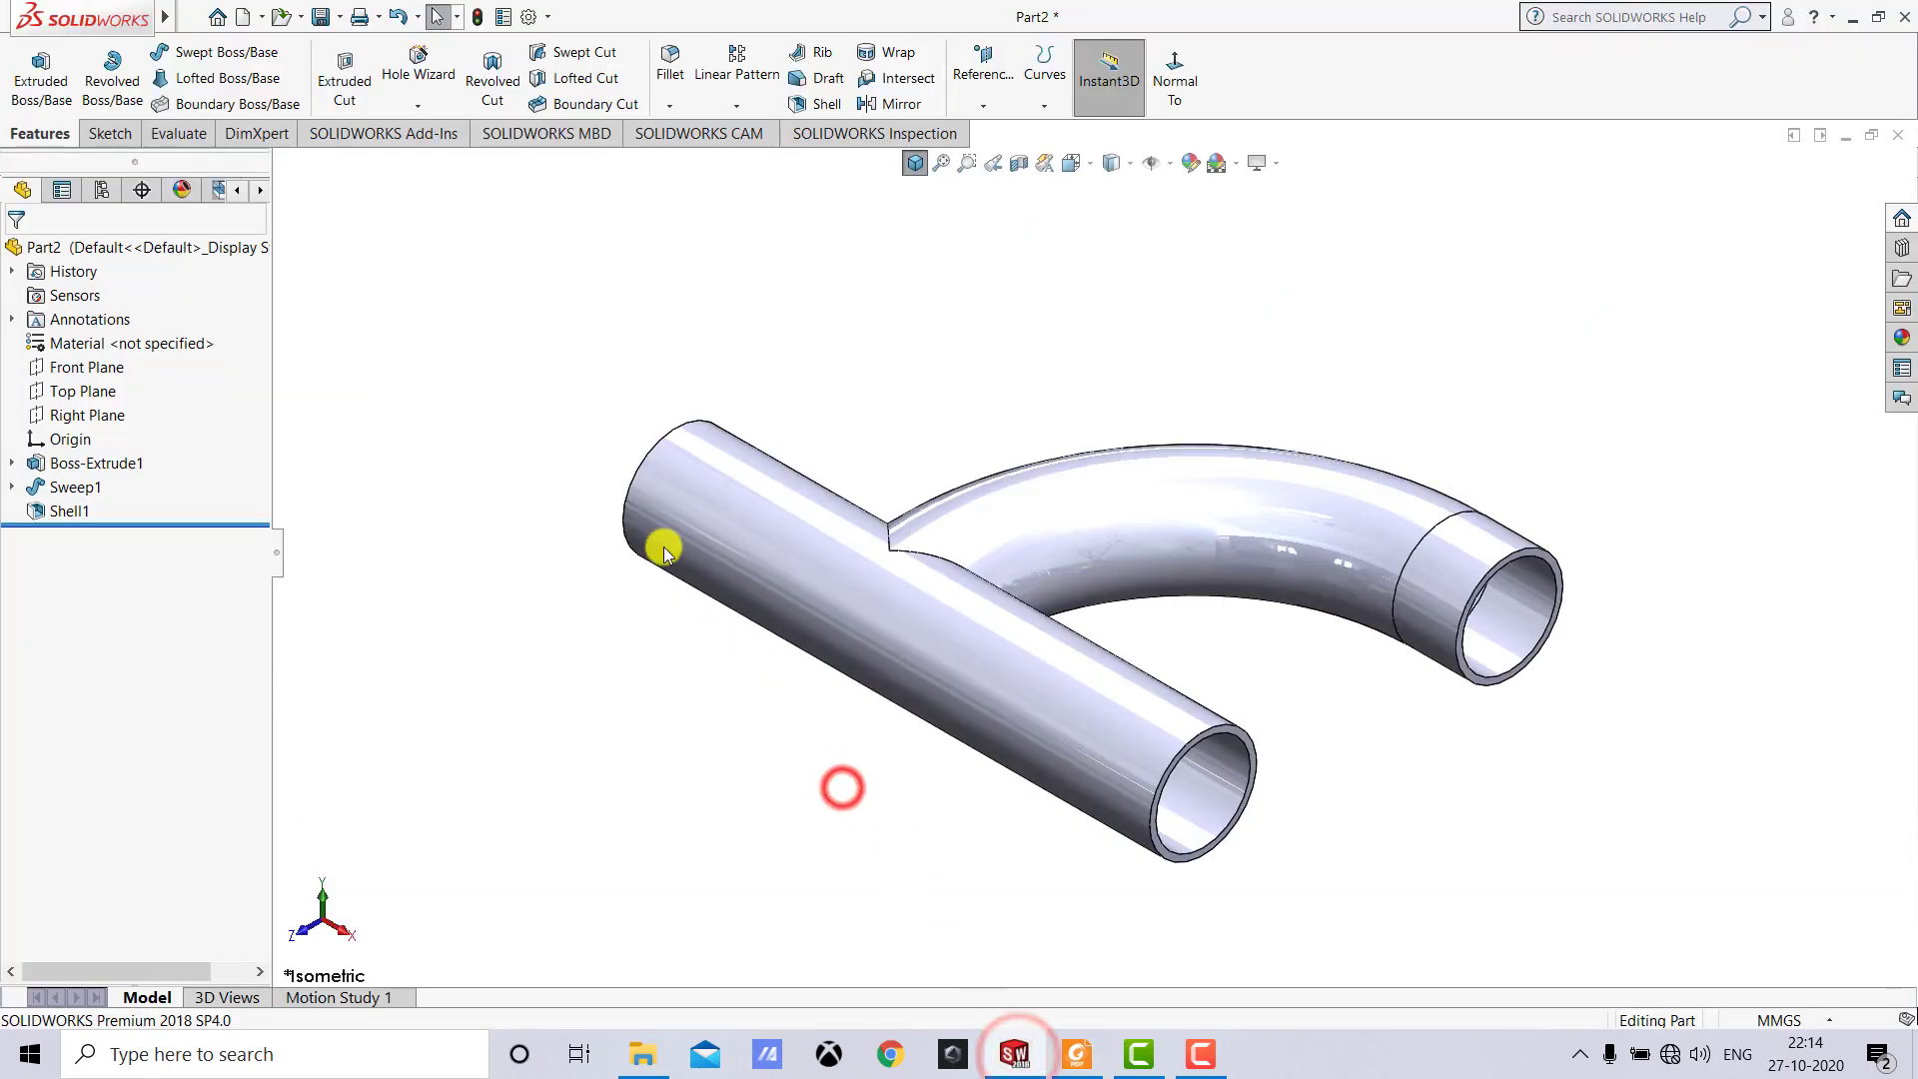
{"action": "left_click", "coordinate": [113, 130]}
{"action": "left_click", "coordinate": [31, 65]}
{"action": "scroll", "coordinate": [1295, 895], "scroll_direction": "down", "scroll_amount": 2}
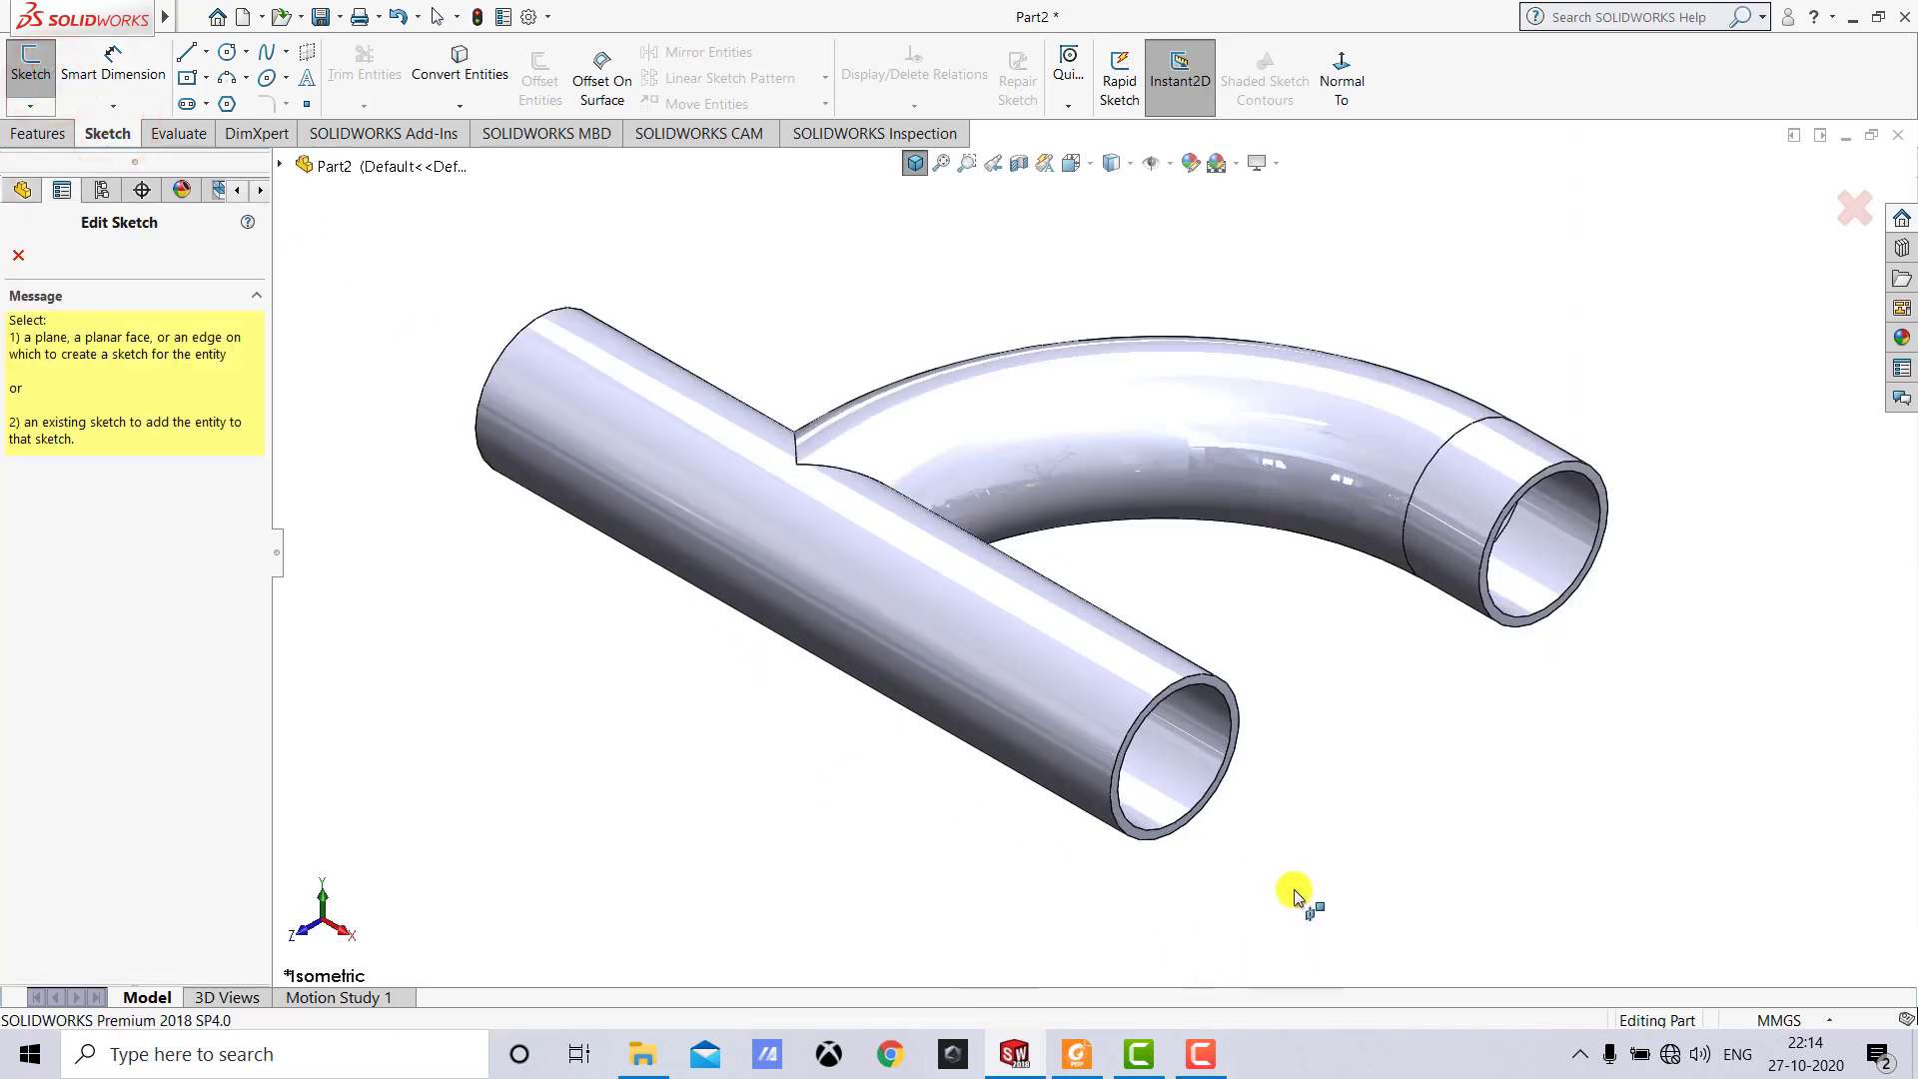
{"action": "scroll", "coordinate": [1295, 896], "scroll_direction": "down", "scroll_amount": 2}
{"action": "left_click", "coordinate": [1178, 576]}
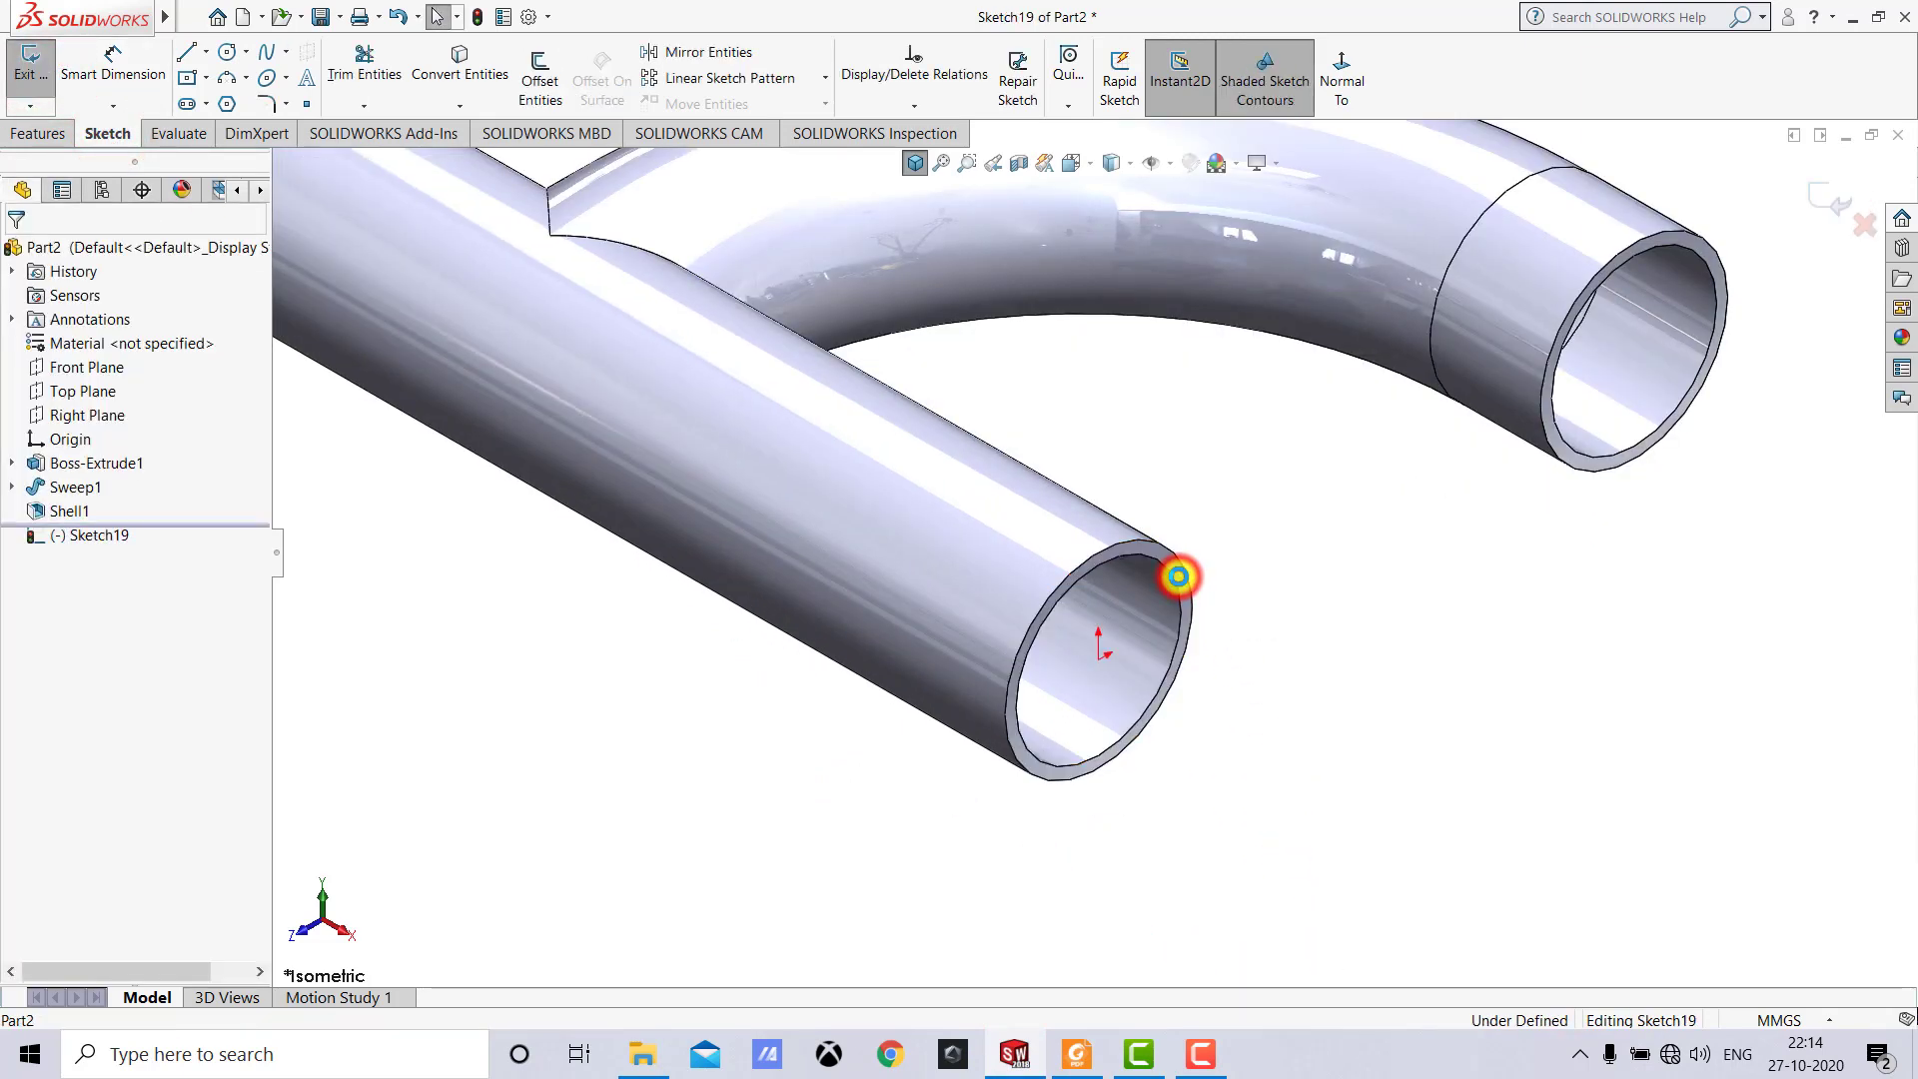
{"action": "left_click", "coordinate": [1354, 97]}
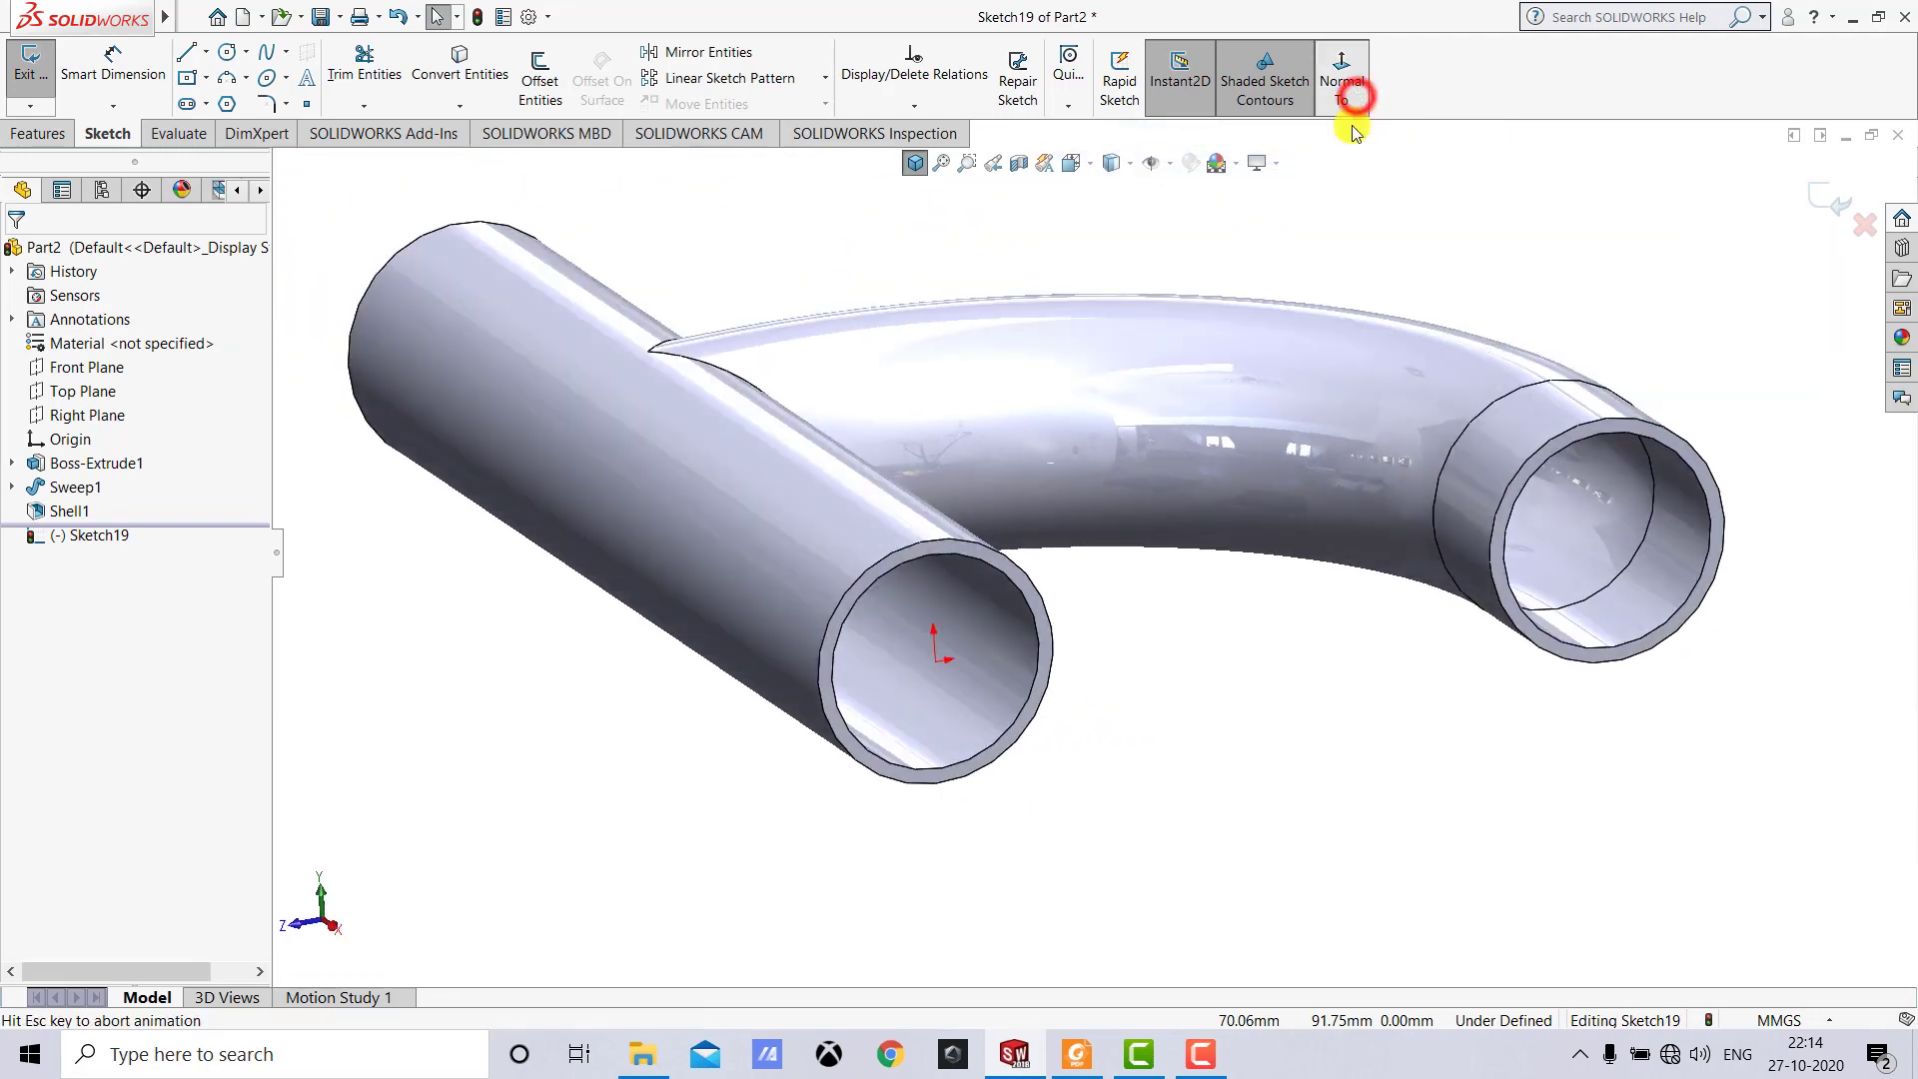
Convert the inner circular edge of the straight pipe's end face into a sketch entity.
{"action": "left_click", "coordinate": [457, 77]}
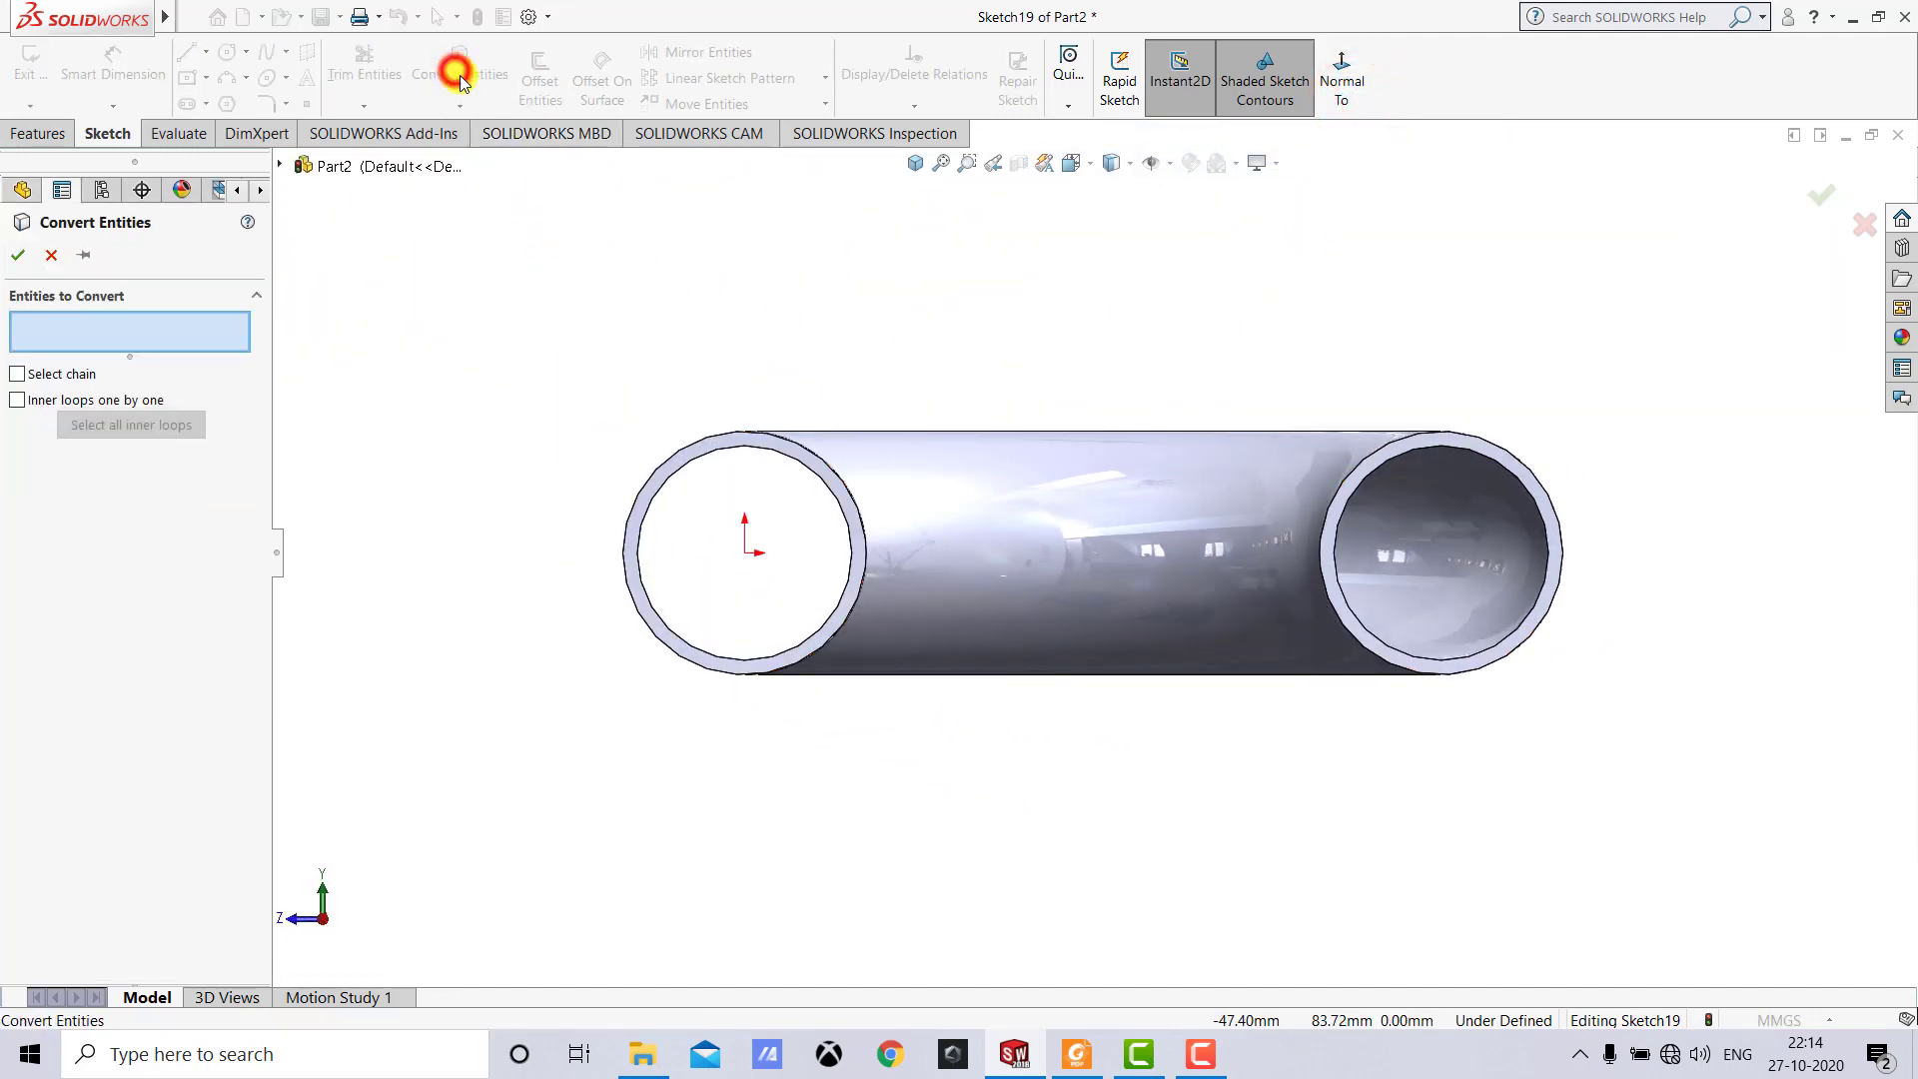
{"action": "left_click", "coordinate": [688, 471]}
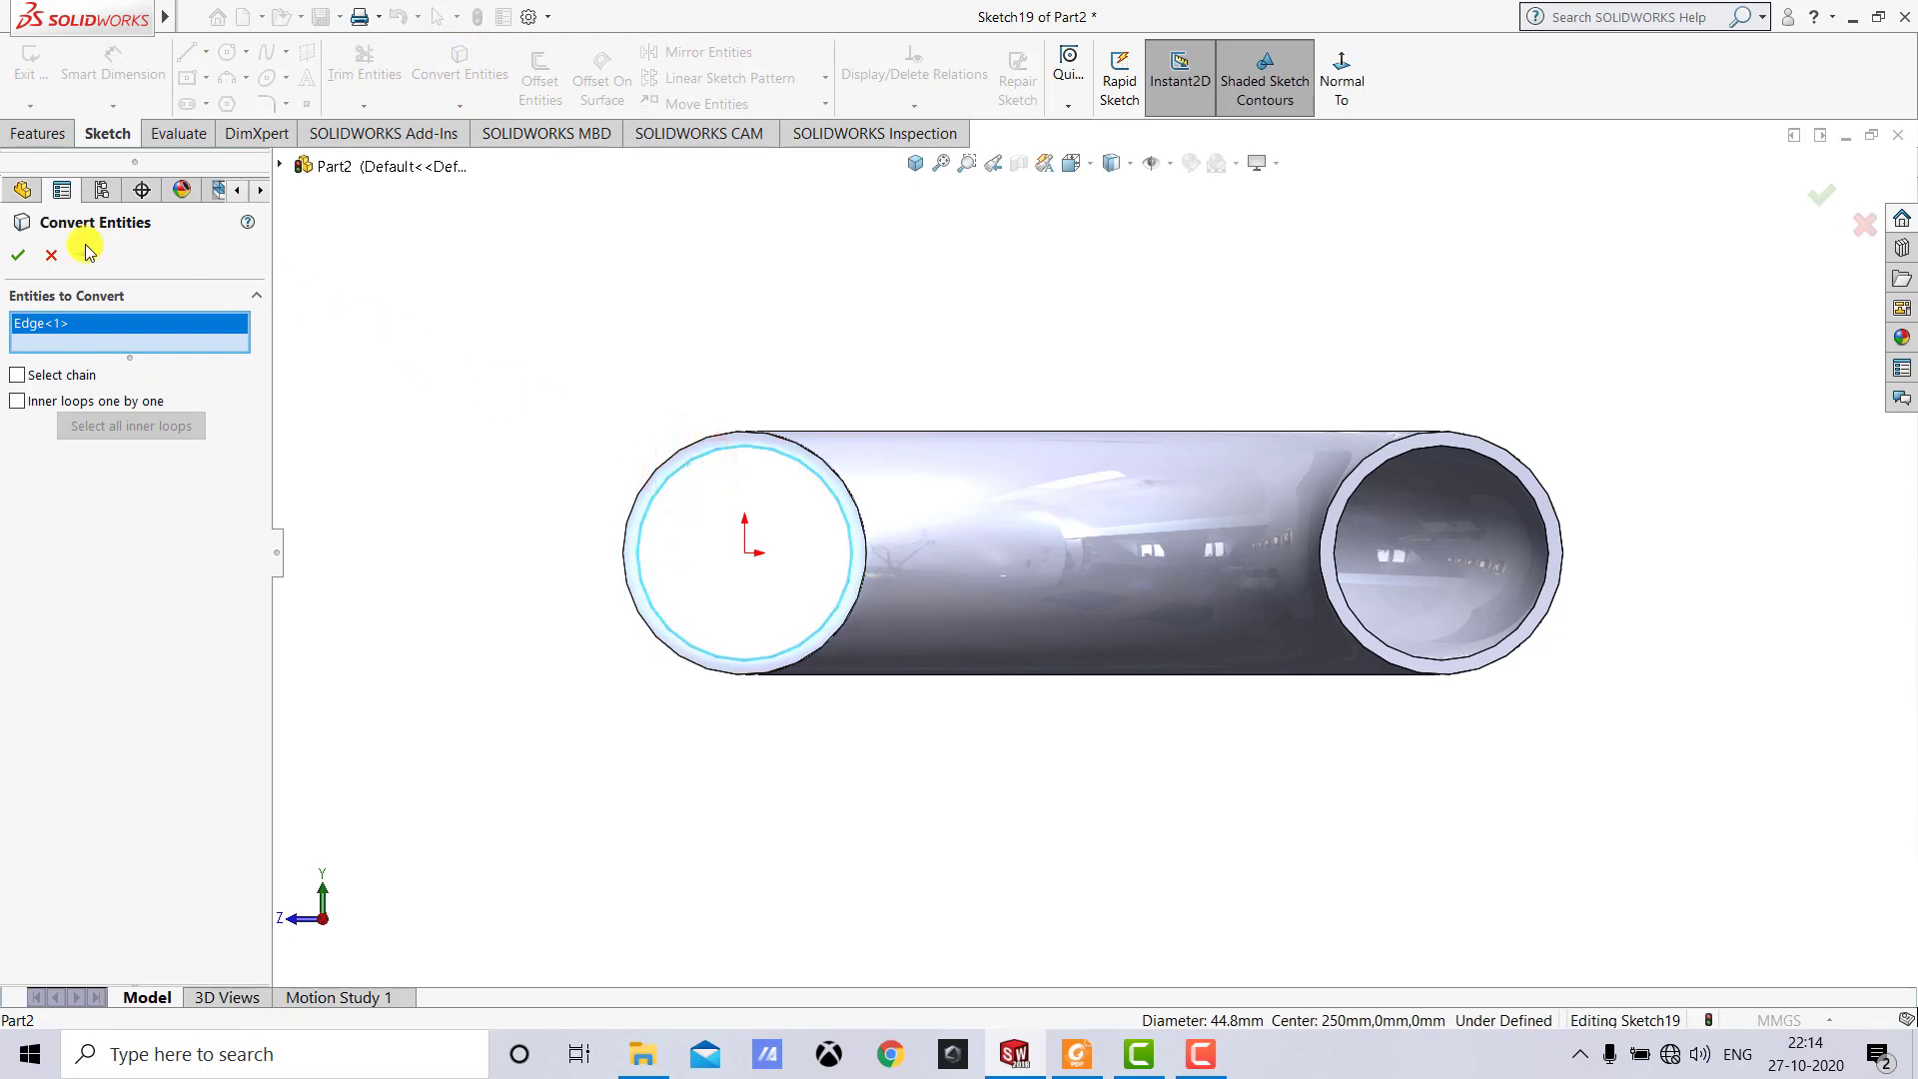
{"action": "left_click", "coordinate": [17, 257]}
{"action": "left_click", "coordinate": [505, 336]}
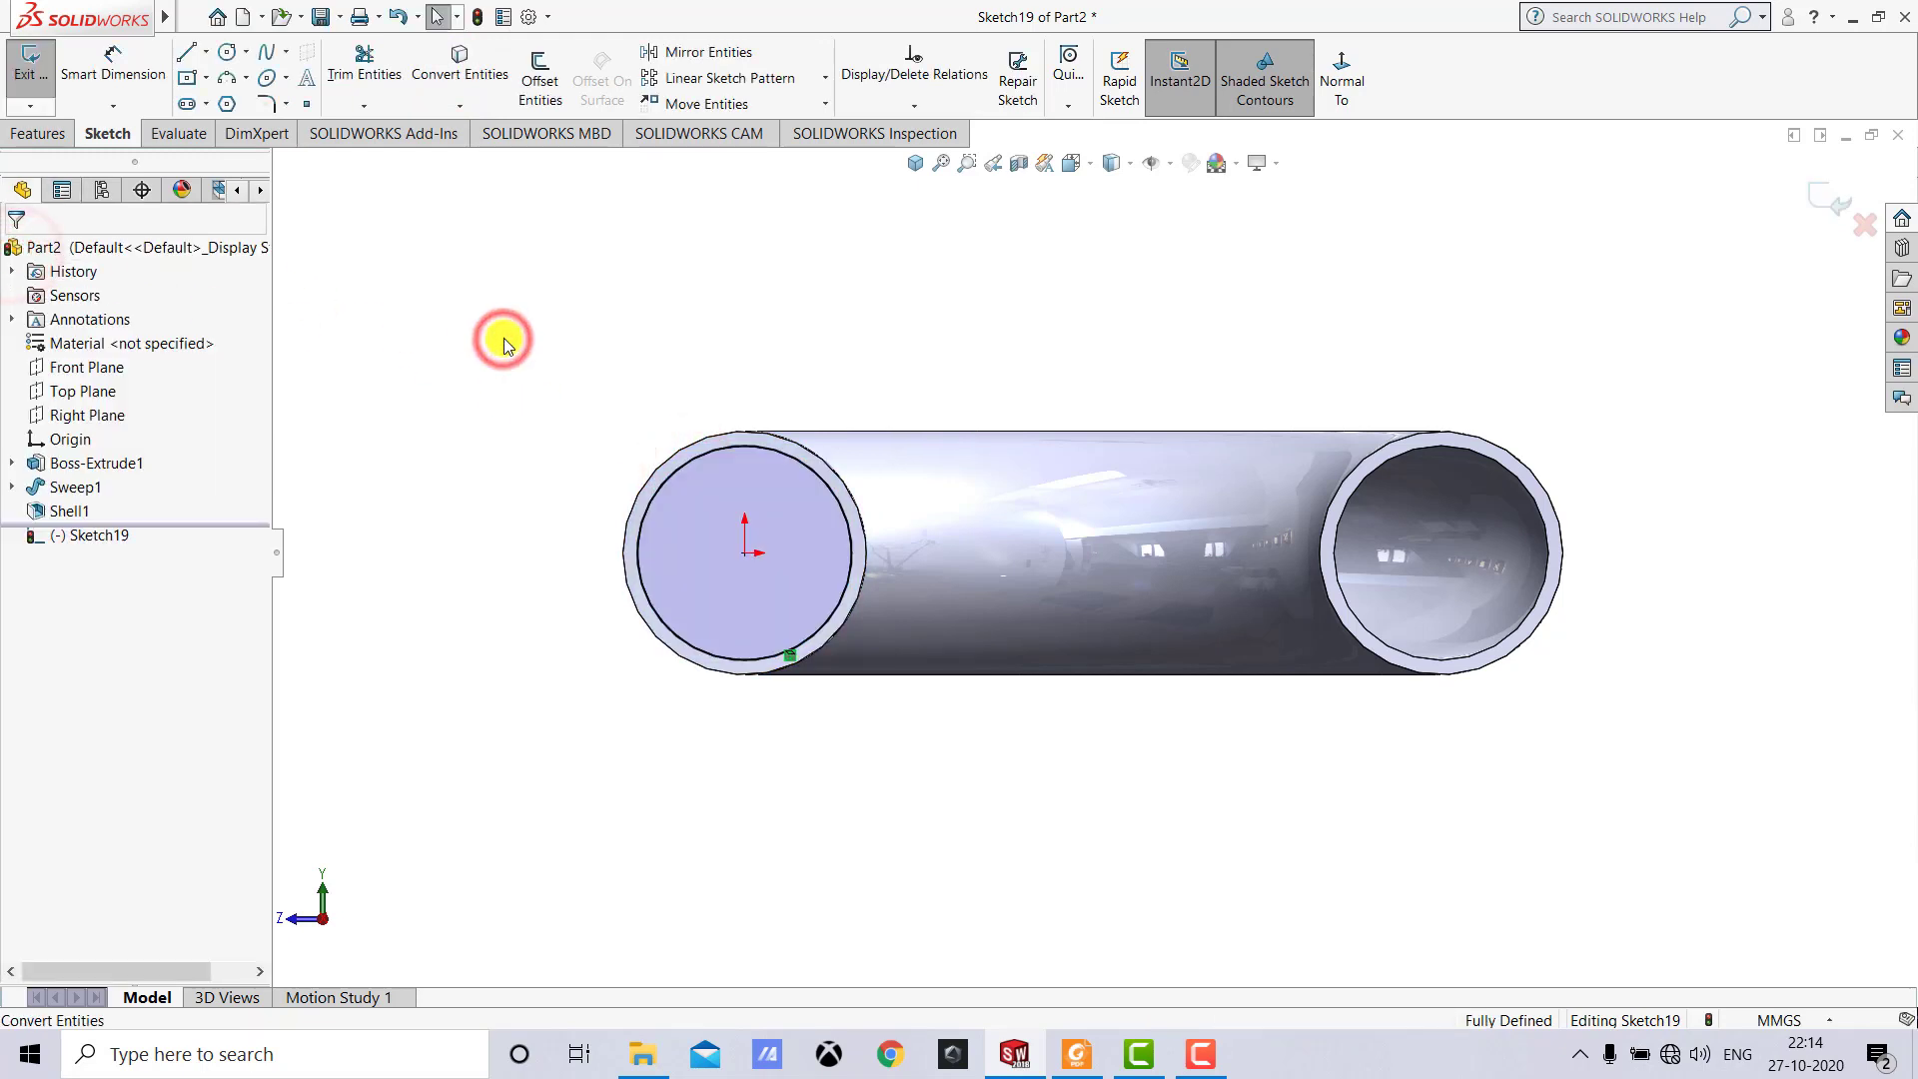
Draw a circle about 94.8 mm in diameter centred on the sketch origin, around the pipe end.
{"action": "left_click", "coordinate": [225, 53]}
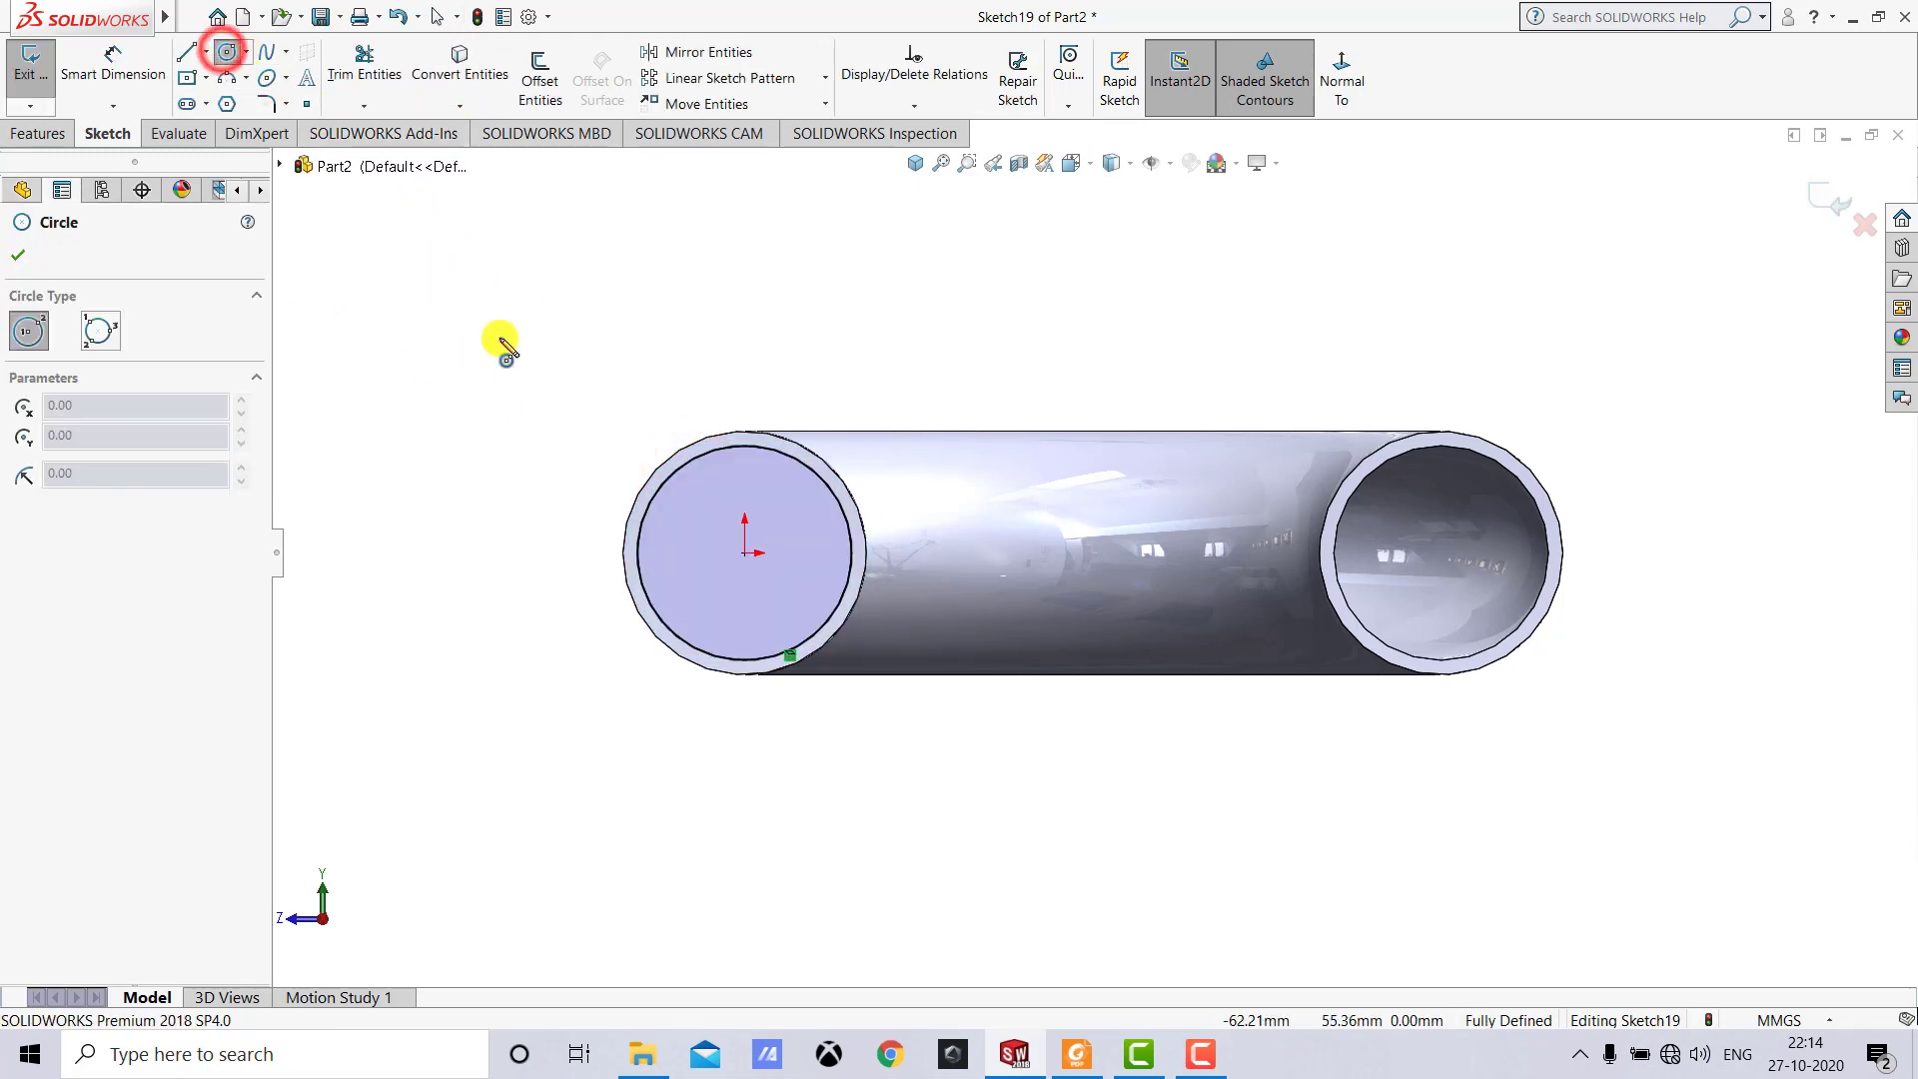
{"action": "left_click", "coordinate": [747, 552]}
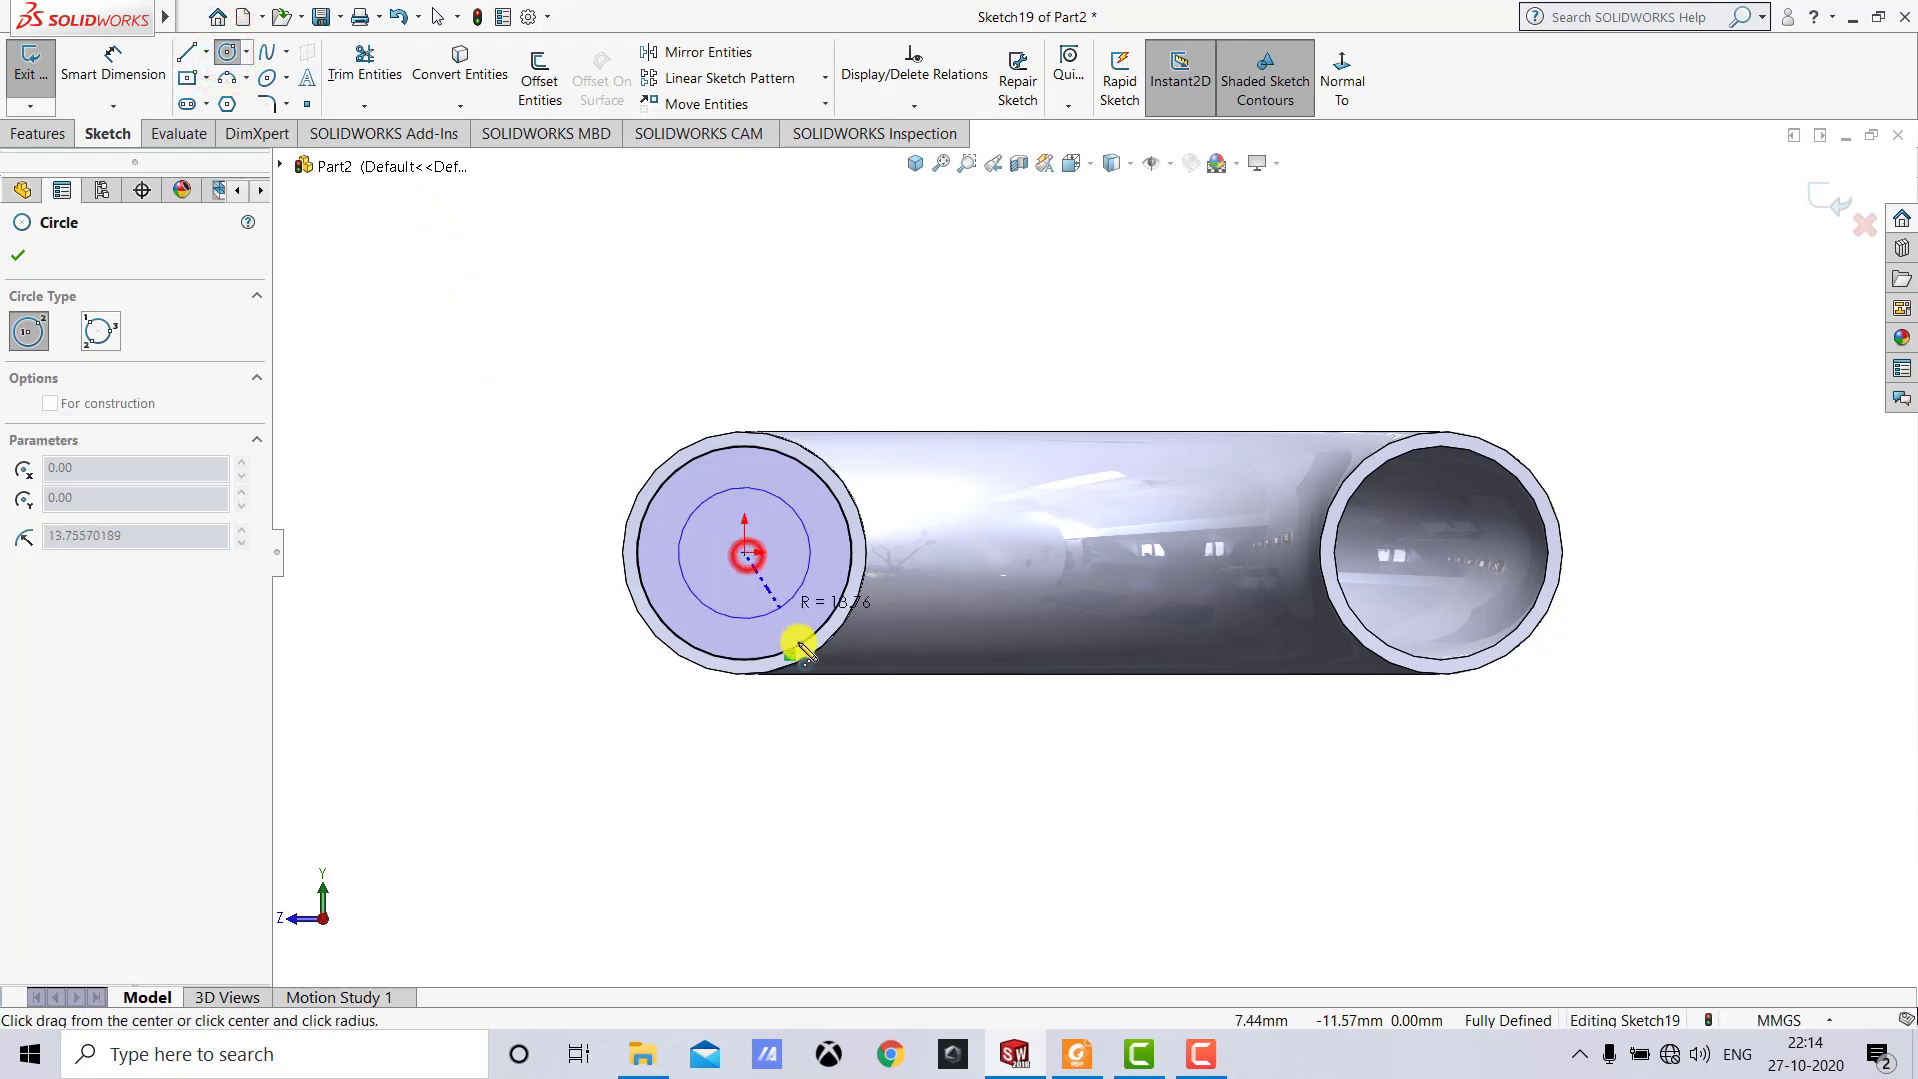
{"action": "left_click", "coordinate": [864, 749]}
{"action": "key", "text": "Escape"}
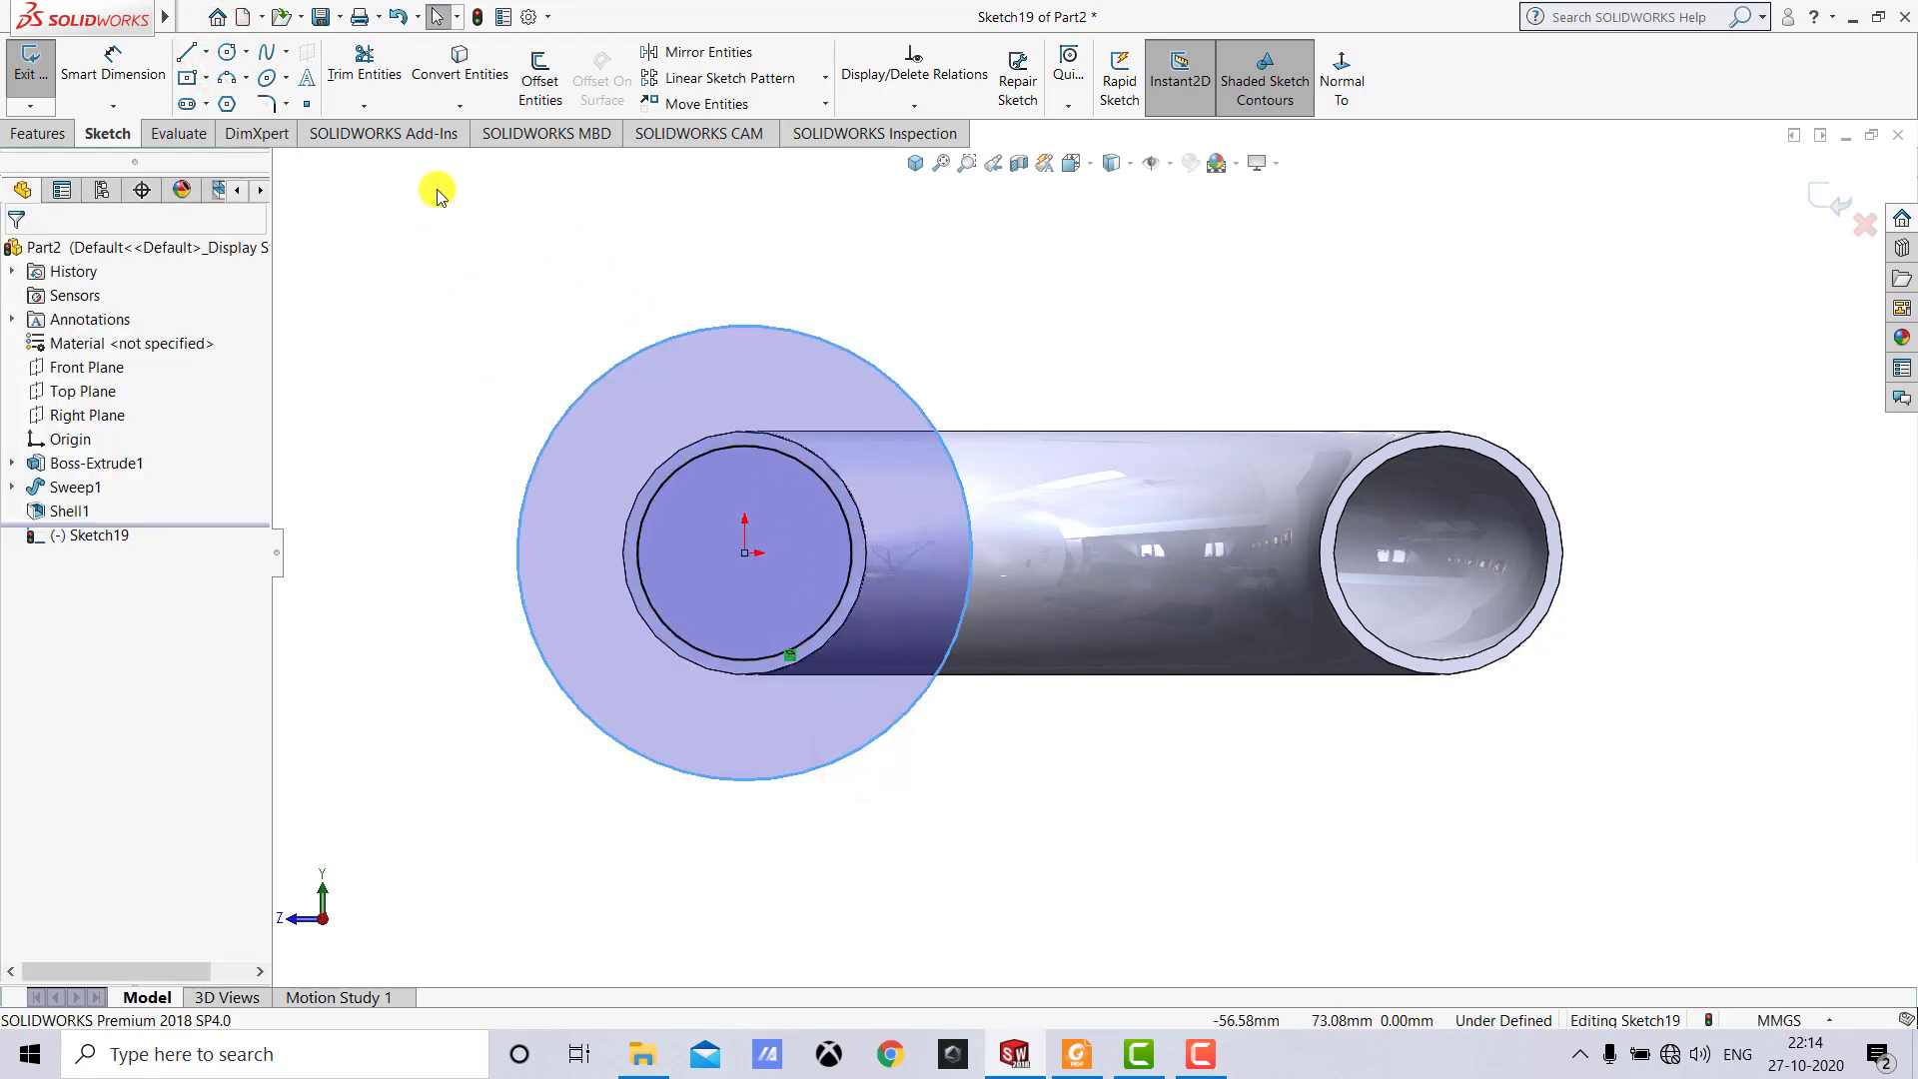
Dimension the outer flange circle with a diameter of 100.8 mm.
{"action": "left_click", "coordinate": [133, 73]}
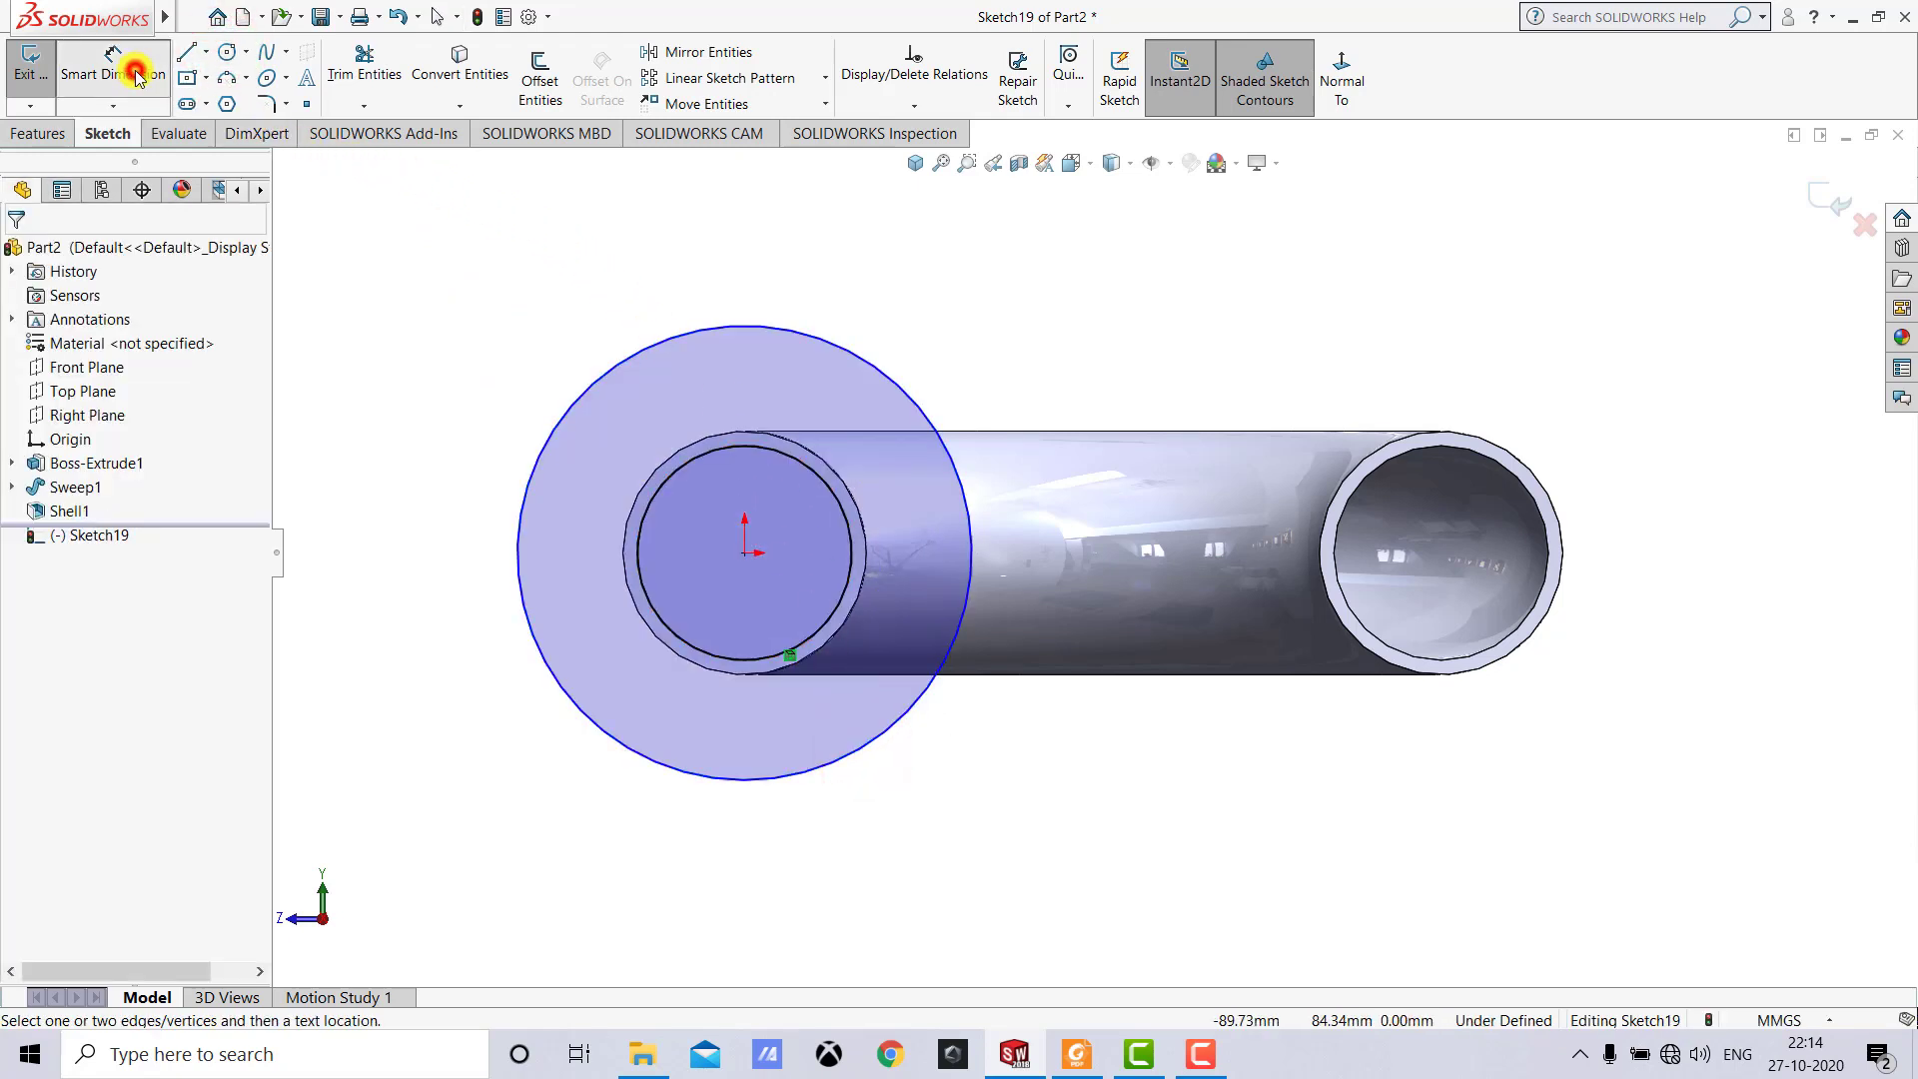
{"action": "left_click", "coordinate": [699, 331]}
{"action": "left_click", "coordinate": [437, 496]}
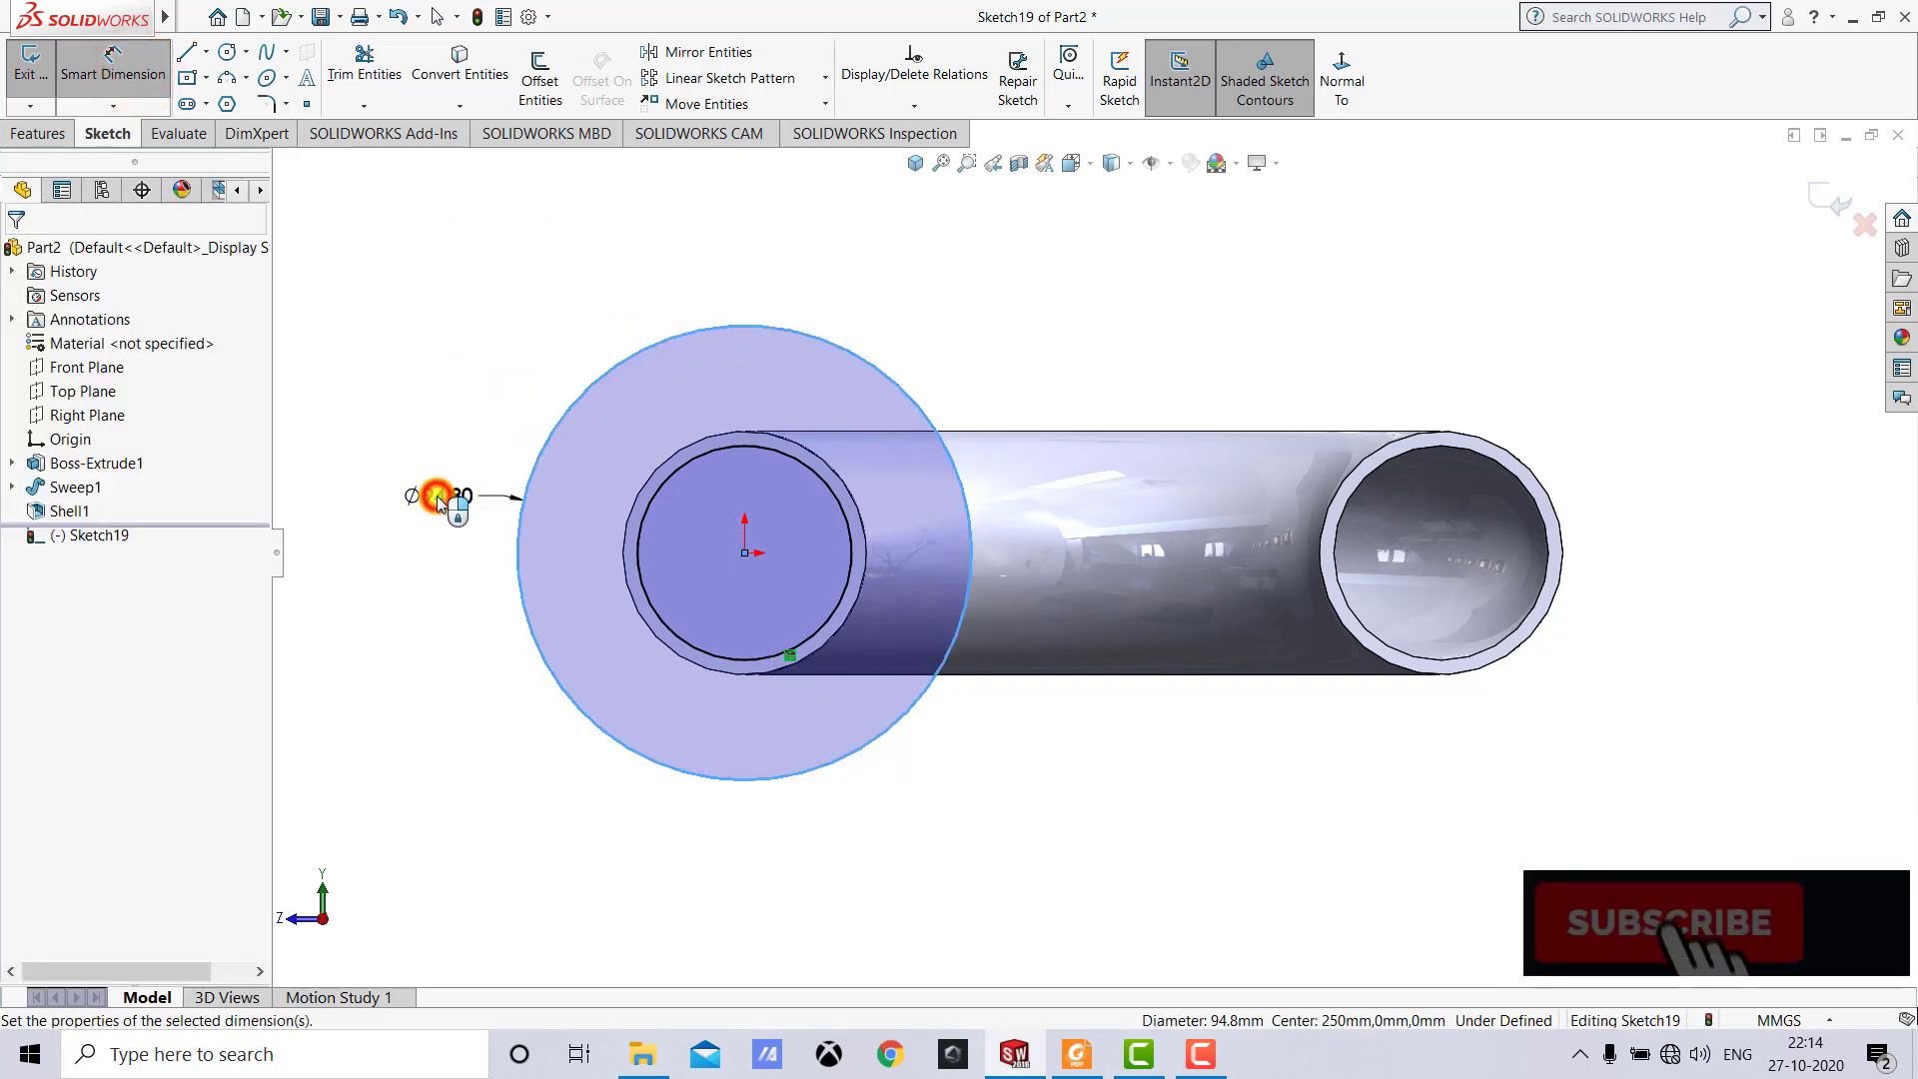
{"action": "type", "text": "100.8"}
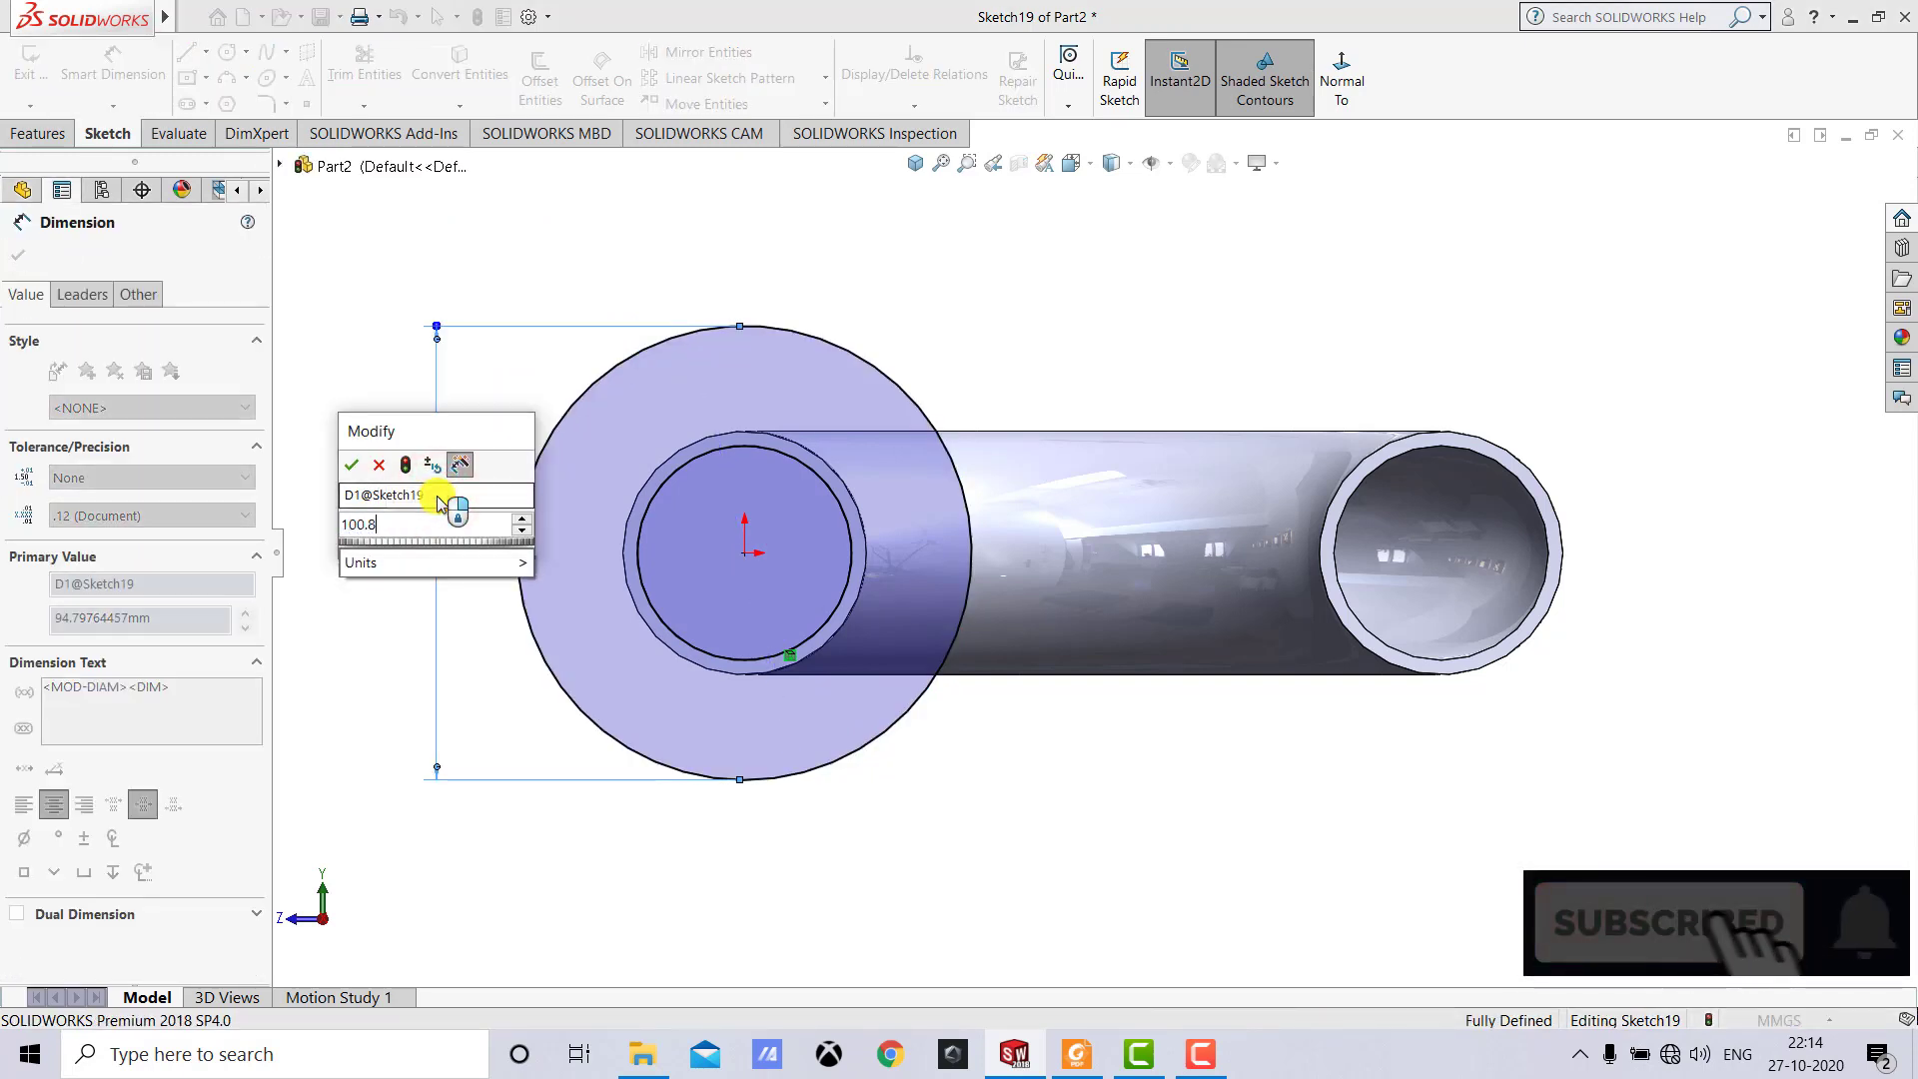
{"action": "key", "text": "Return"}
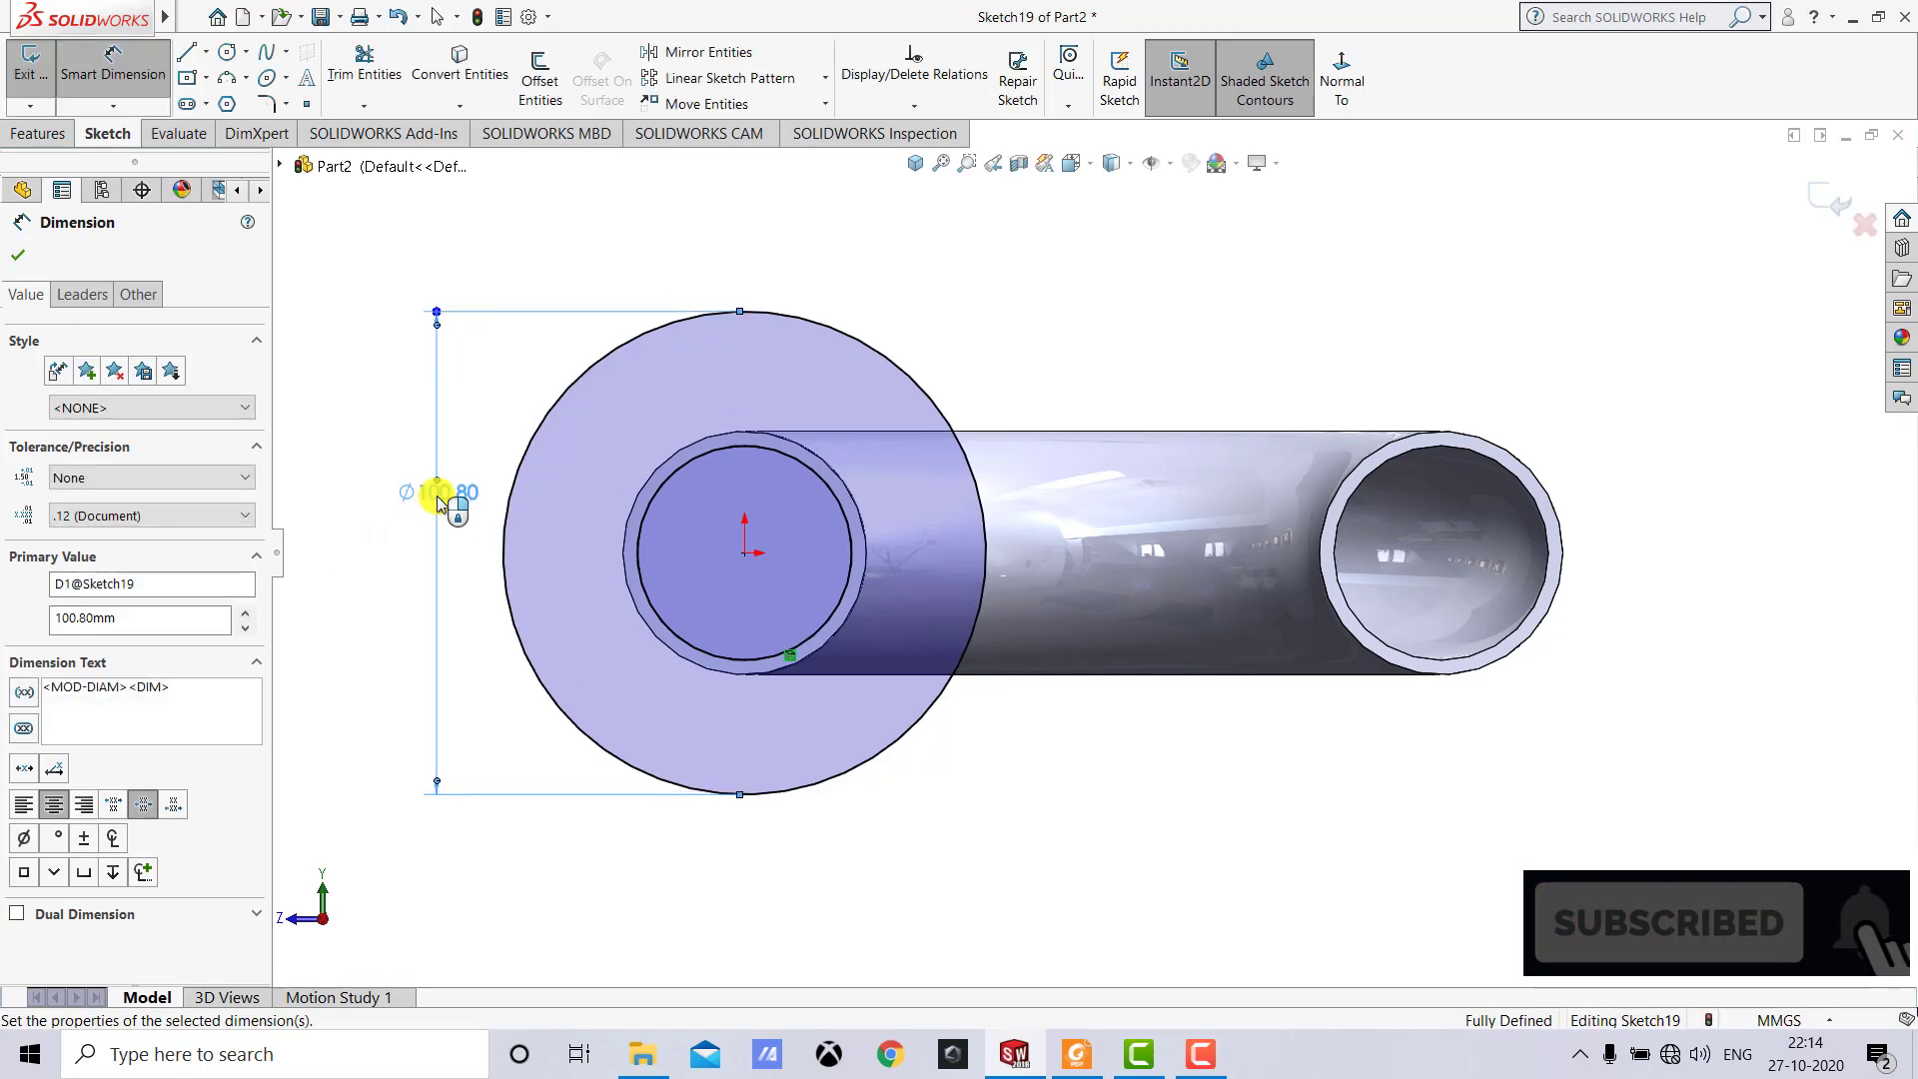
{"action": "left_click", "coordinate": [392, 421]}
Check the bolt-hole dimensions in the PDF, and draw a circle about 7.5 mm in diameter, centred about 37.5 mm horizontally from the origin towards the branch.
{"action": "scroll", "coordinate": [686, 522], "scroll_direction": "down", "scroll_amount": 3}
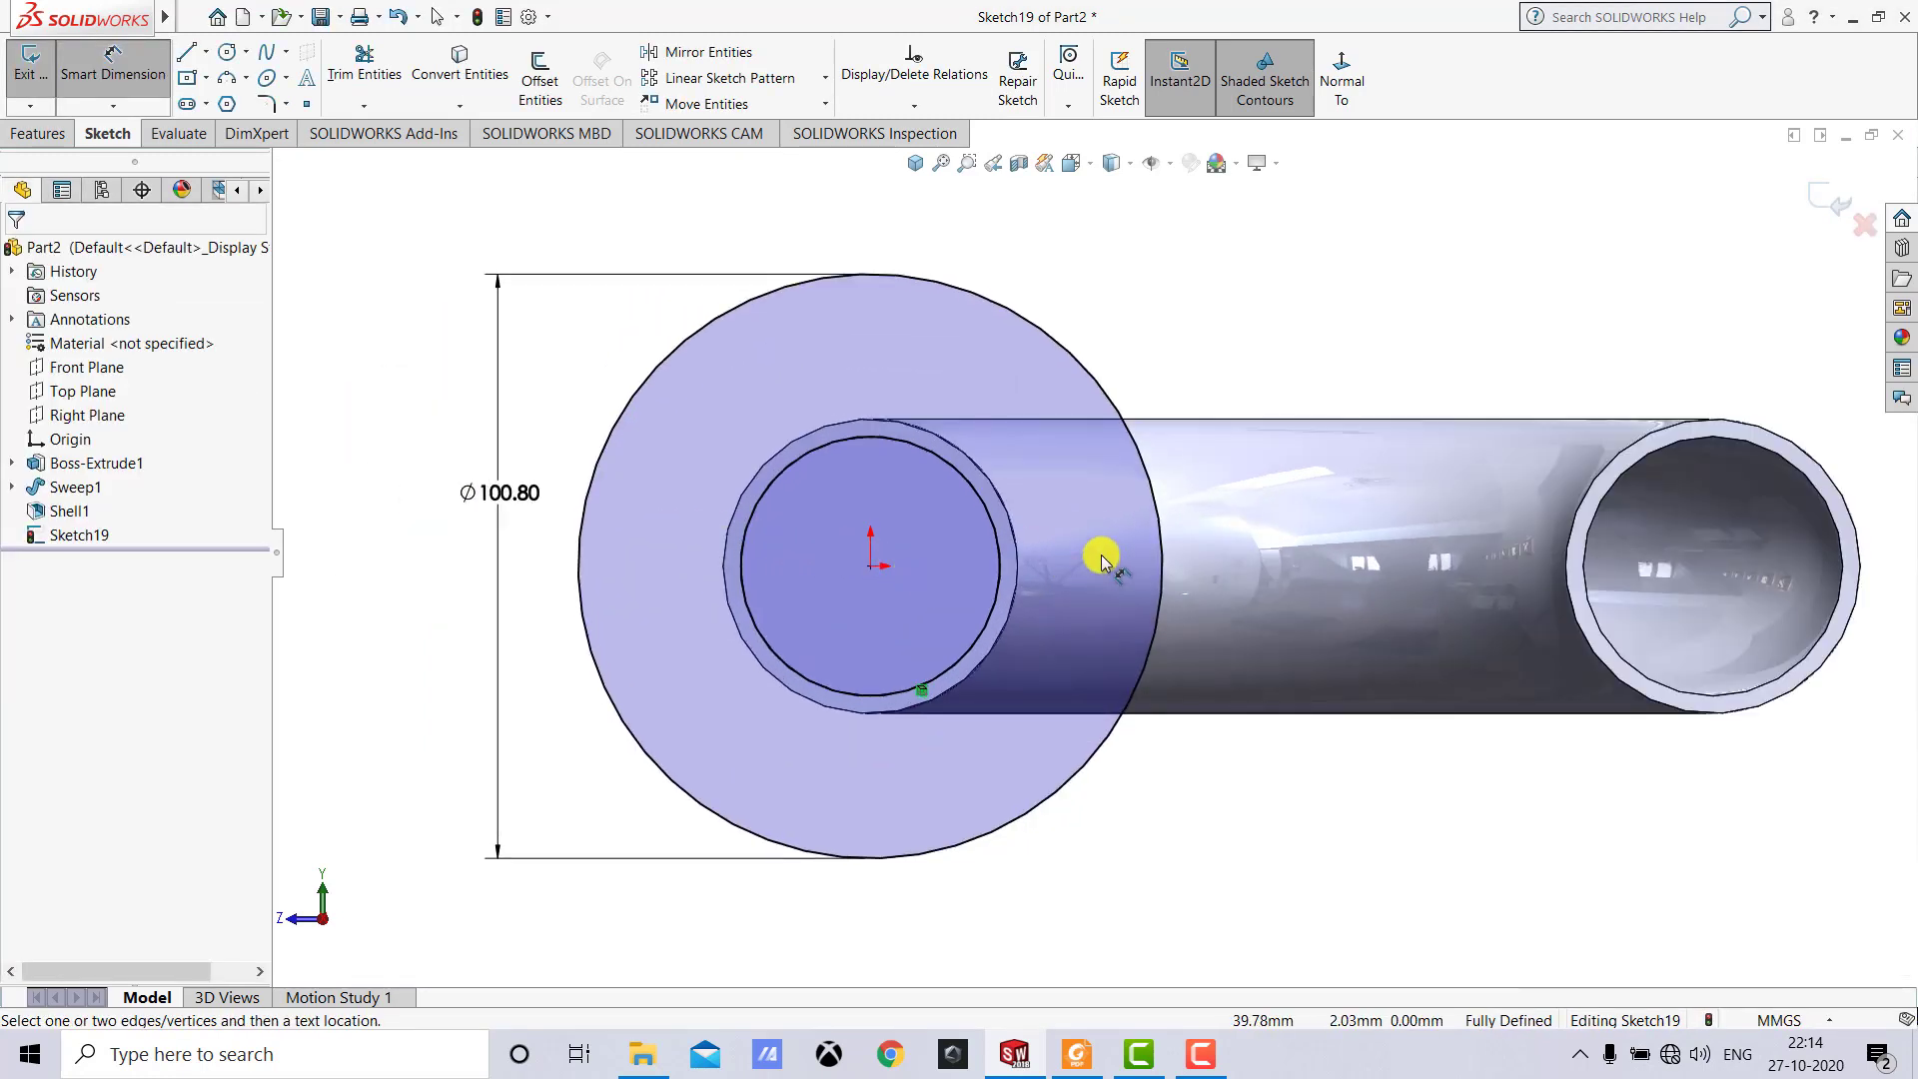
{"action": "left_click", "coordinate": [1068, 1061]}
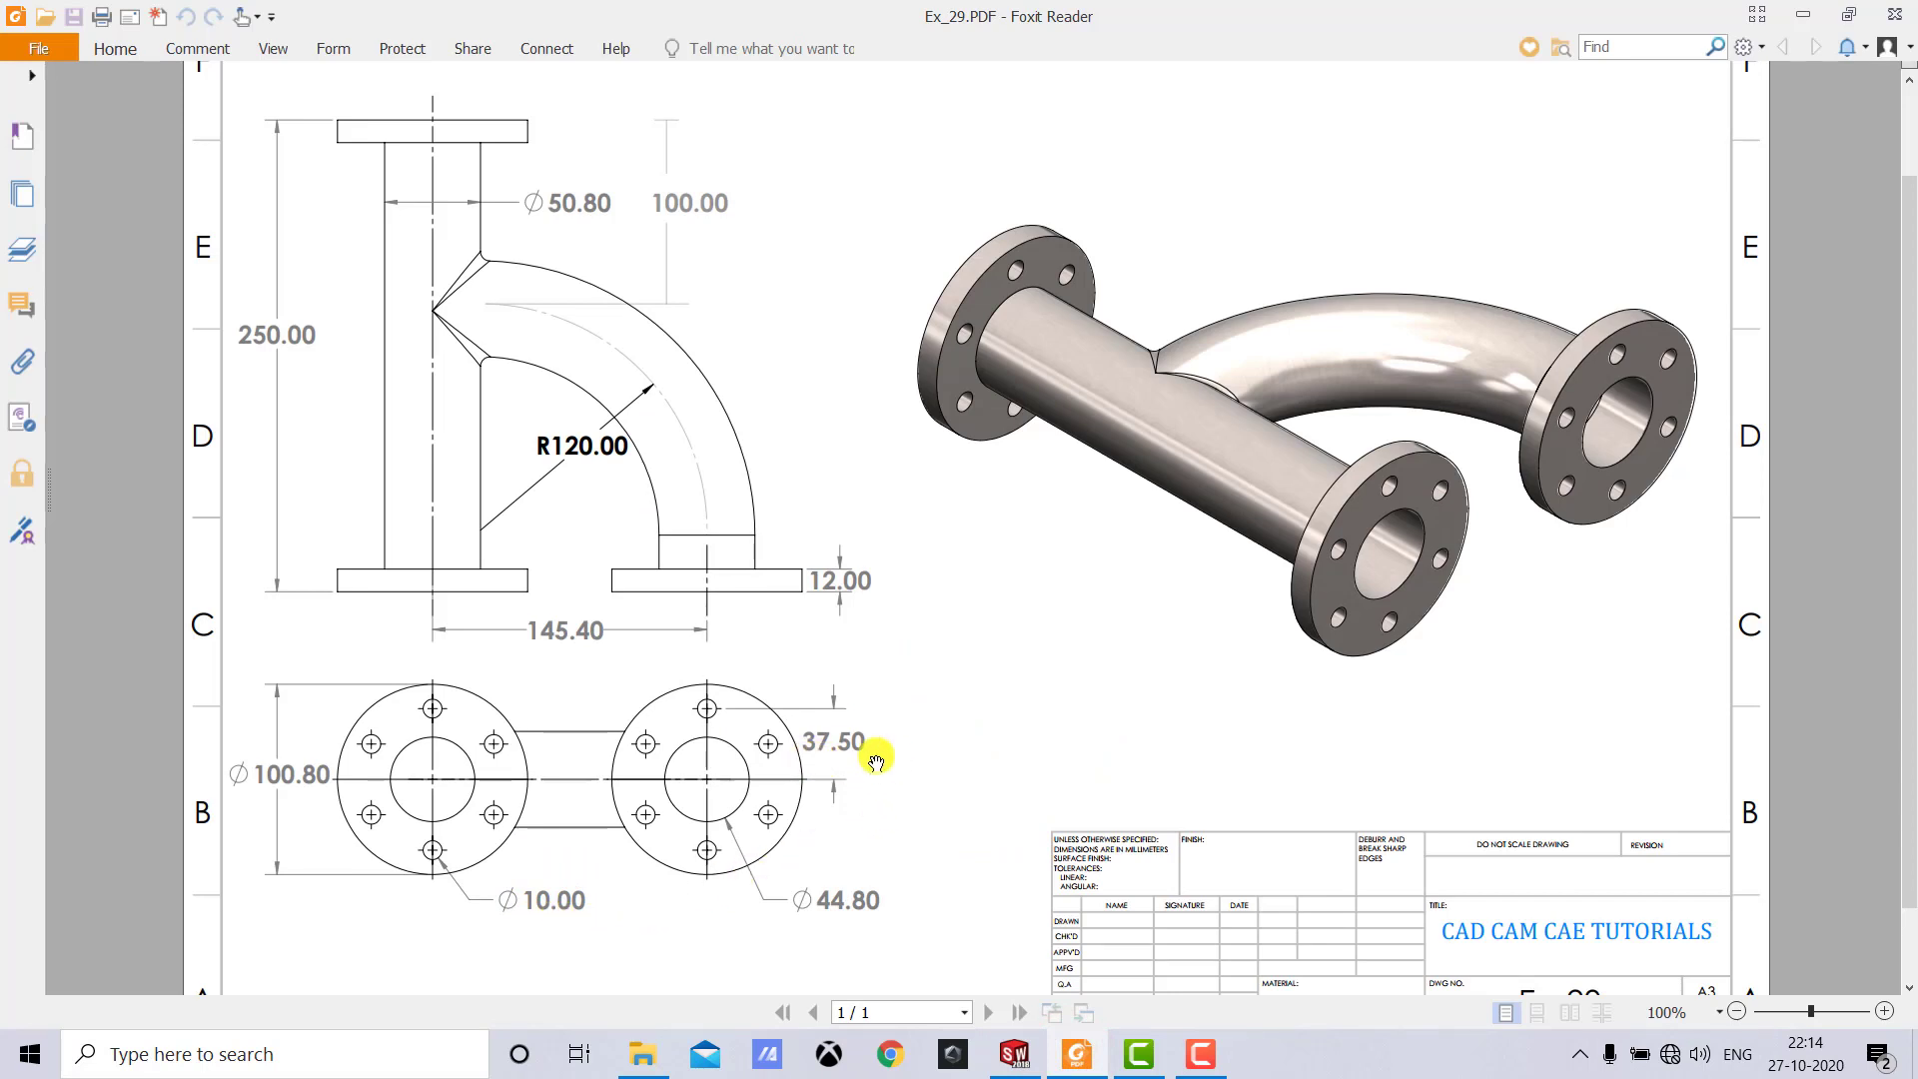
{"action": "left_click", "coordinate": [1015, 1055]}
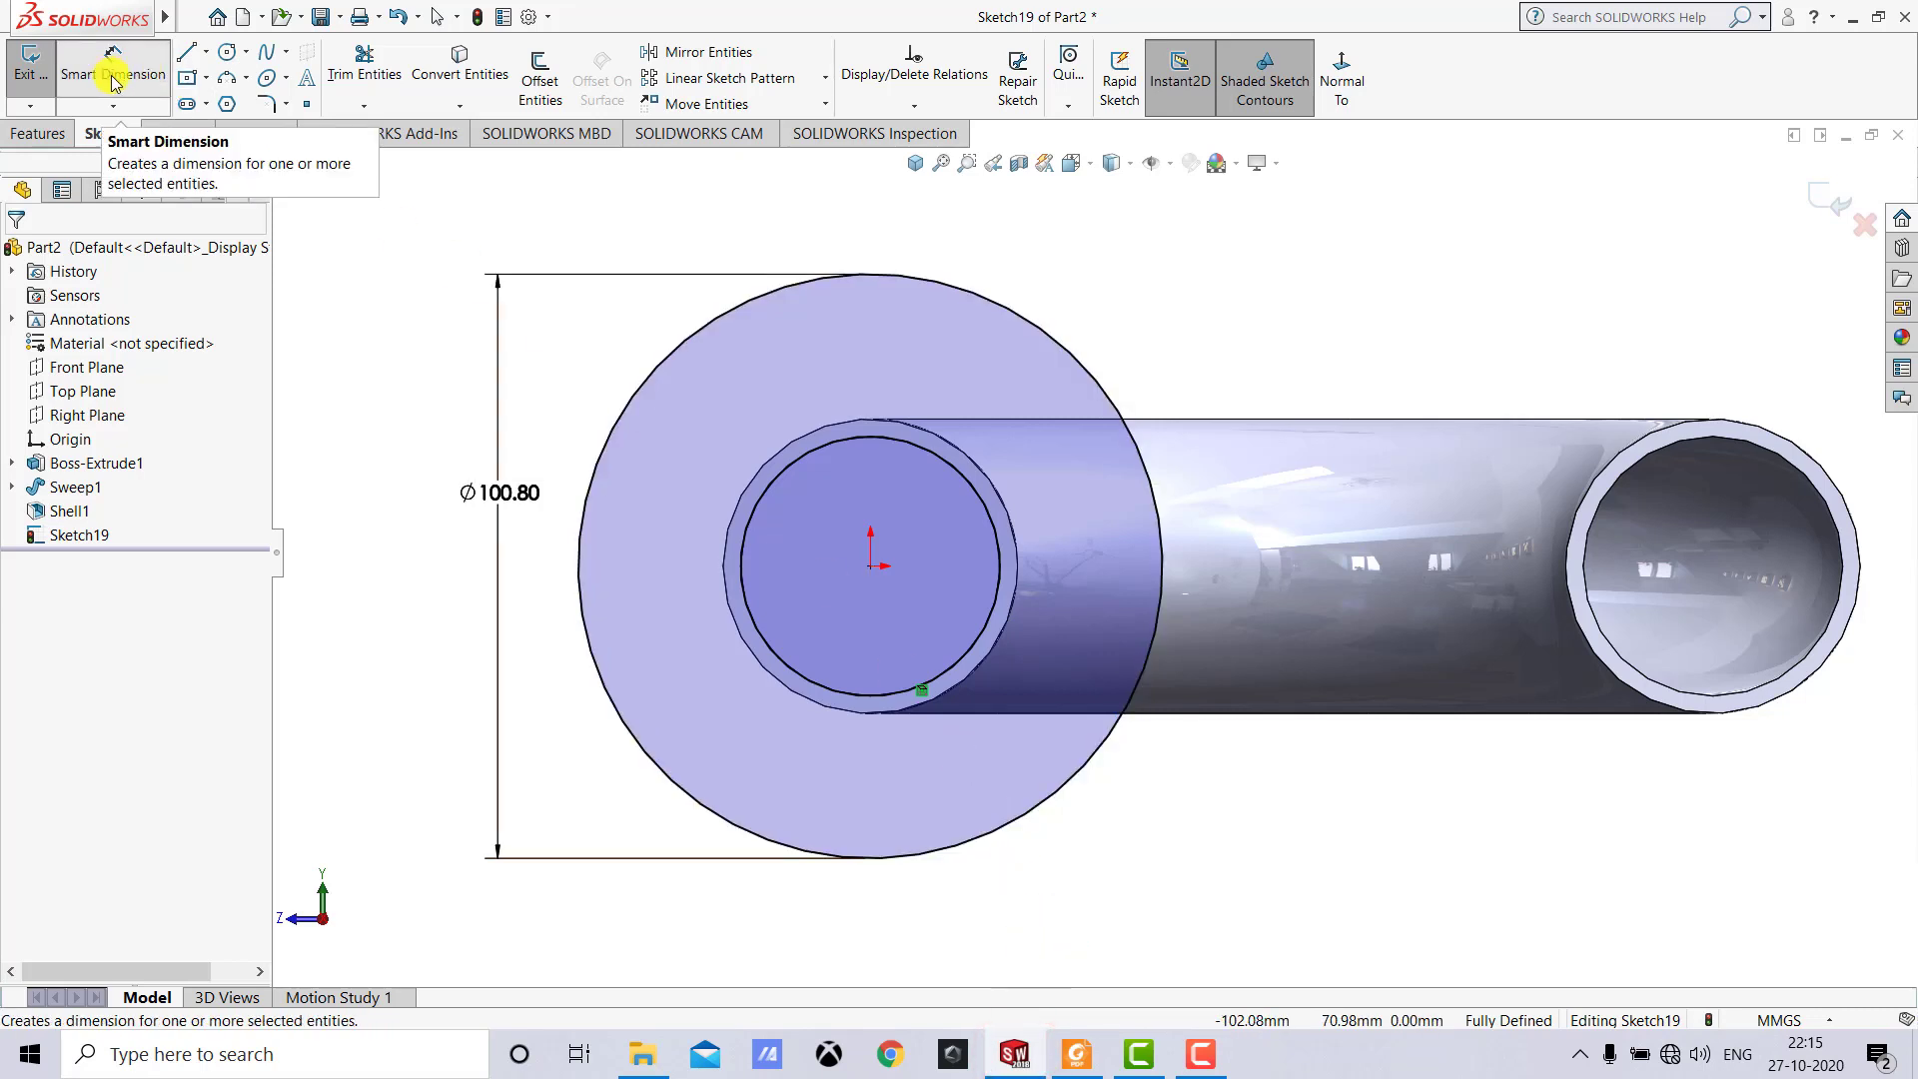
{"action": "left_click", "coordinate": [113, 65]}
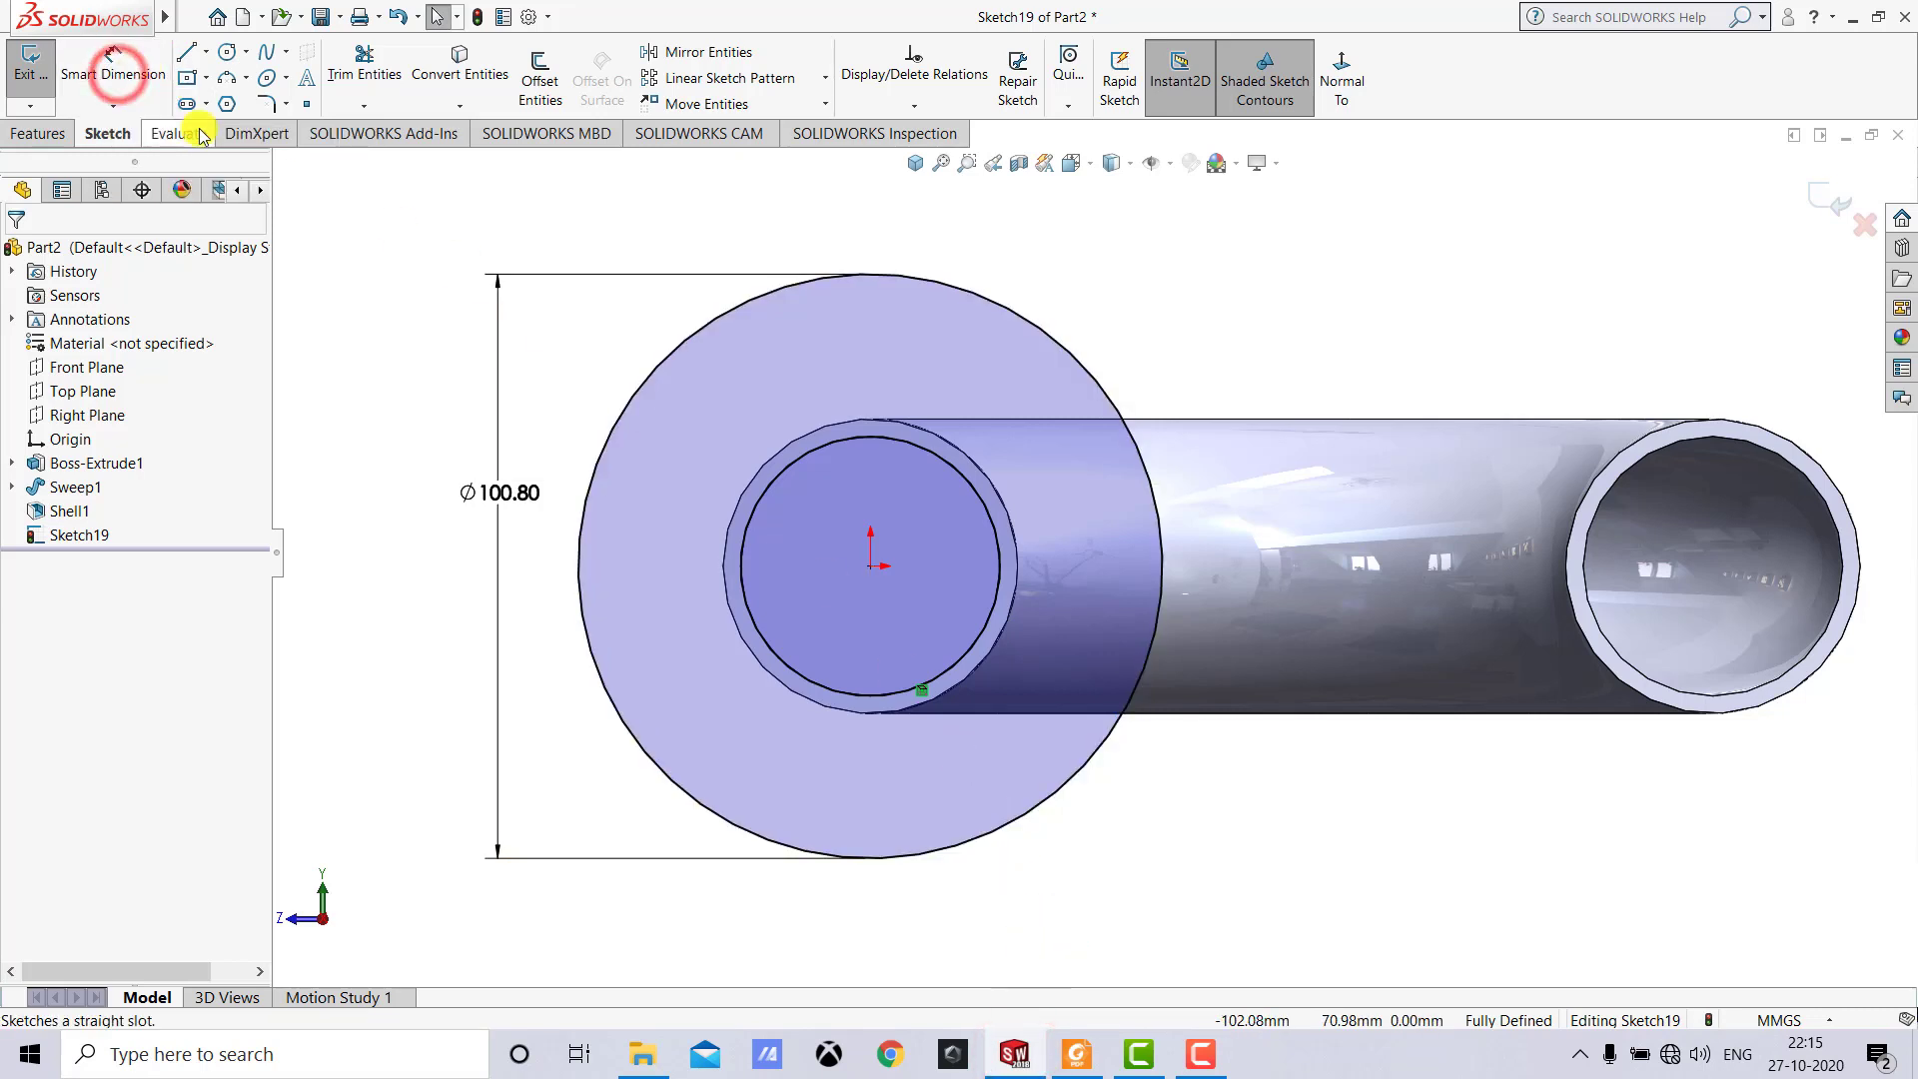
{"action": "left_click", "coordinate": [229, 58]}
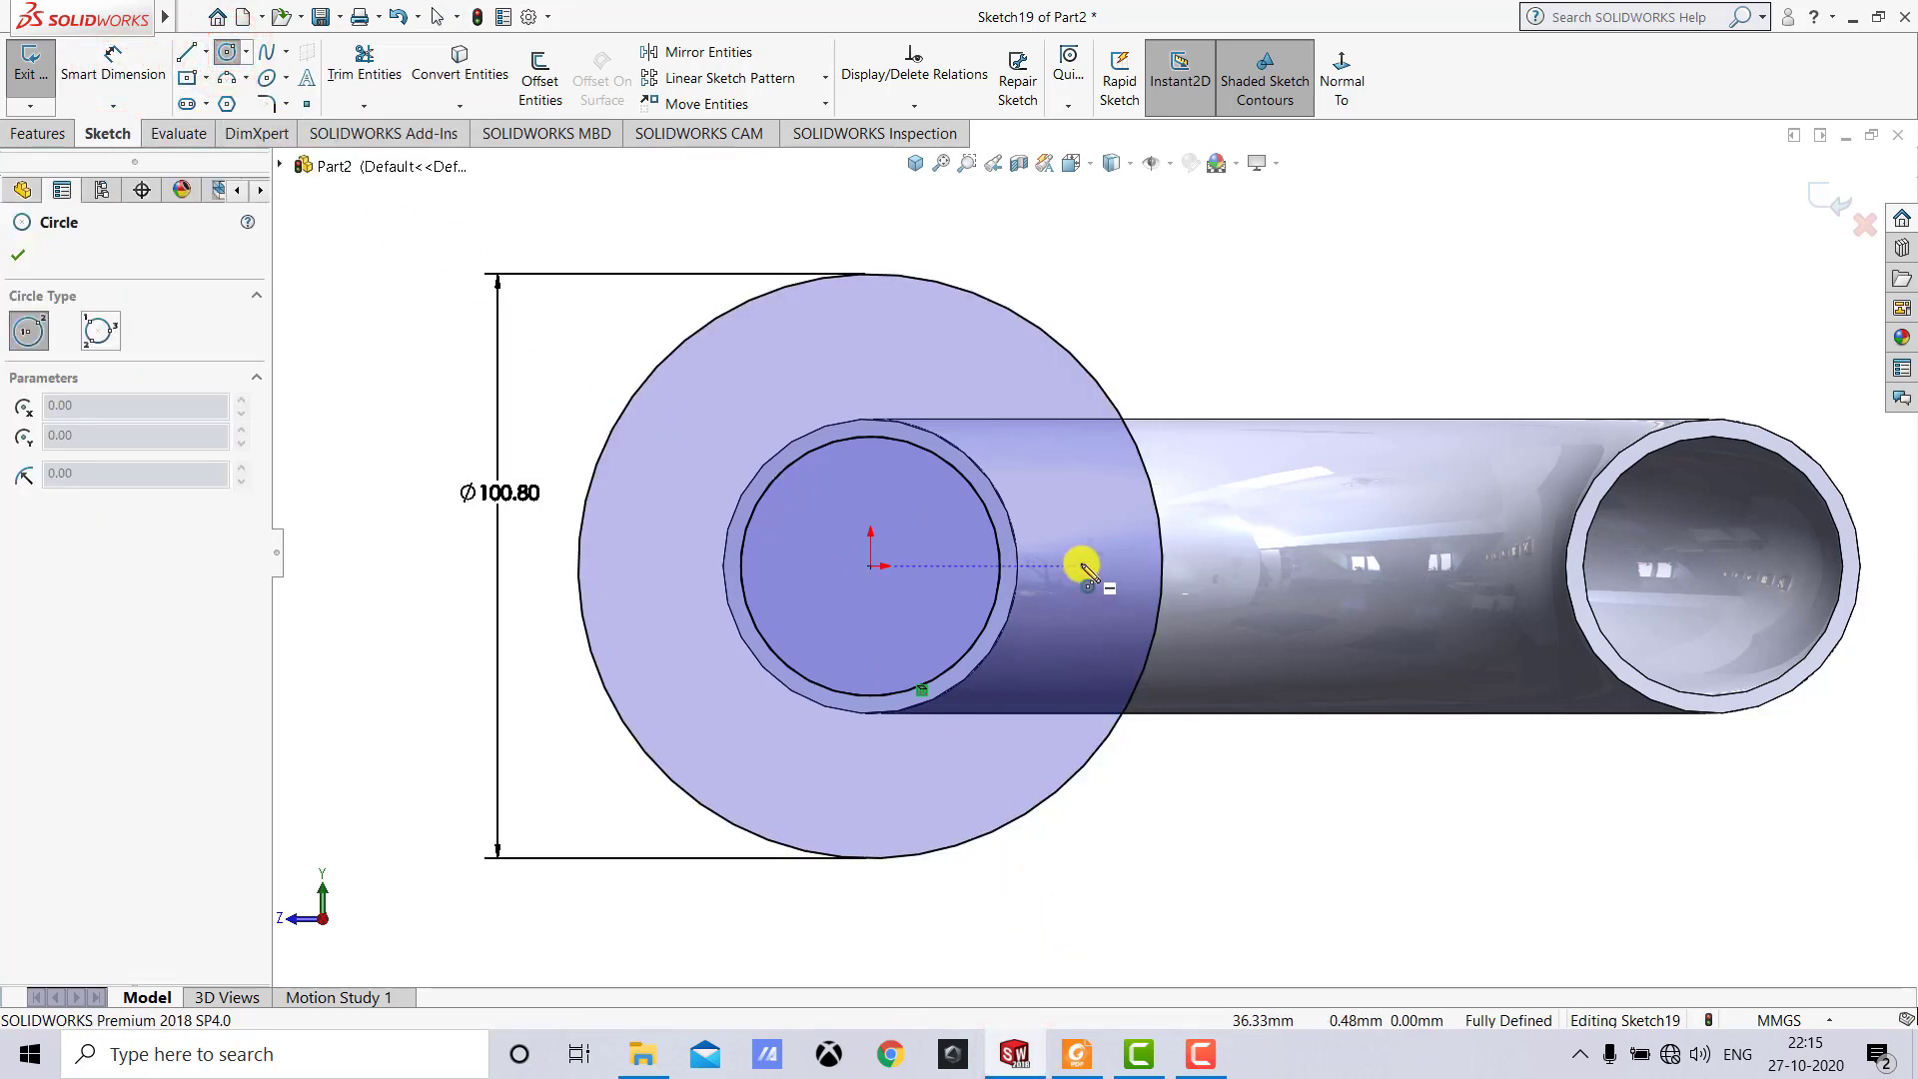
{"action": "left_click_drag", "start_coordinate": [1088, 566], "coordinate": [1103, 598]}
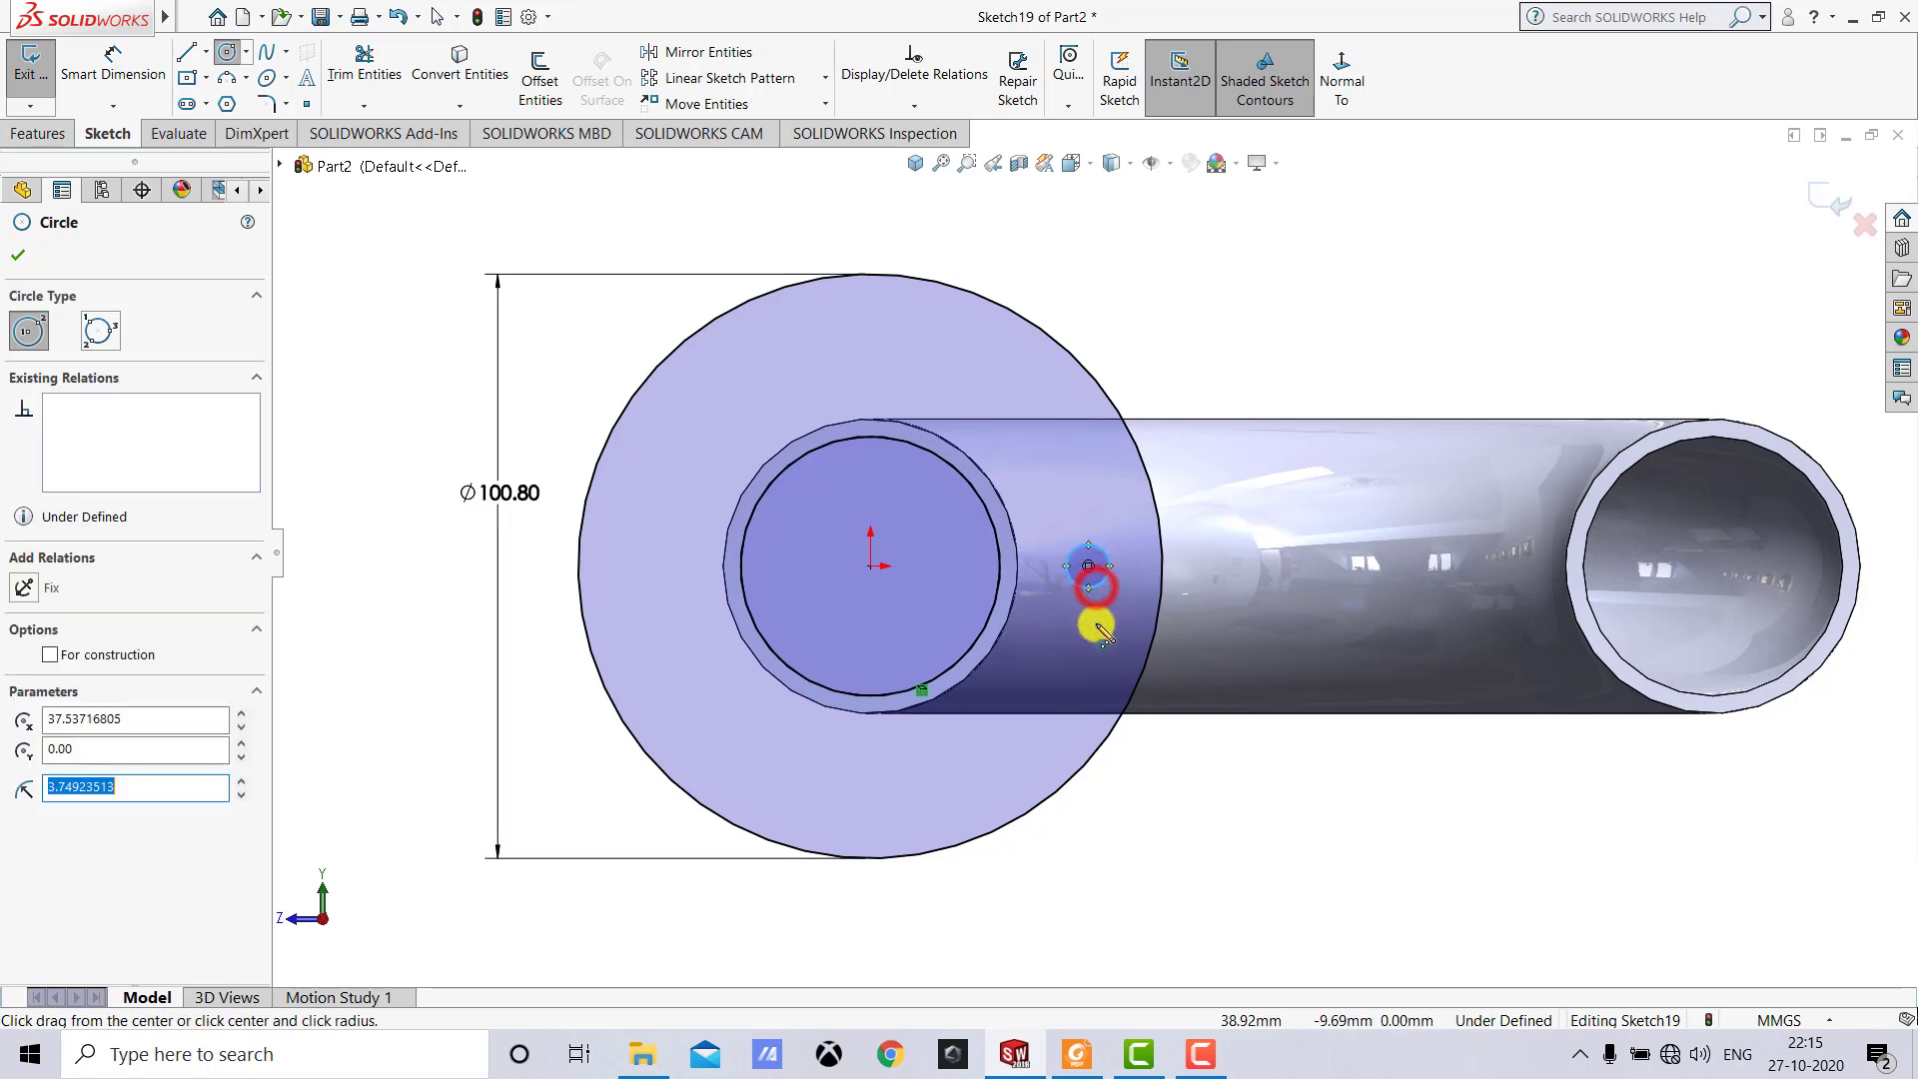
Dimension the small bolt-hole circle with a diameter of 10 mm.
{"action": "key", "text": "Escape"}
{"action": "left_click", "coordinate": [126, 70]}
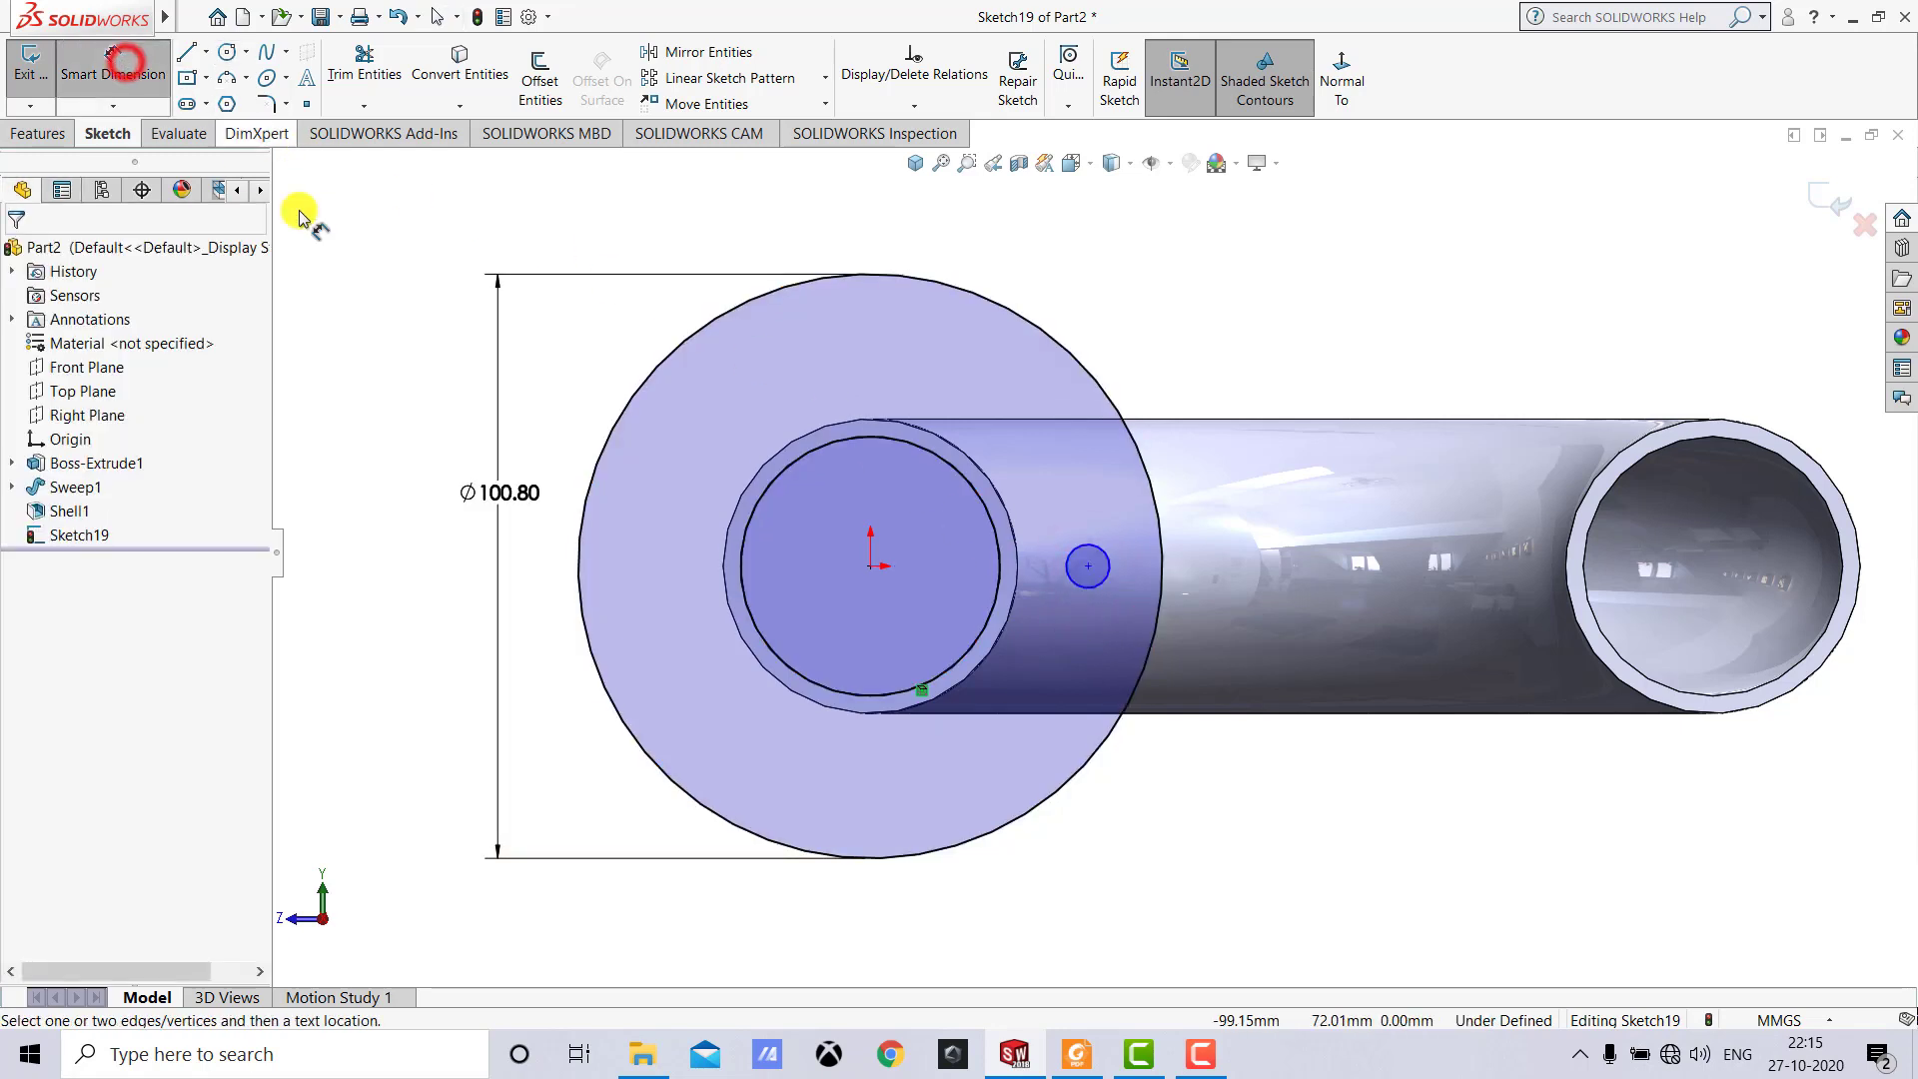
{"action": "left_click", "coordinate": [1101, 550]}
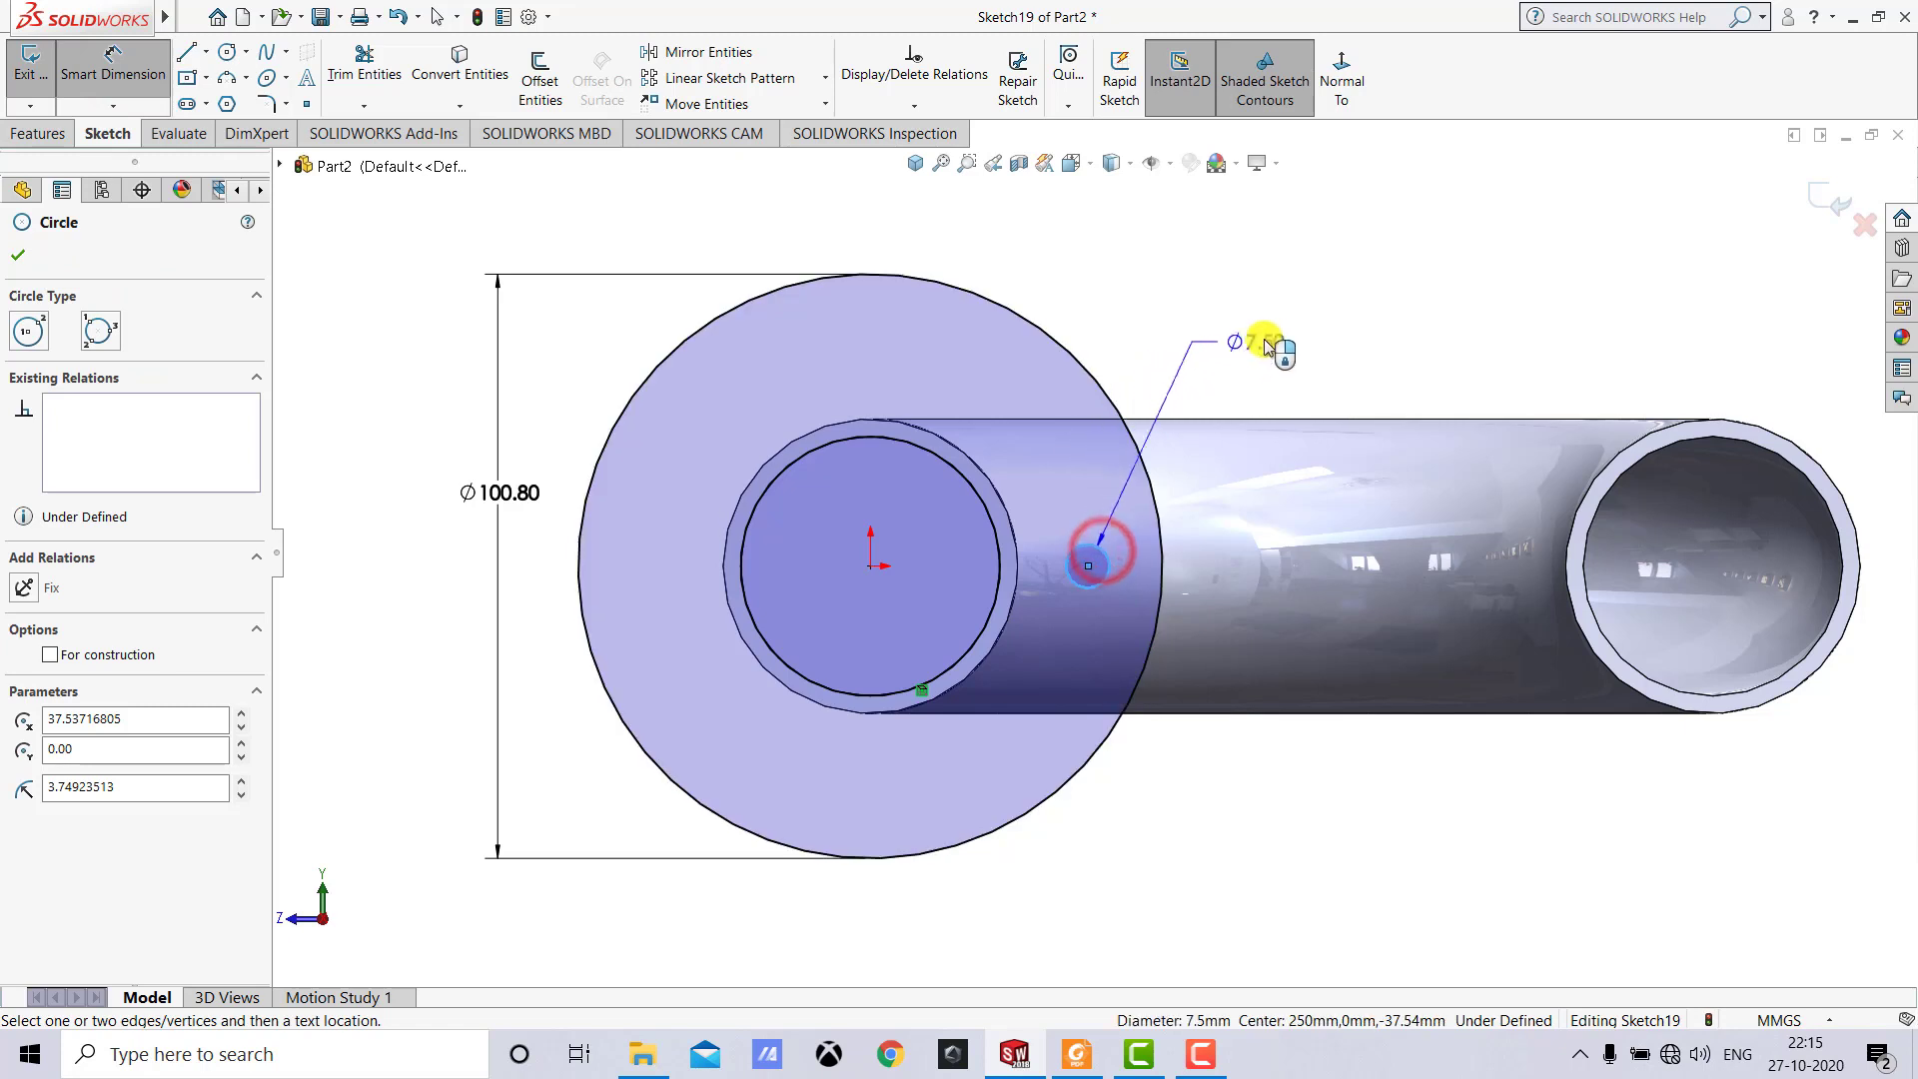
{"action": "left_click", "coordinate": [1266, 340]}
{"action": "type", "text": "10"}
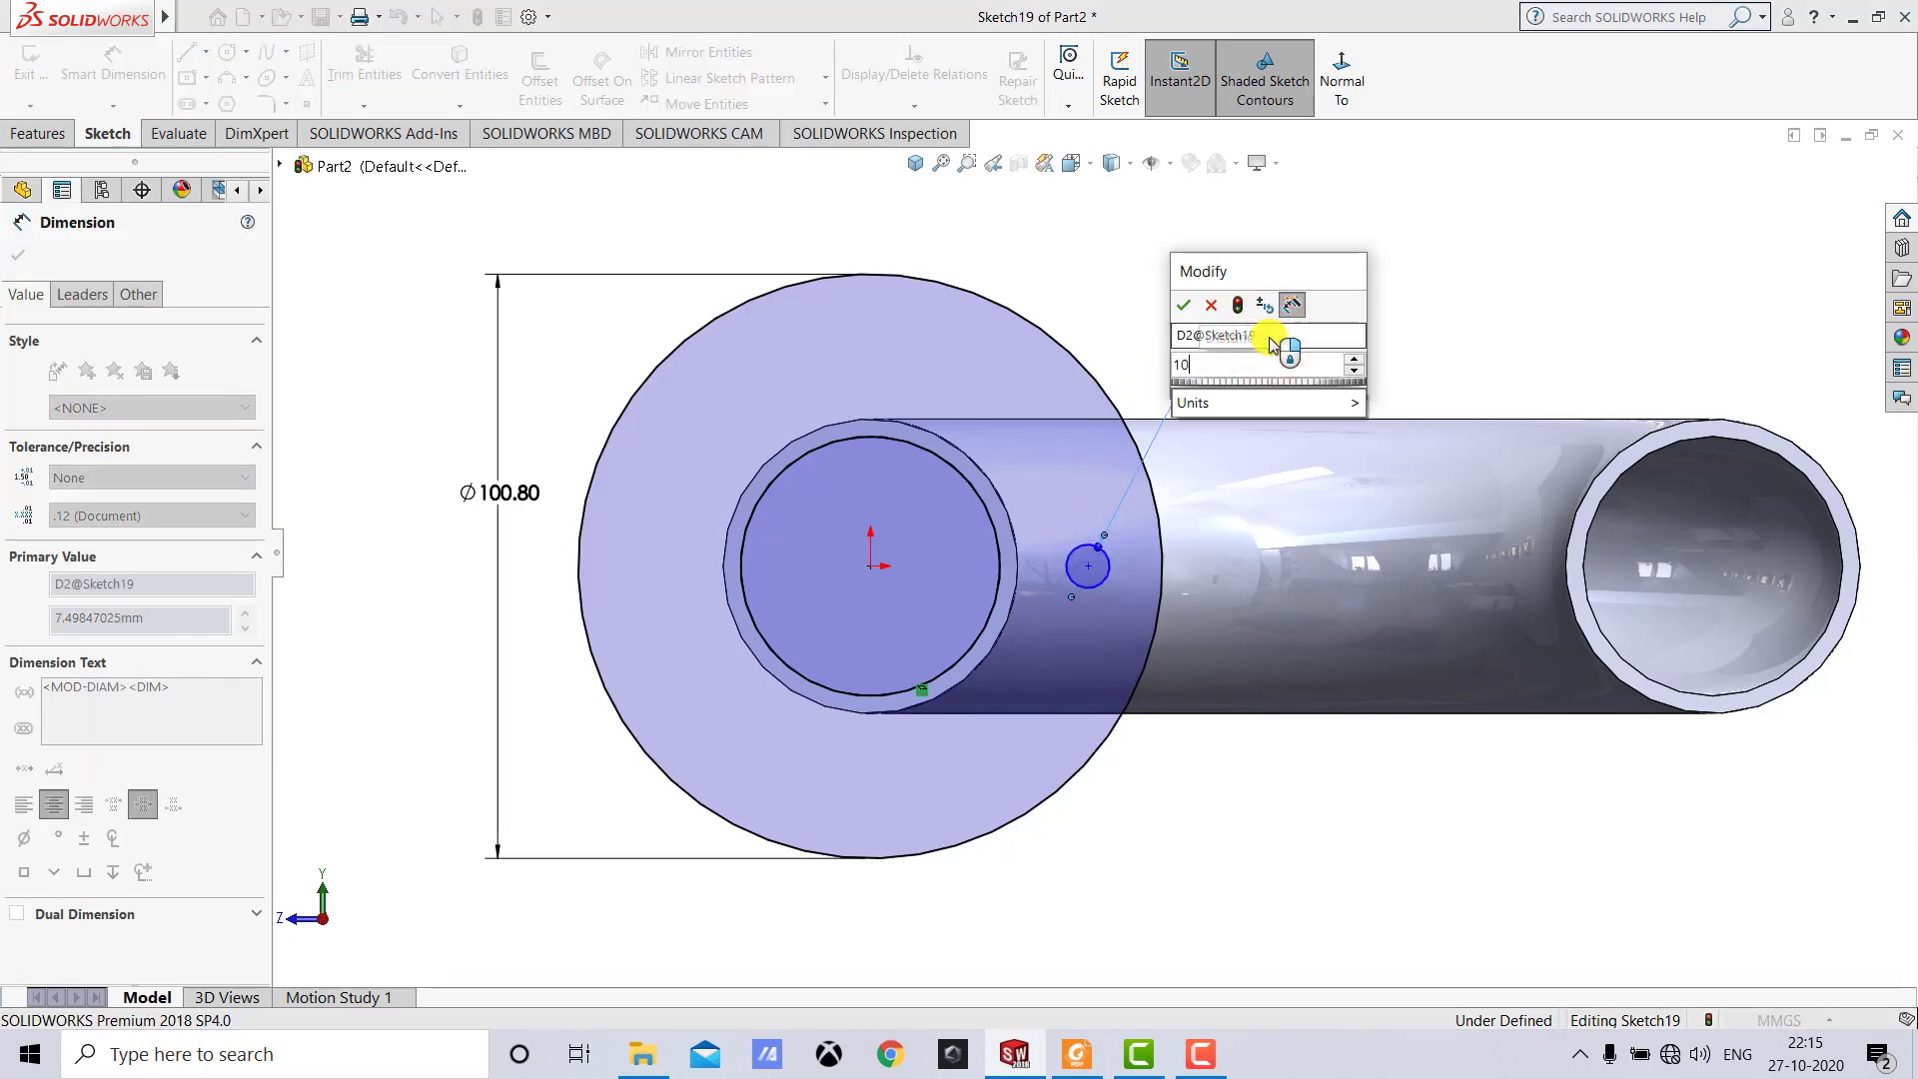
{"action": "key", "text": "Return"}
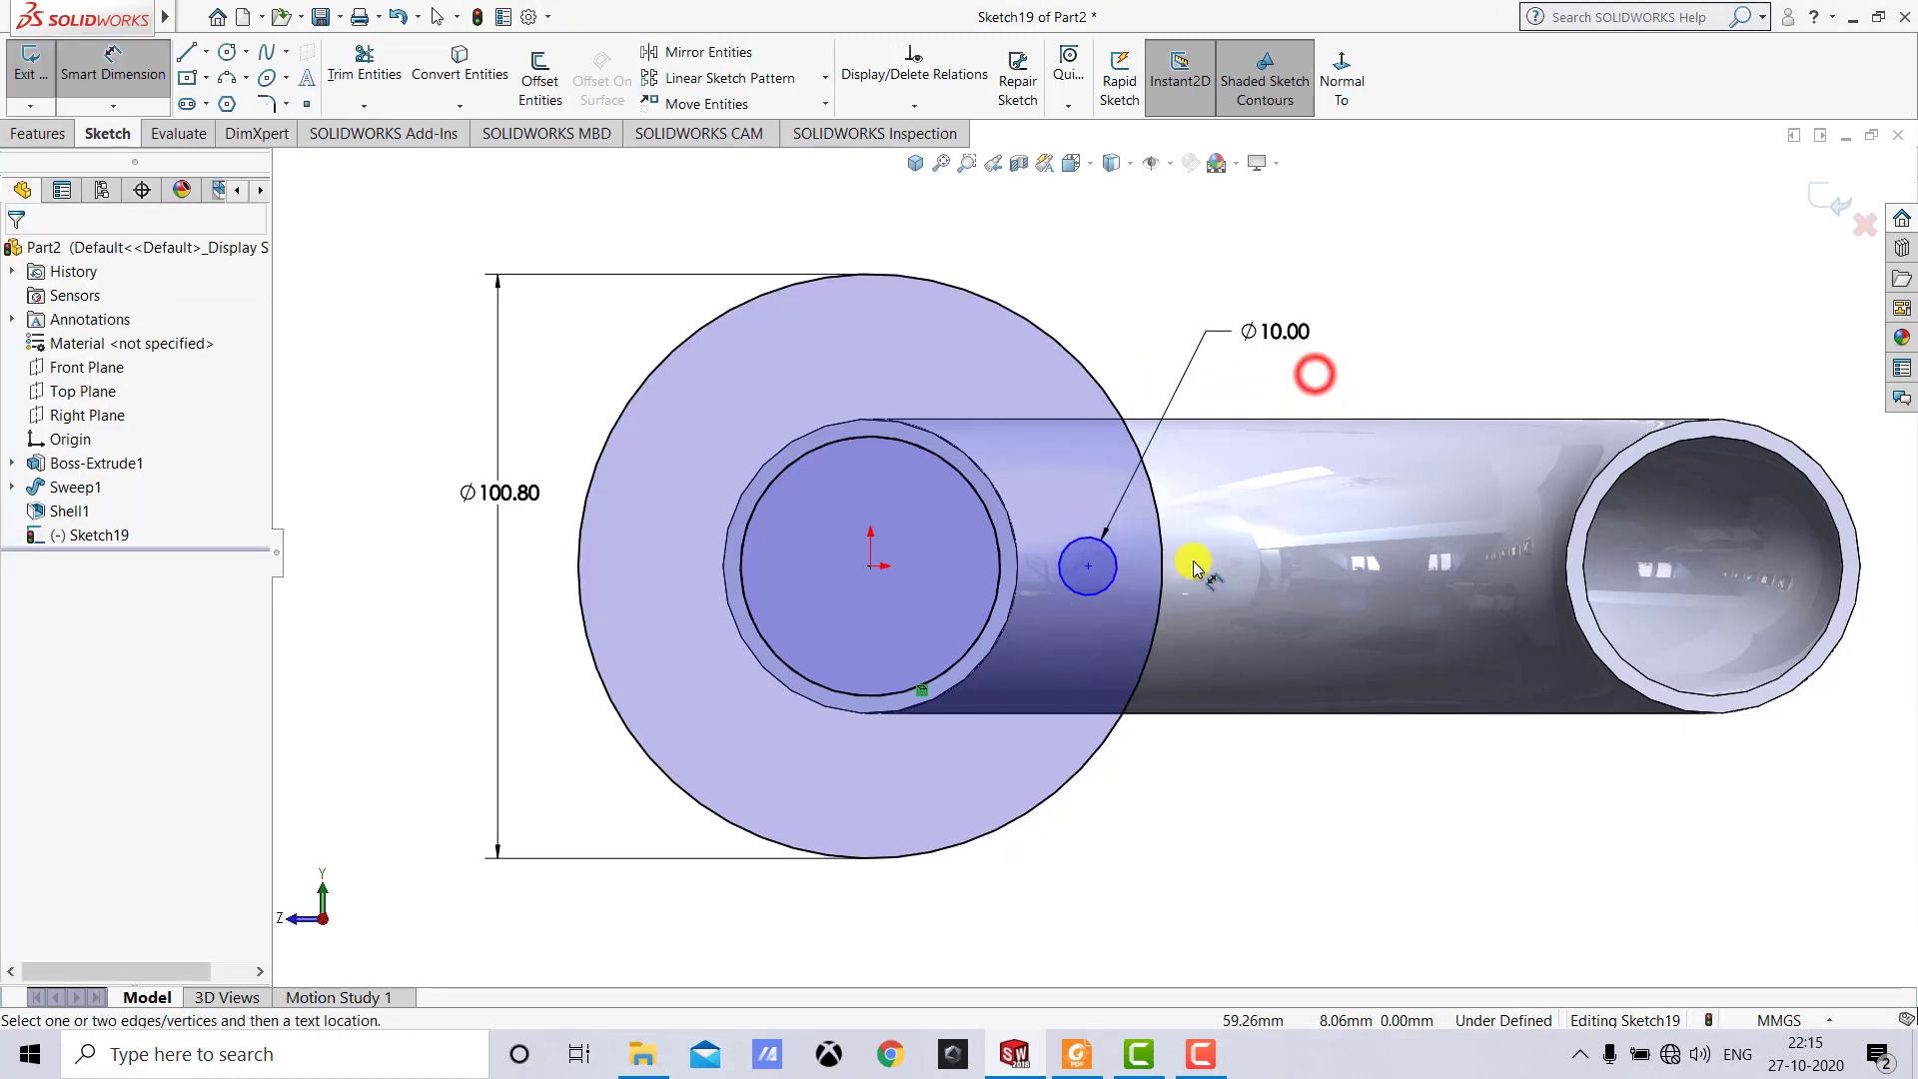
Dimension the horizontal distance between the bolt-hole centre and the sketch origin as 37.5 mm.
{"action": "left_click", "coordinate": [1088, 566]}
{"action": "left_click", "coordinate": [868, 567]}
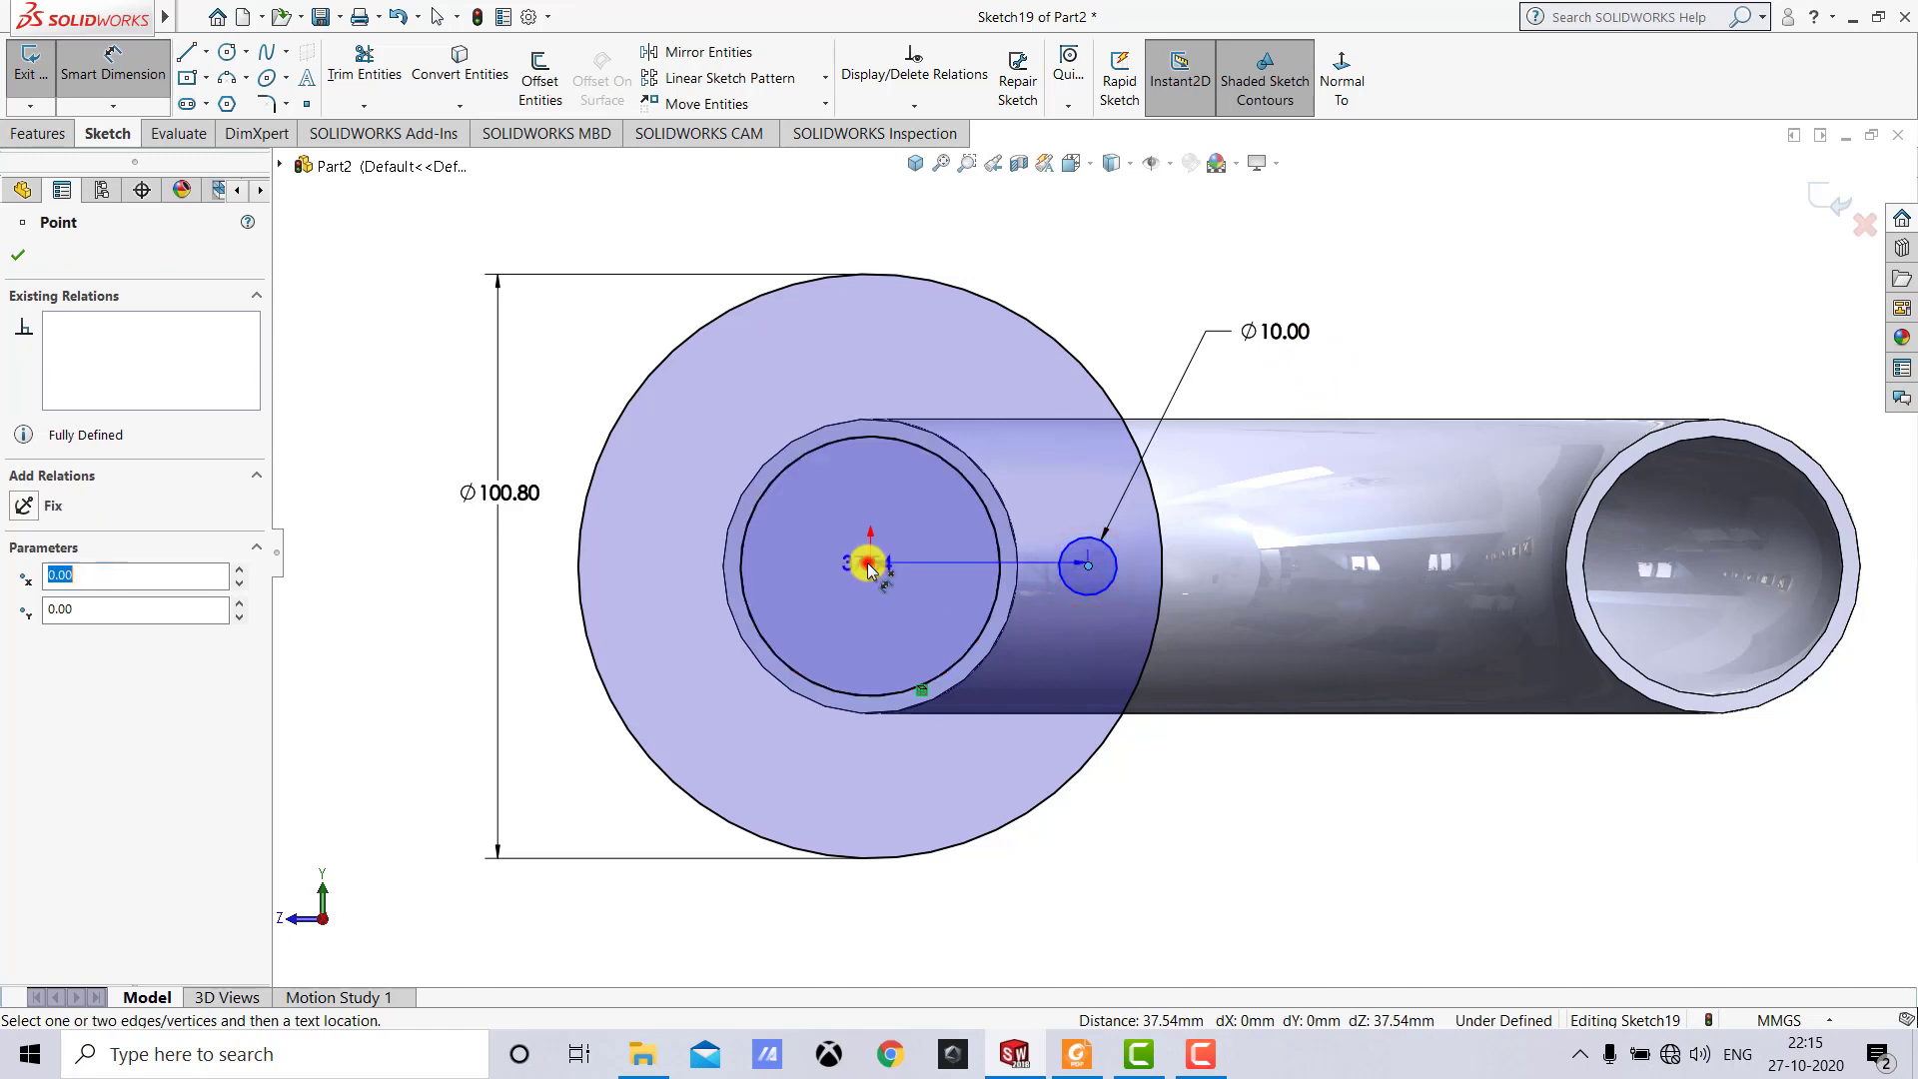
{"action": "left_click", "coordinate": [1032, 936]}
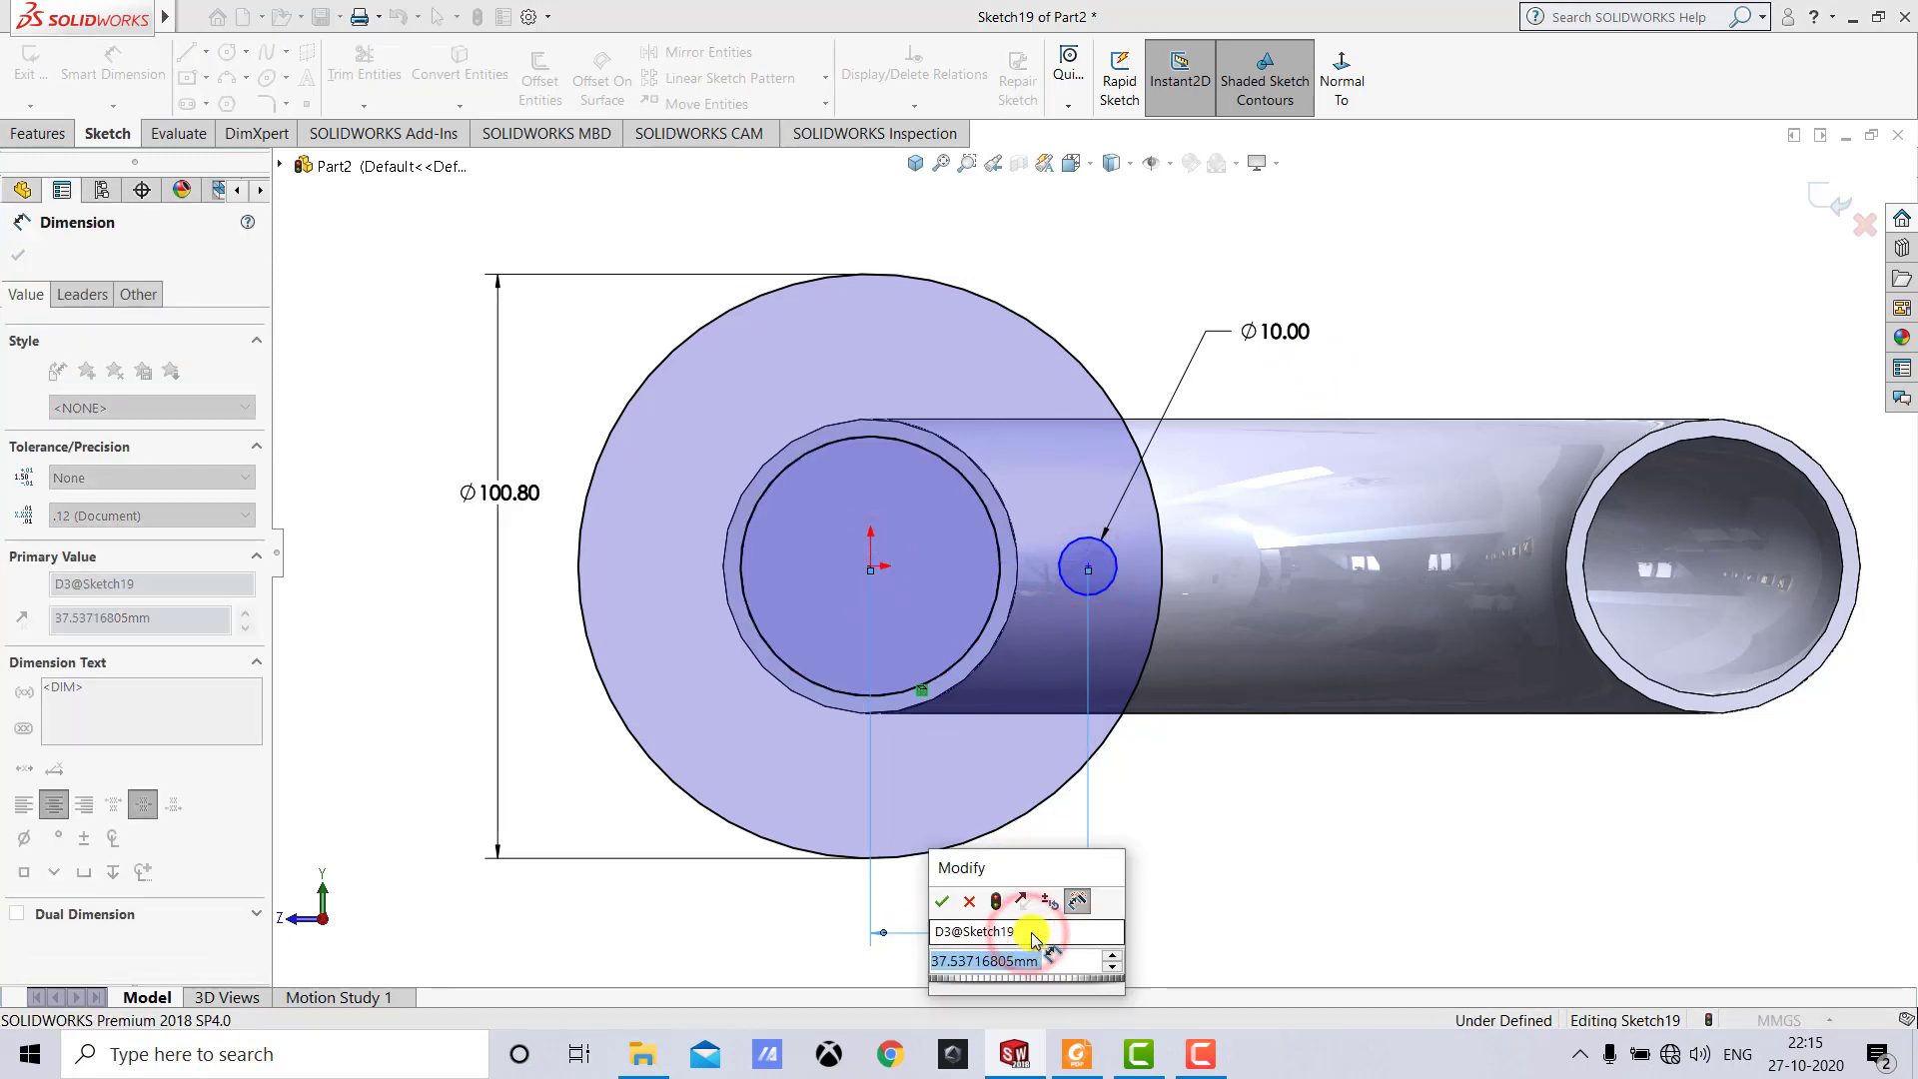
{"action": "type", "text": "37.5"}
{"action": "key", "text": "Return"}
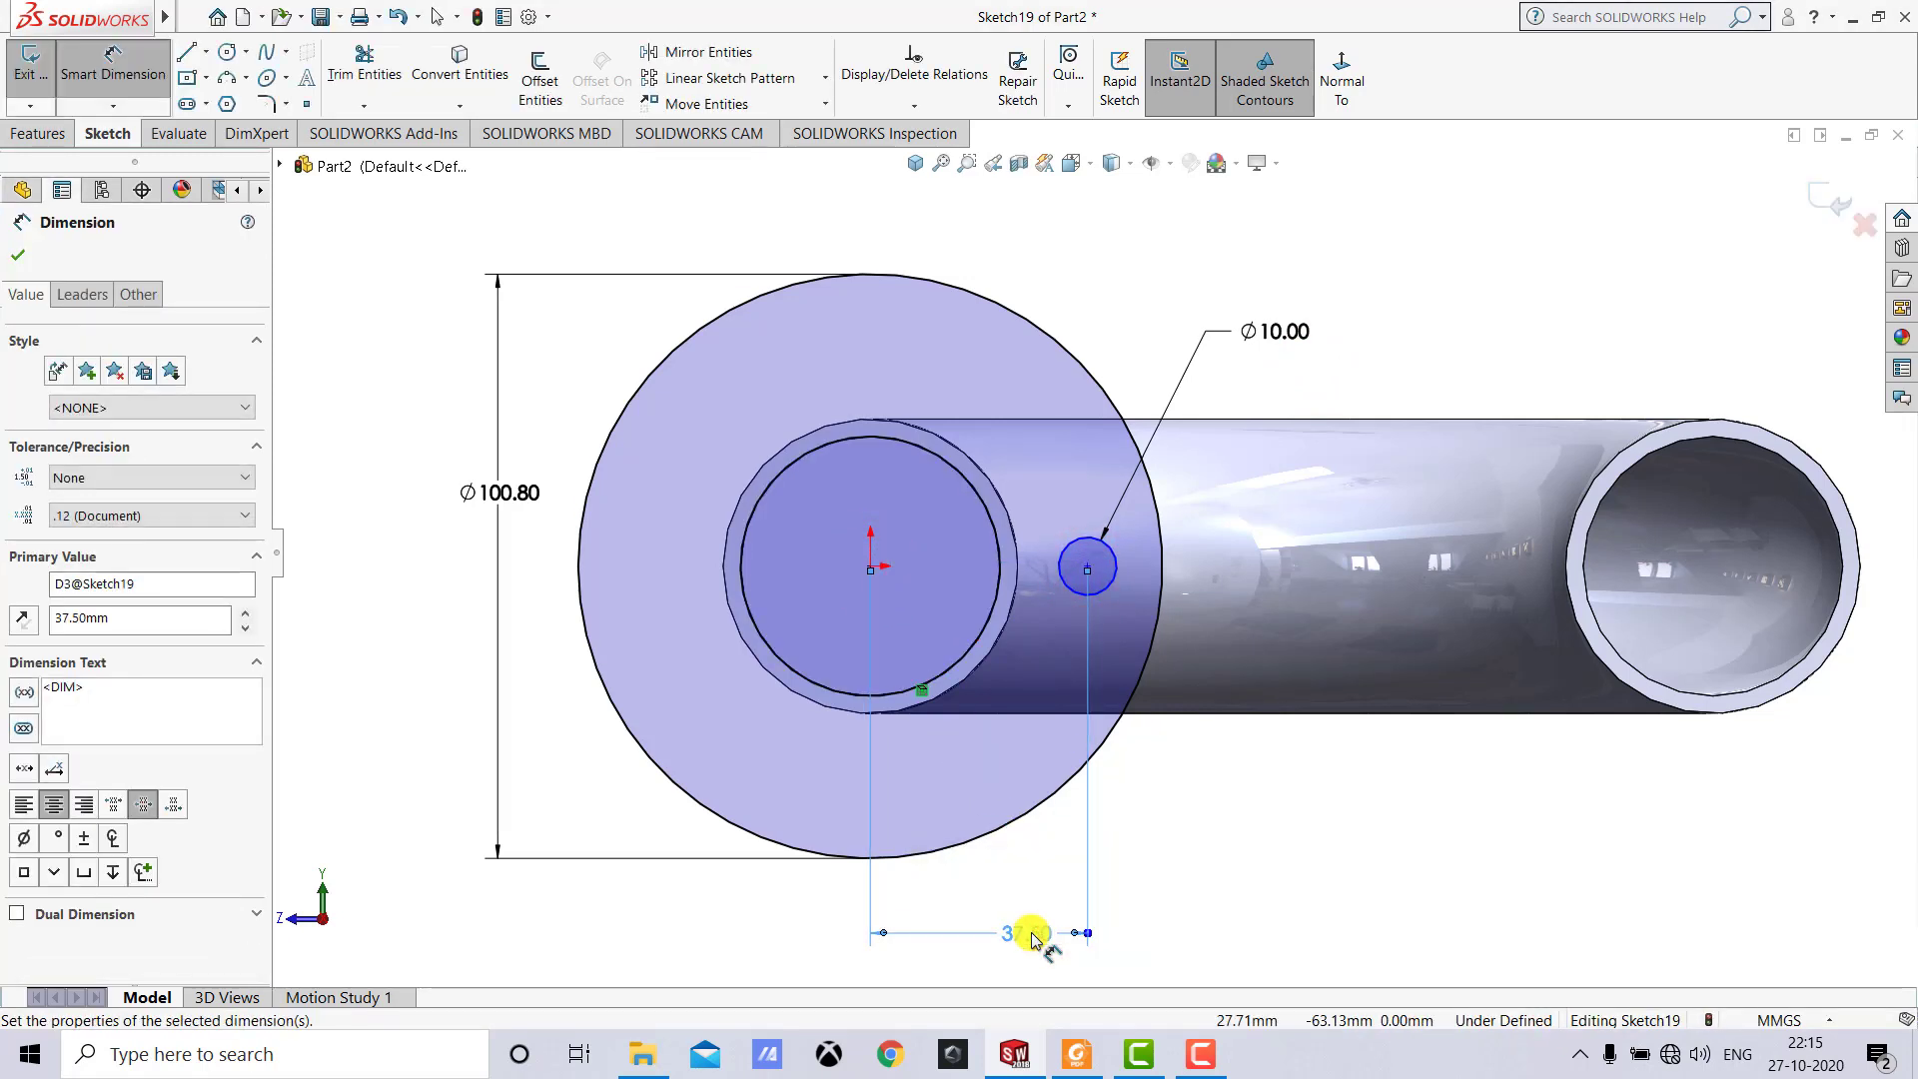
{"action": "left_click", "coordinate": [1248, 847]}
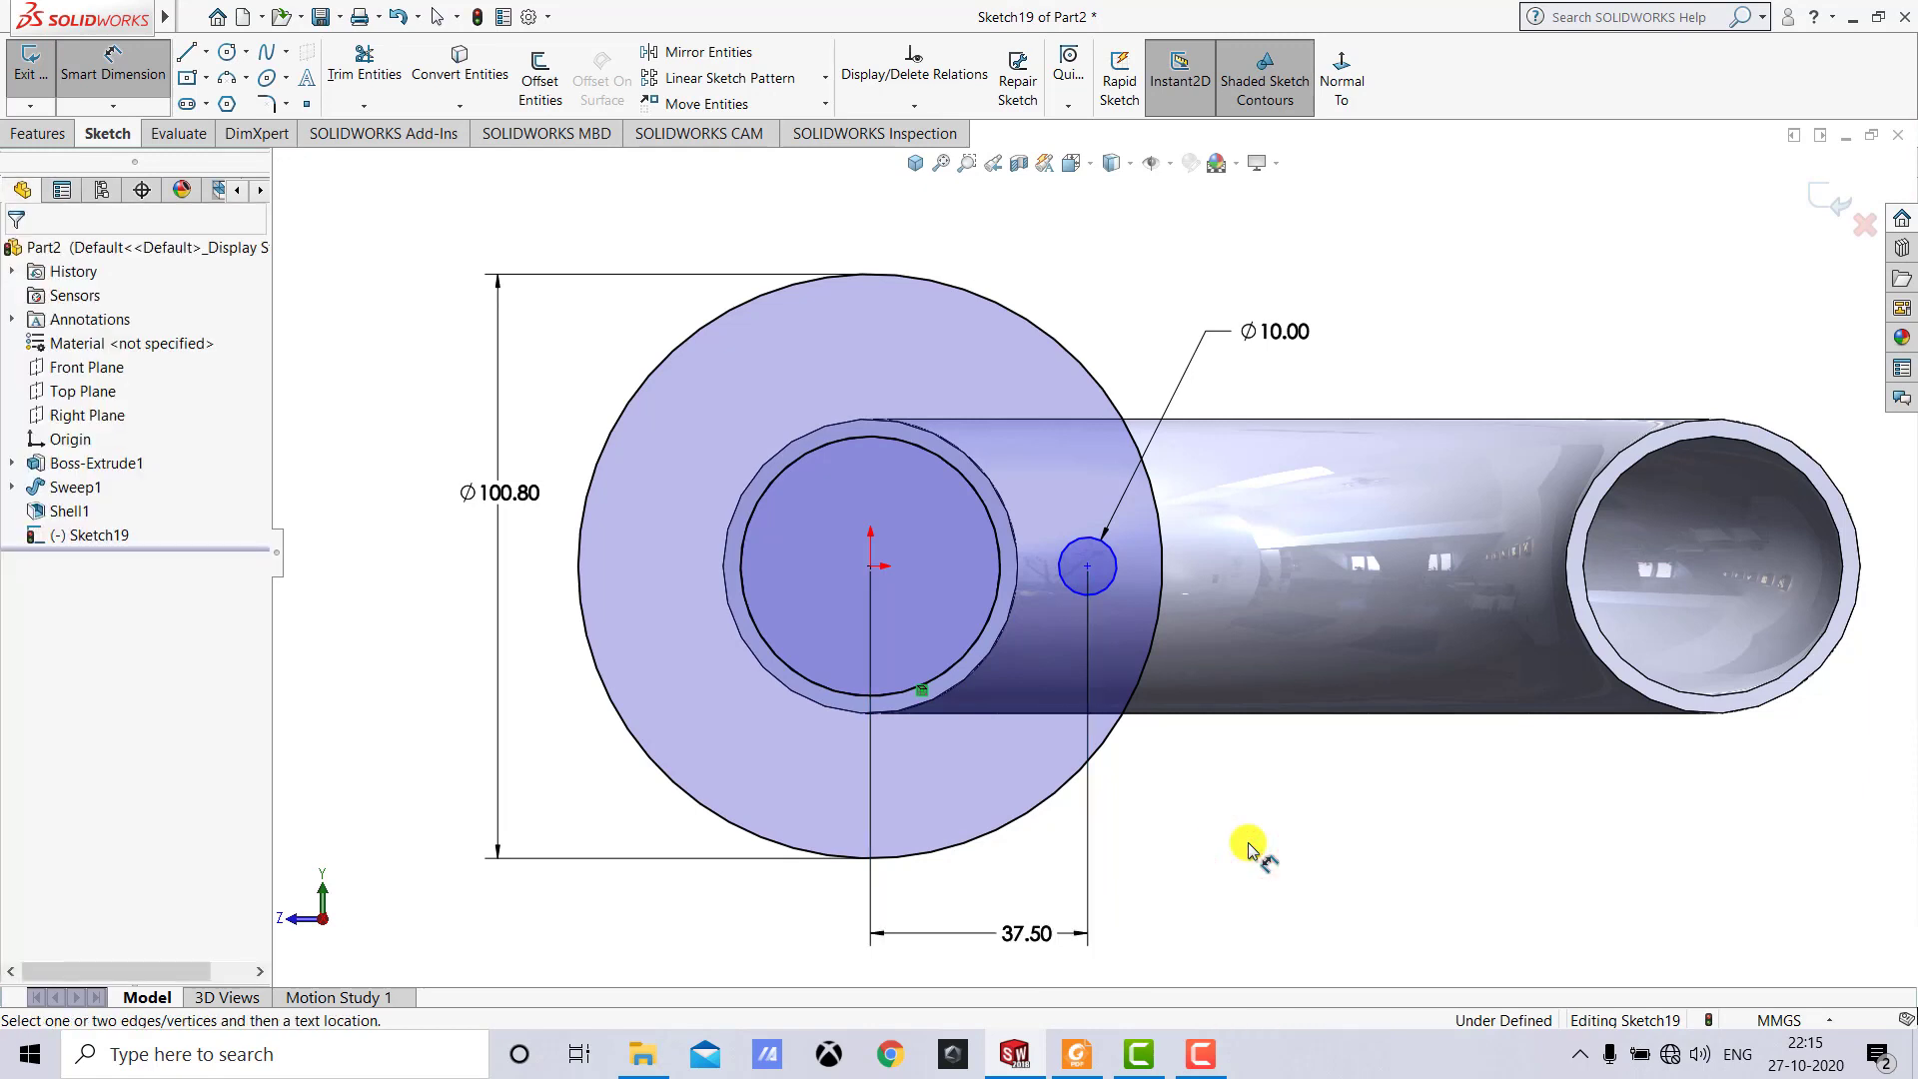
{"action": "key", "text": "Escape"}
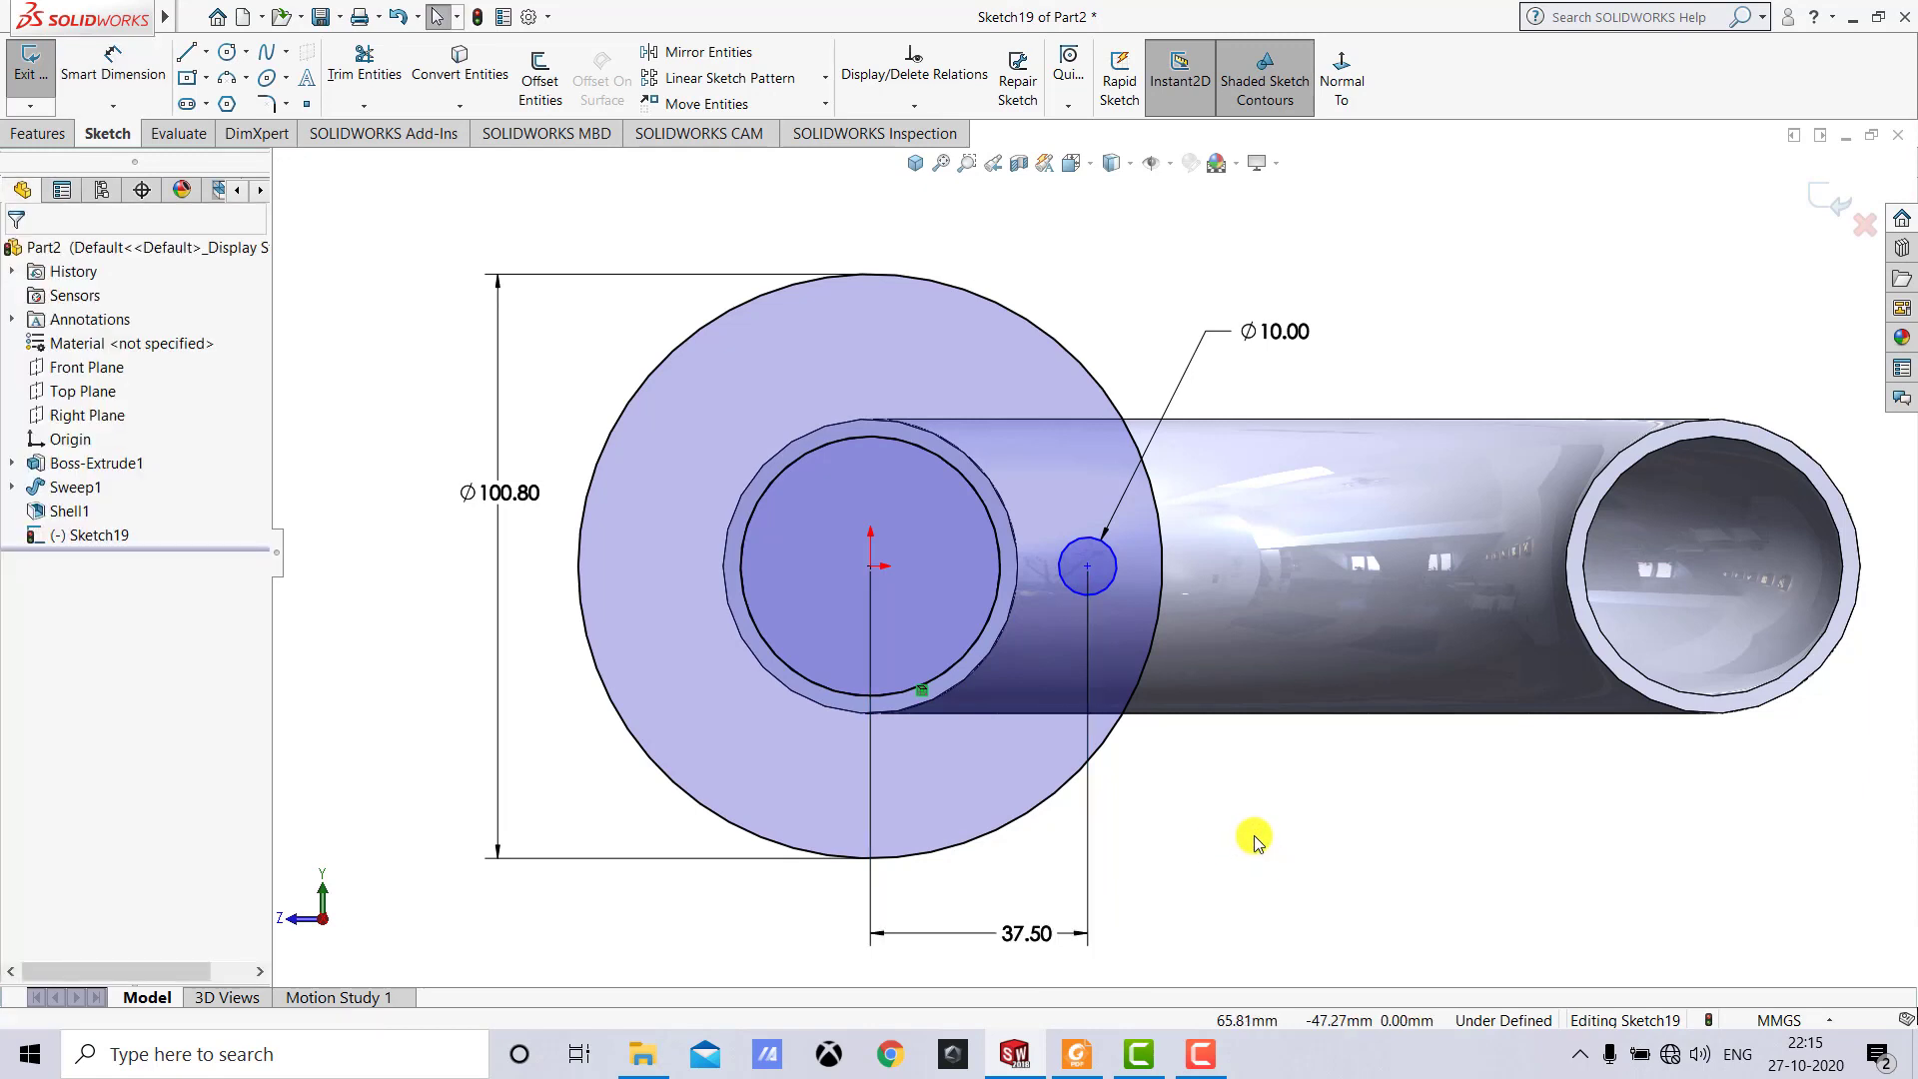
Add a horizontal relation between the bolt-hole circle's centre and the flange centre.
{"action": "left_click", "coordinate": [1090, 571]}
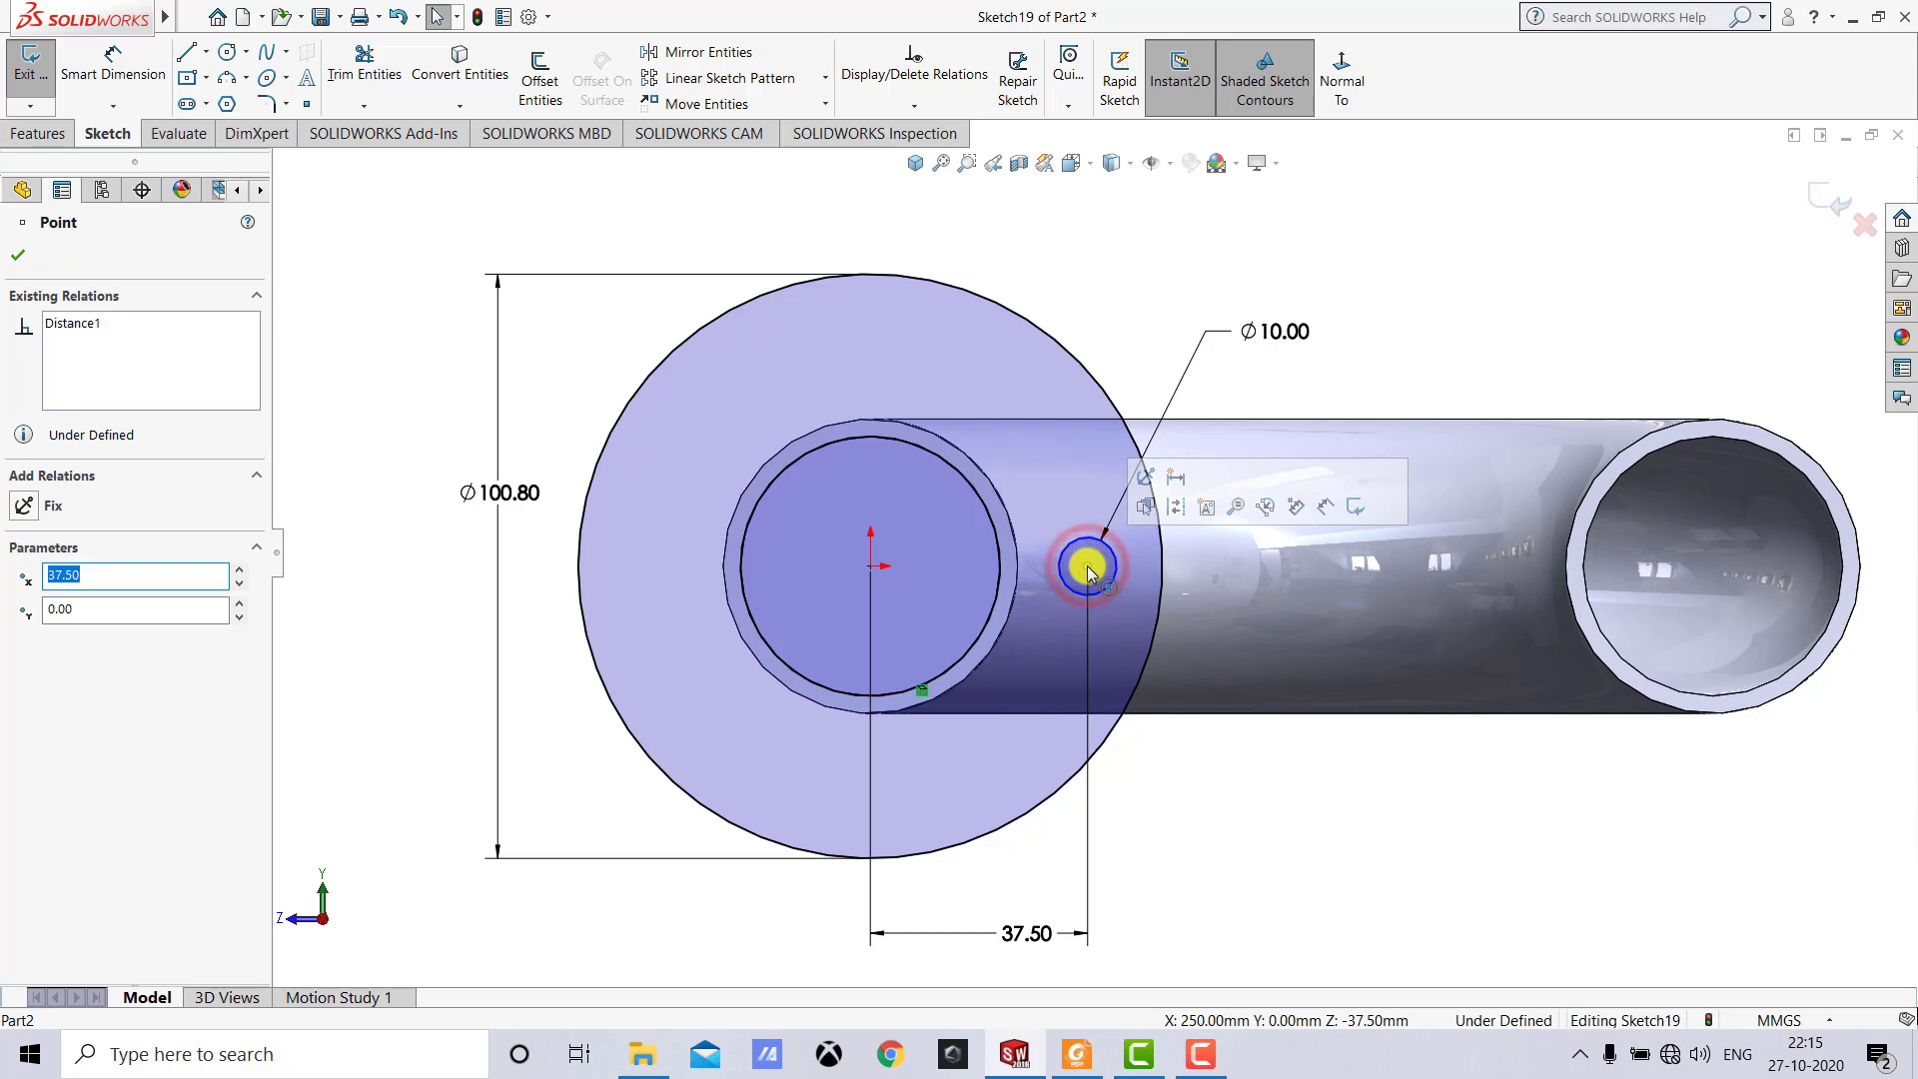
{"action": "left_click", "coordinate": [871, 567], "text": "ctrl"}
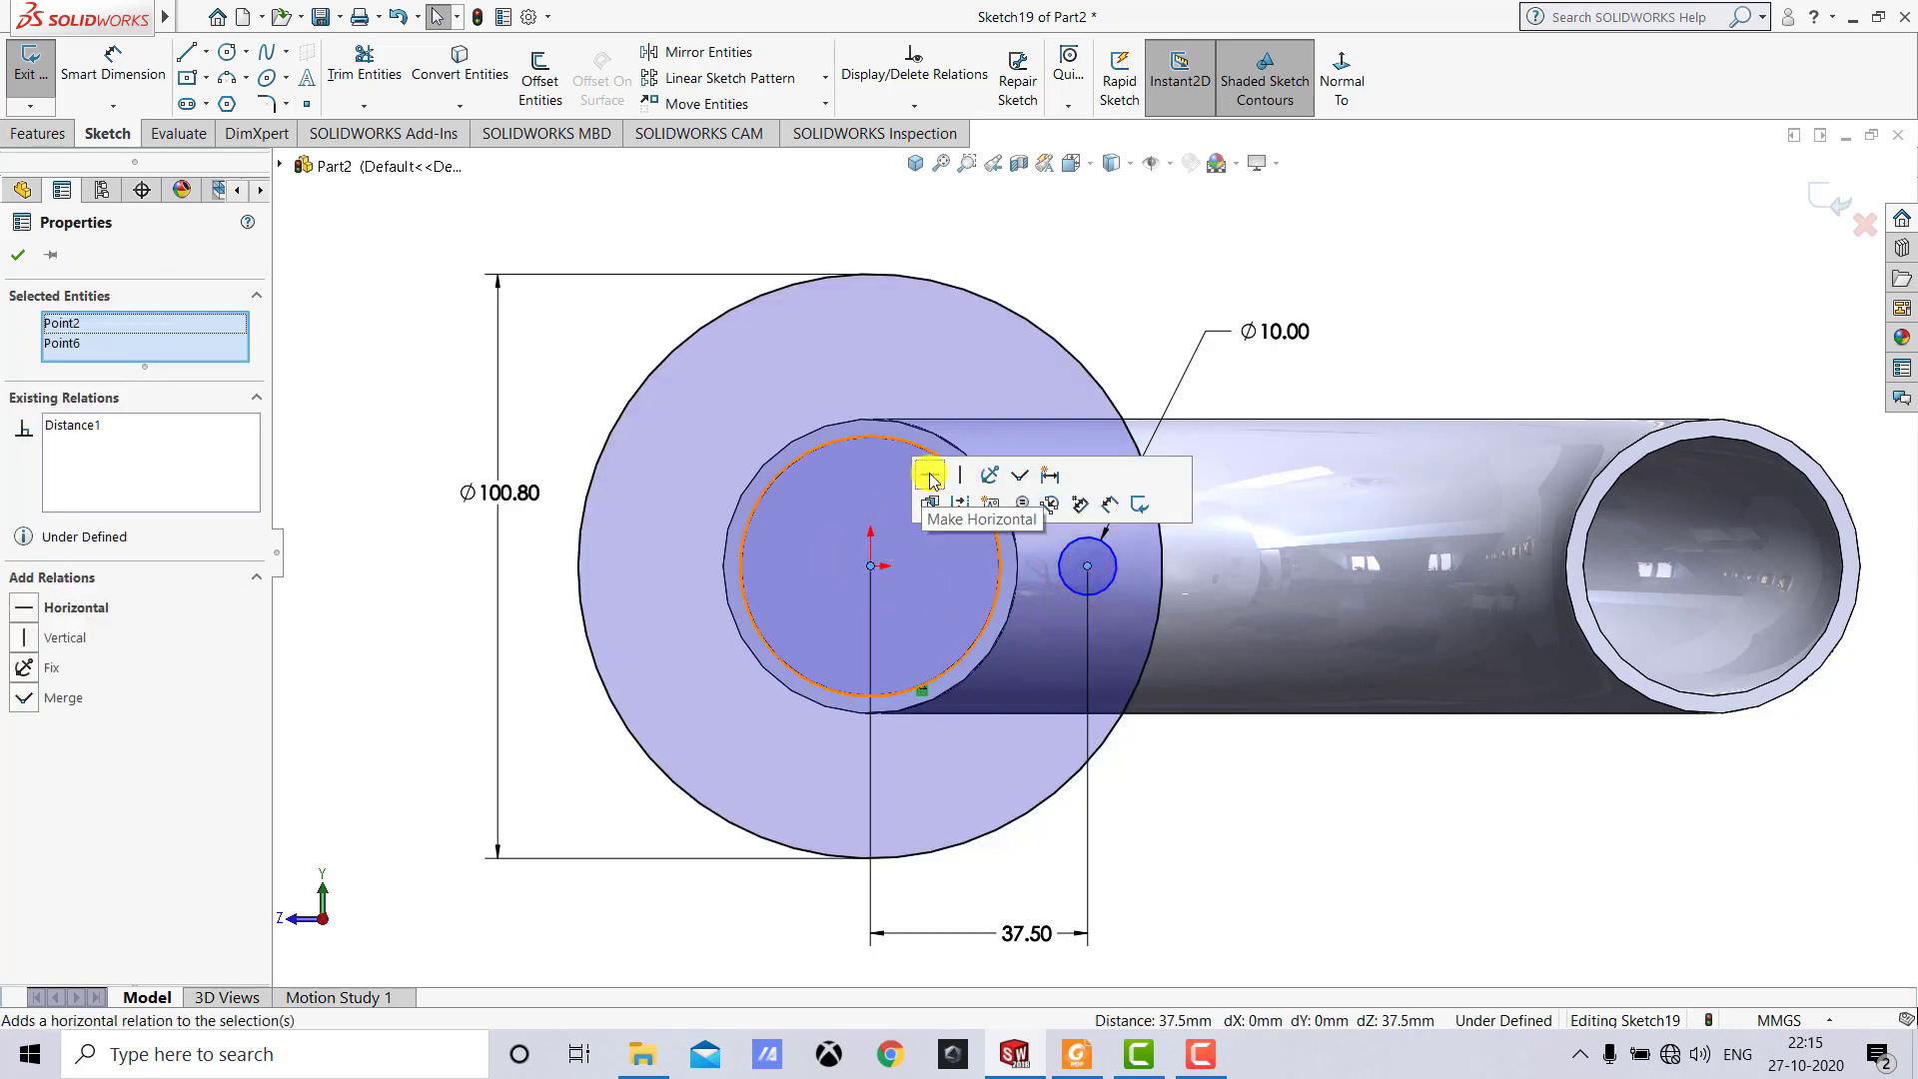
{"action": "left_click", "coordinate": [927, 475]}
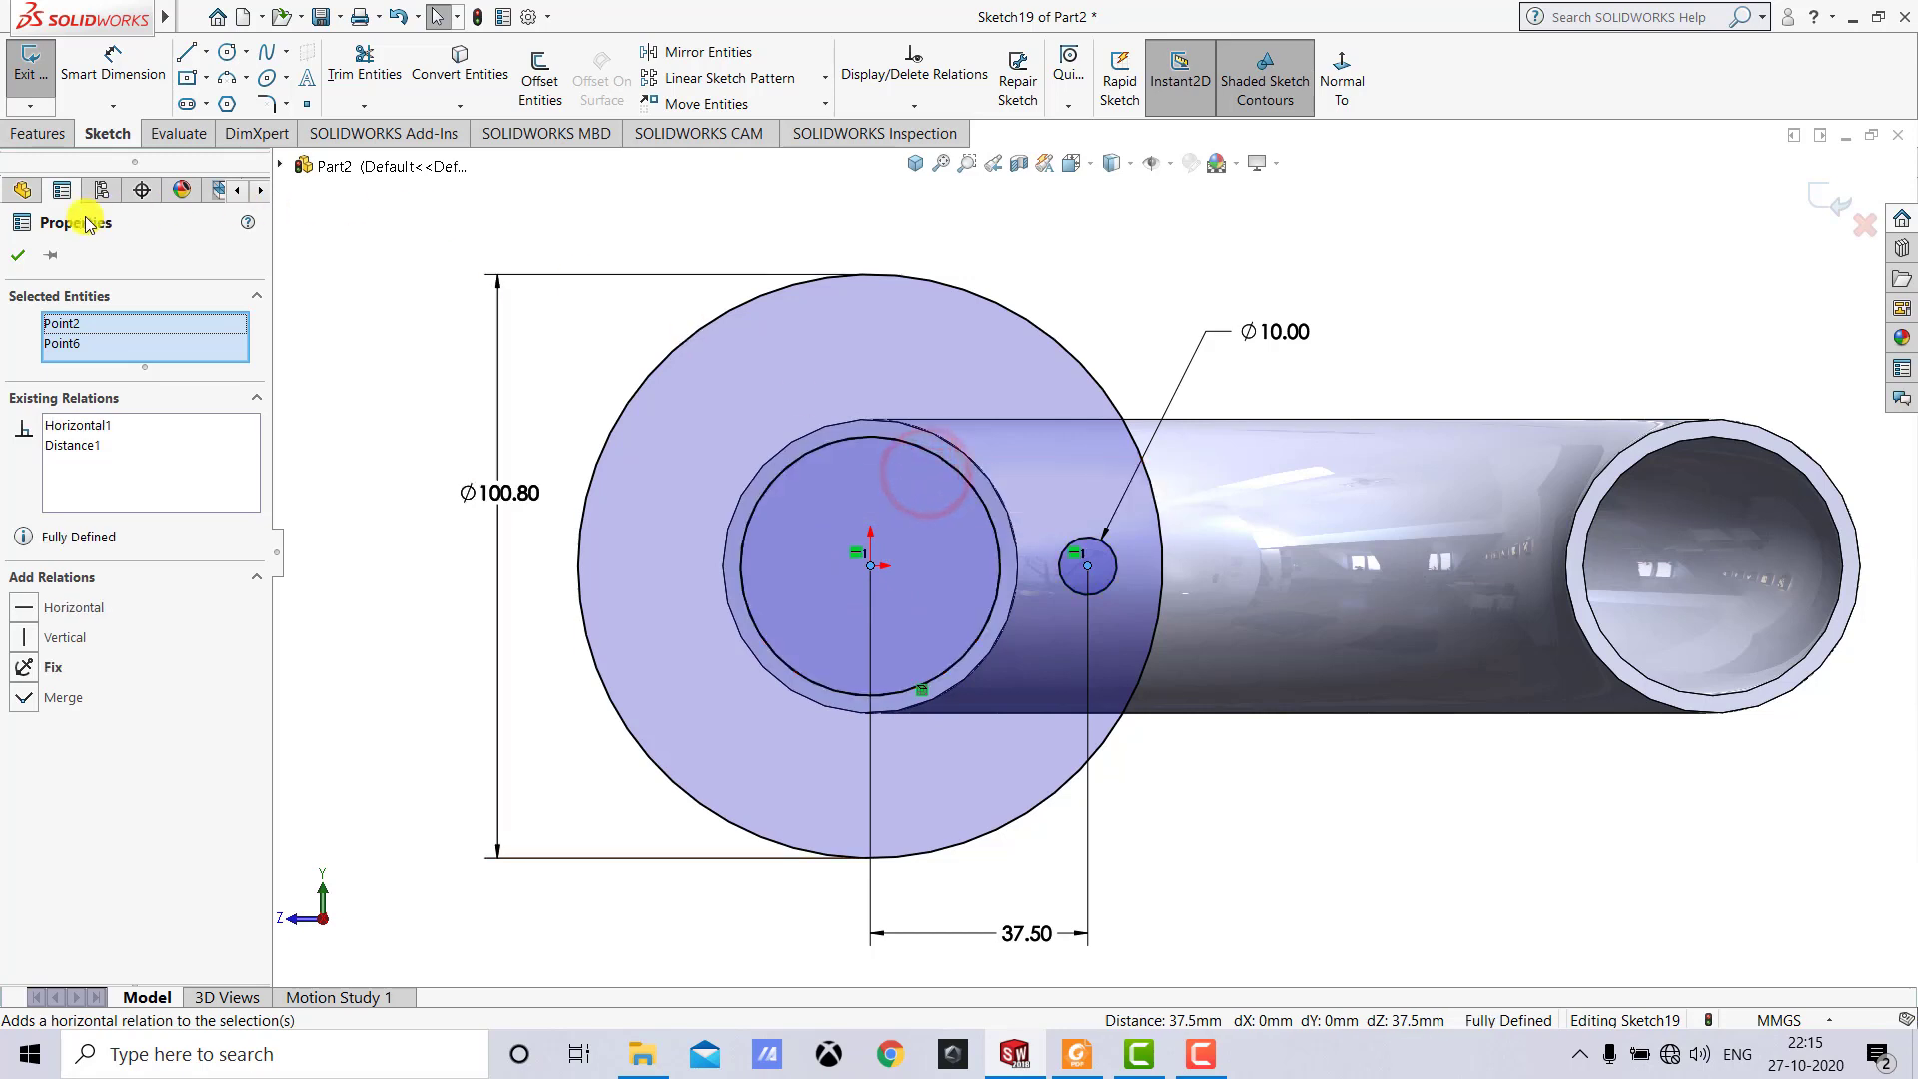
{"action": "left_click", "coordinate": [17, 257]}
{"action": "left_click", "coordinate": [386, 299]}
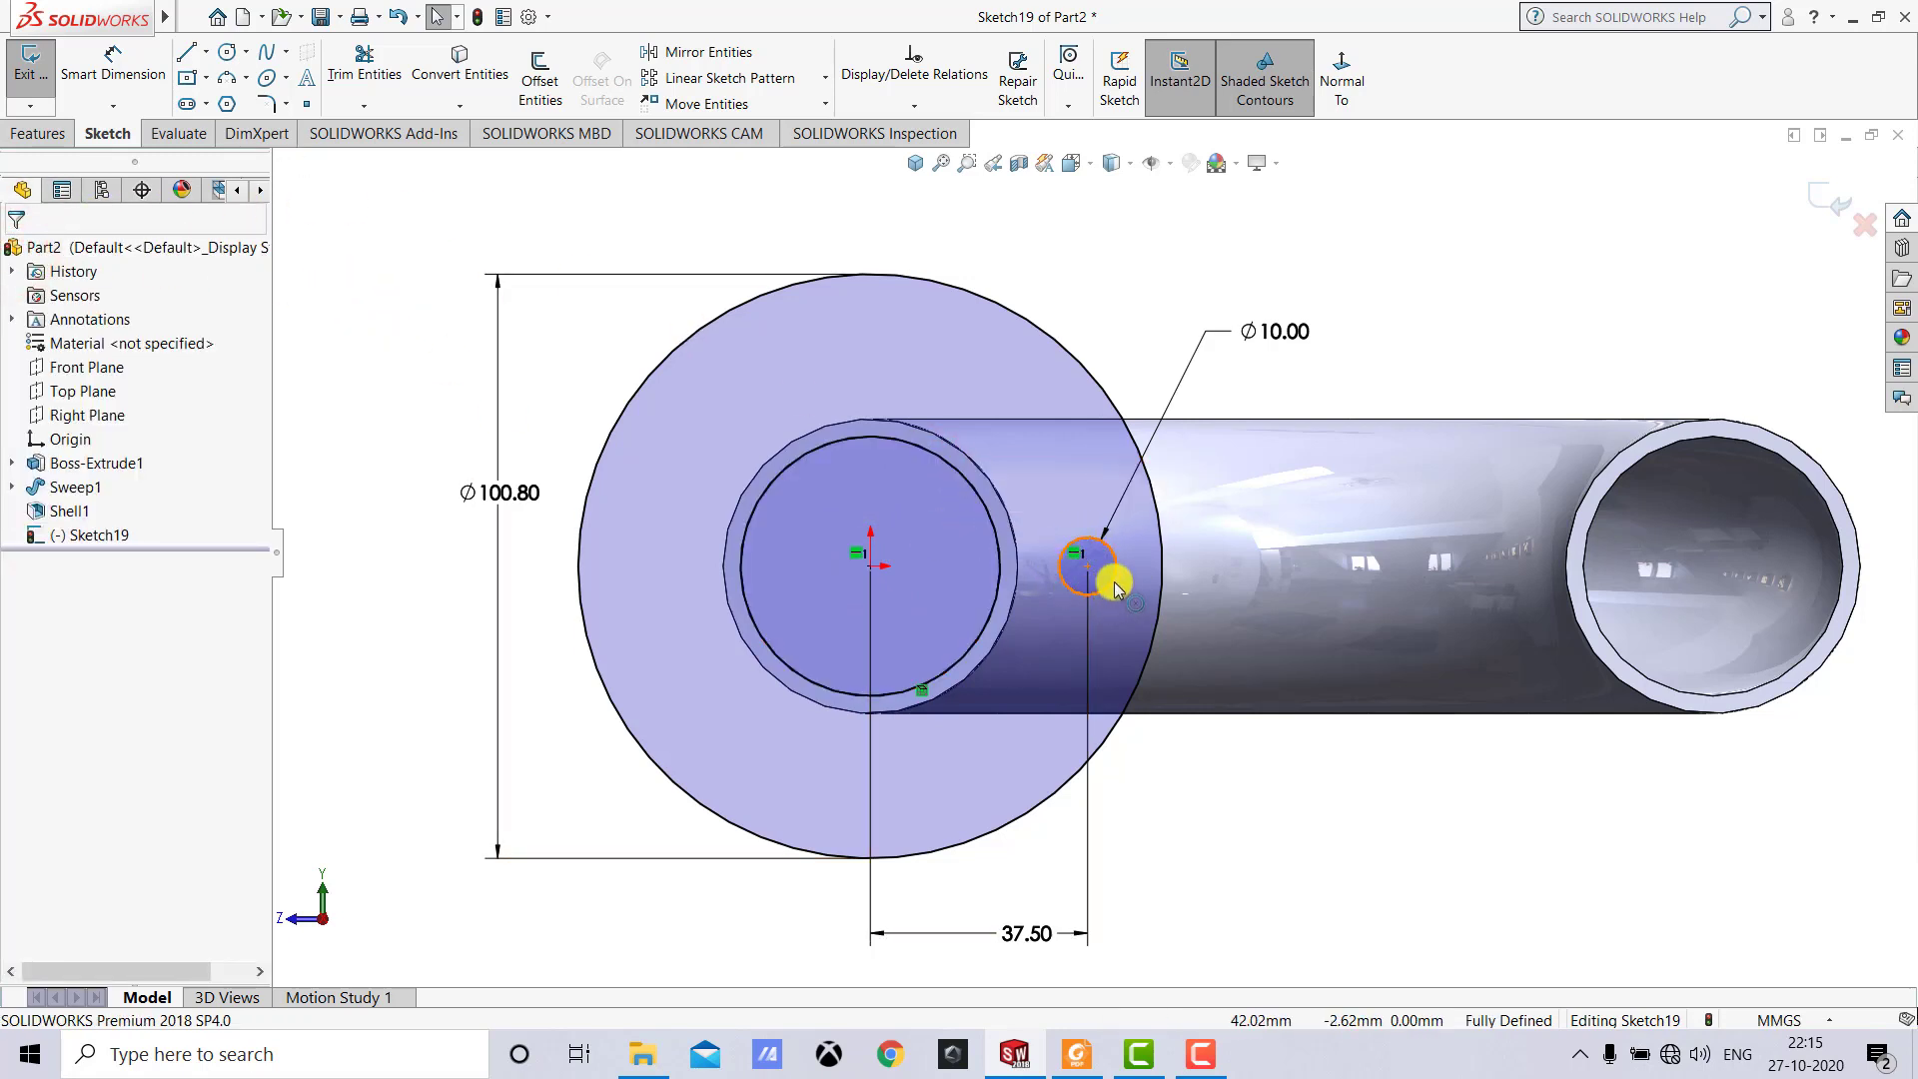
Create a circular sketch pattern of the bolt-hole circle with 6 equally spaced instances over 360 degrees around the origin.
{"action": "left_click", "coordinate": [825, 78]}
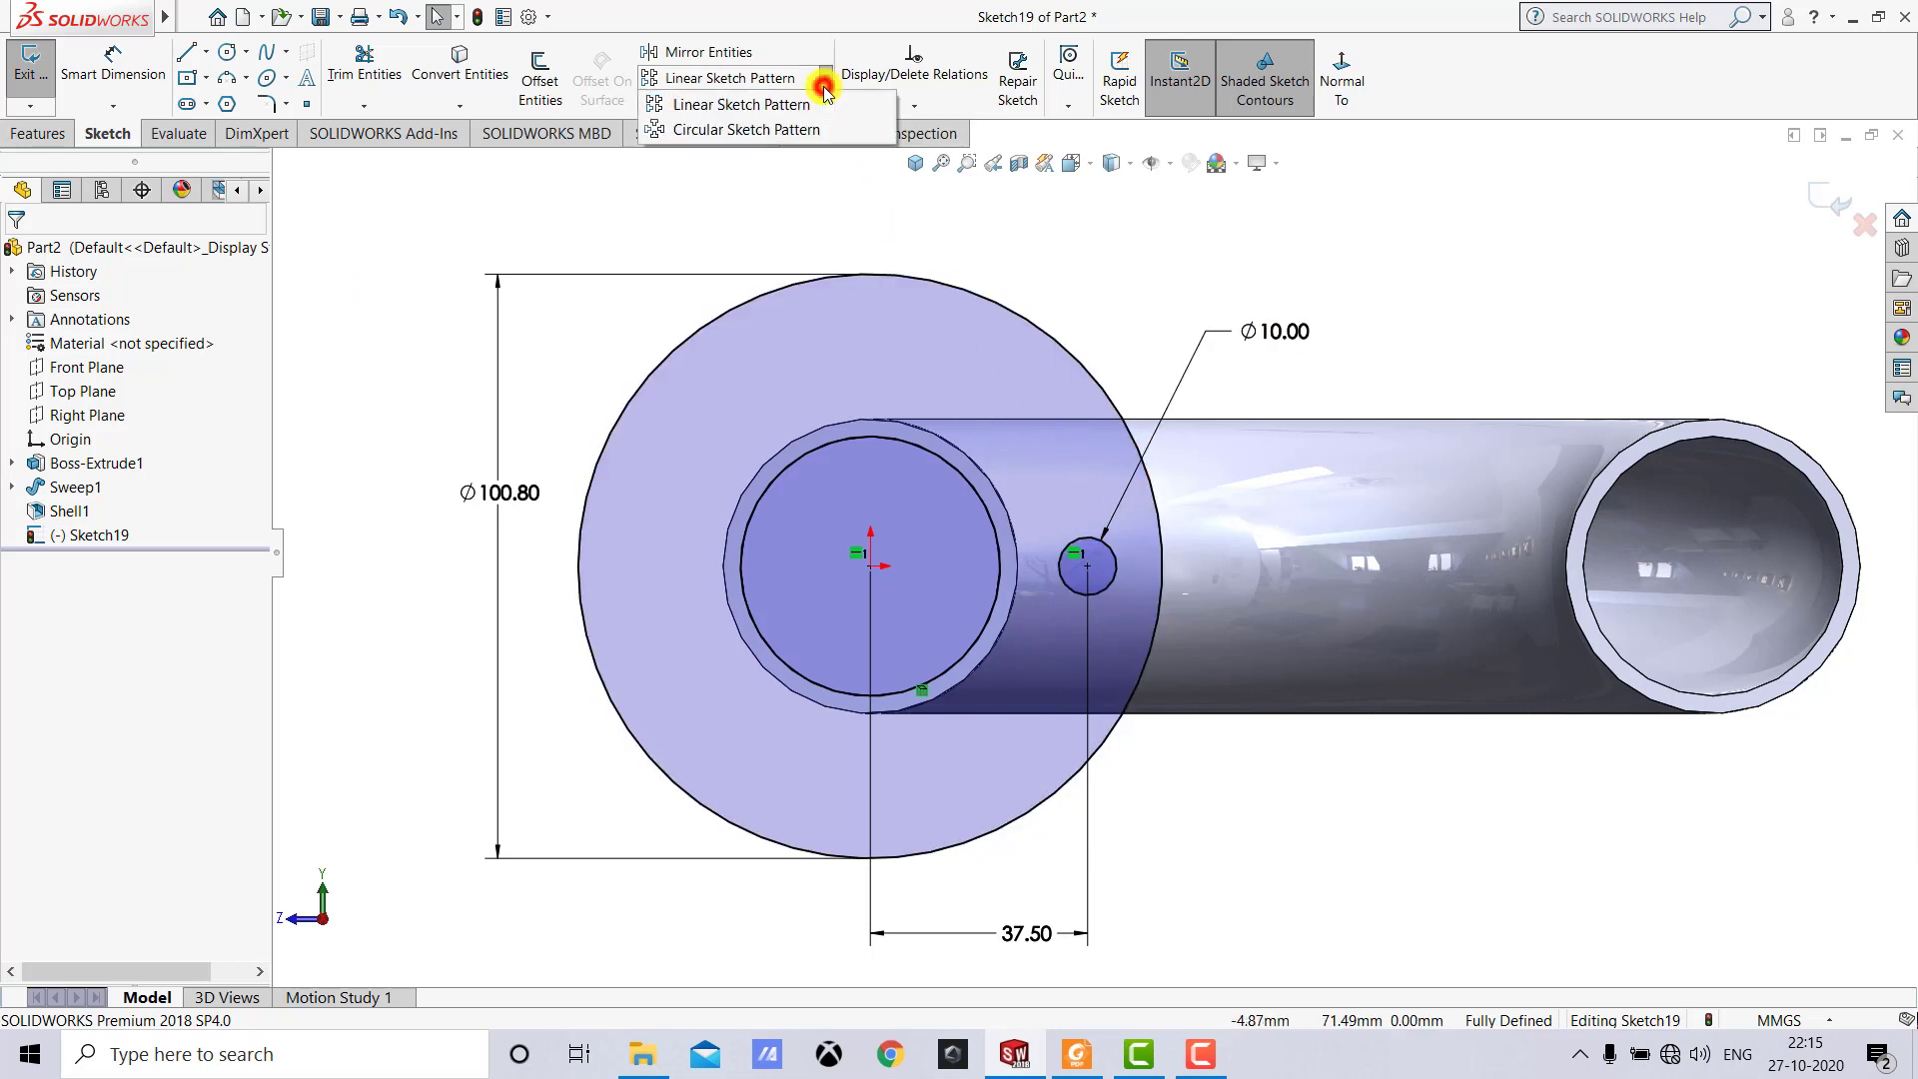
{"action": "left_click", "coordinate": [789, 128]}
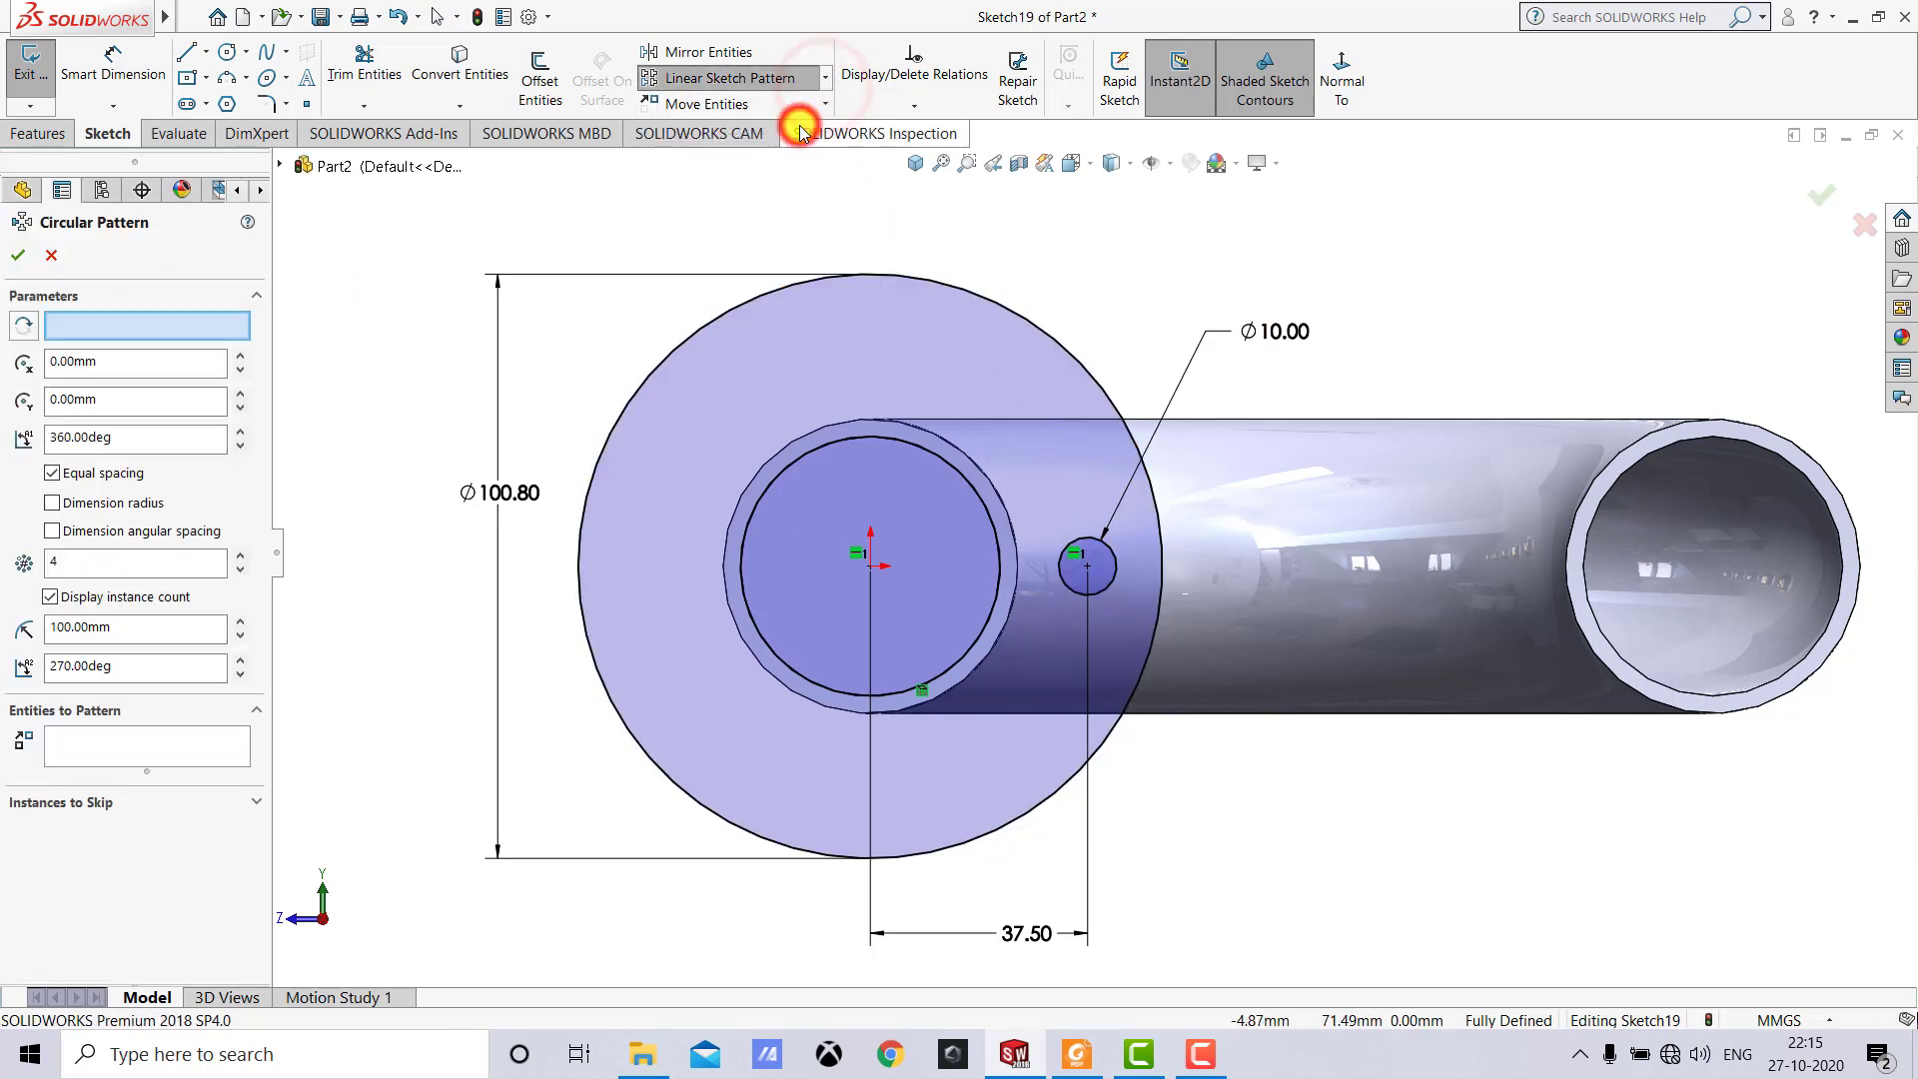
{"action": "left_click", "coordinate": [173, 749]}
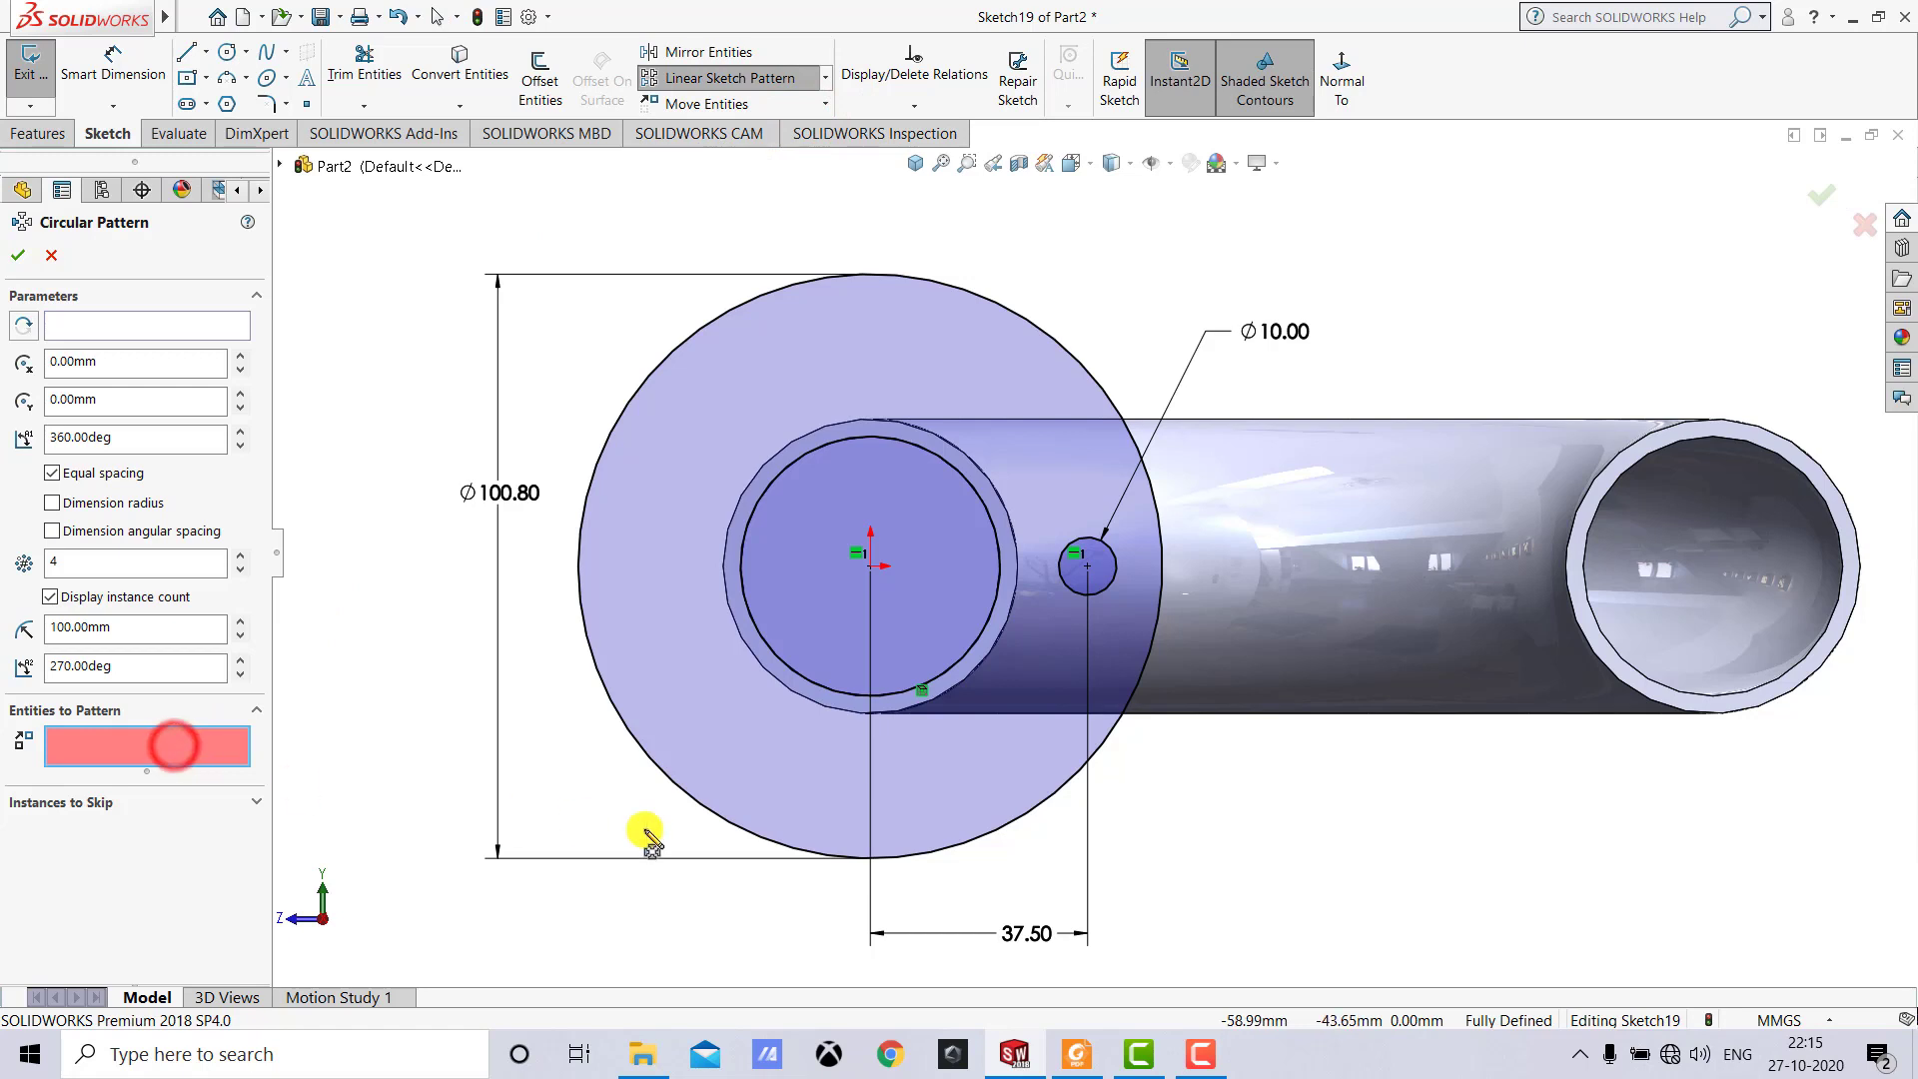
{"action": "left_click", "coordinate": [1116, 582]}
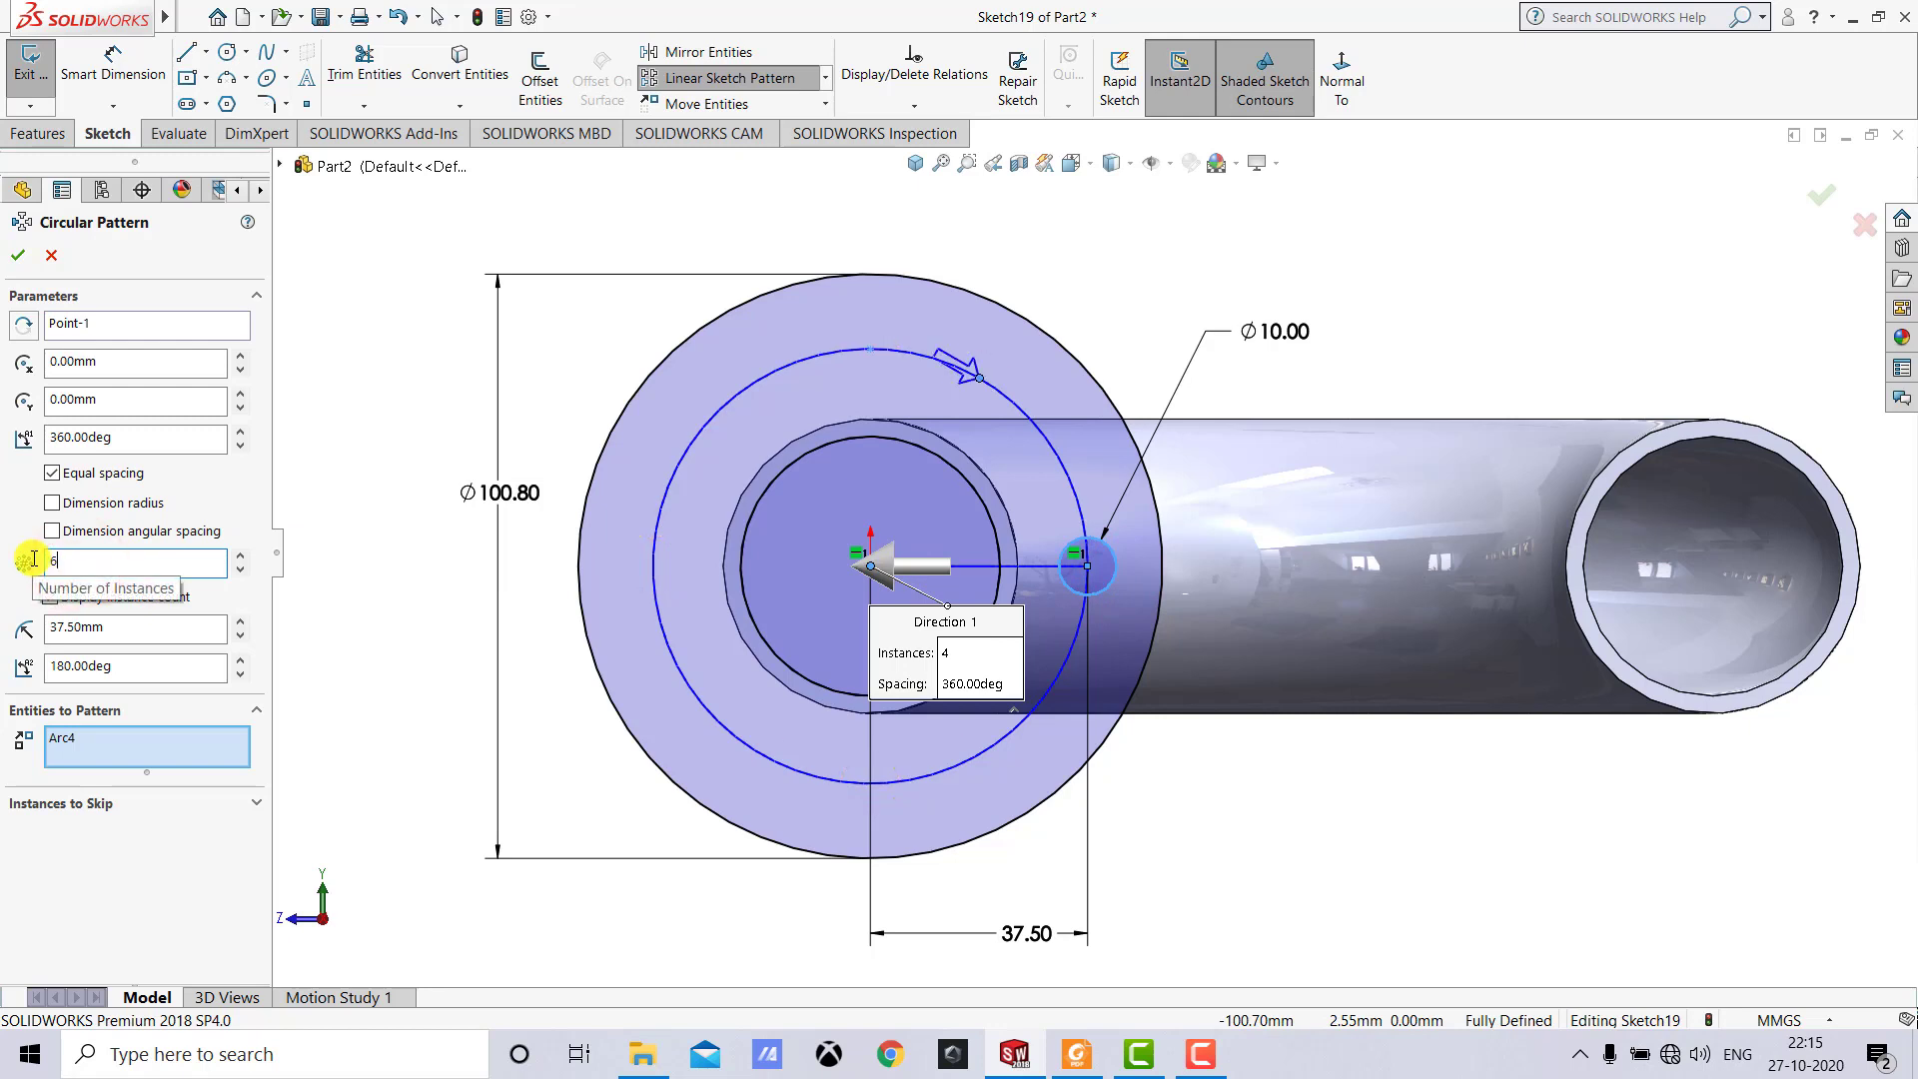
{"action": "left_click", "coordinate": [18, 255]}
{"action": "left_click", "coordinate": [391, 274]}
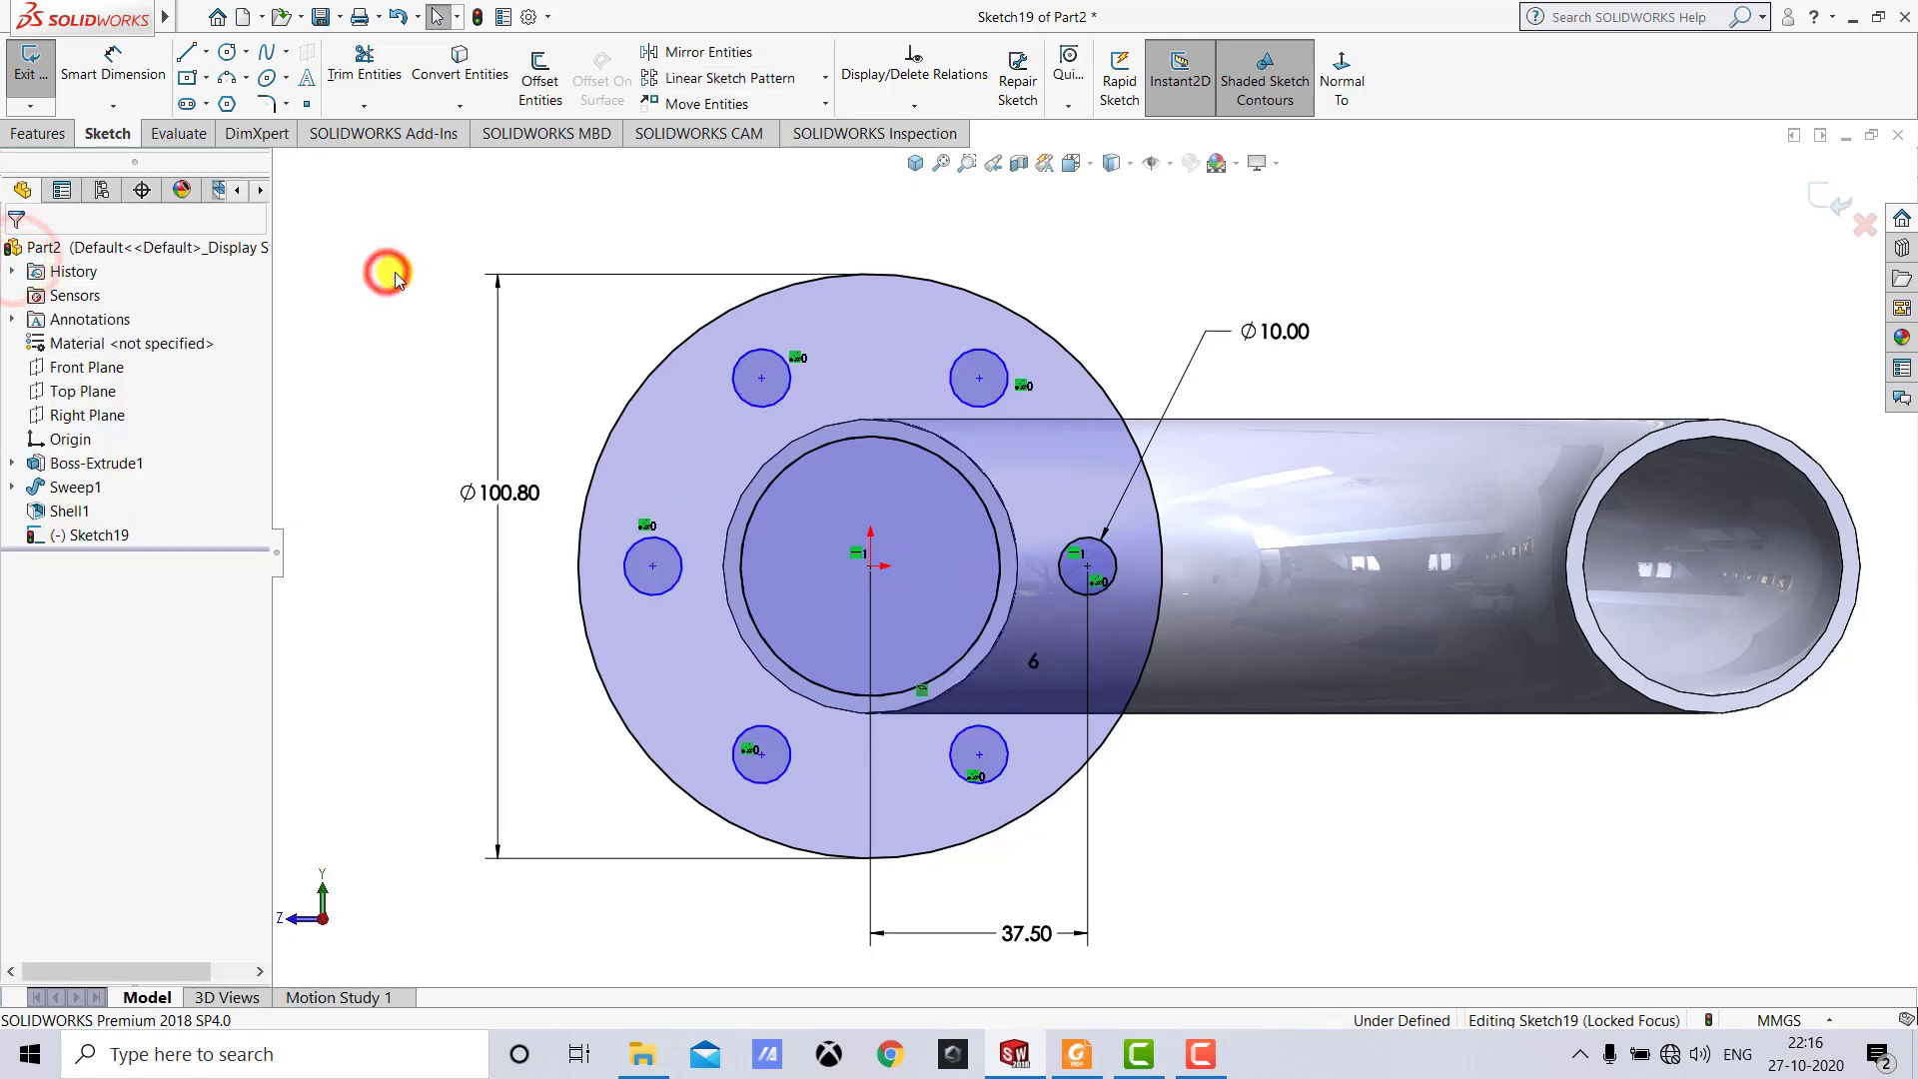
Check the flange thickness in the PDF drawing, and extrude the flange sketch 12 mm in the reversed direction, back along the straight pipe.
{"action": "left_click", "coordinate": [914, 161]}
{"action": "scroll", "coordinate": [1289, 779], "scroll_direction": "down", "scroll_amount": 1}
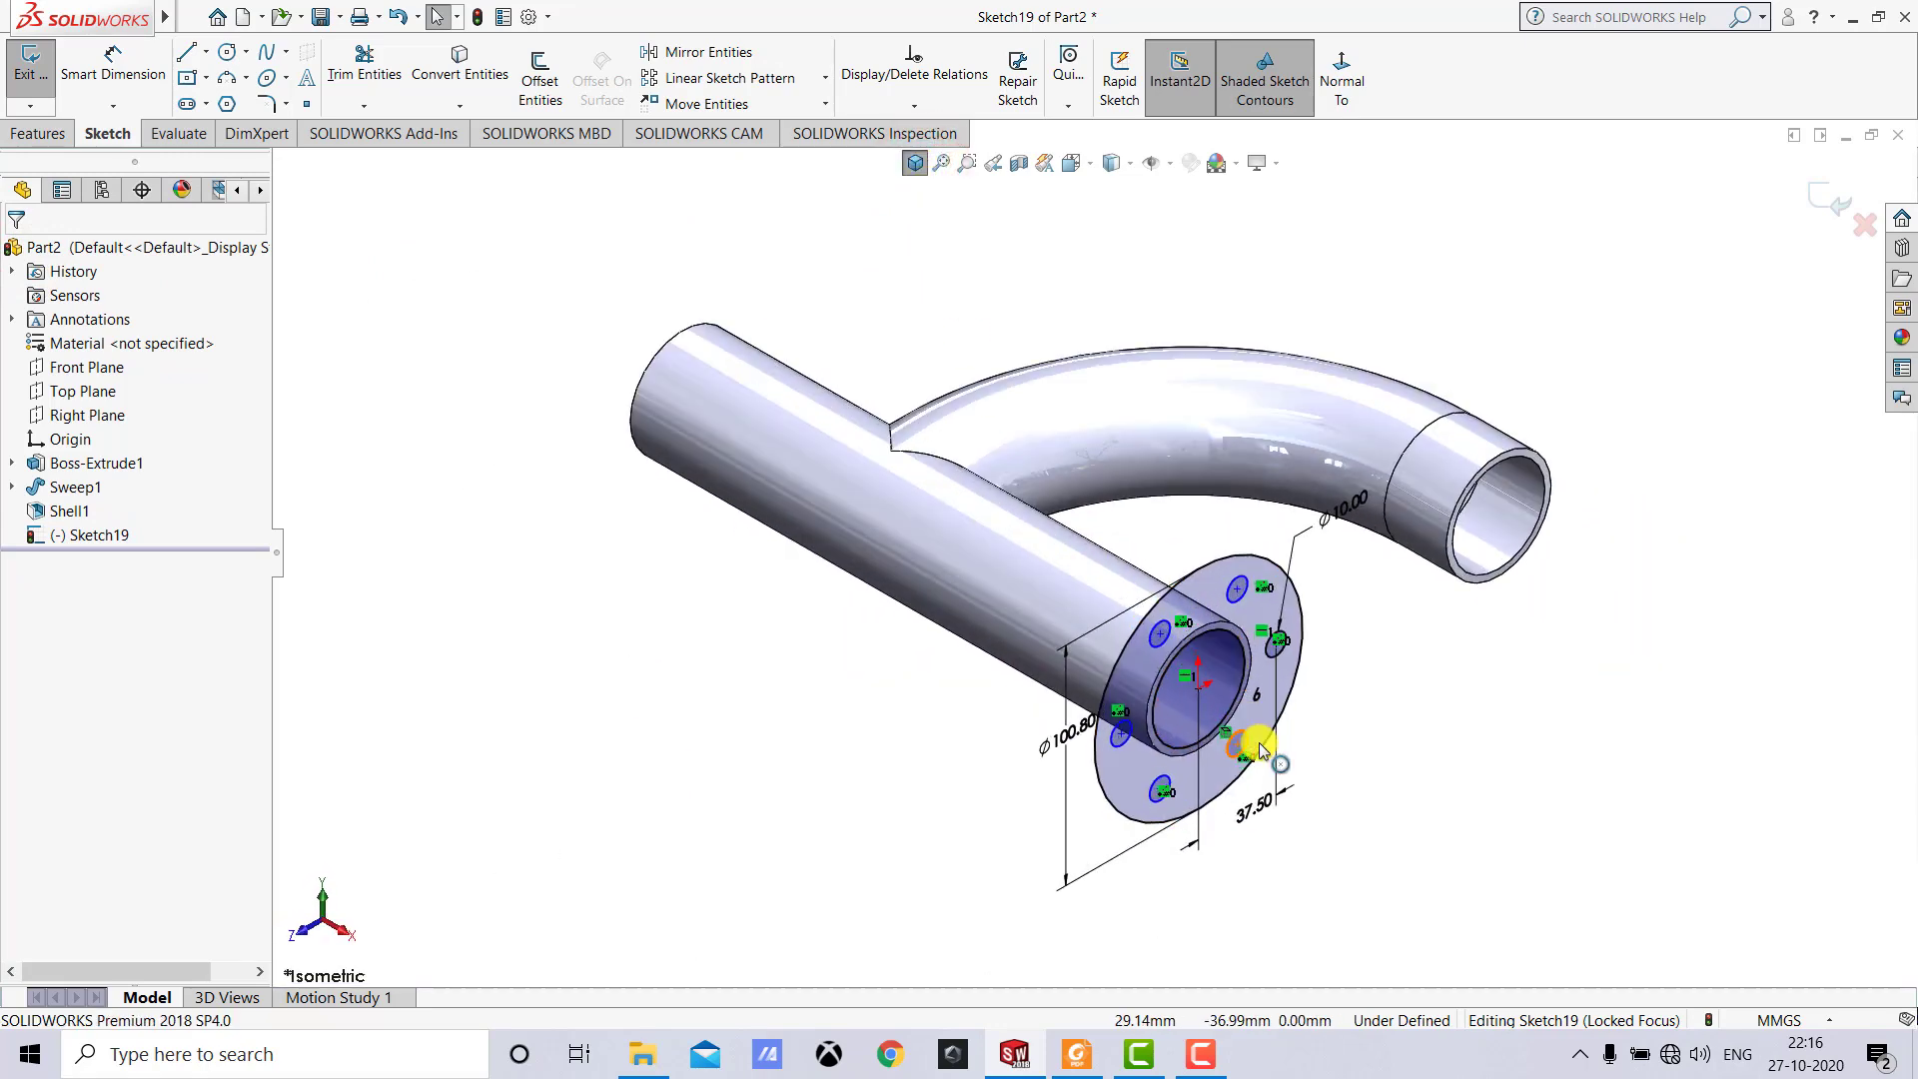
{"action": "left_click", "coordinate": [60, 78]}
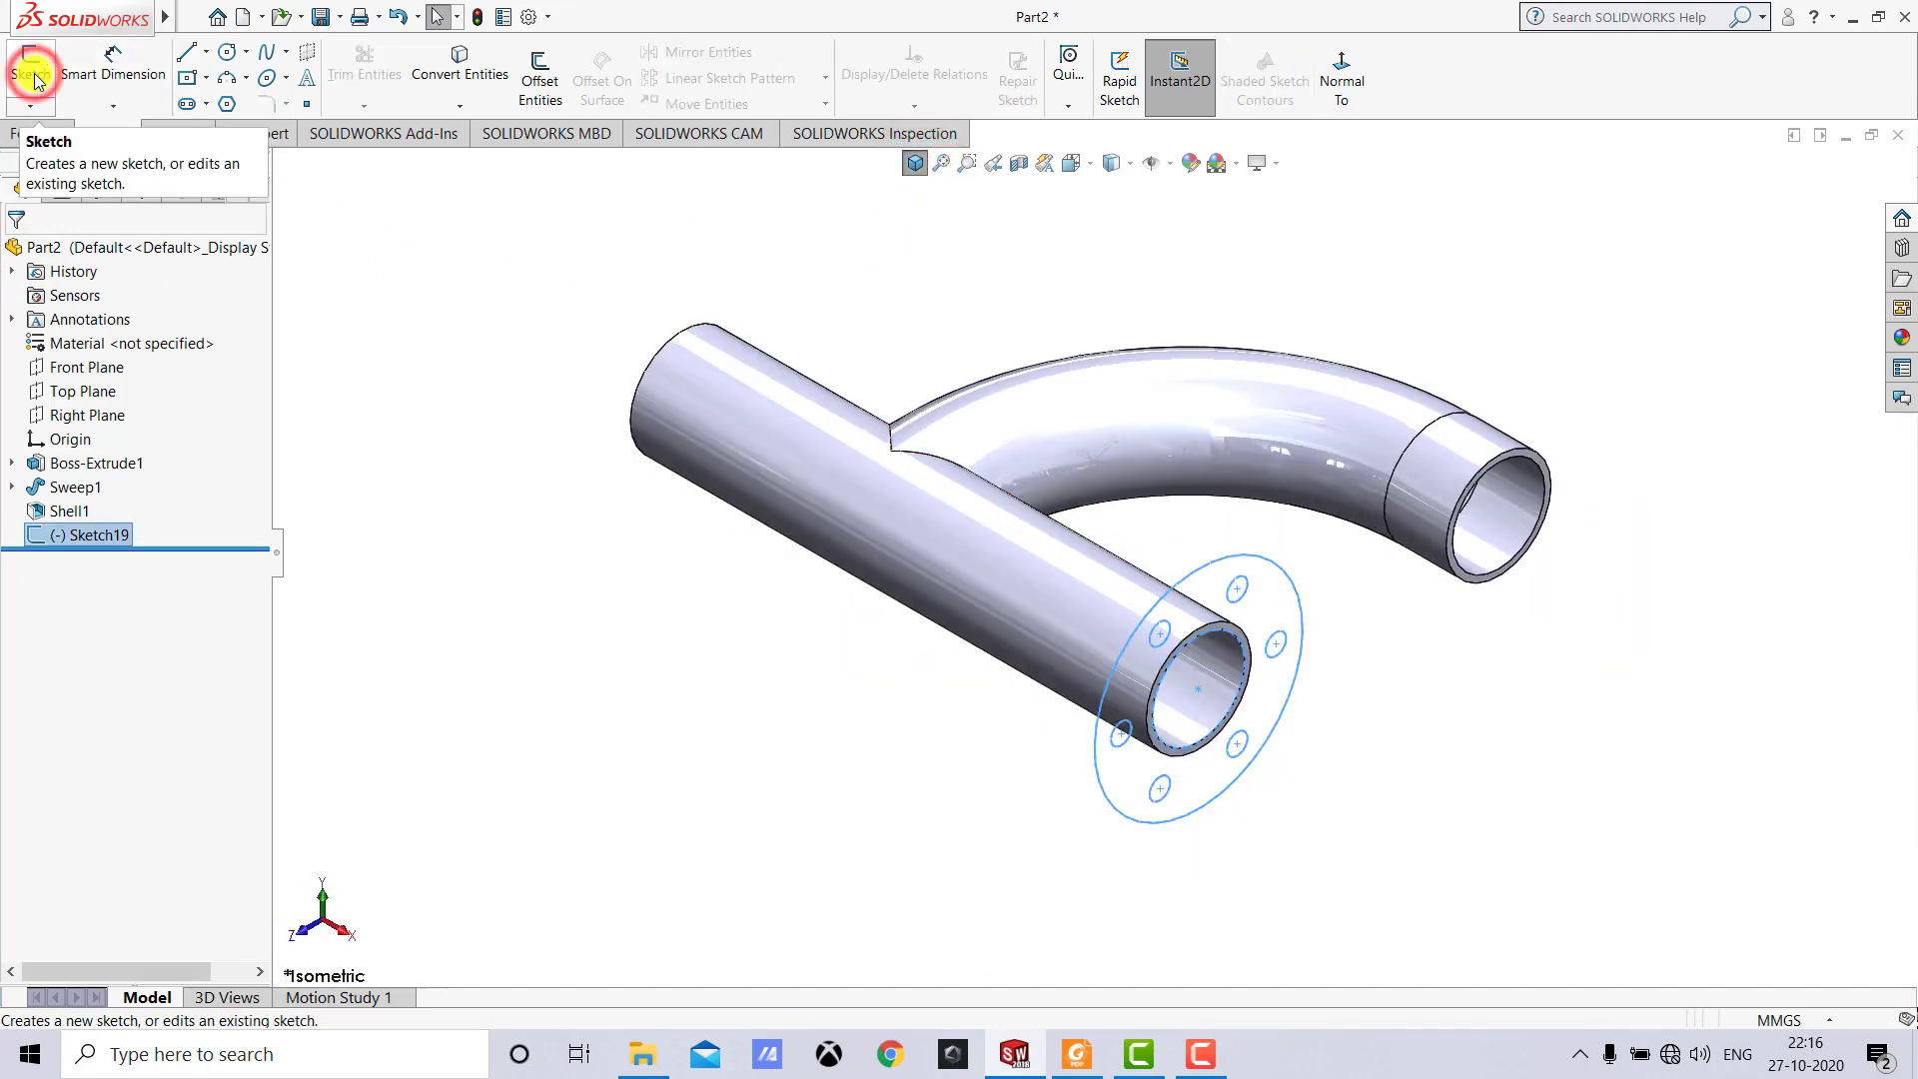
{"action": "left_click", "coordinate": [40, 133]}
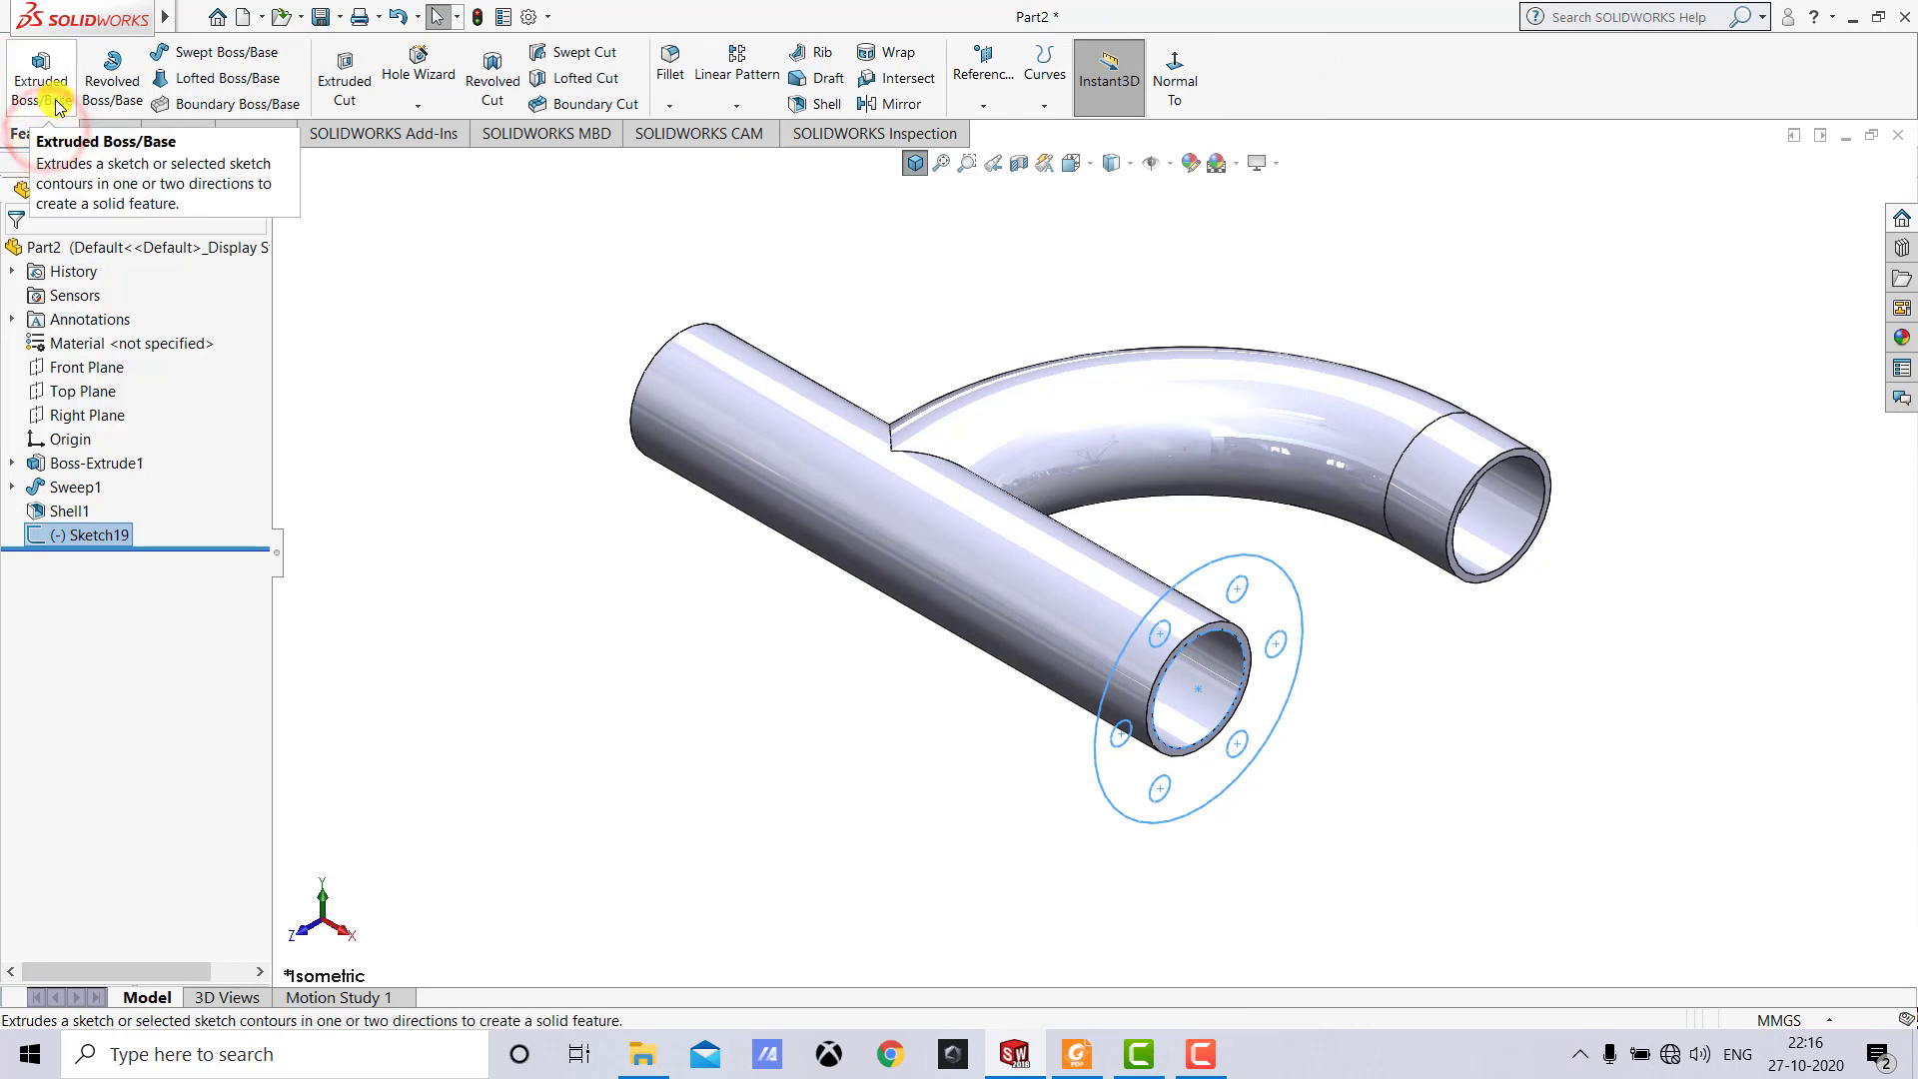
{"action": "left_click", "coordinate": [52, 100]}
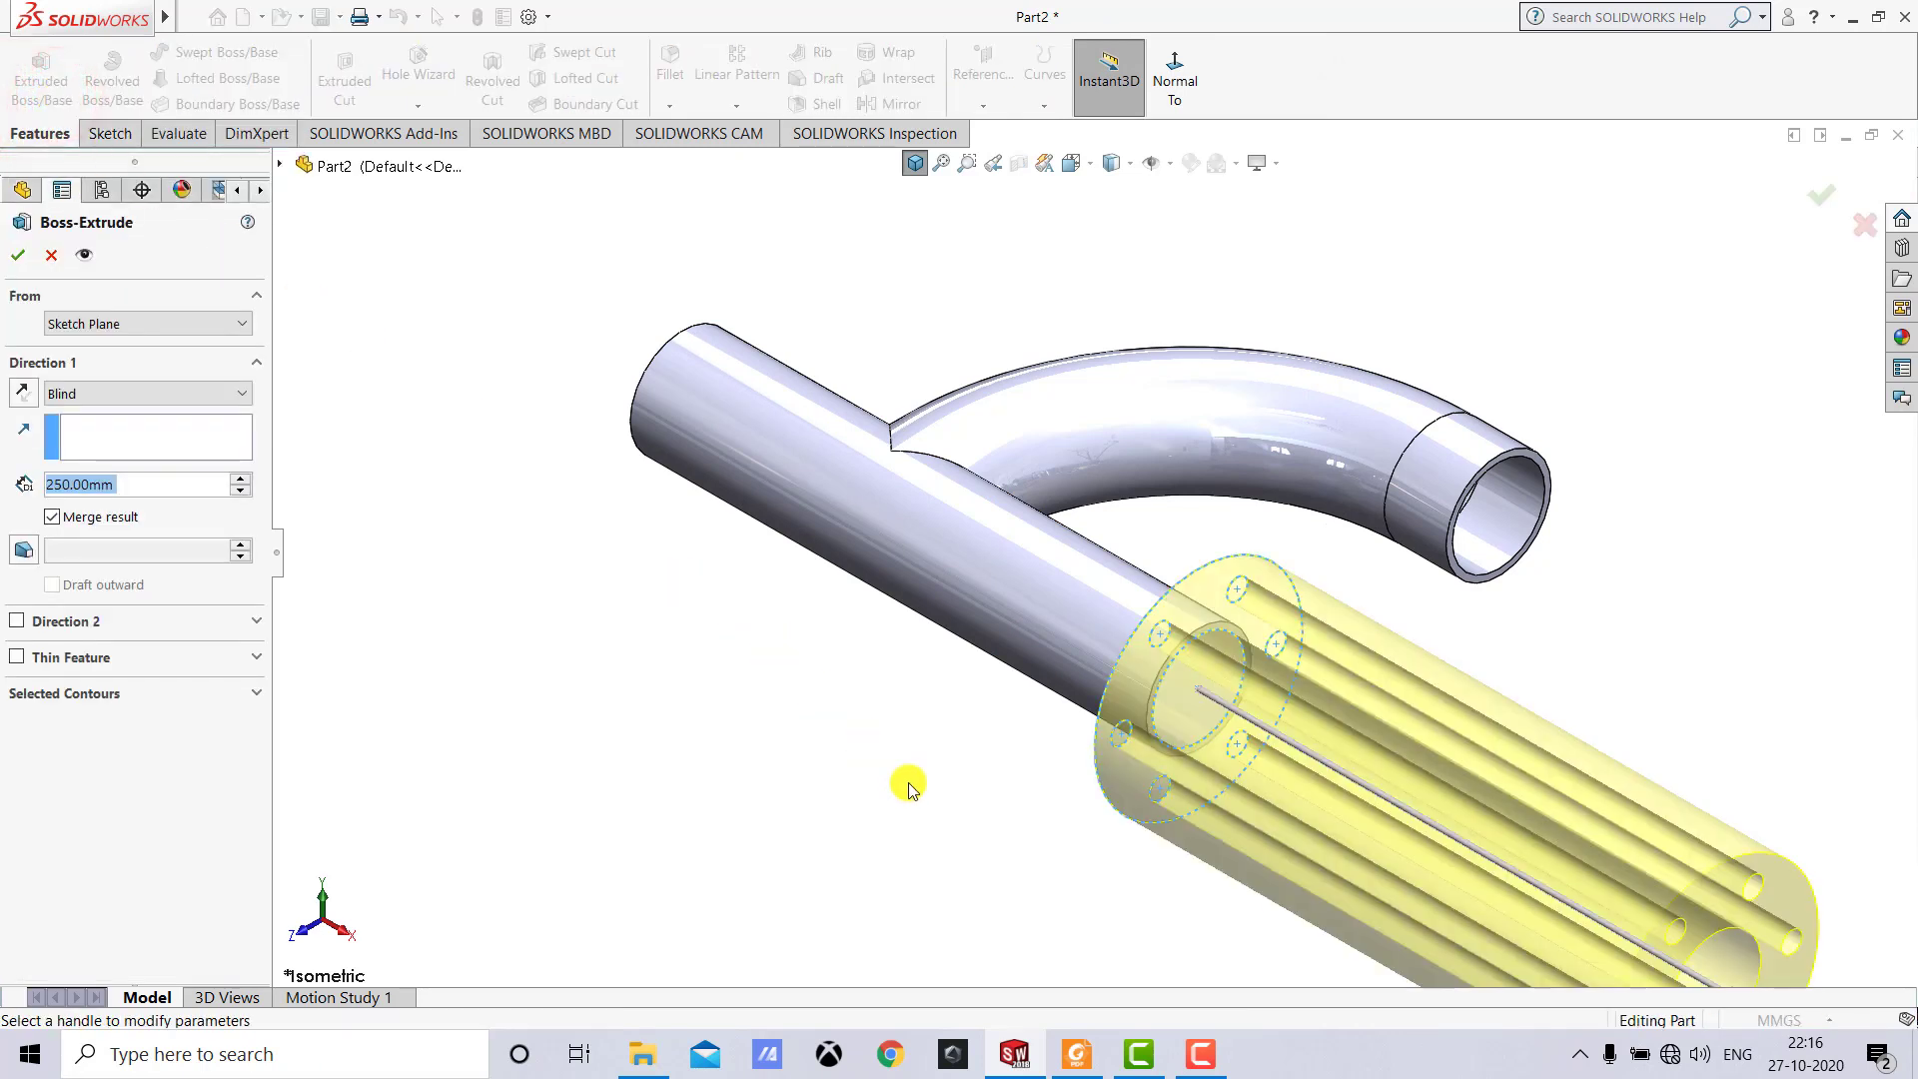
{"action": "left_click", "coordinate": [1073, 1055]}
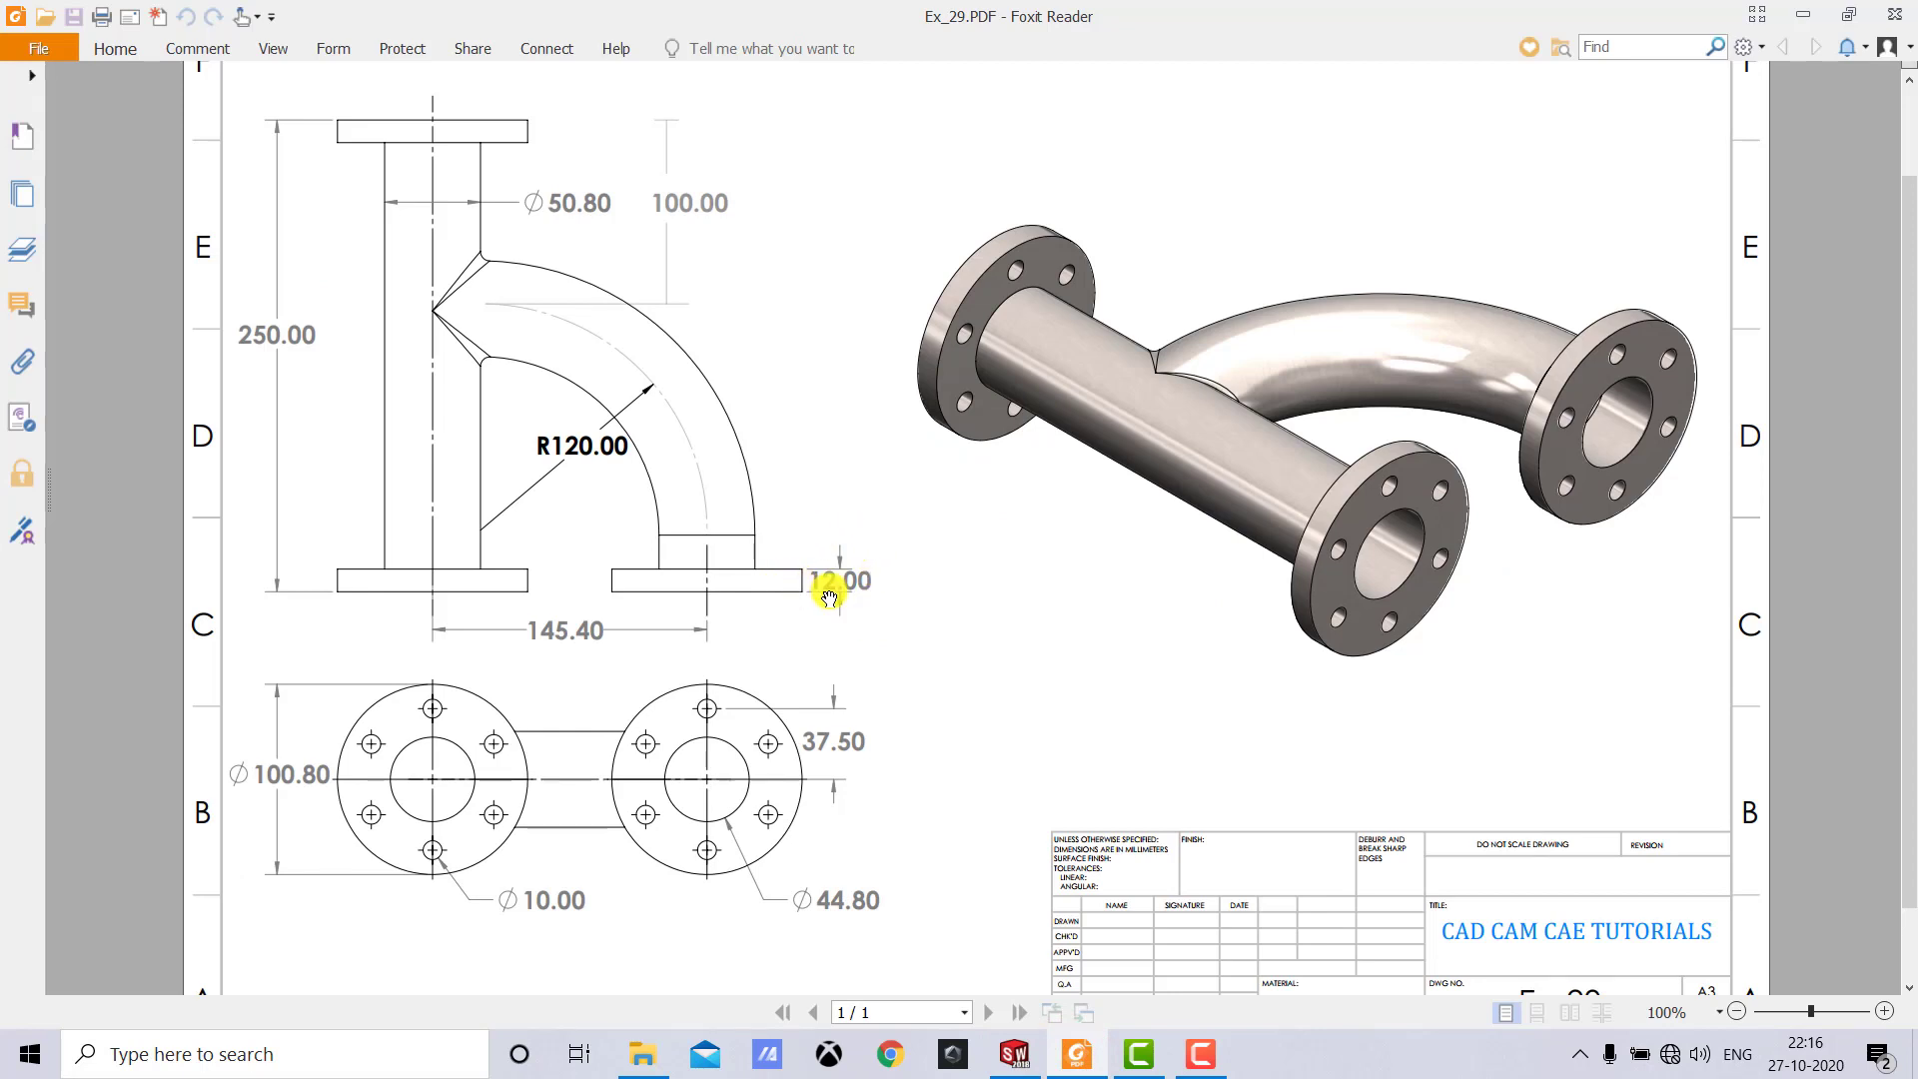
{"action": "left_click", "coordinate": [1014, 1055]}
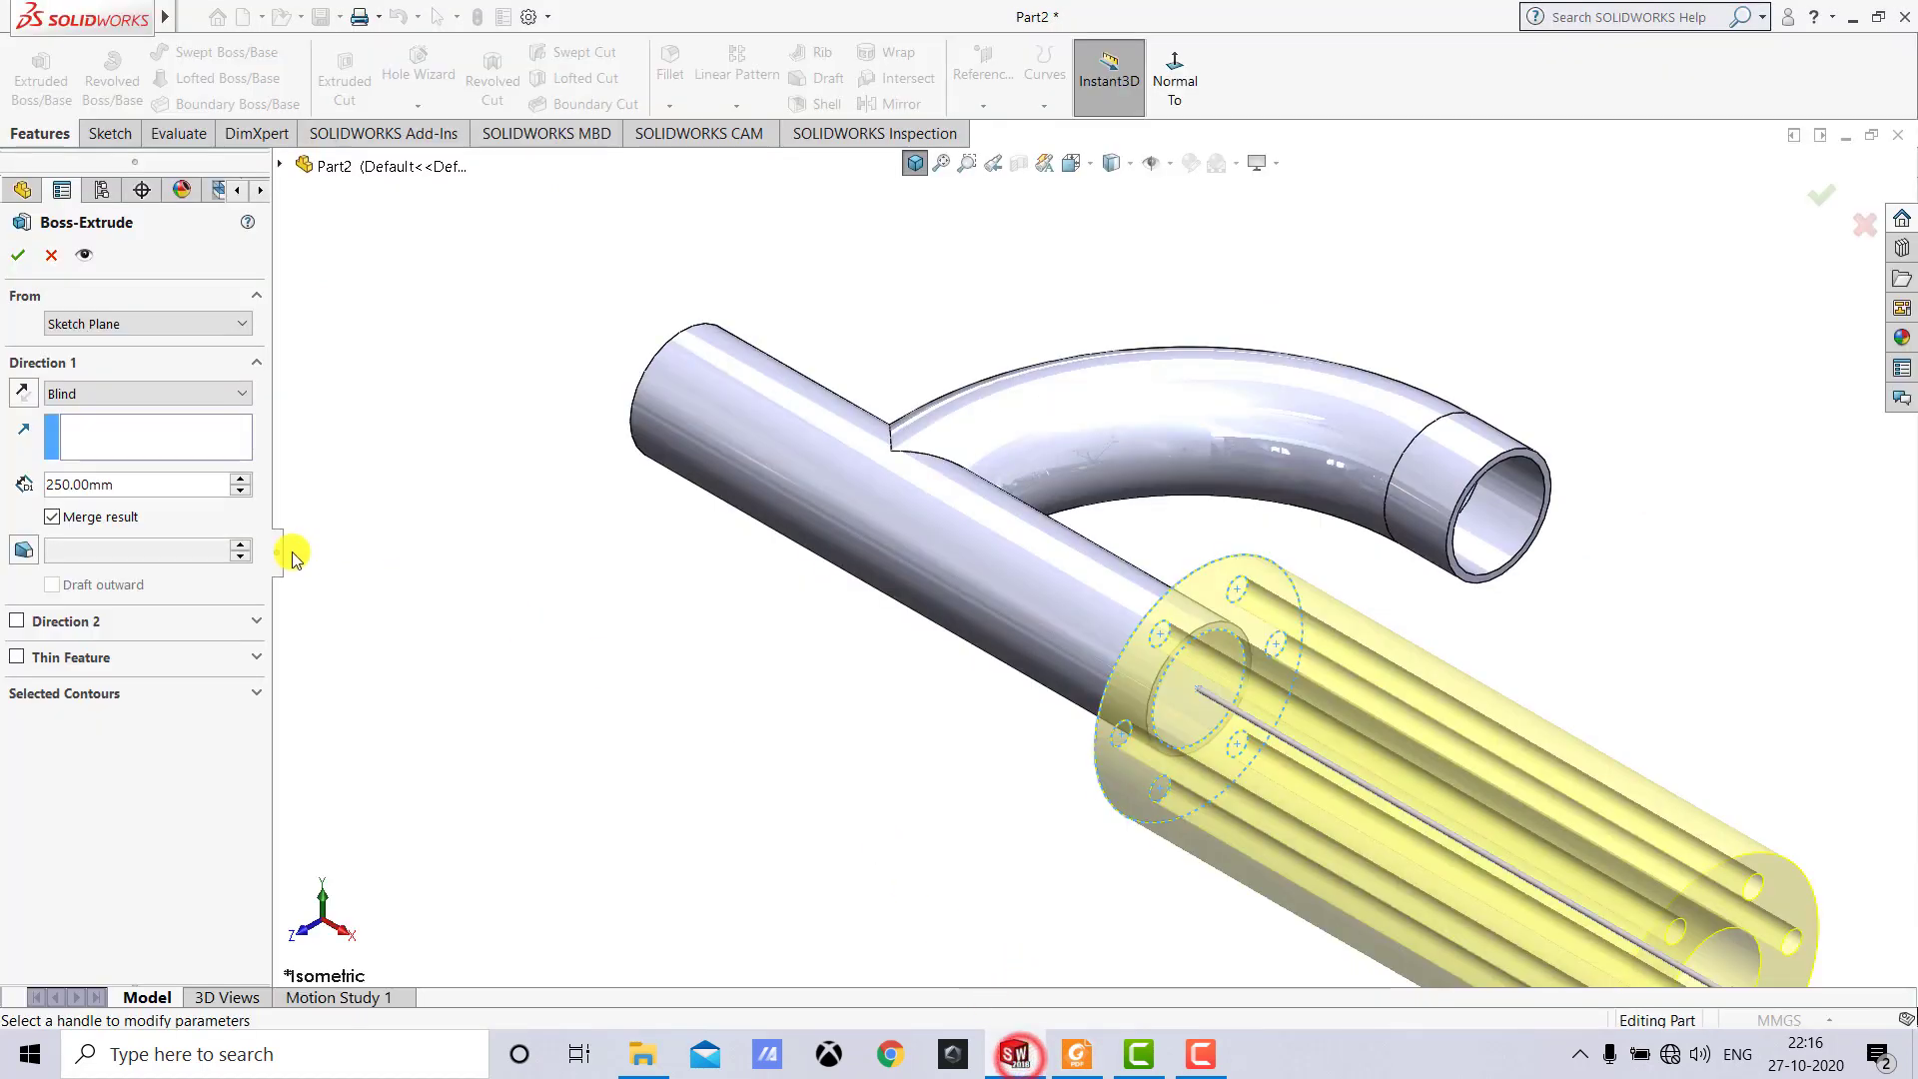
{"action": "double_click", "coordinate": [161, 483]}
{"action": "type", "text": "12"}
{"action": "key", "text": "Return"}
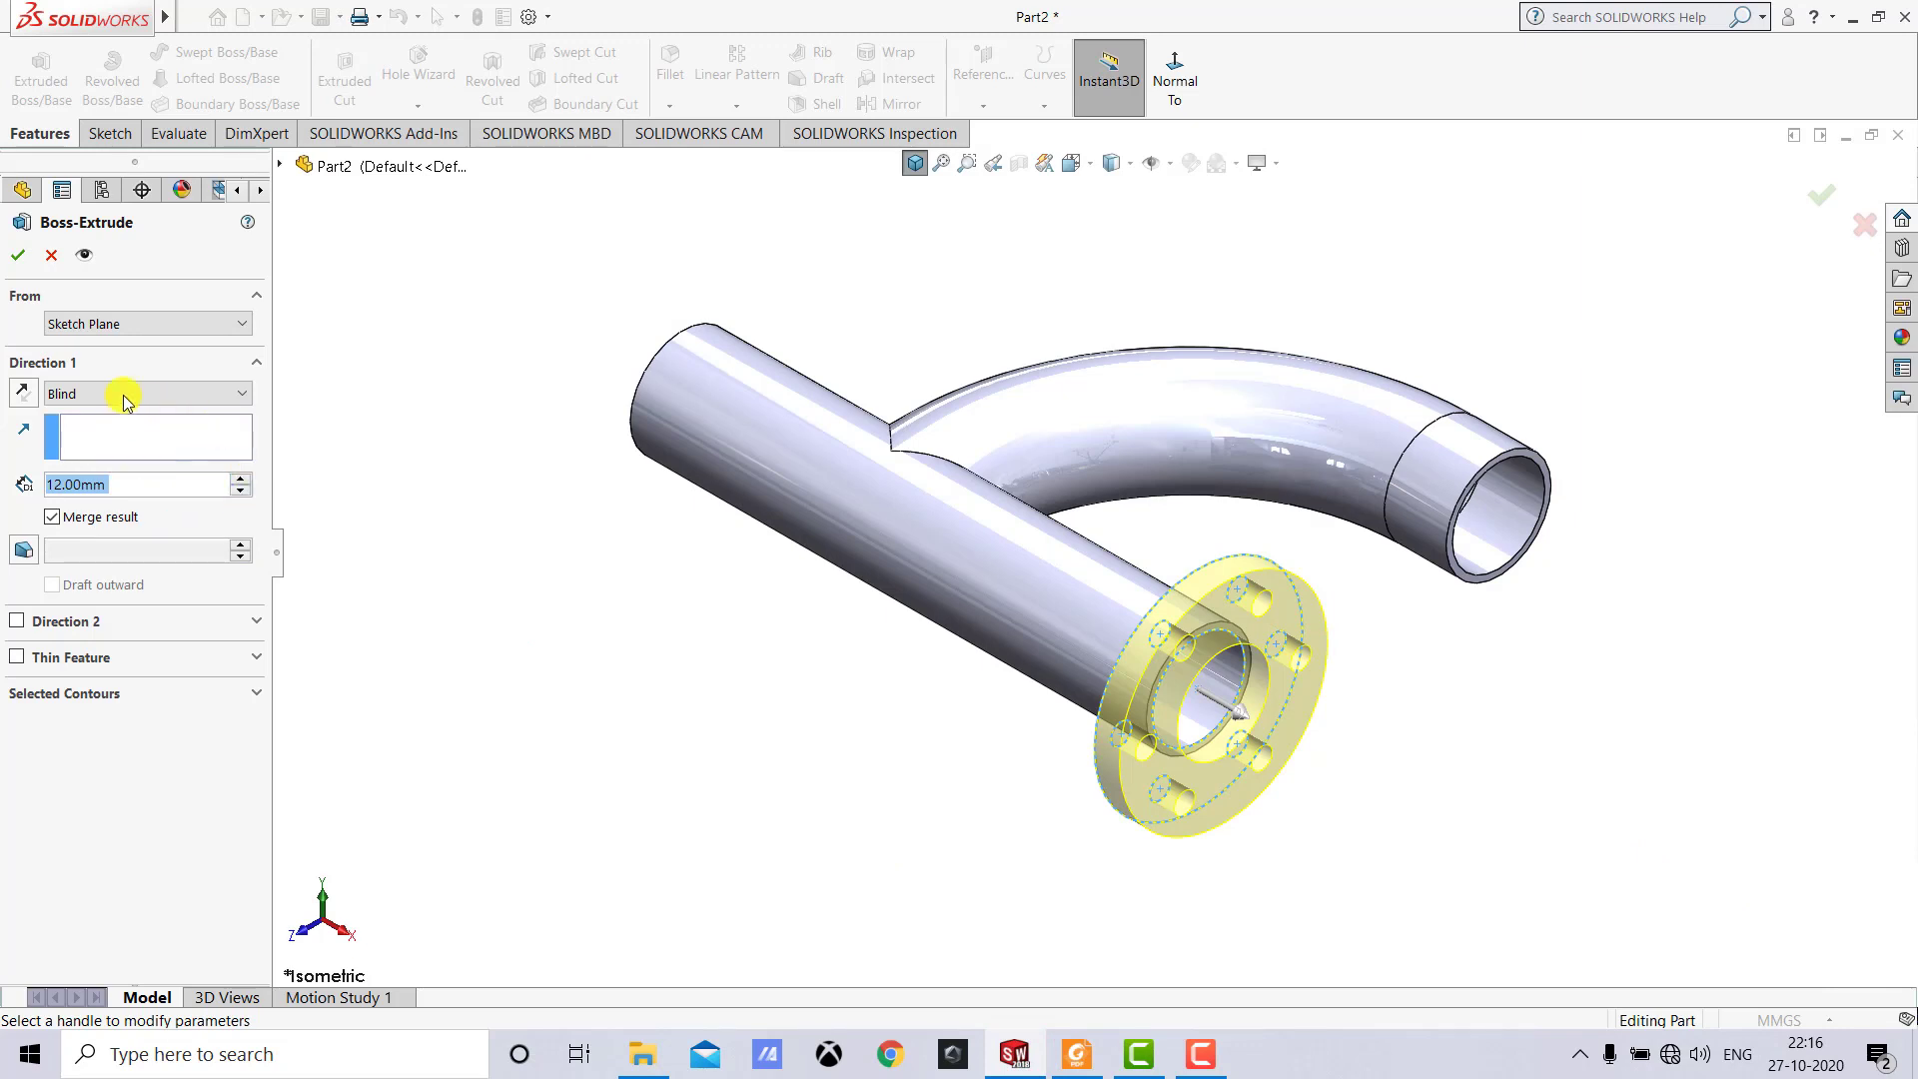
{"action": "left_click", "coordinate": [19, 393]}
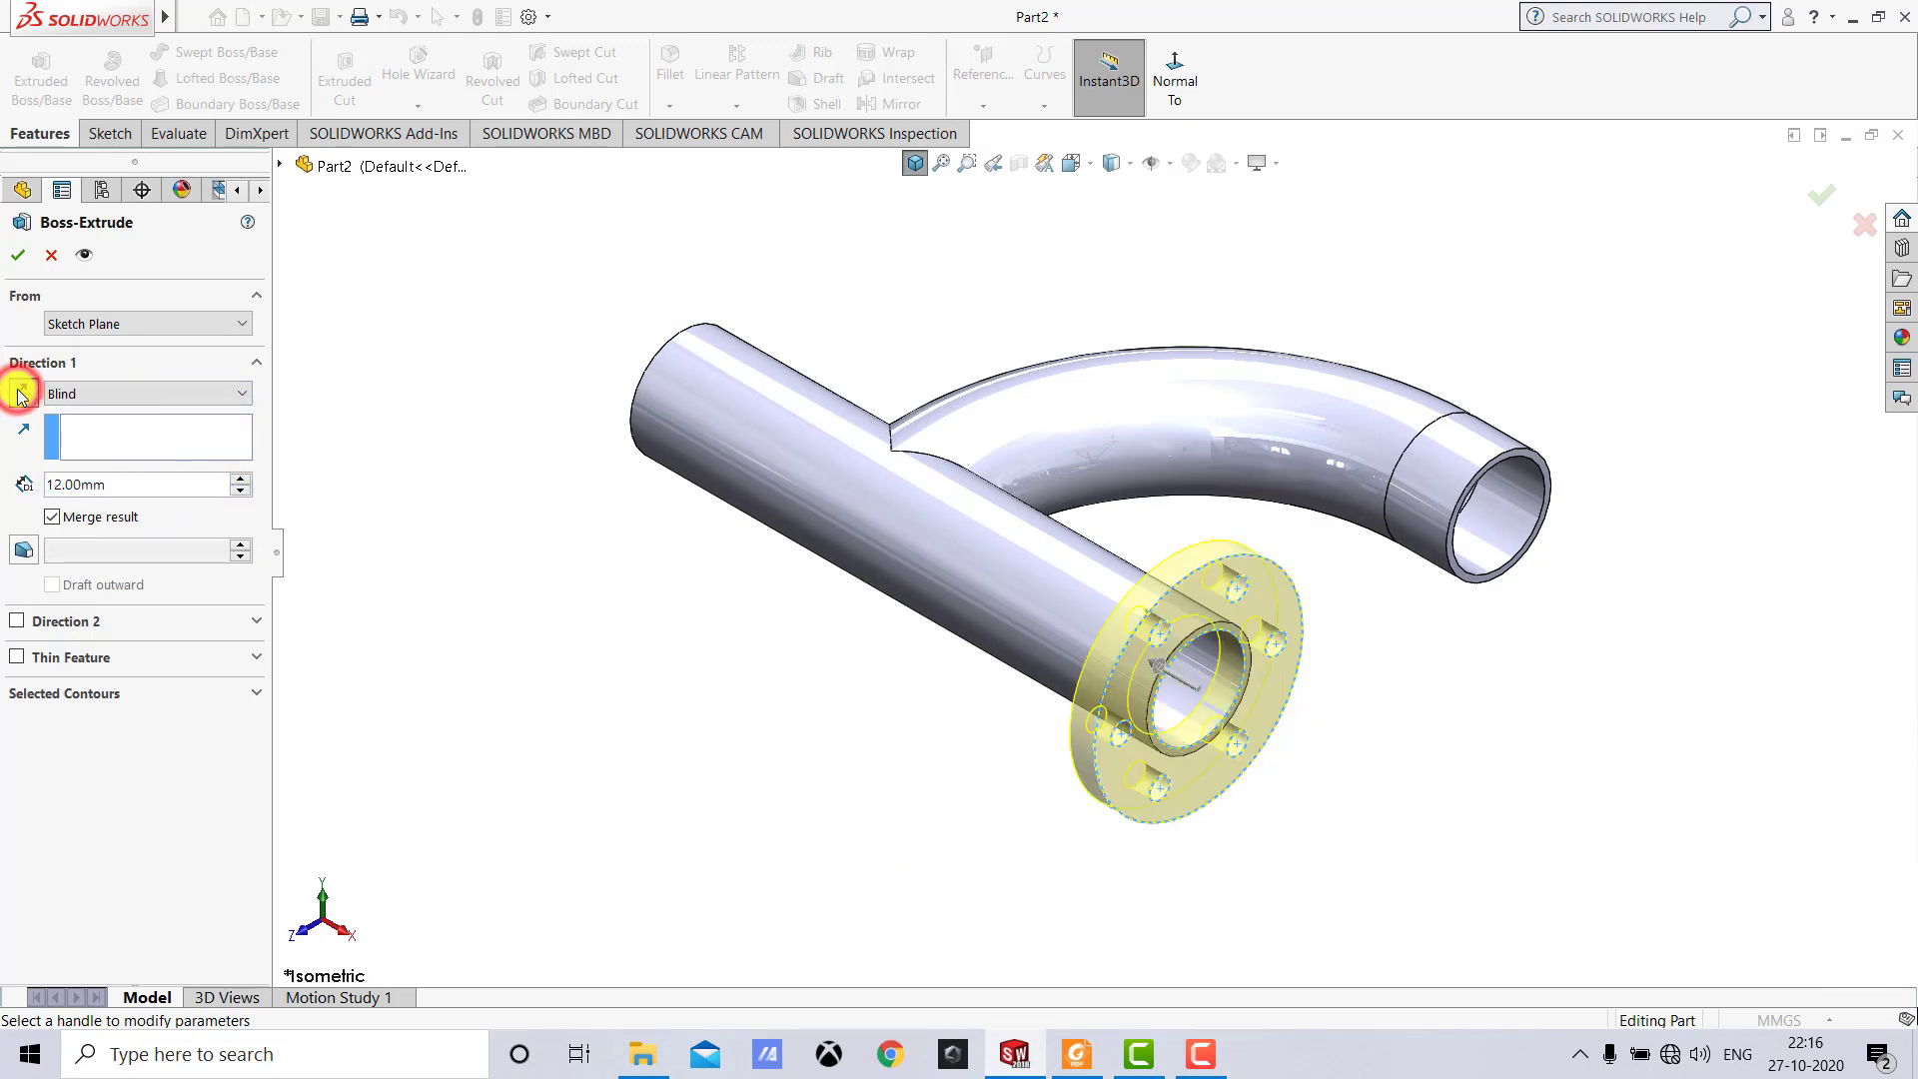
{"action": "left_click", "coordinate": [19, 262]}
{"action": "left_click", "coordinate": [482, 318]}
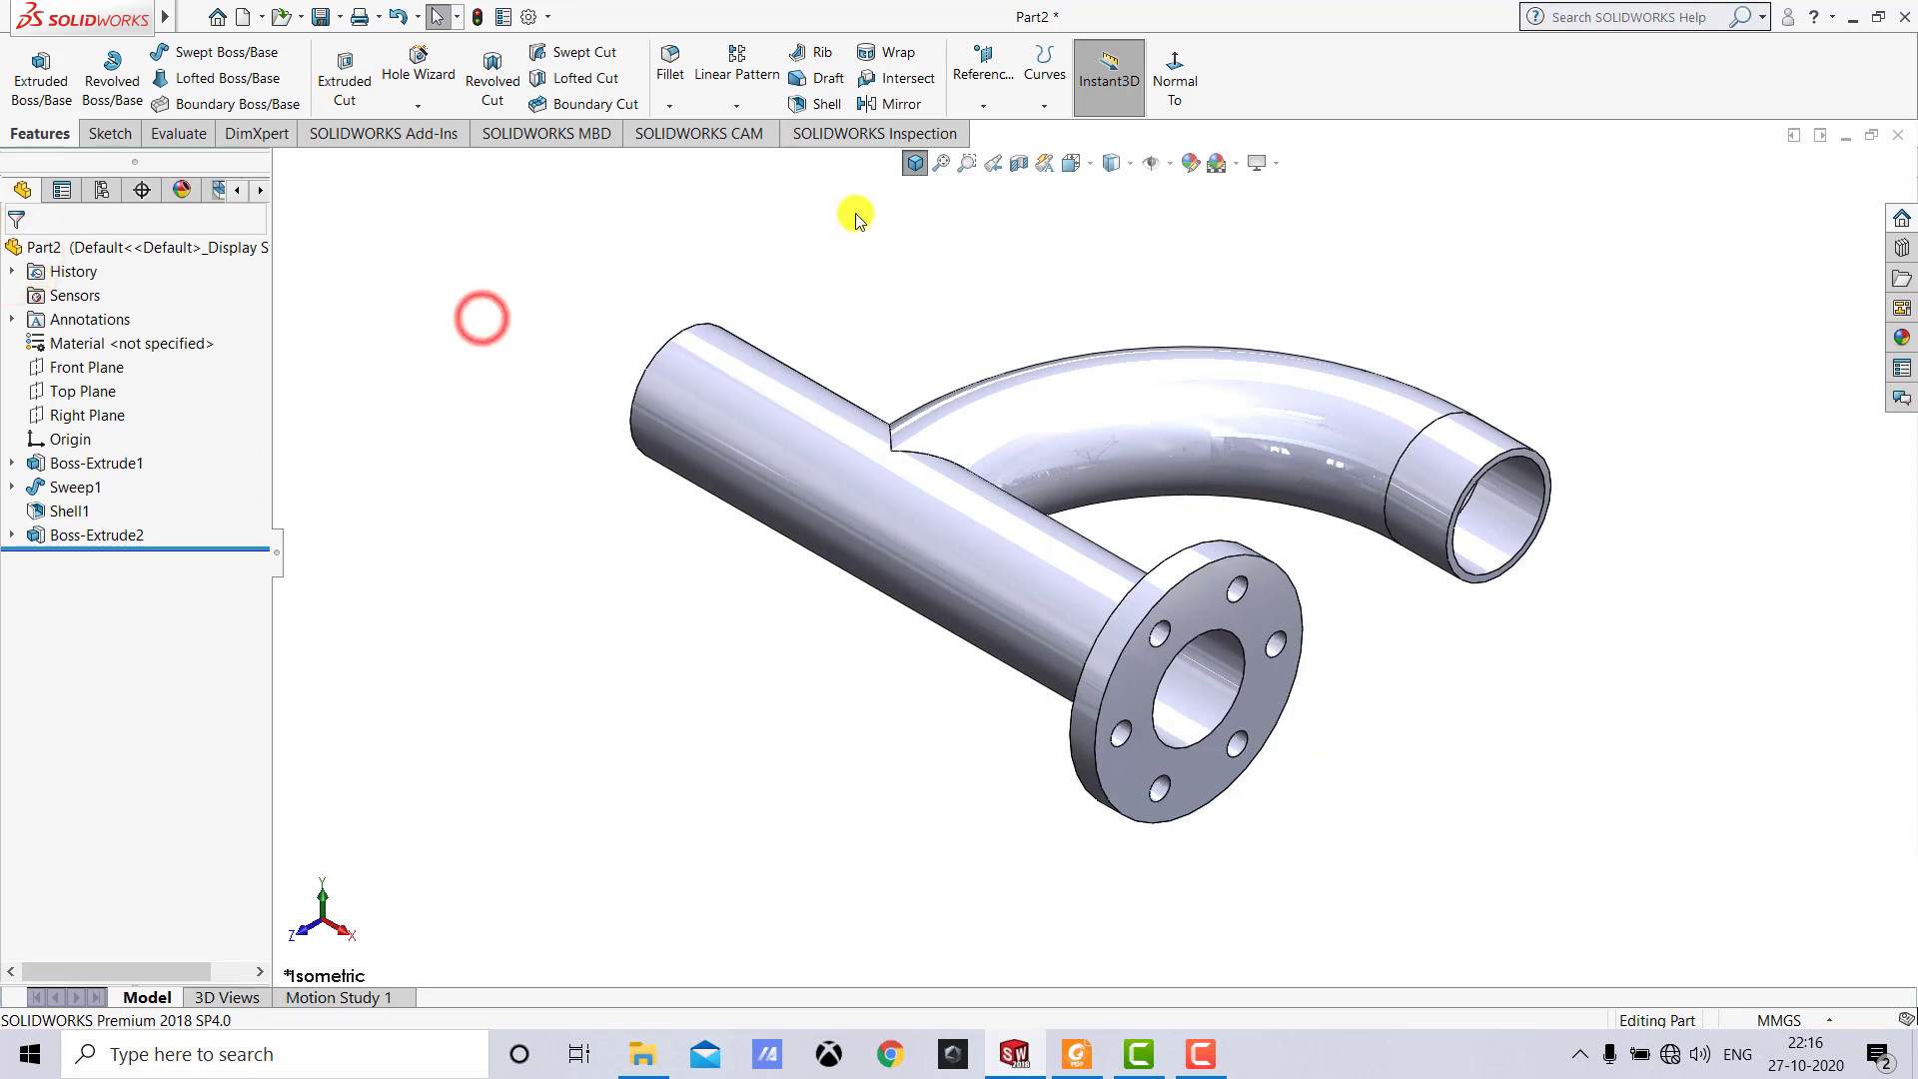
Fillet the two outer edges where the curved branch meets the straight pipe with a 5 mm radius.
{"action": "left_click", "coordinate": [909, 170]}
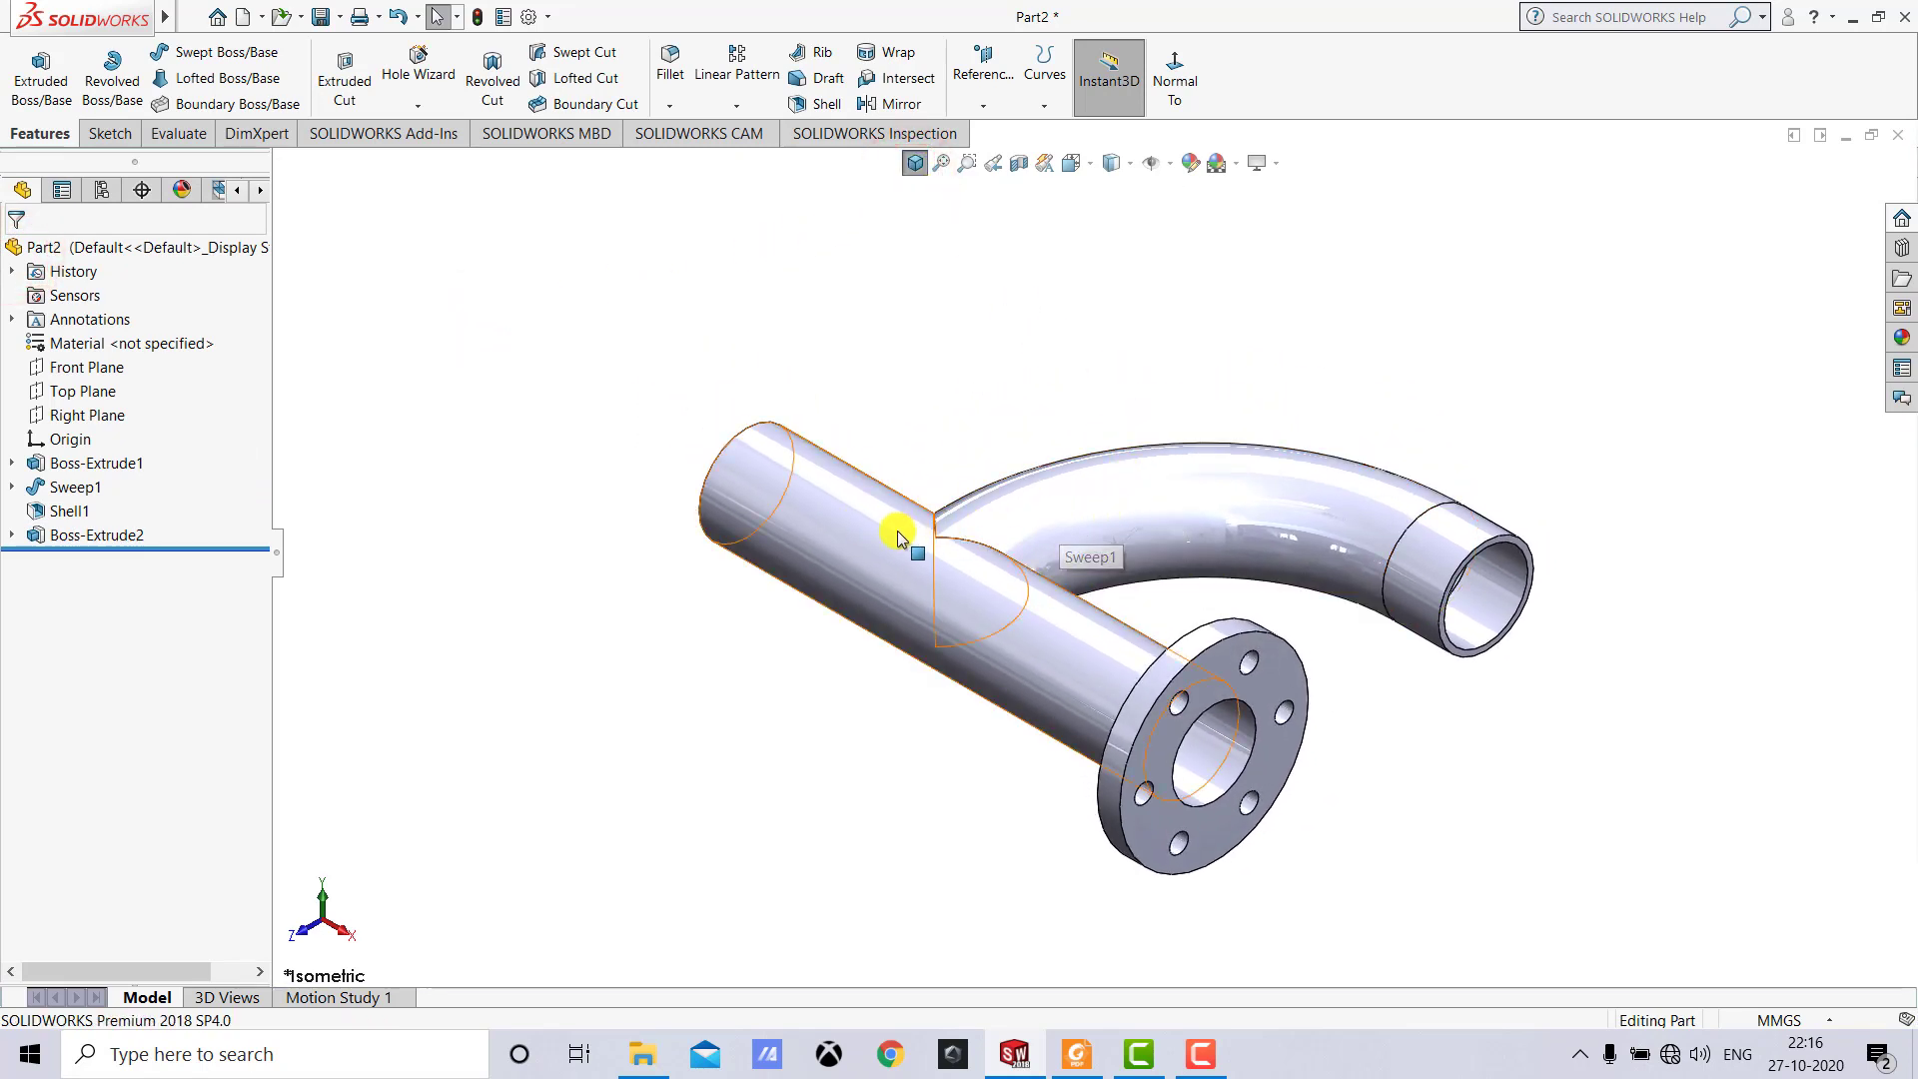
{"action": "left_click", "coordinate": [924, 409]}
{"action": "left_click", "coordinate": [676, 77]}
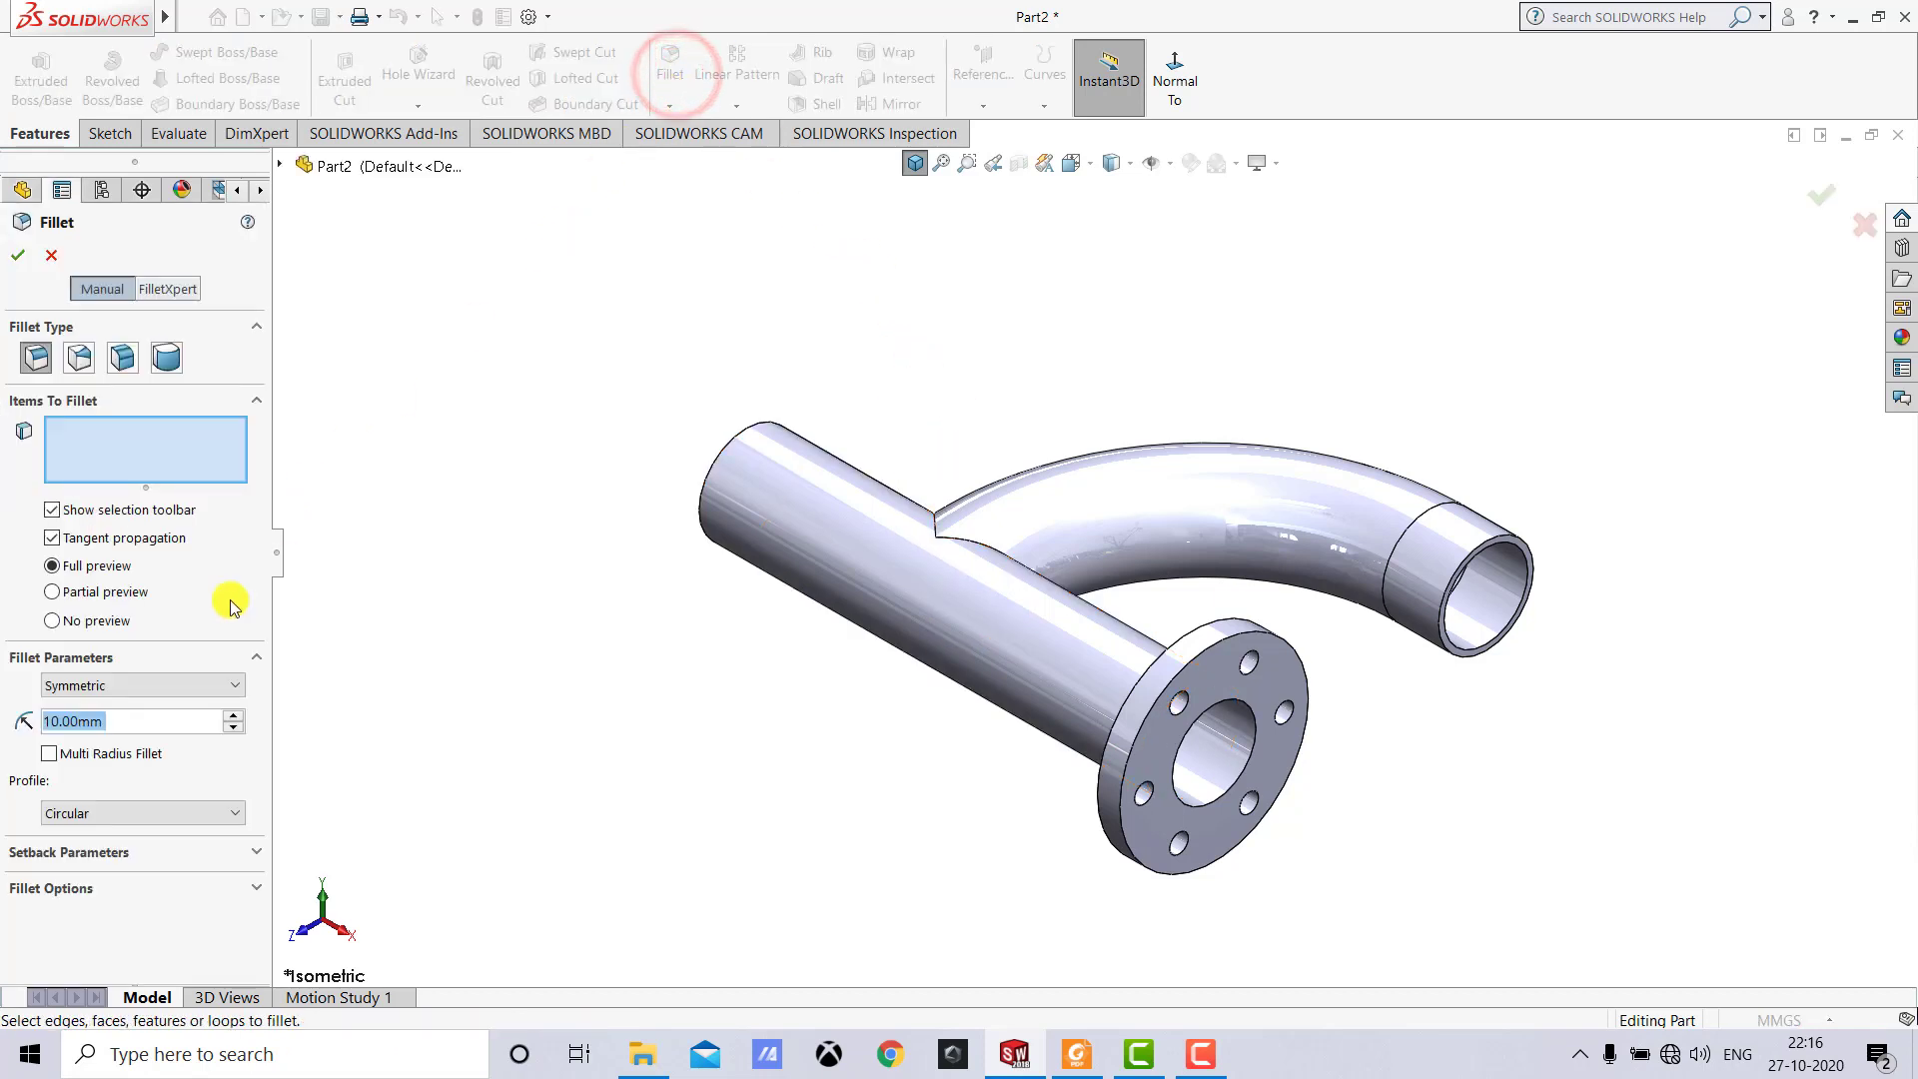
{"action": "type", "text": "5"}
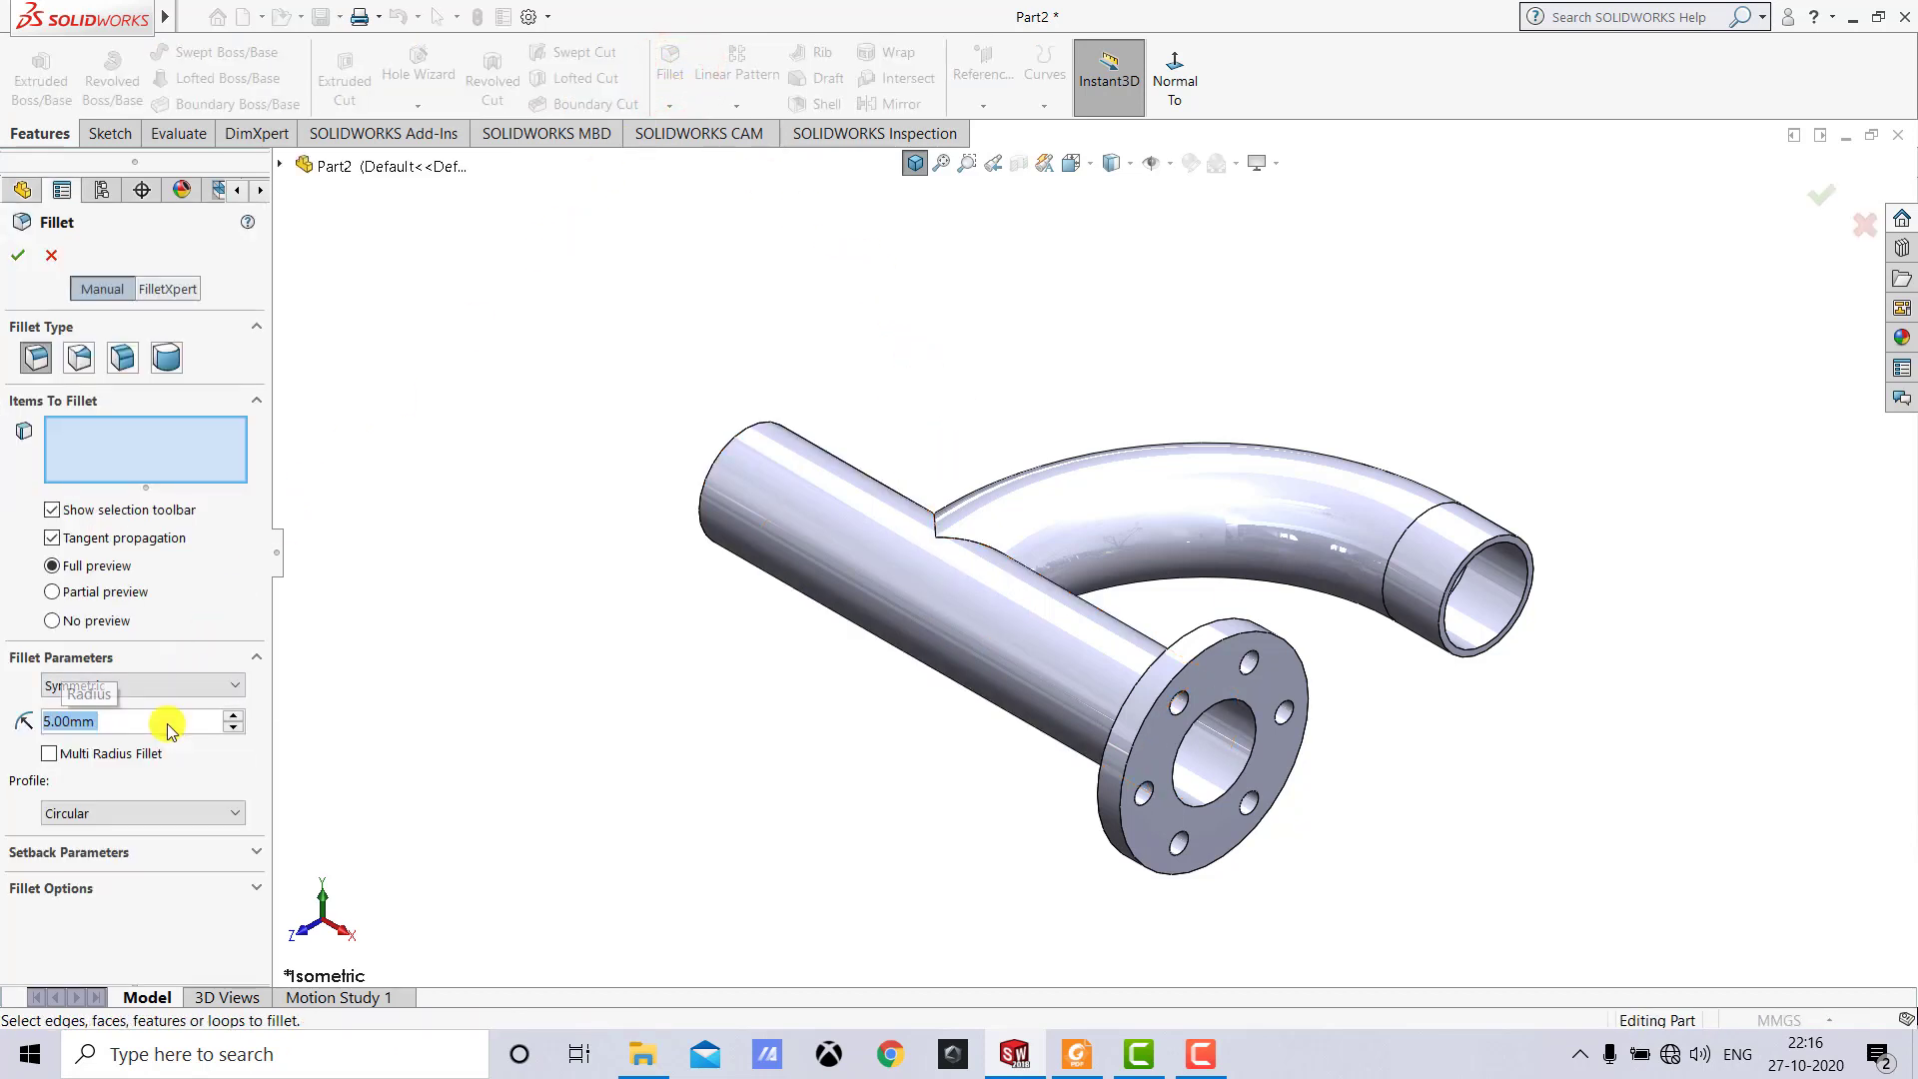
{"action": "key", "text": "Return"}
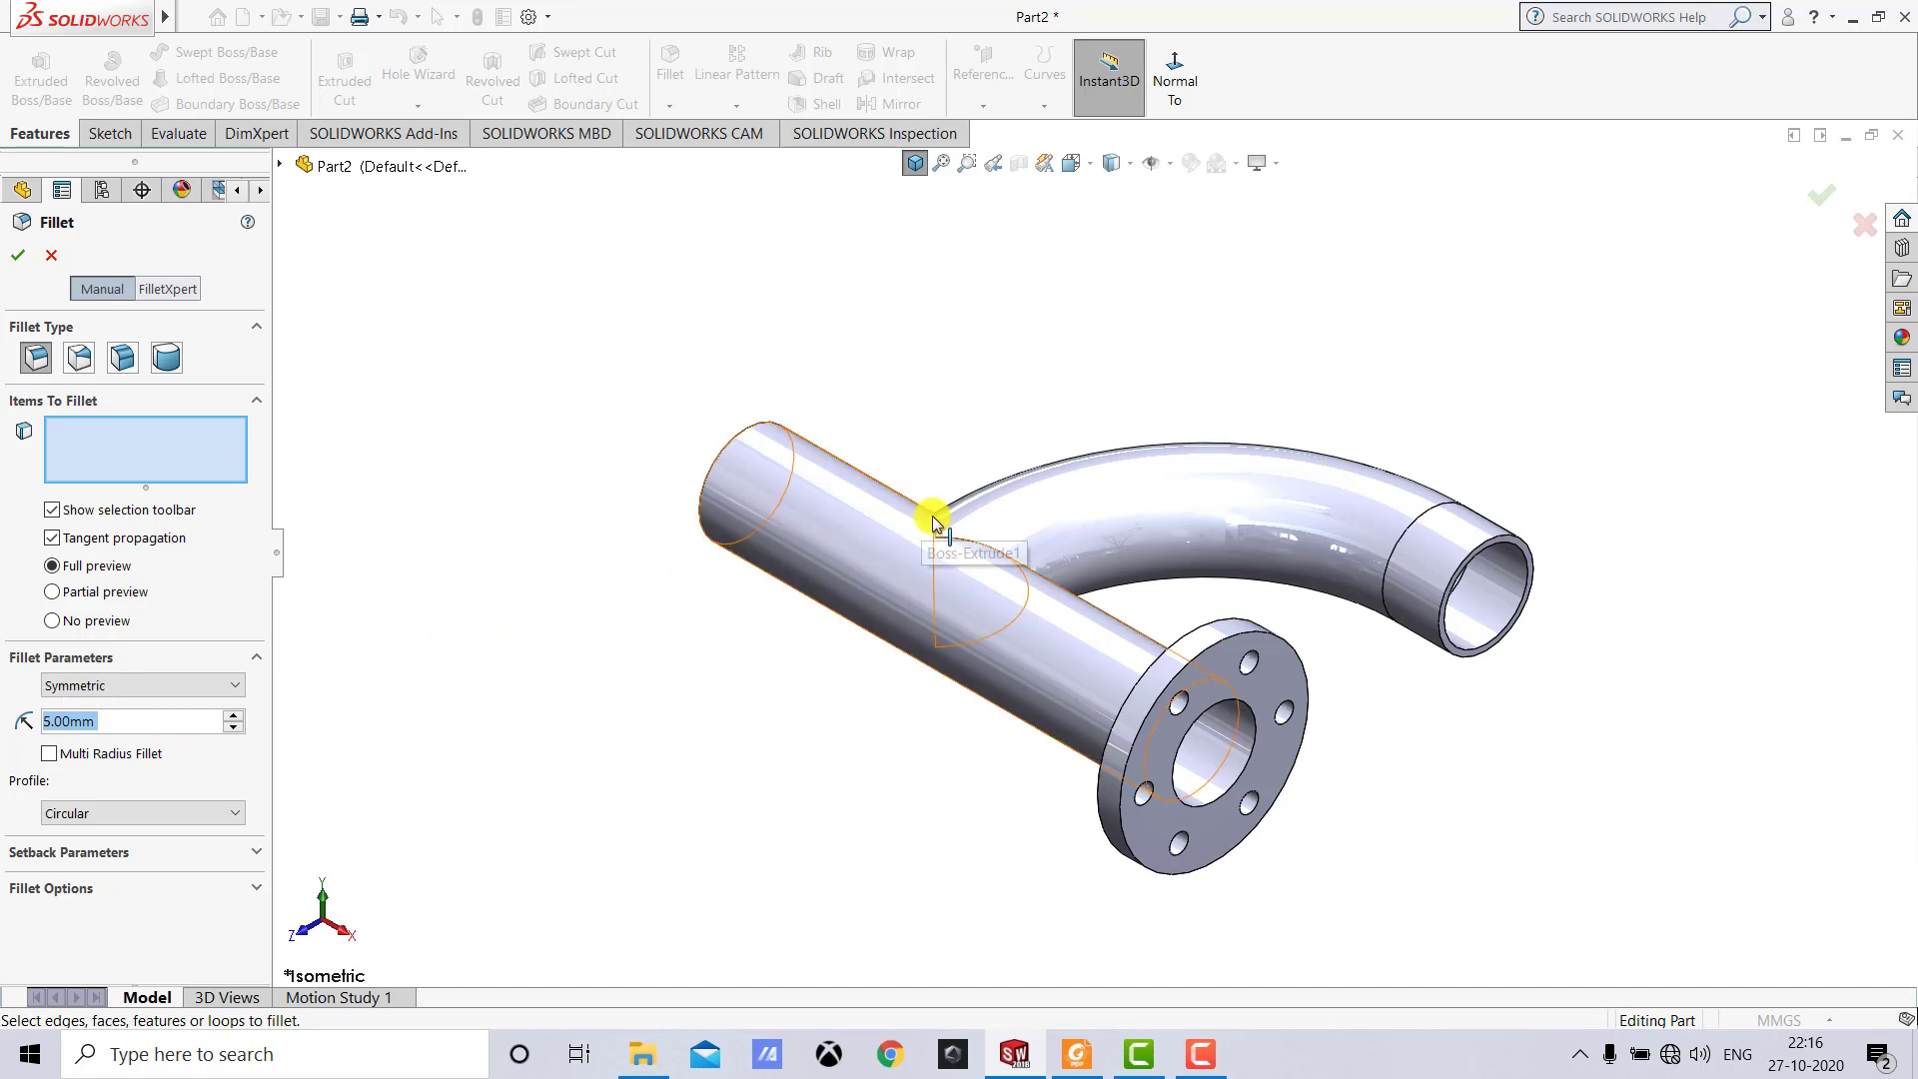
{"action": "scroll", "coordinate": [934, 525], "scroll_direction": "down", "scroll_amount": 4}
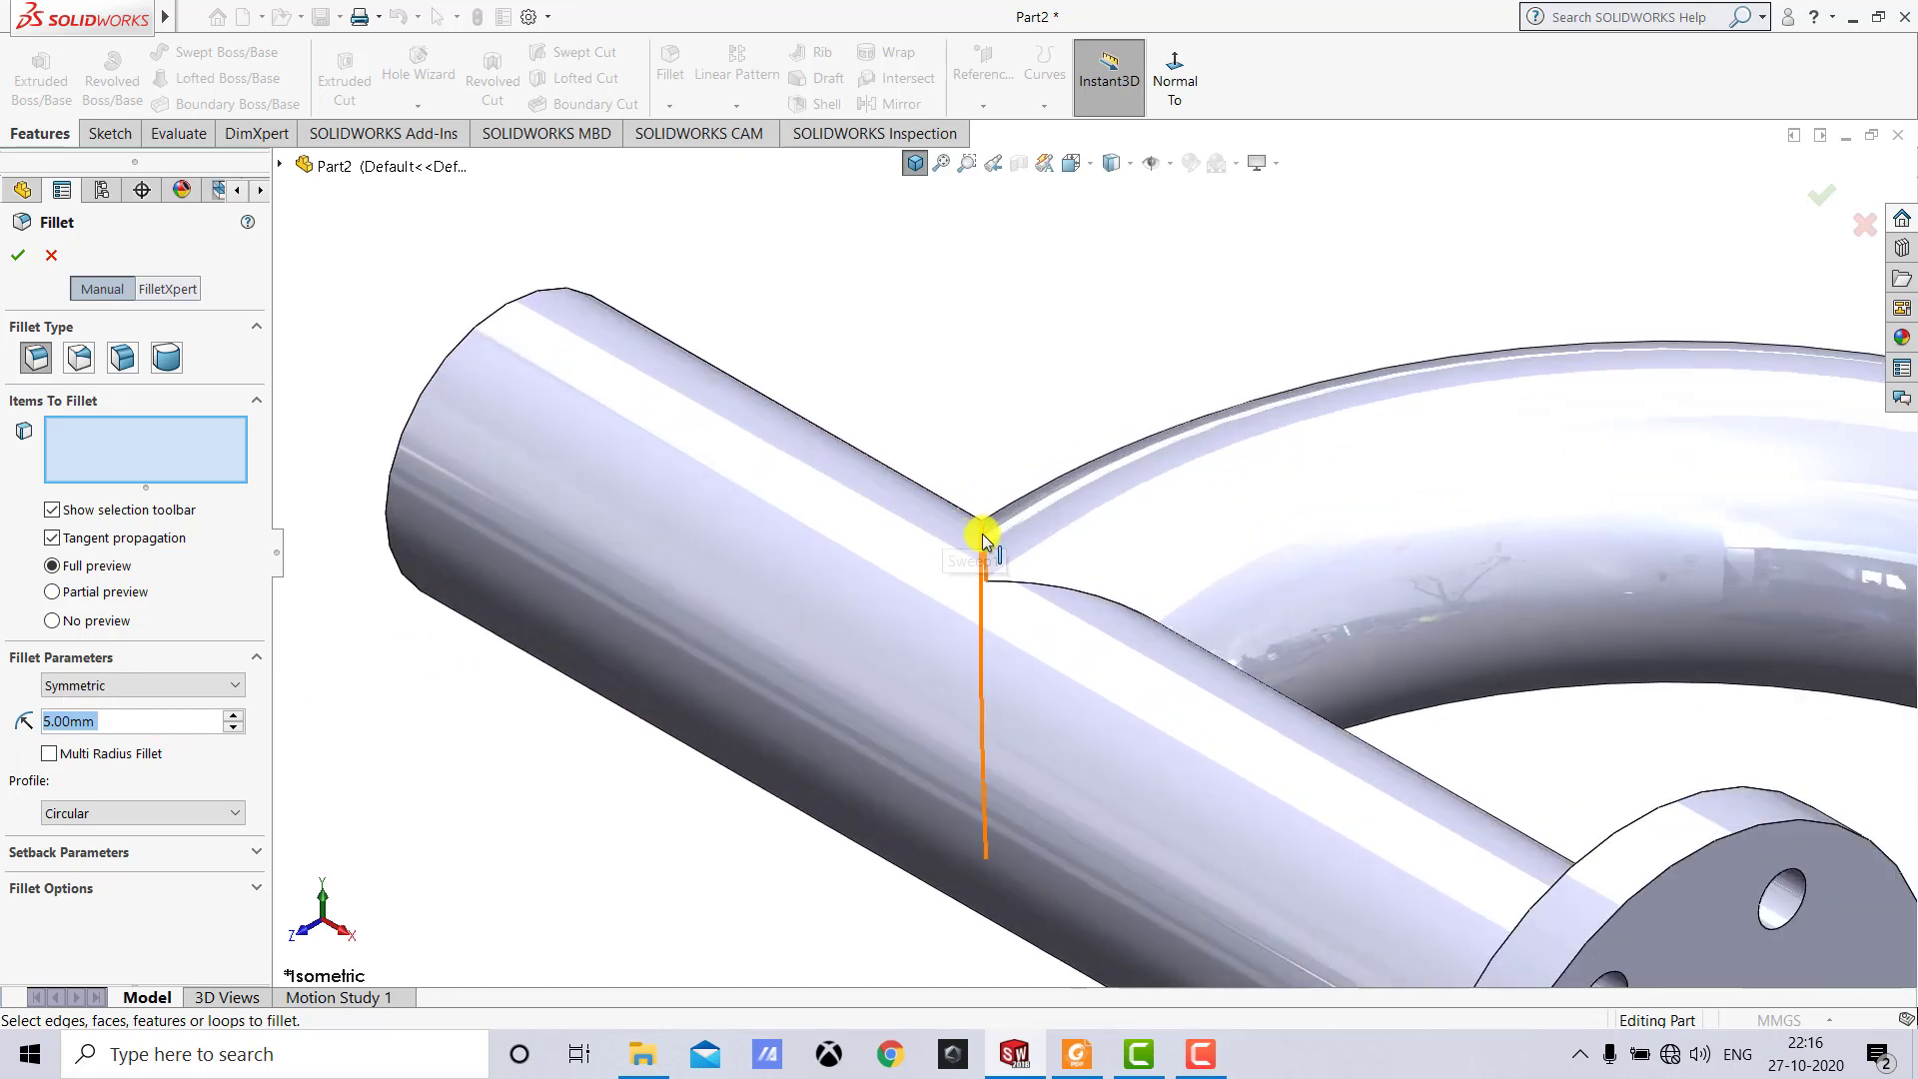
{"action": "left_click", "coordinate": [984, 541]}
{"action": "left_click", "coordinate": [1026, 585]}
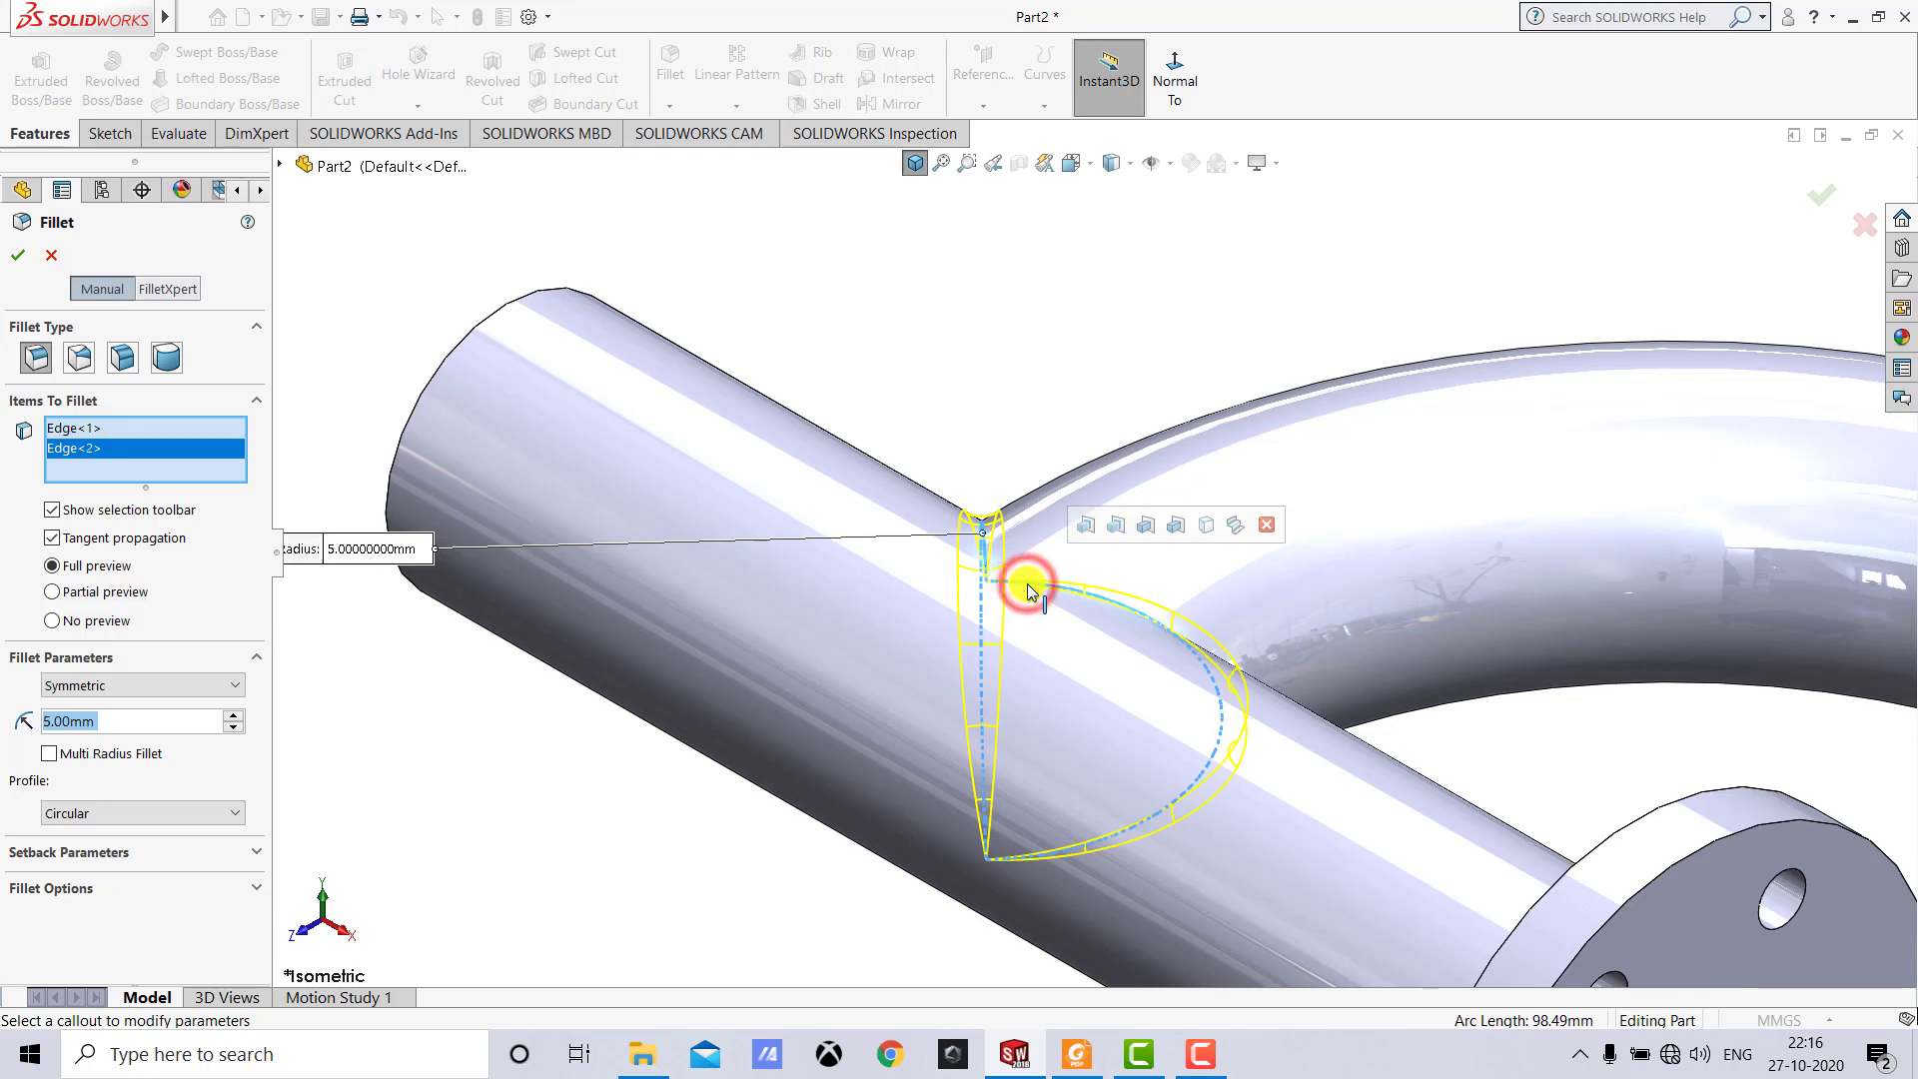
{"action": "left_click", "coordinate": [30, 257]}
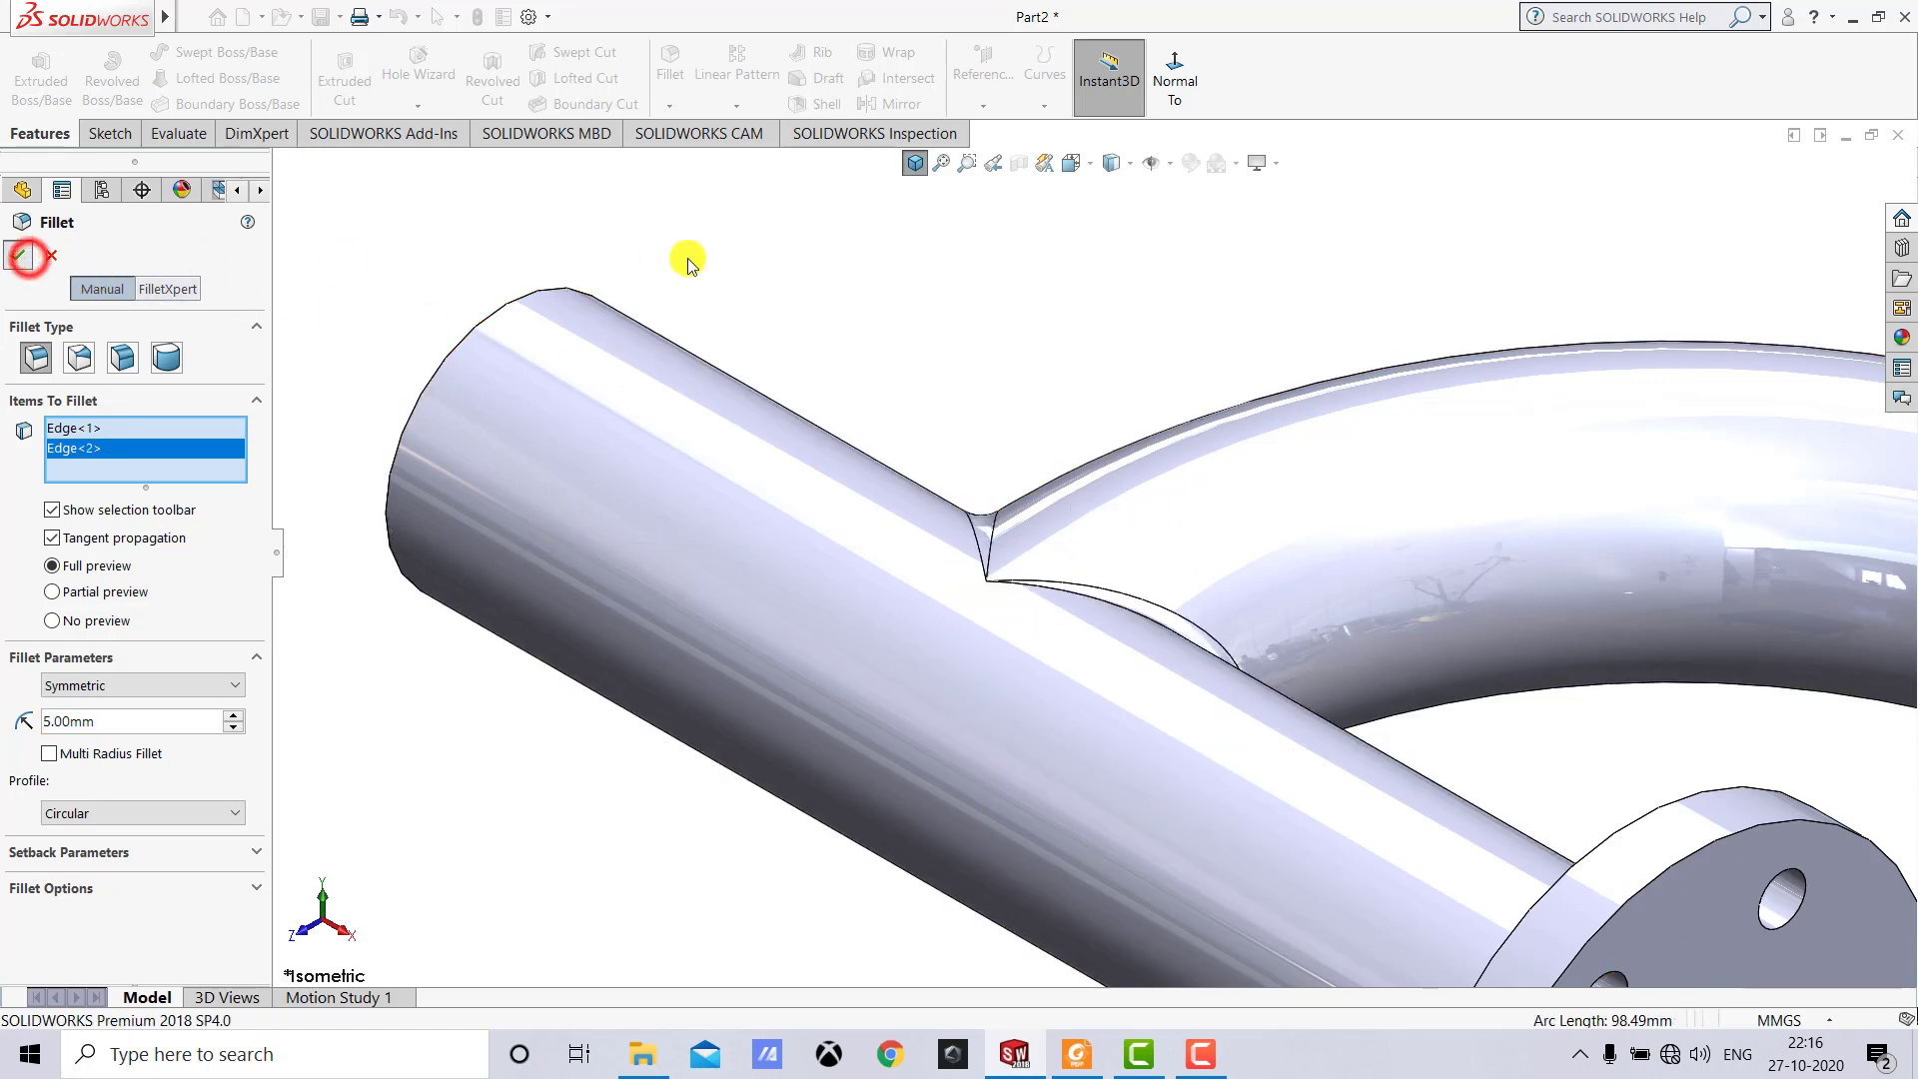
{"action": "left_click", "coordinate": [910, 165]}
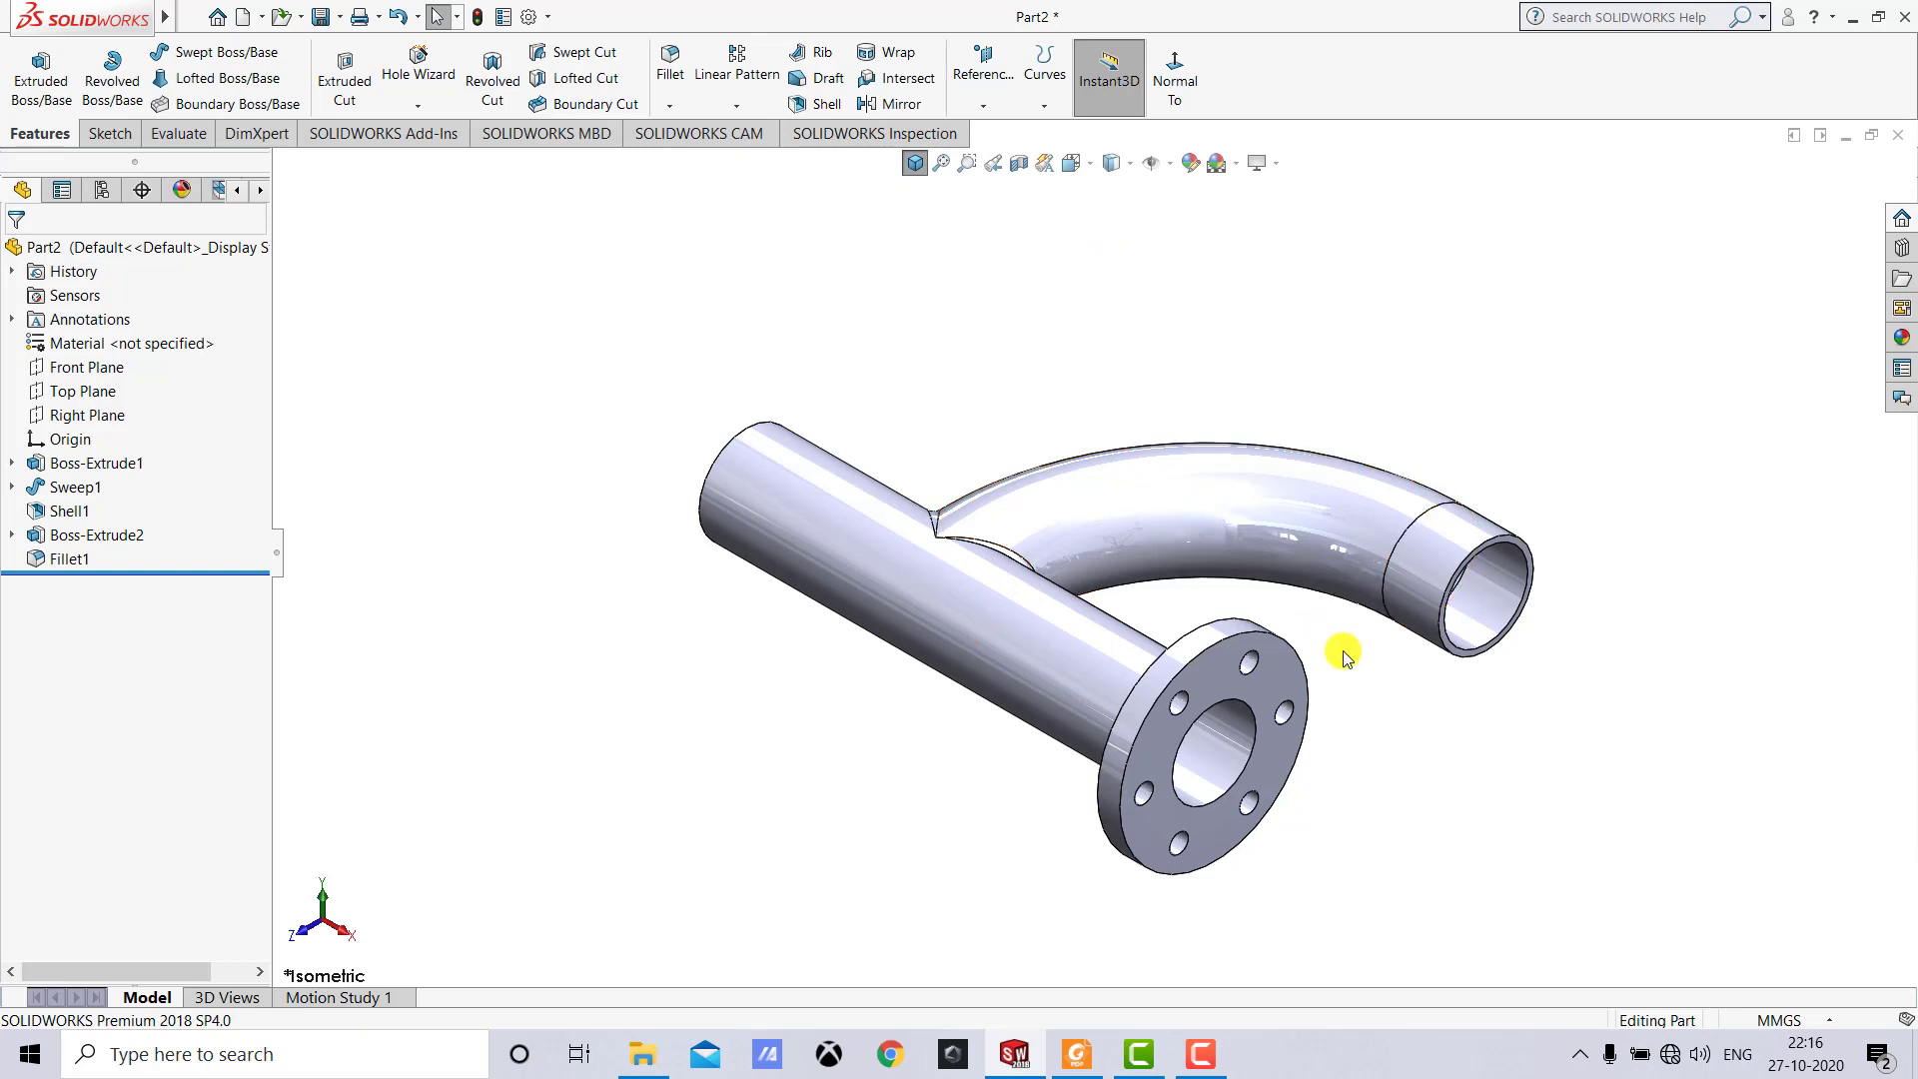
Check the pipe spacing in the PDF drawing, and create a reference plane offset 145.4/2 mm from the Front Plane, flipped towards the branch.
{"action": "left_click", "coordinate": [994, 106]}
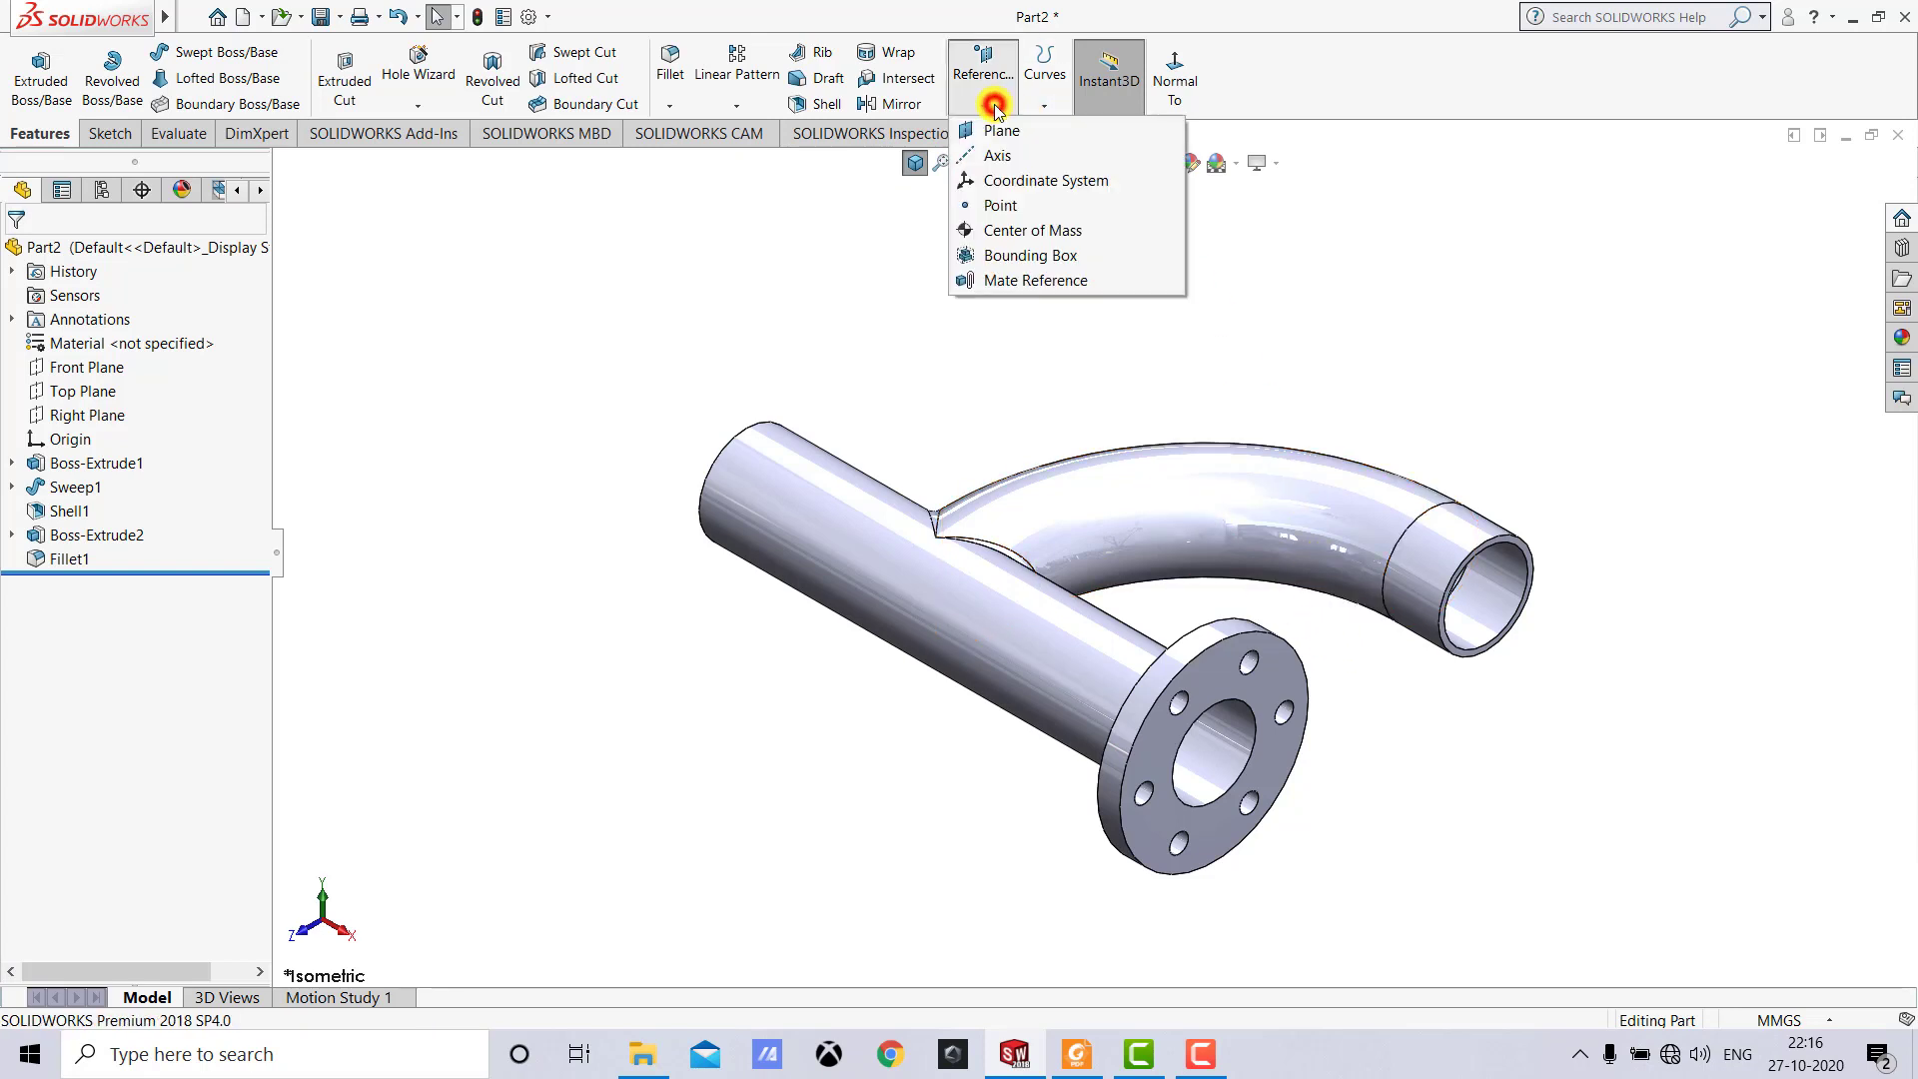
{"action": "left_click", "coordinate": [1001, 131]}
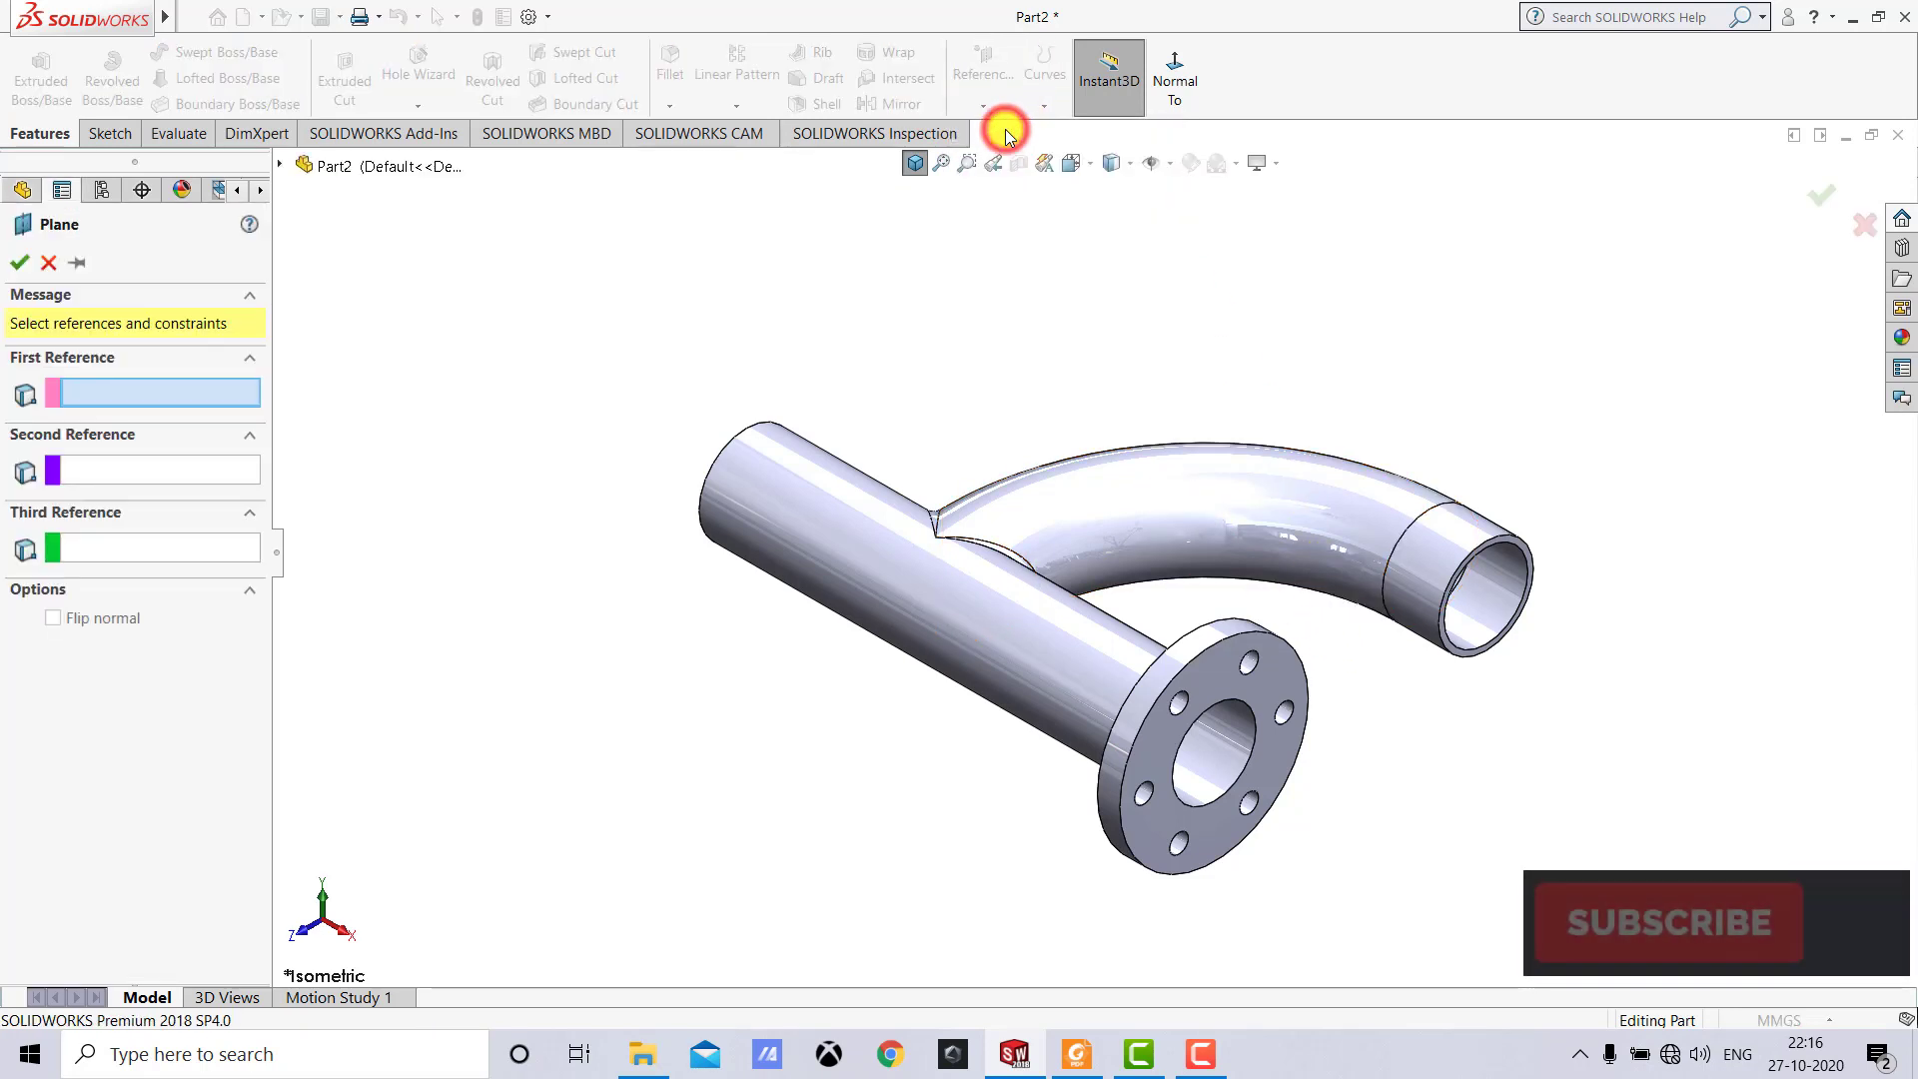
{"action": "left_click", "coordinate": [280, 165]}
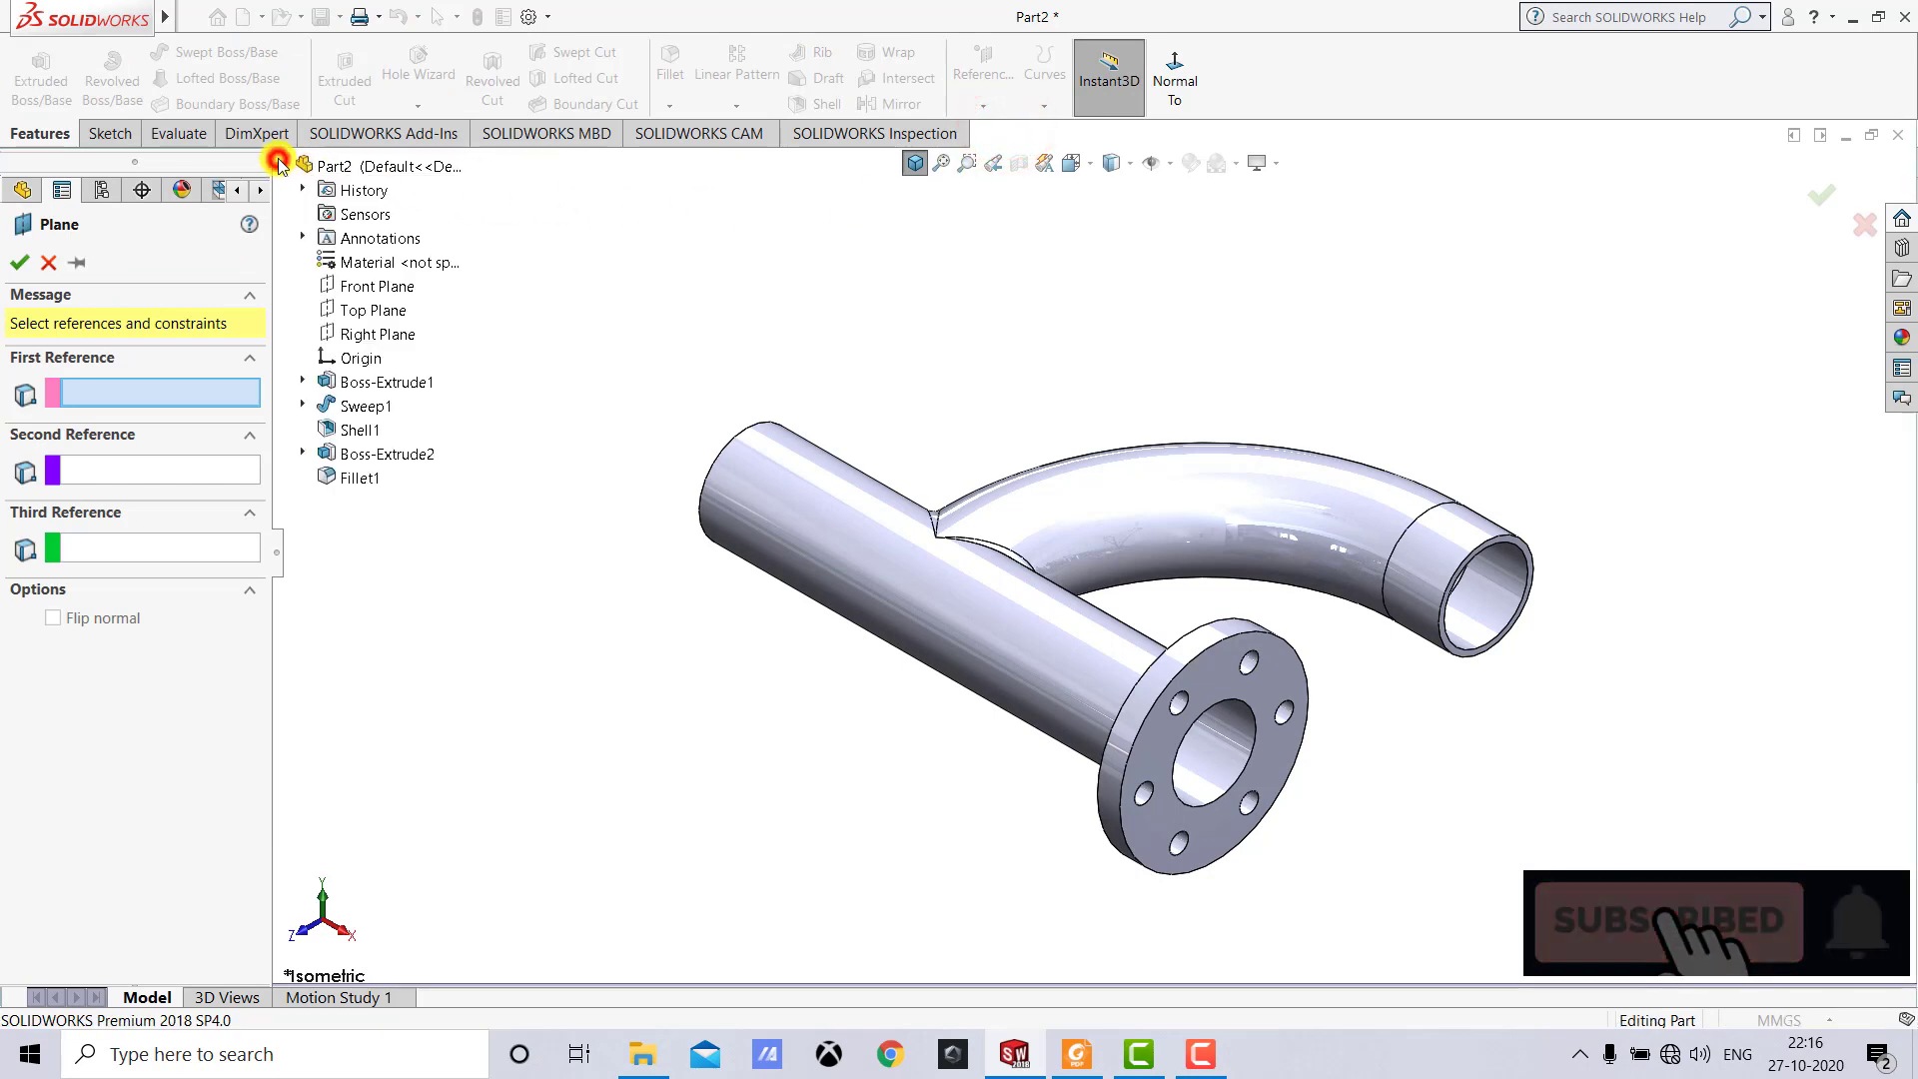
{"action": "left_click", "coordinate": [397, 287]}
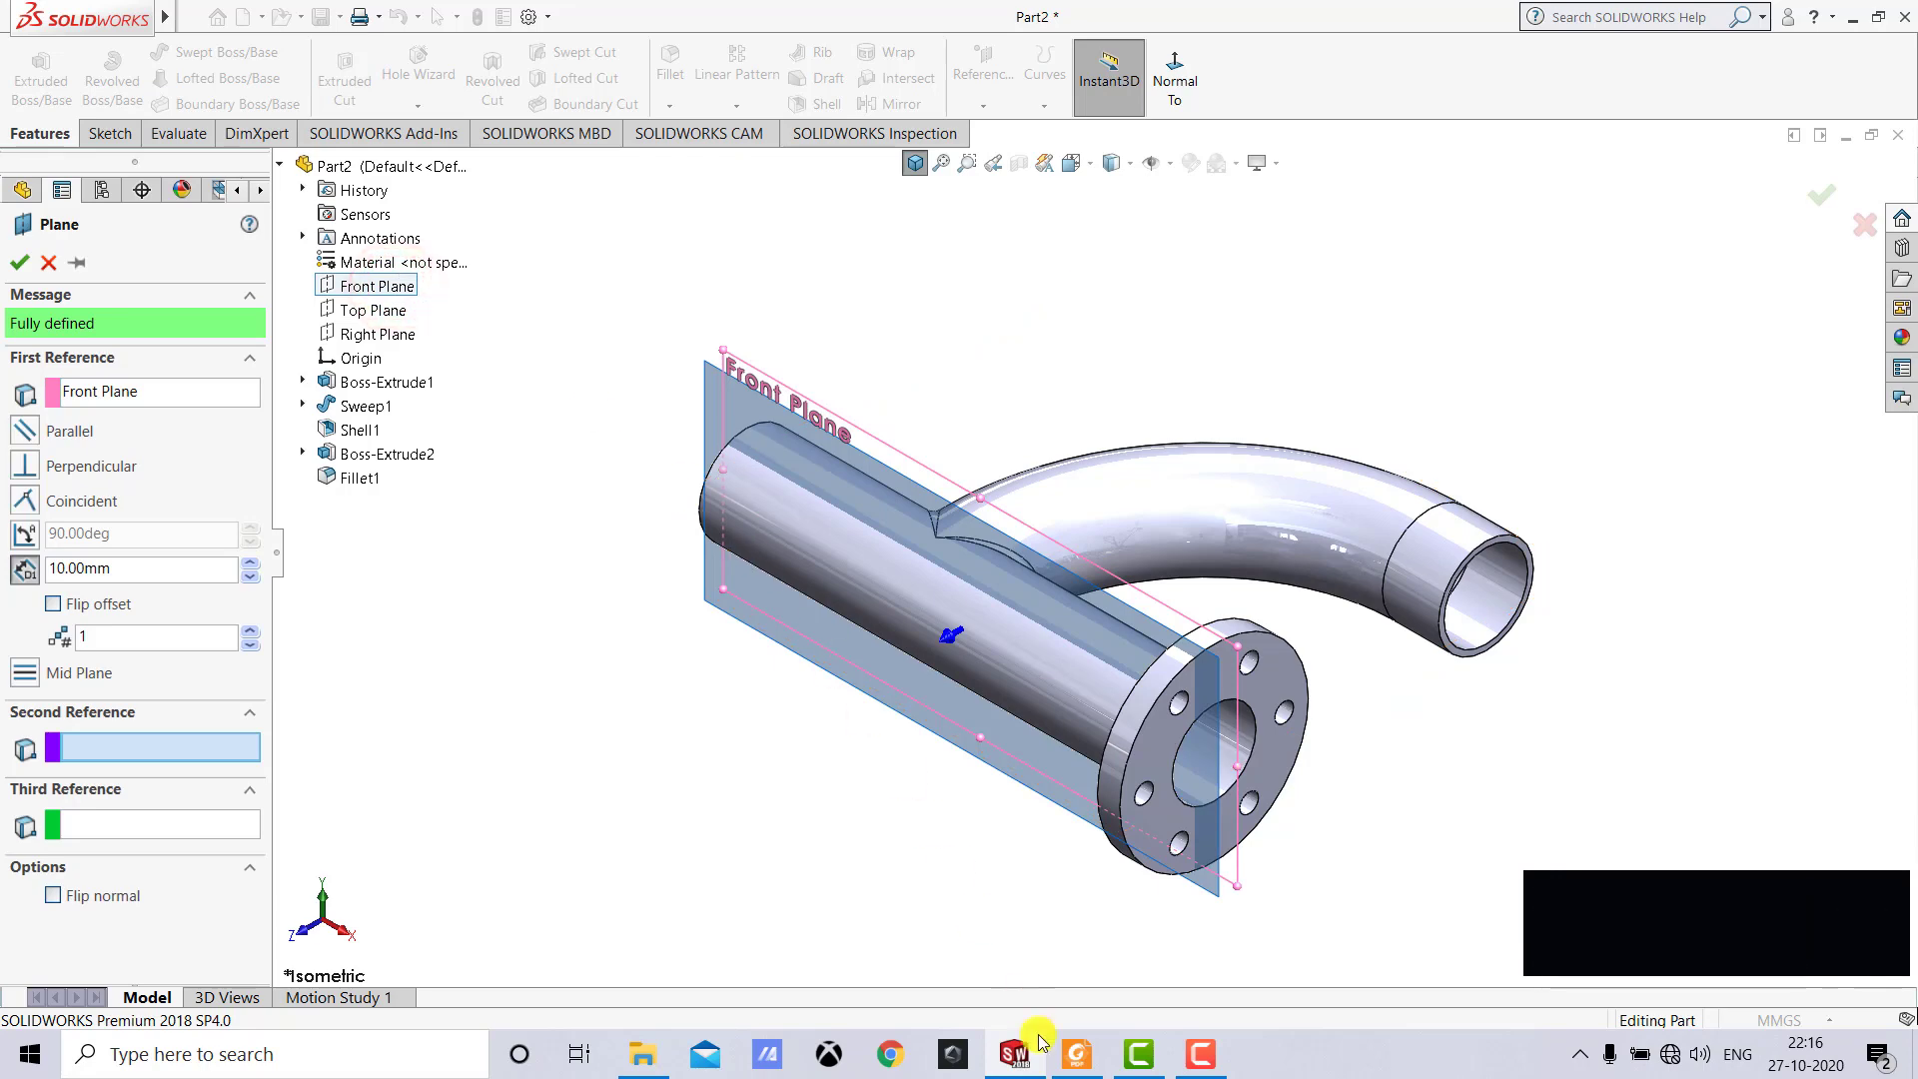
{"action": "left_click", "coordinate": [1072, 1063]}
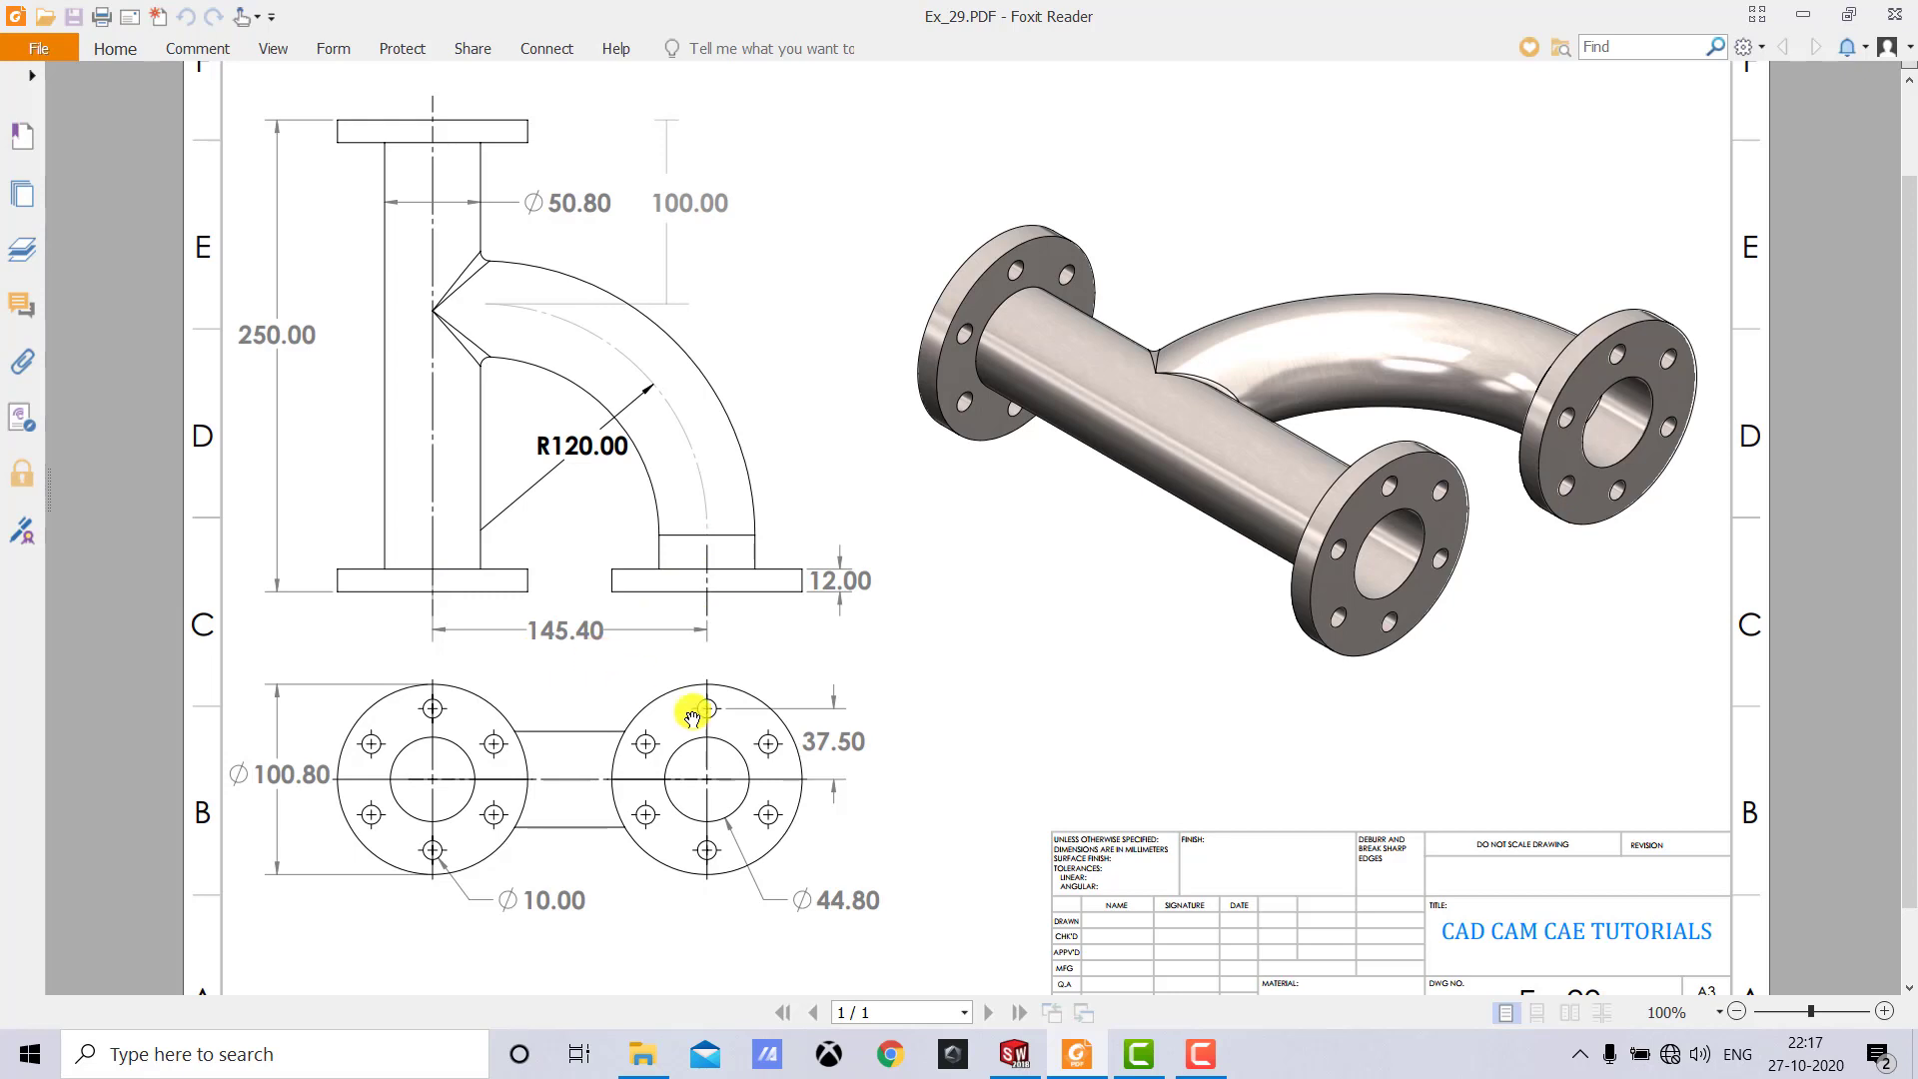
{"action": "left_click", "coordinate": [1015, 1051]}
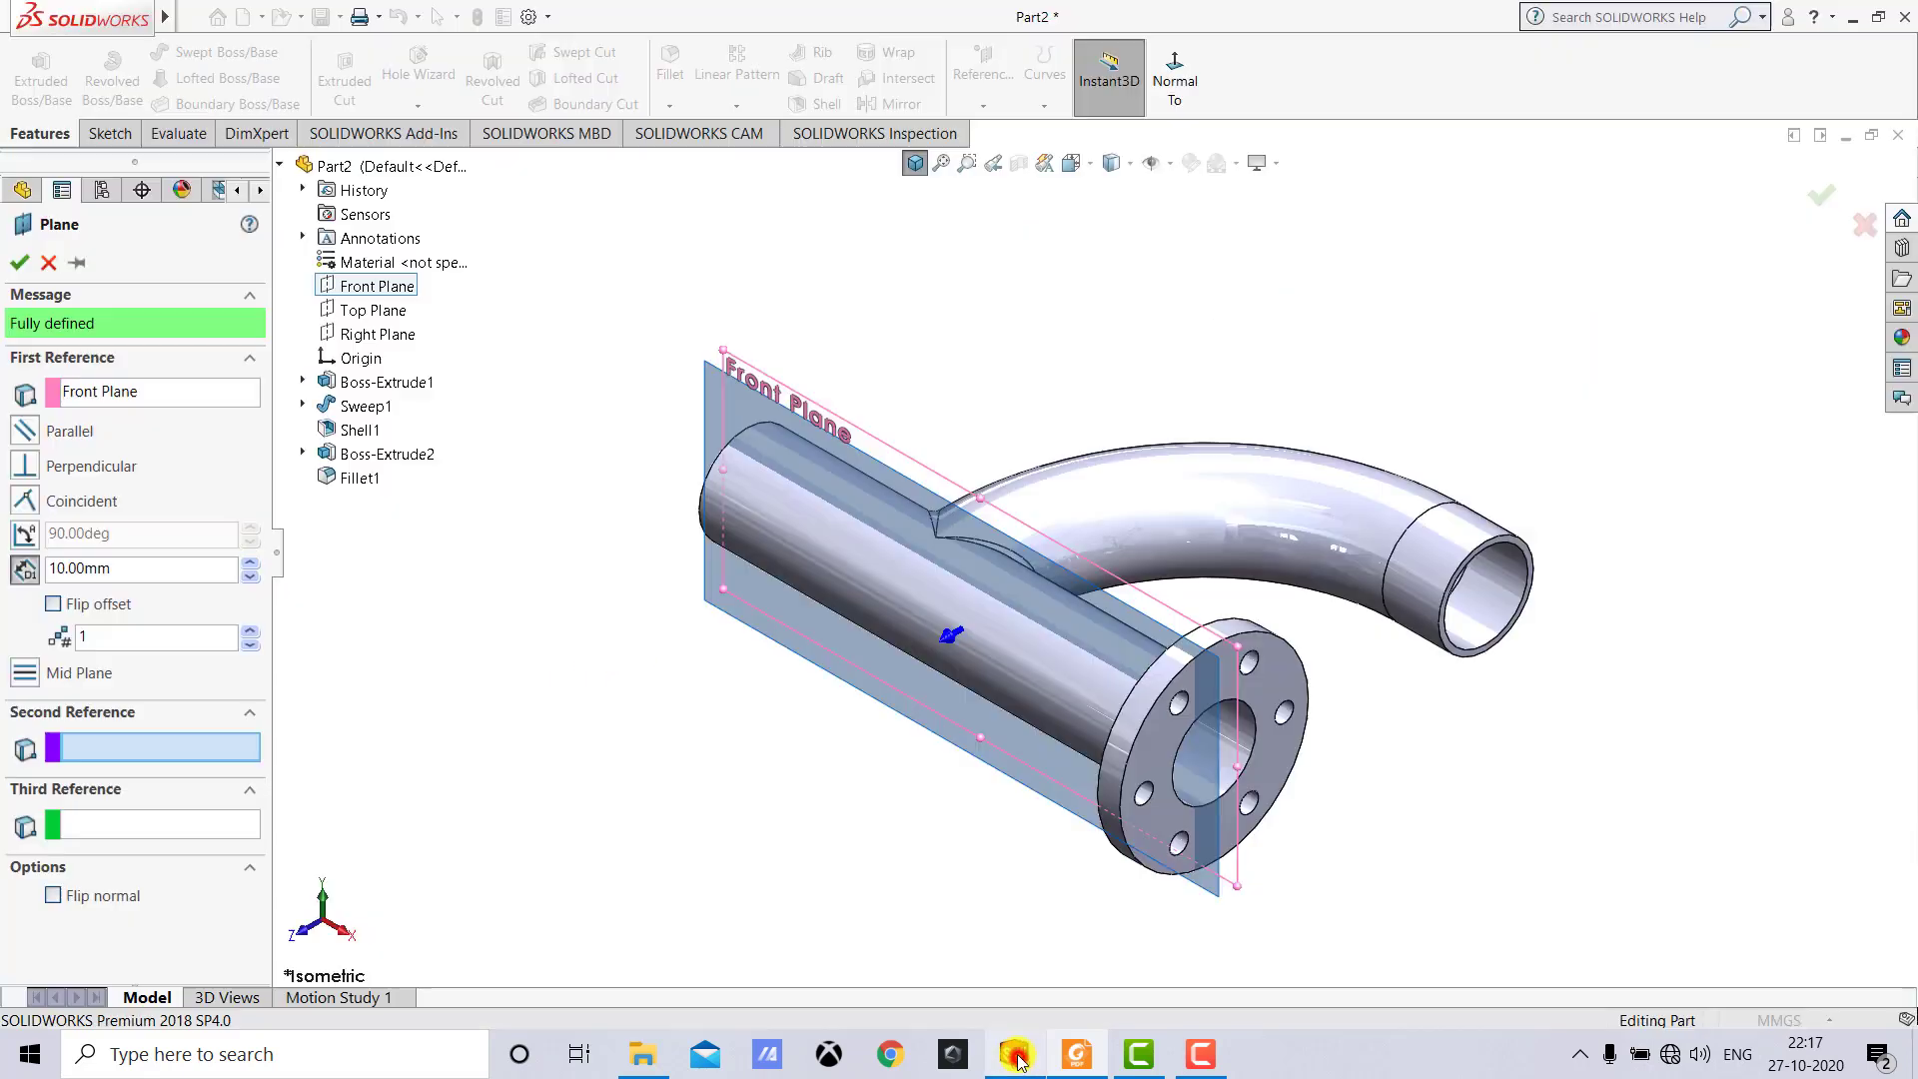
{"action": "double_click", "coordinate": [178, 578]}
{"action": "type", "text": "145"}
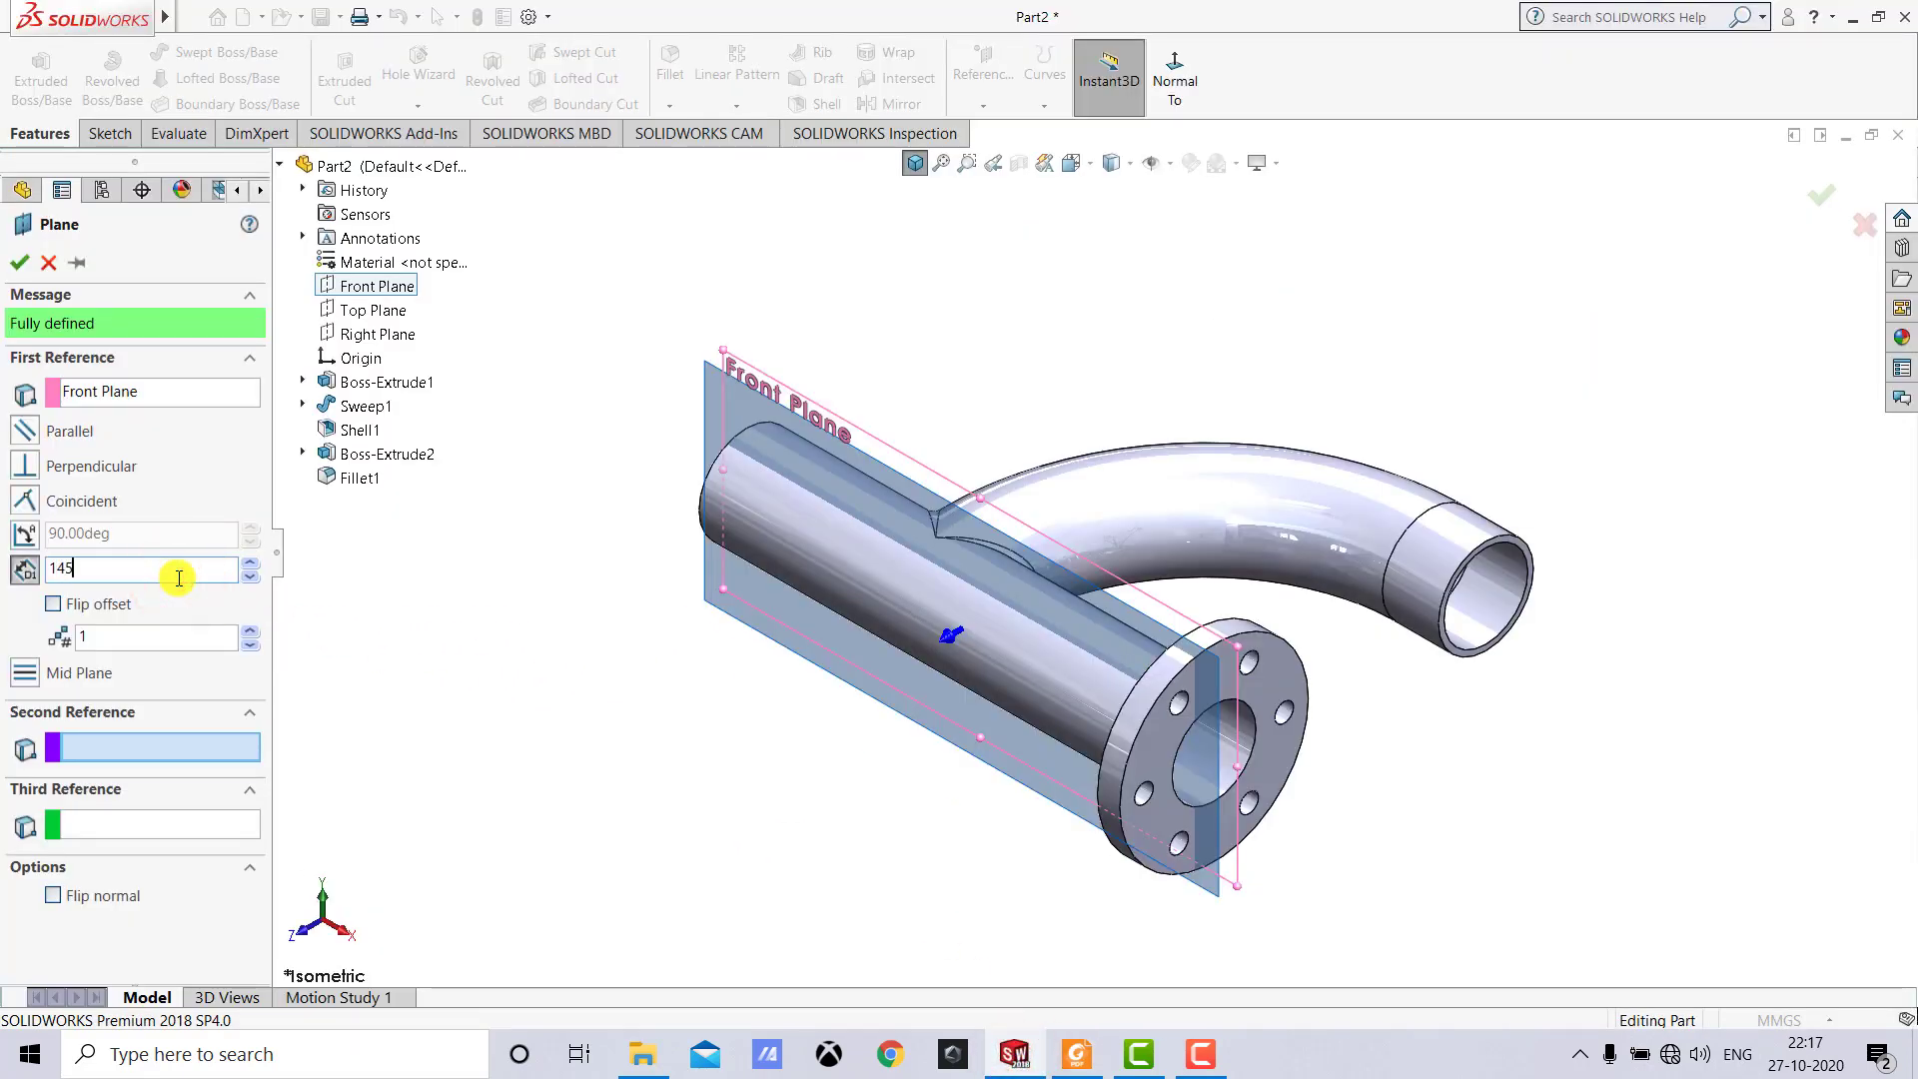
{"action": "type", "text": "."}
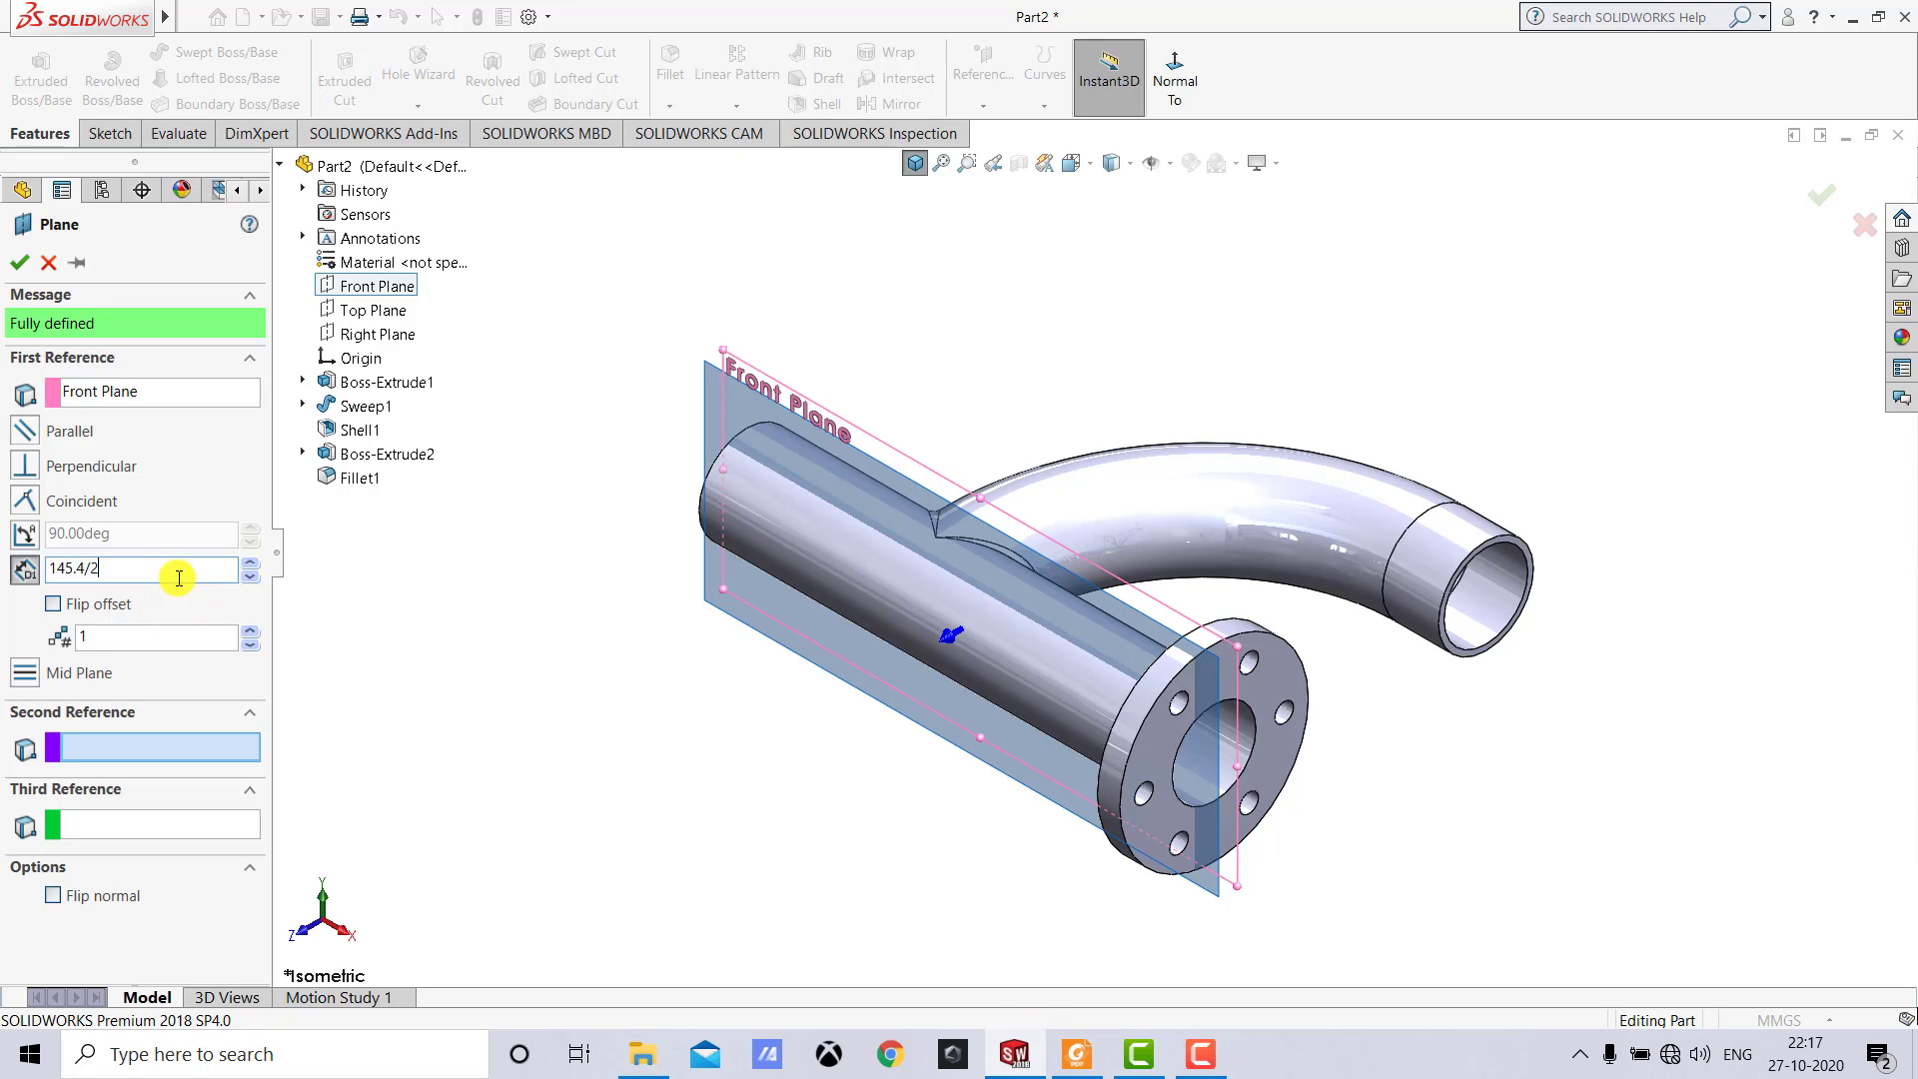
{"action": "type", "text": "4/2"}
{"action": "key", "text": "Return"}
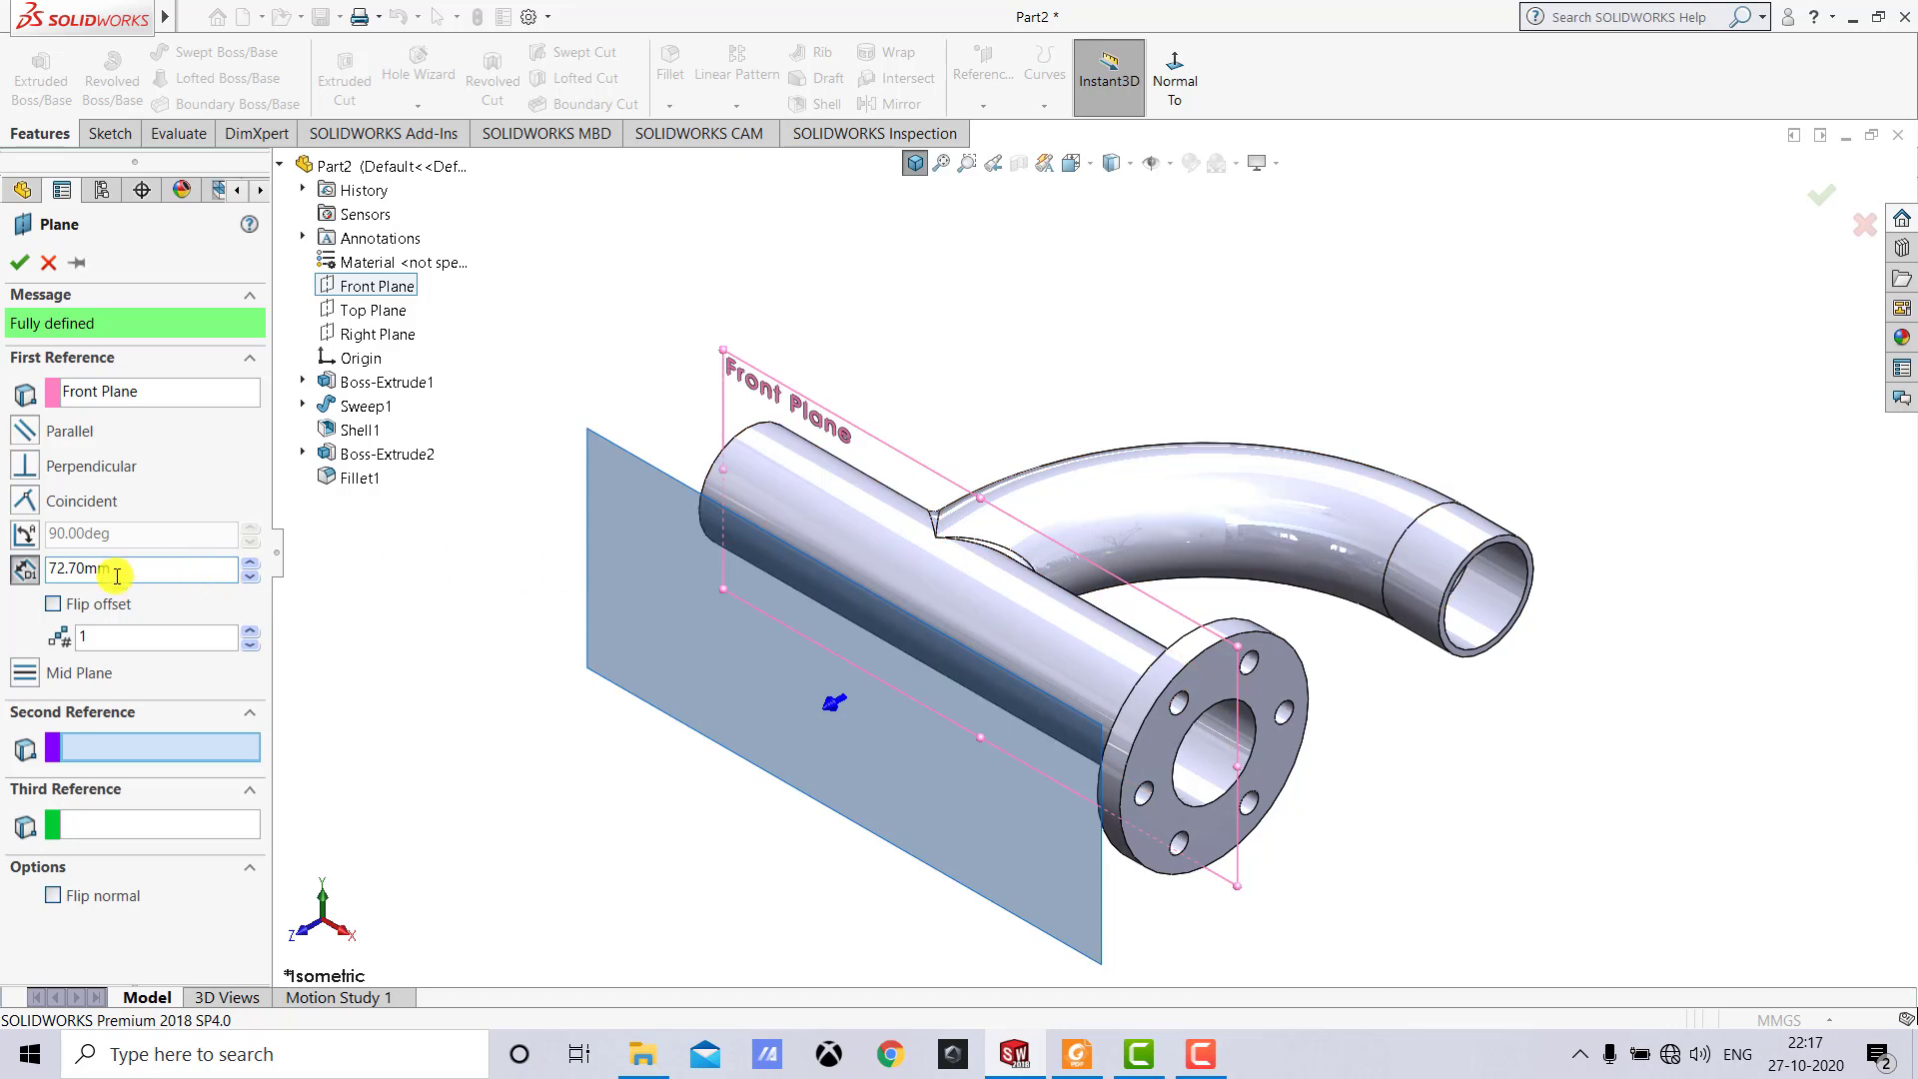
{"action": "left_click", "coordinate": [53, 604]}
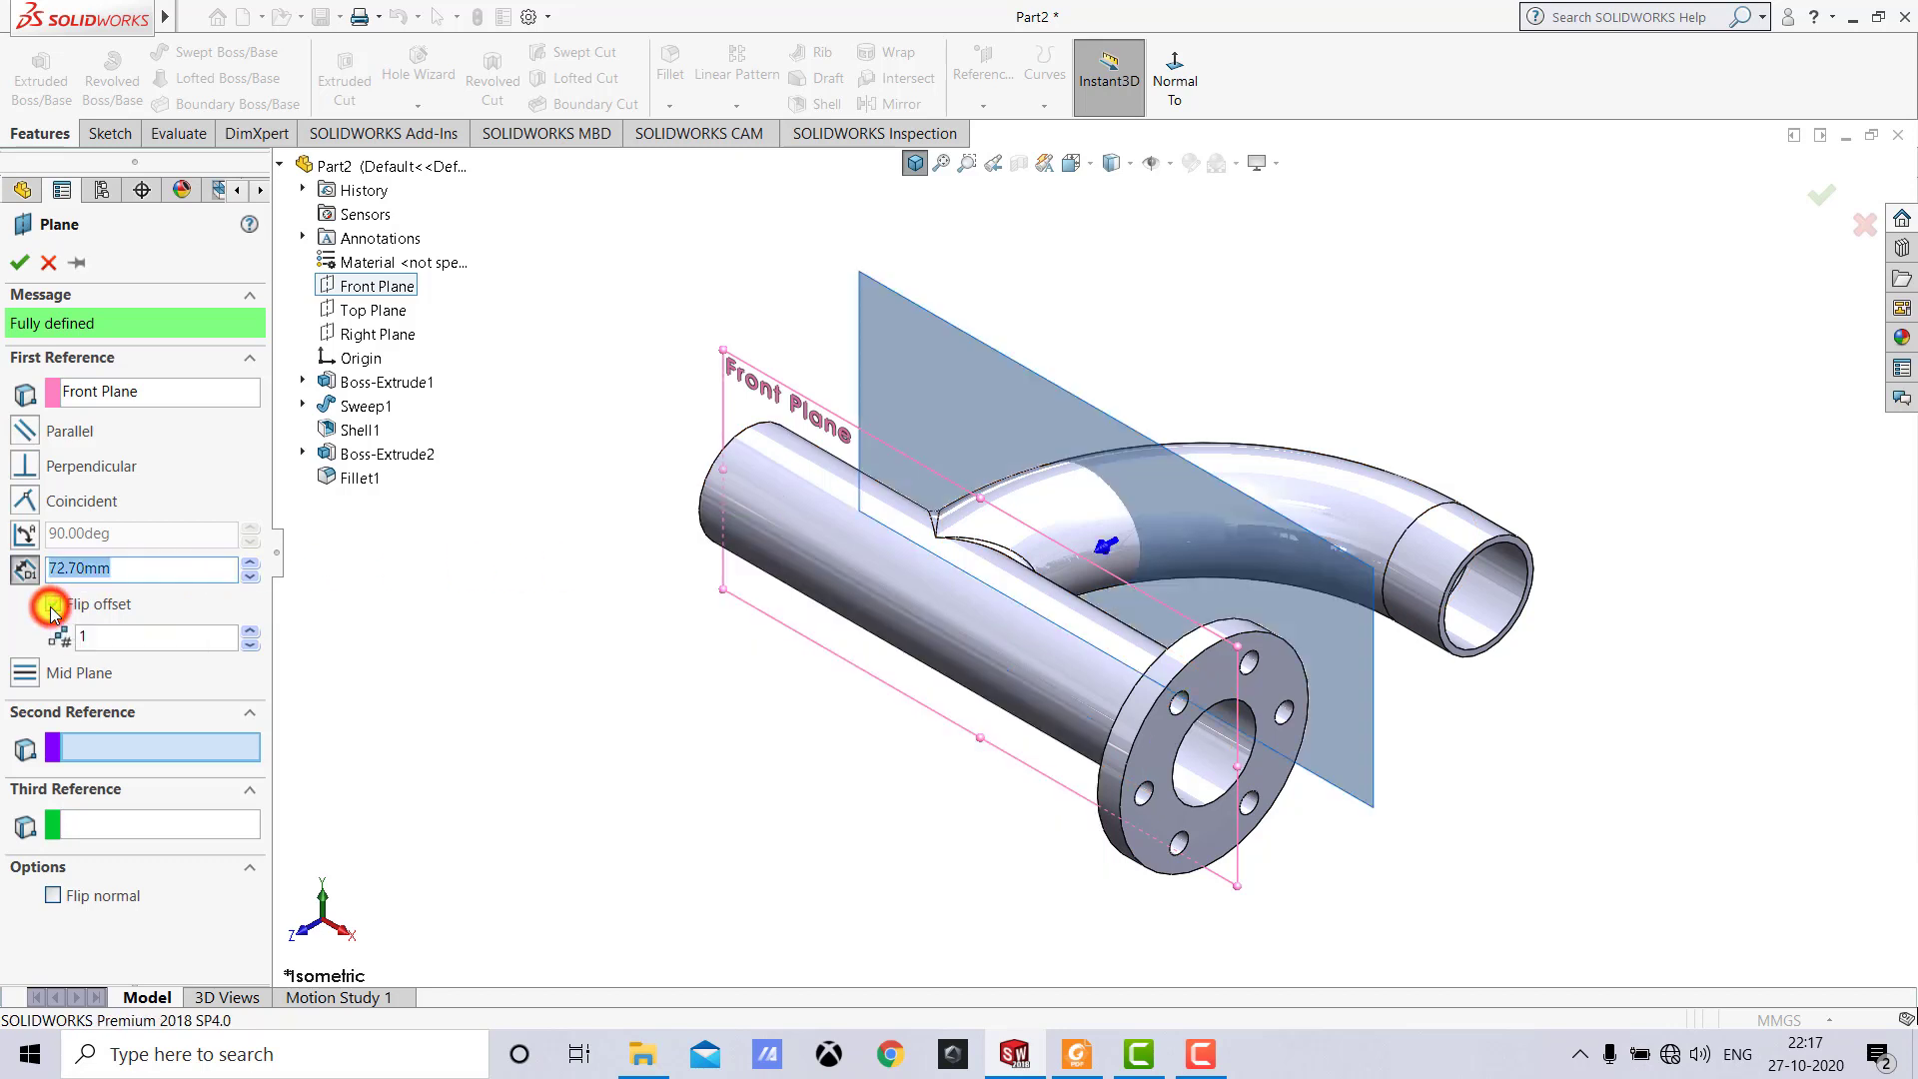
{"action": "left_click", "coordinate": [19, 262]}
{"action": "left_click", "coordinate": [636, 259]}
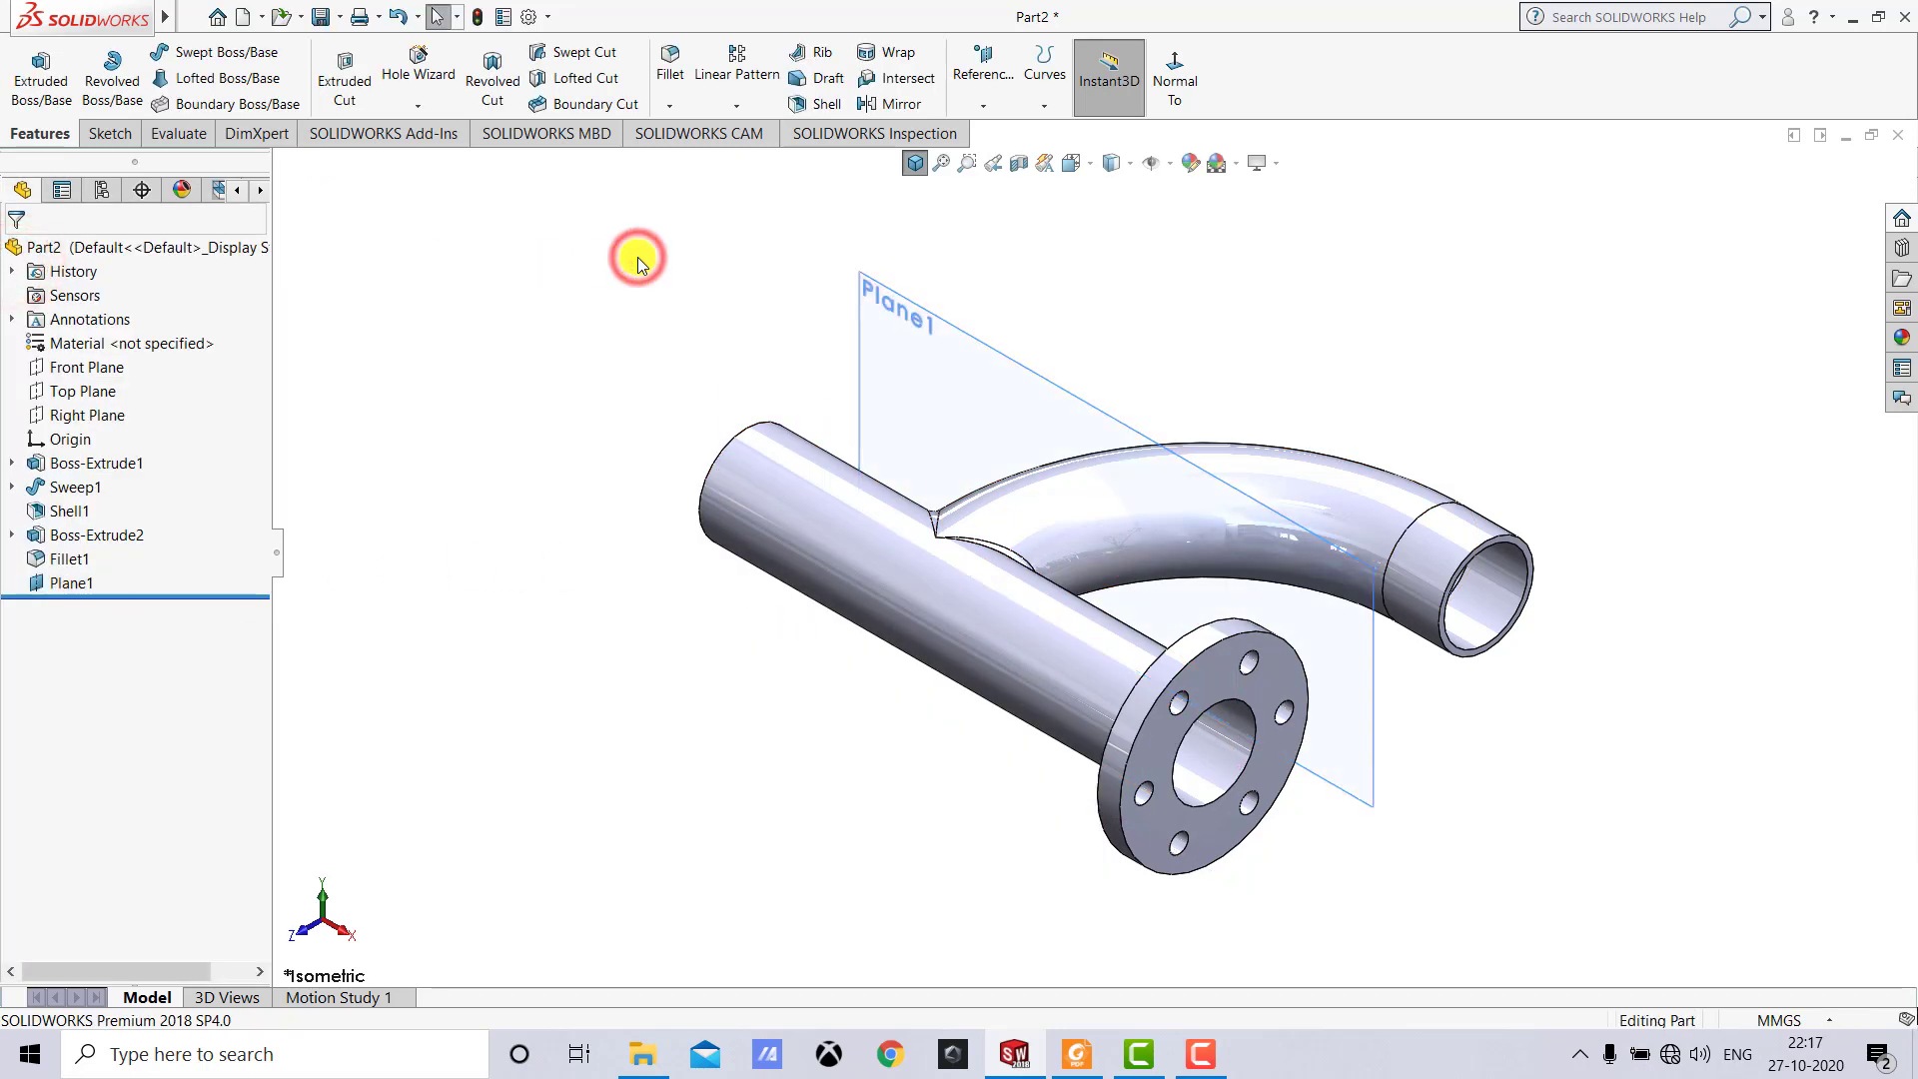
Mirror the flange extrusion about the offset plane midway between the pipe axes, onto the end of the curved branch.
{"action": "left_click", "coordinate": [123, 537]}
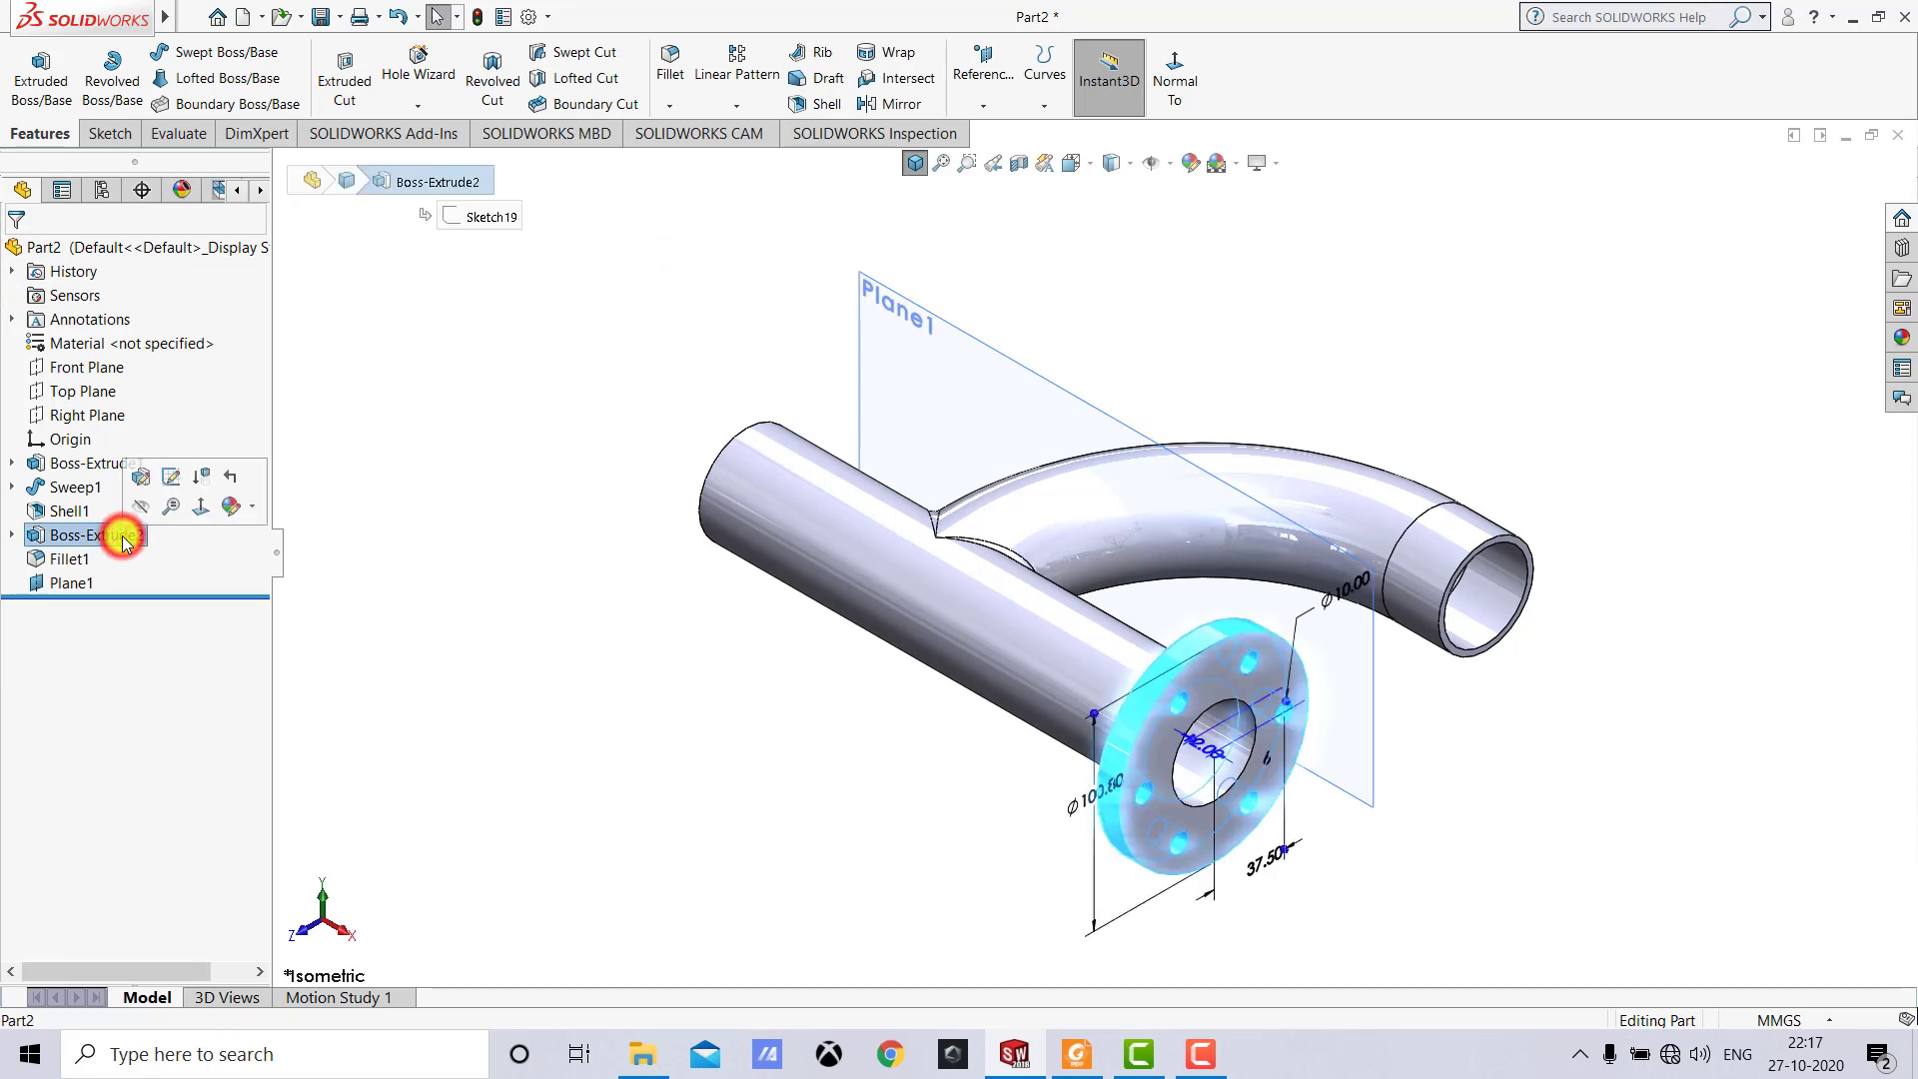
{"action": "left_click", "coordinate": [890, 104]}
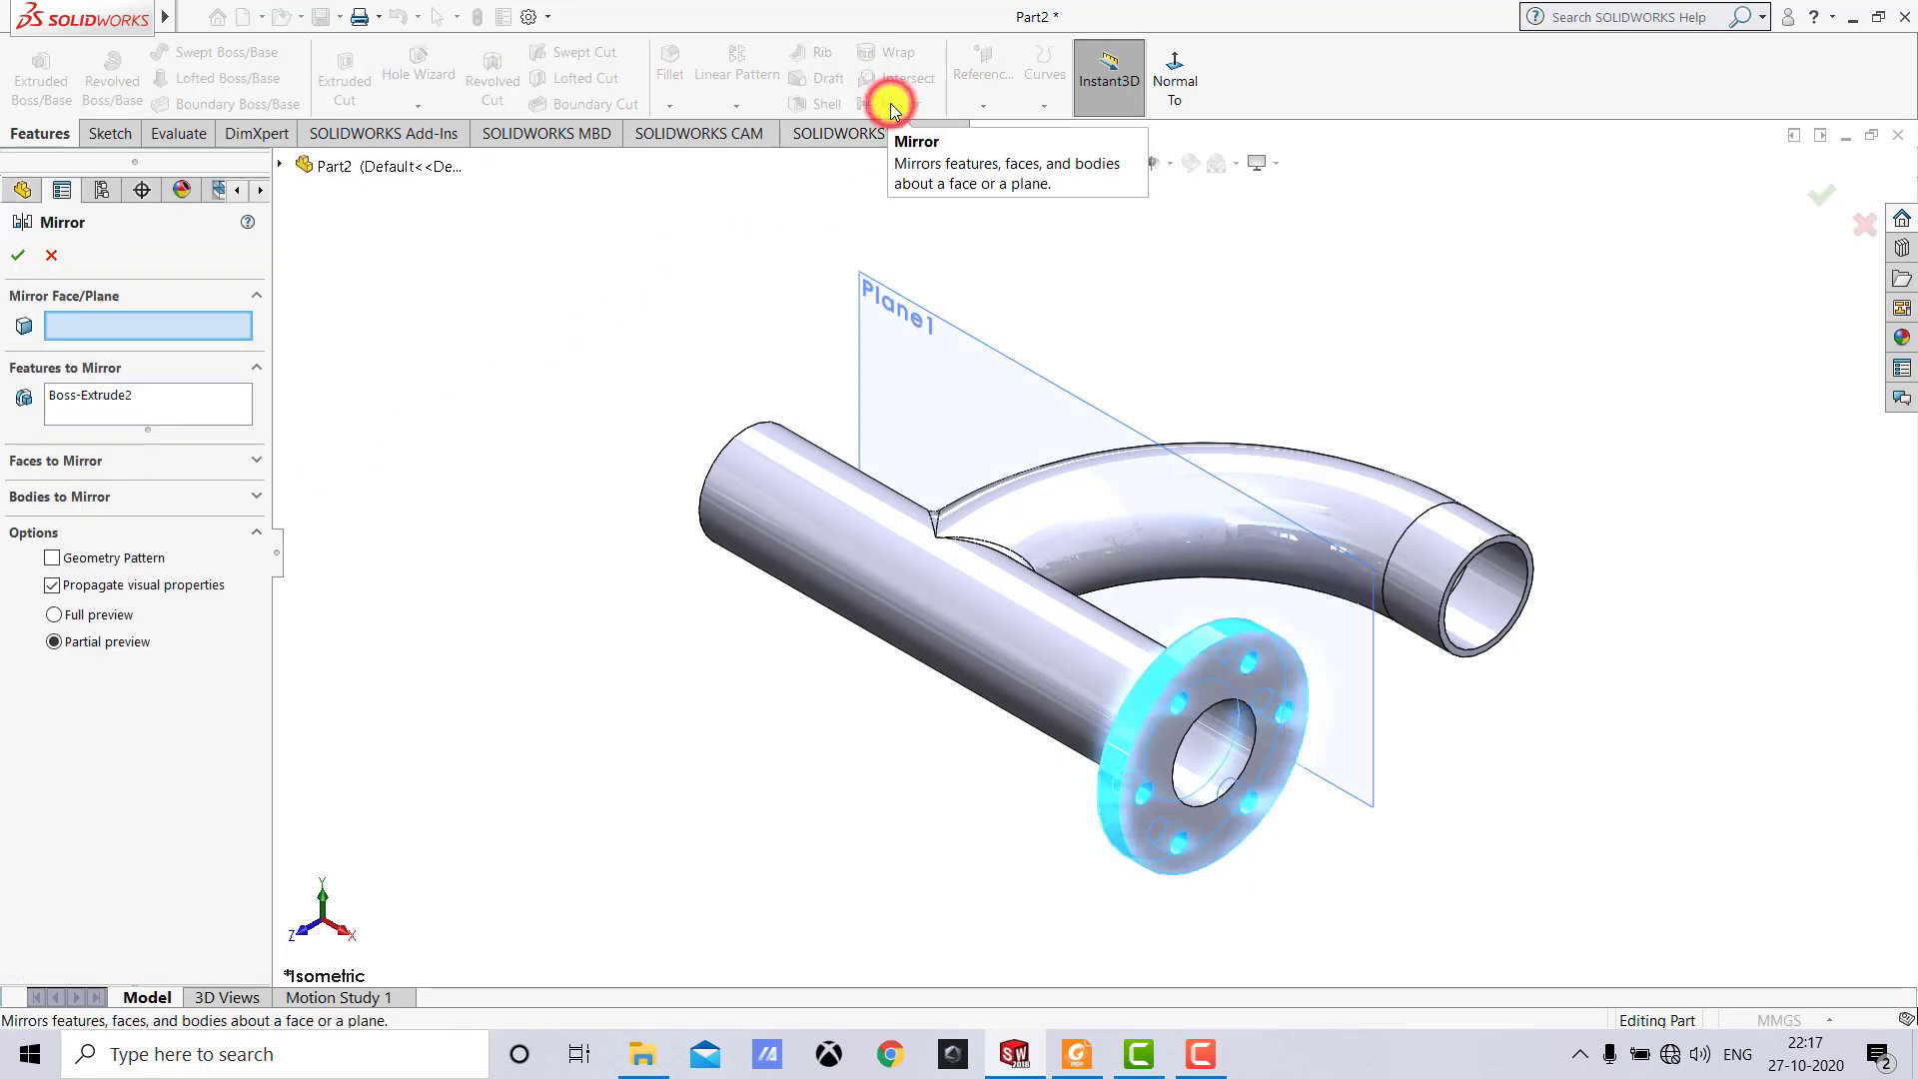
{"action": "left_click", "coordinate": [859, 326]}
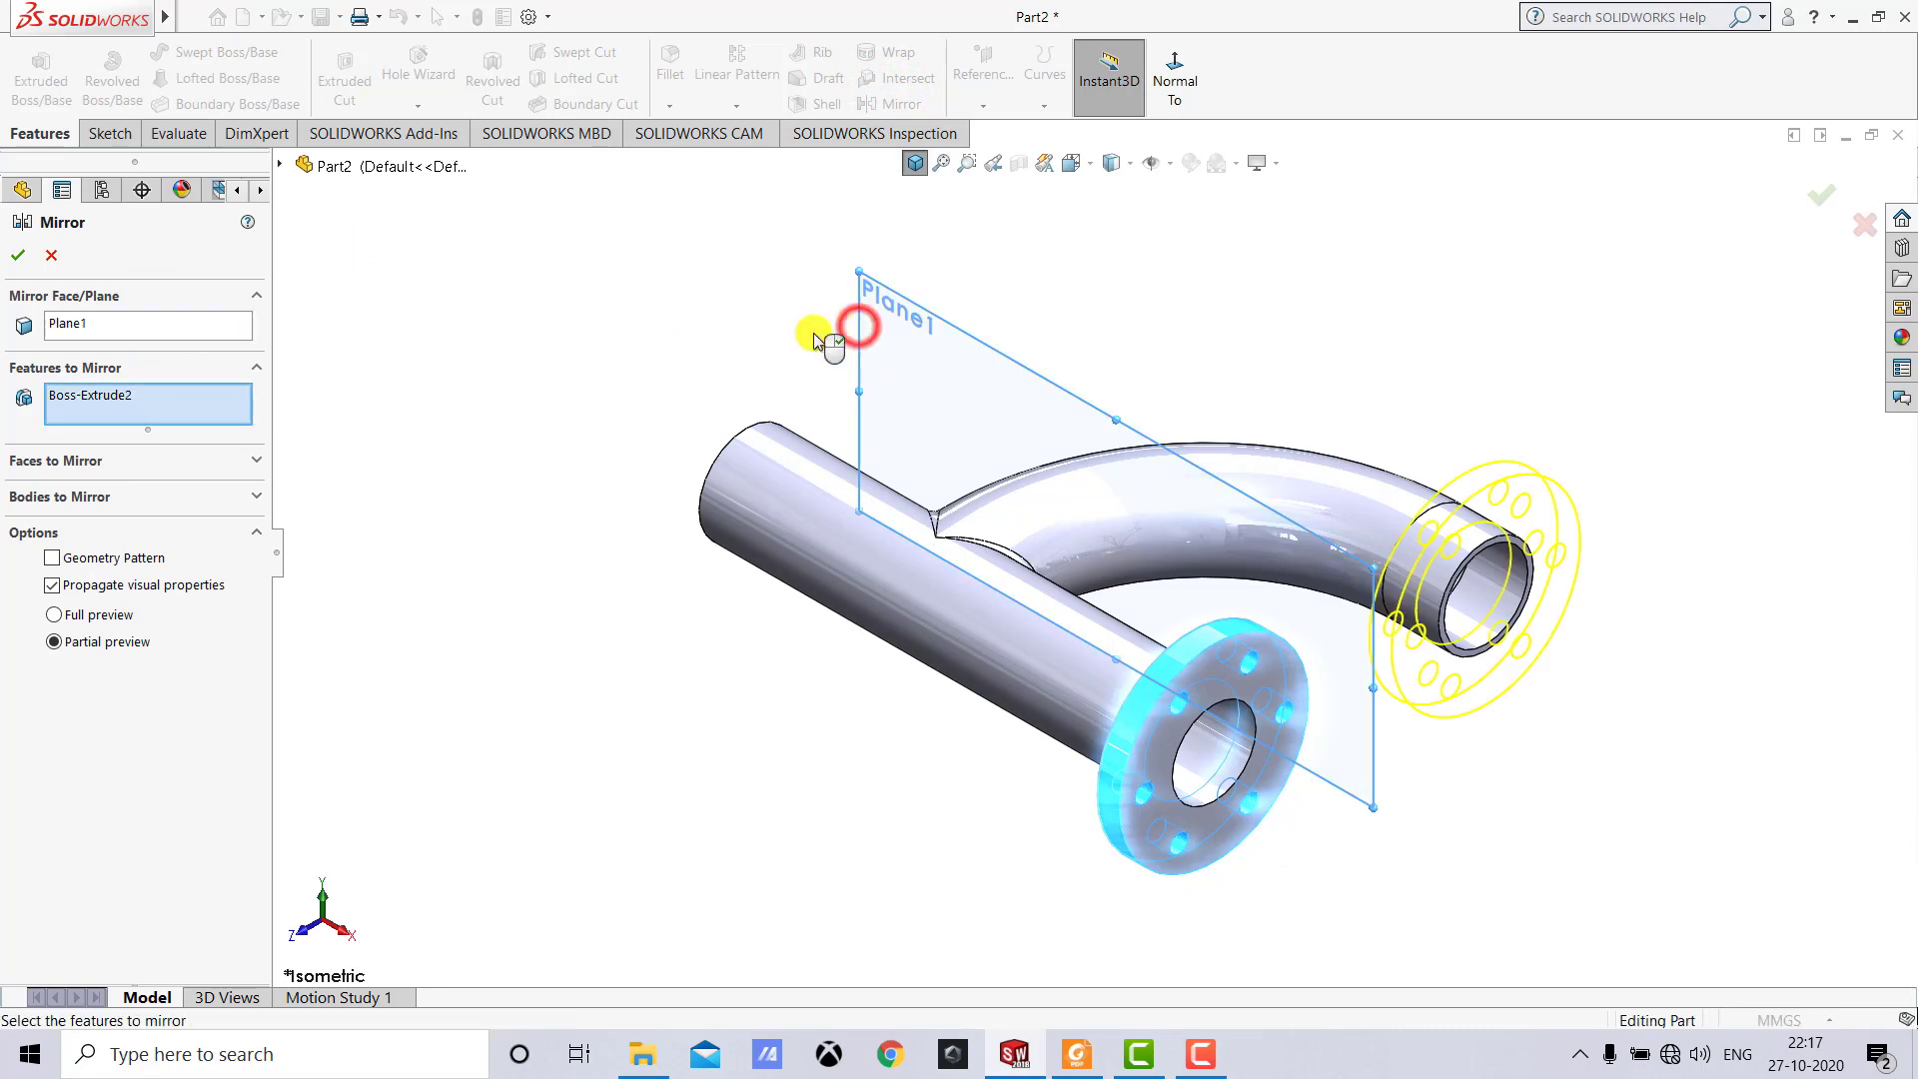
{"action": "left_click", "coordinate": [23, 258]}
{"action": "left_click", "coordinate": [544, 308]}
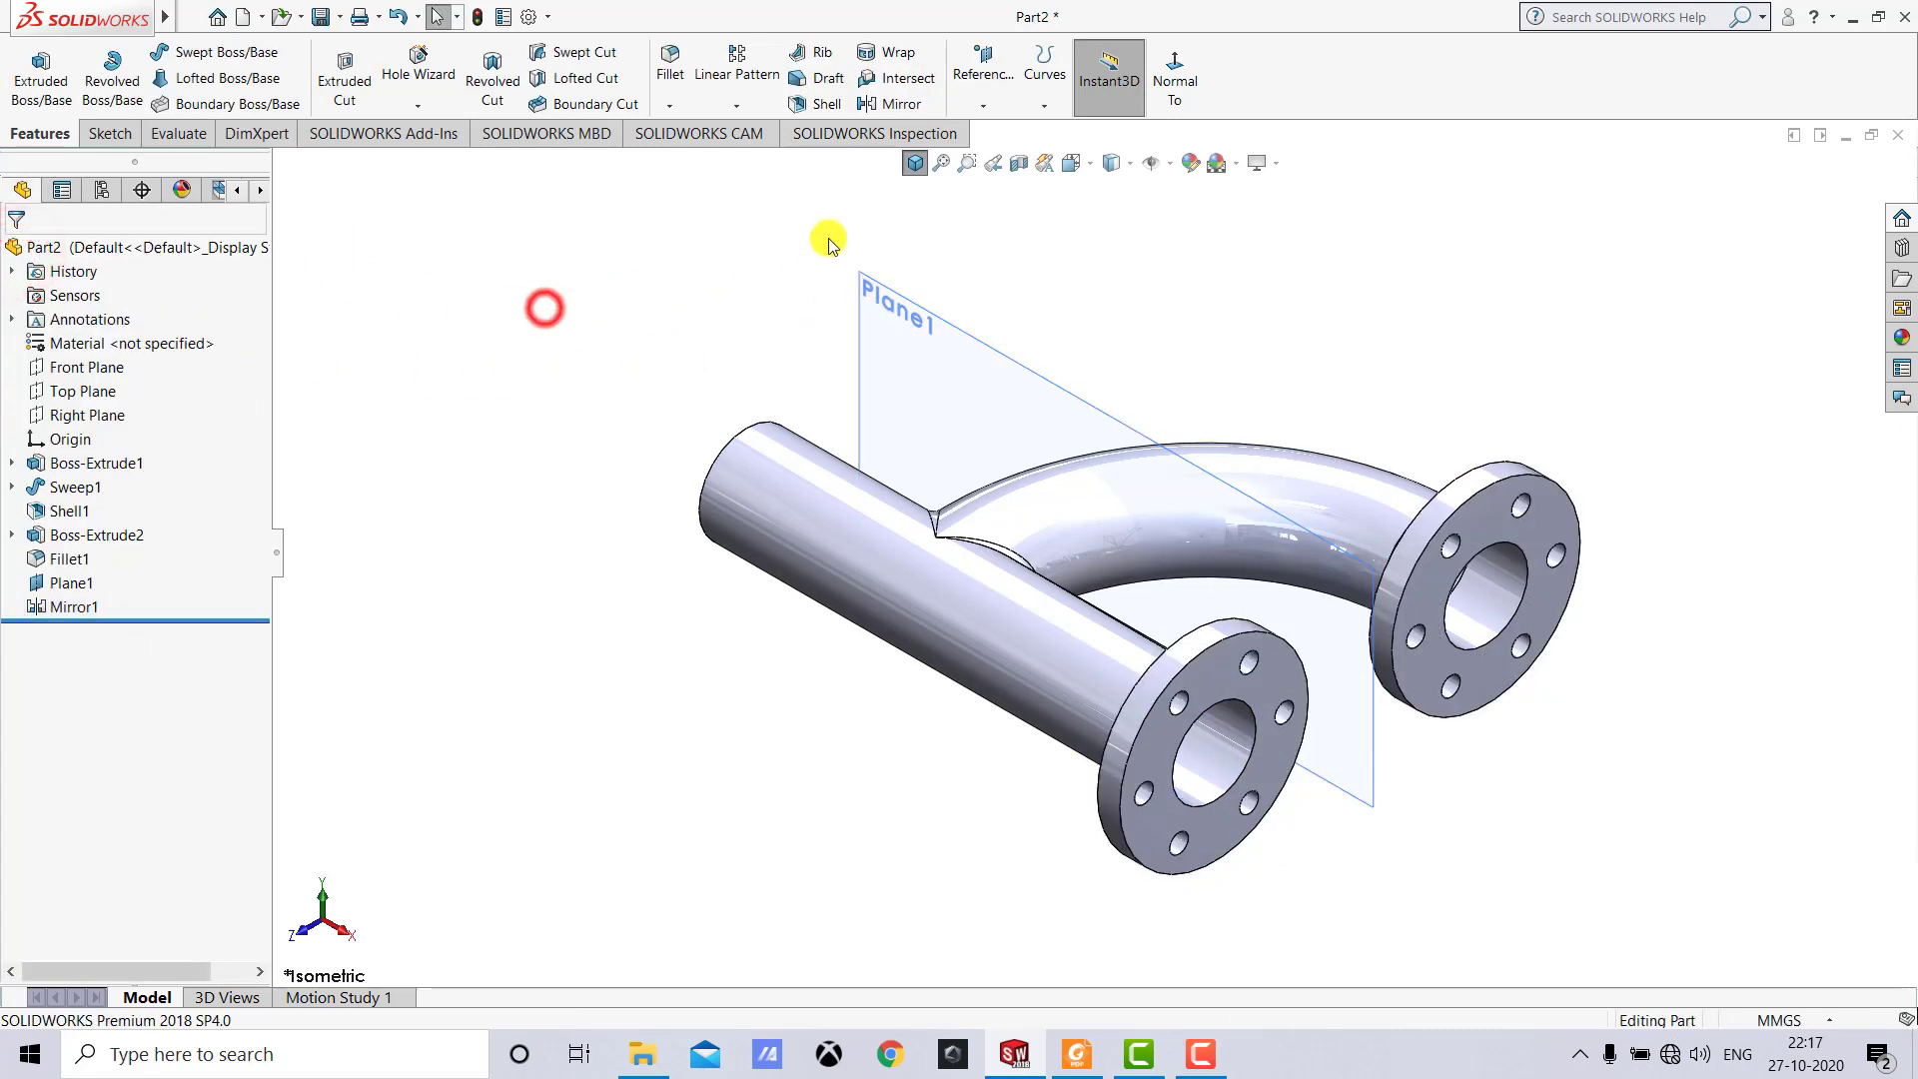
{"action": "left_click", "coordinate": [916, 165]}
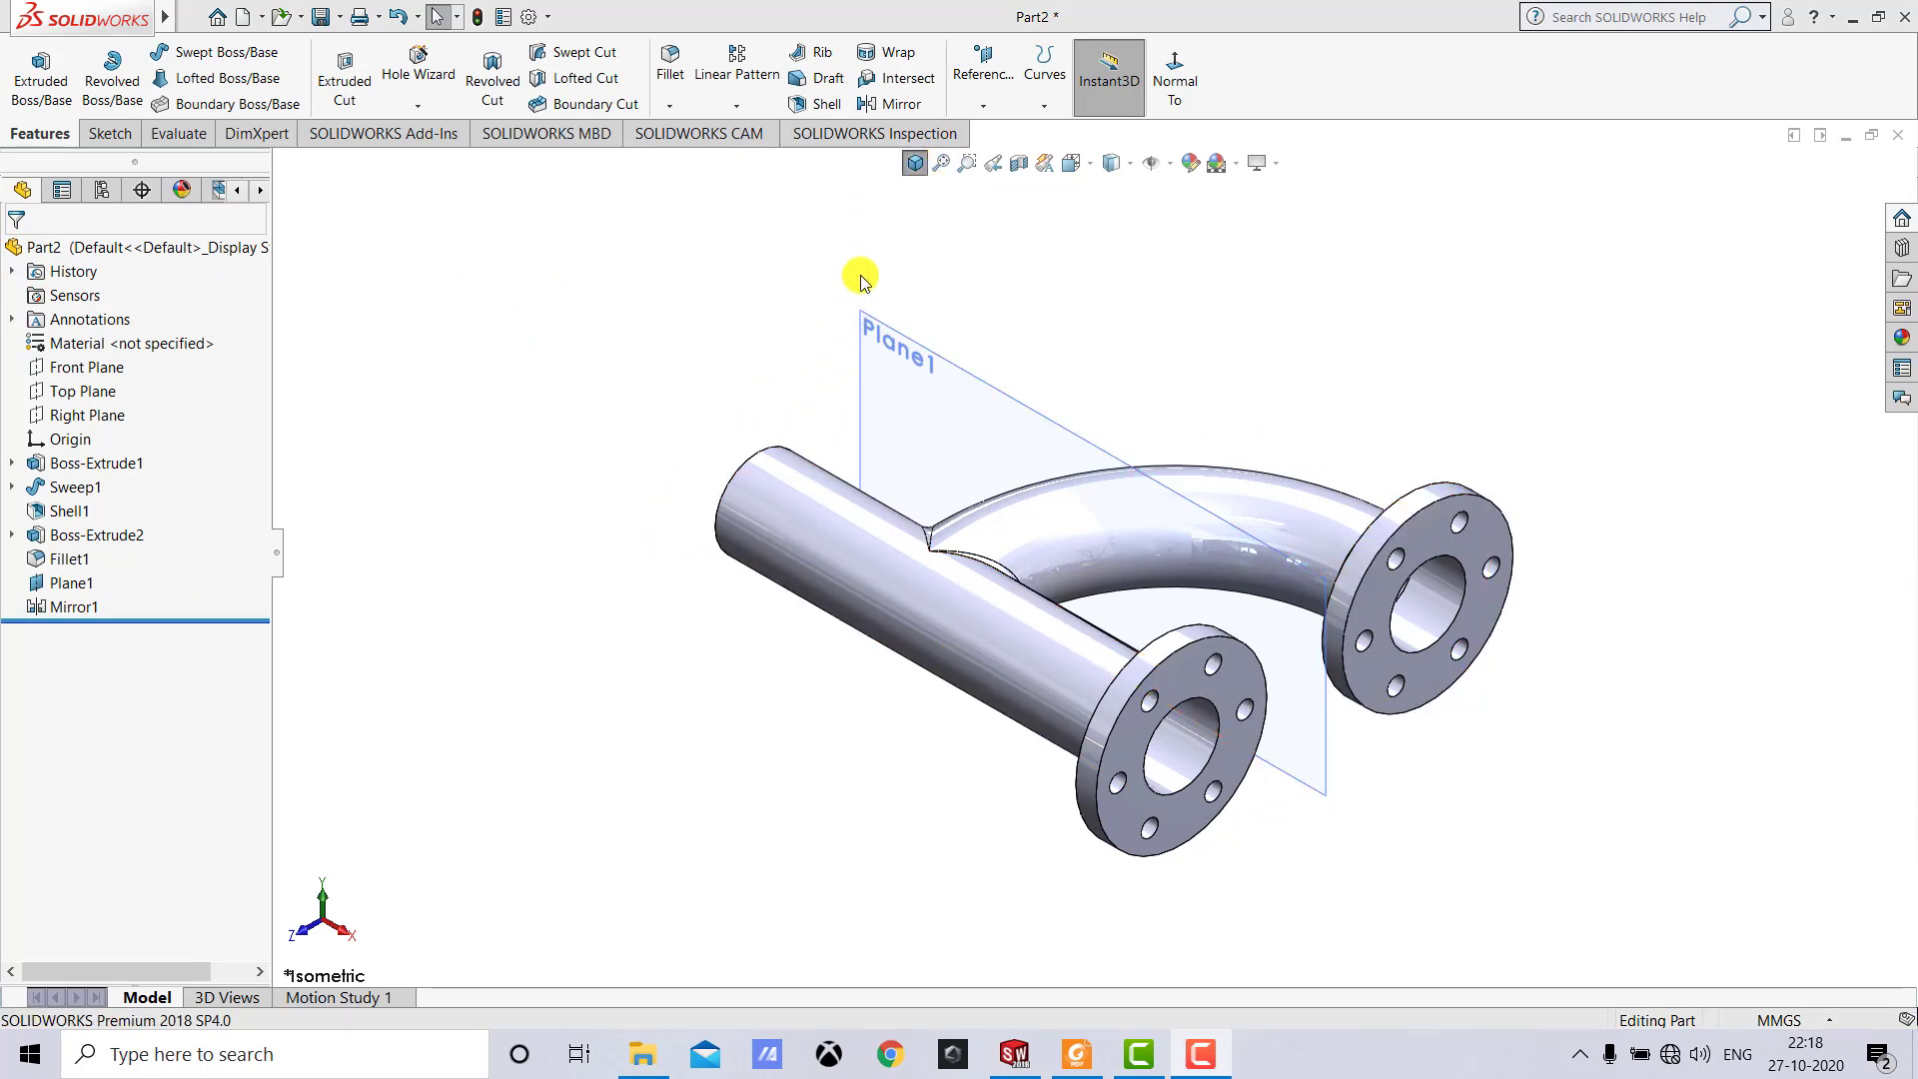
Check the pipe length in the PDF drawing, and create a plane offset 125 mm from the straight pipe's flange face, flipped towards the pipe.
{"action": "left_click", "coordinate": [861, 265]}
{"action": "left_click", "coordinate": [985, 104]}
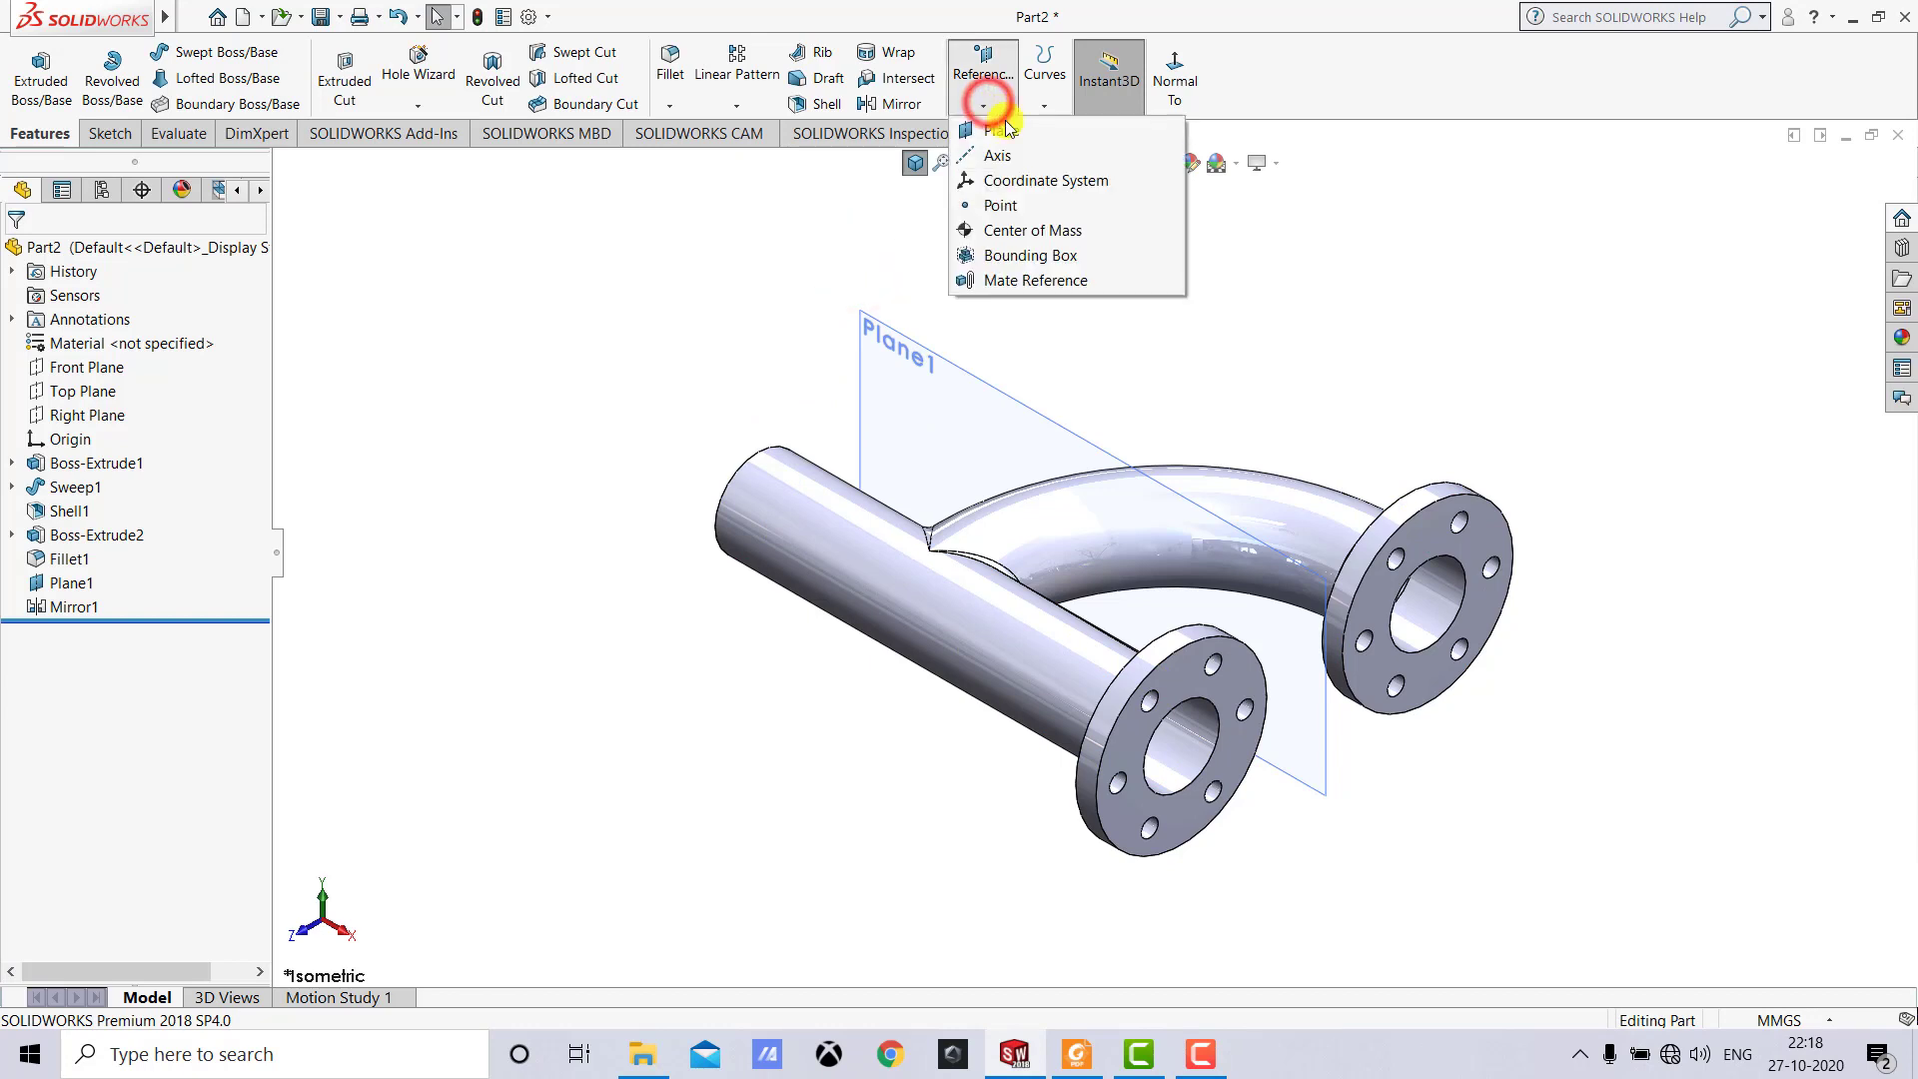
{"action": "left_click", "coordinate": [1012, 133]}
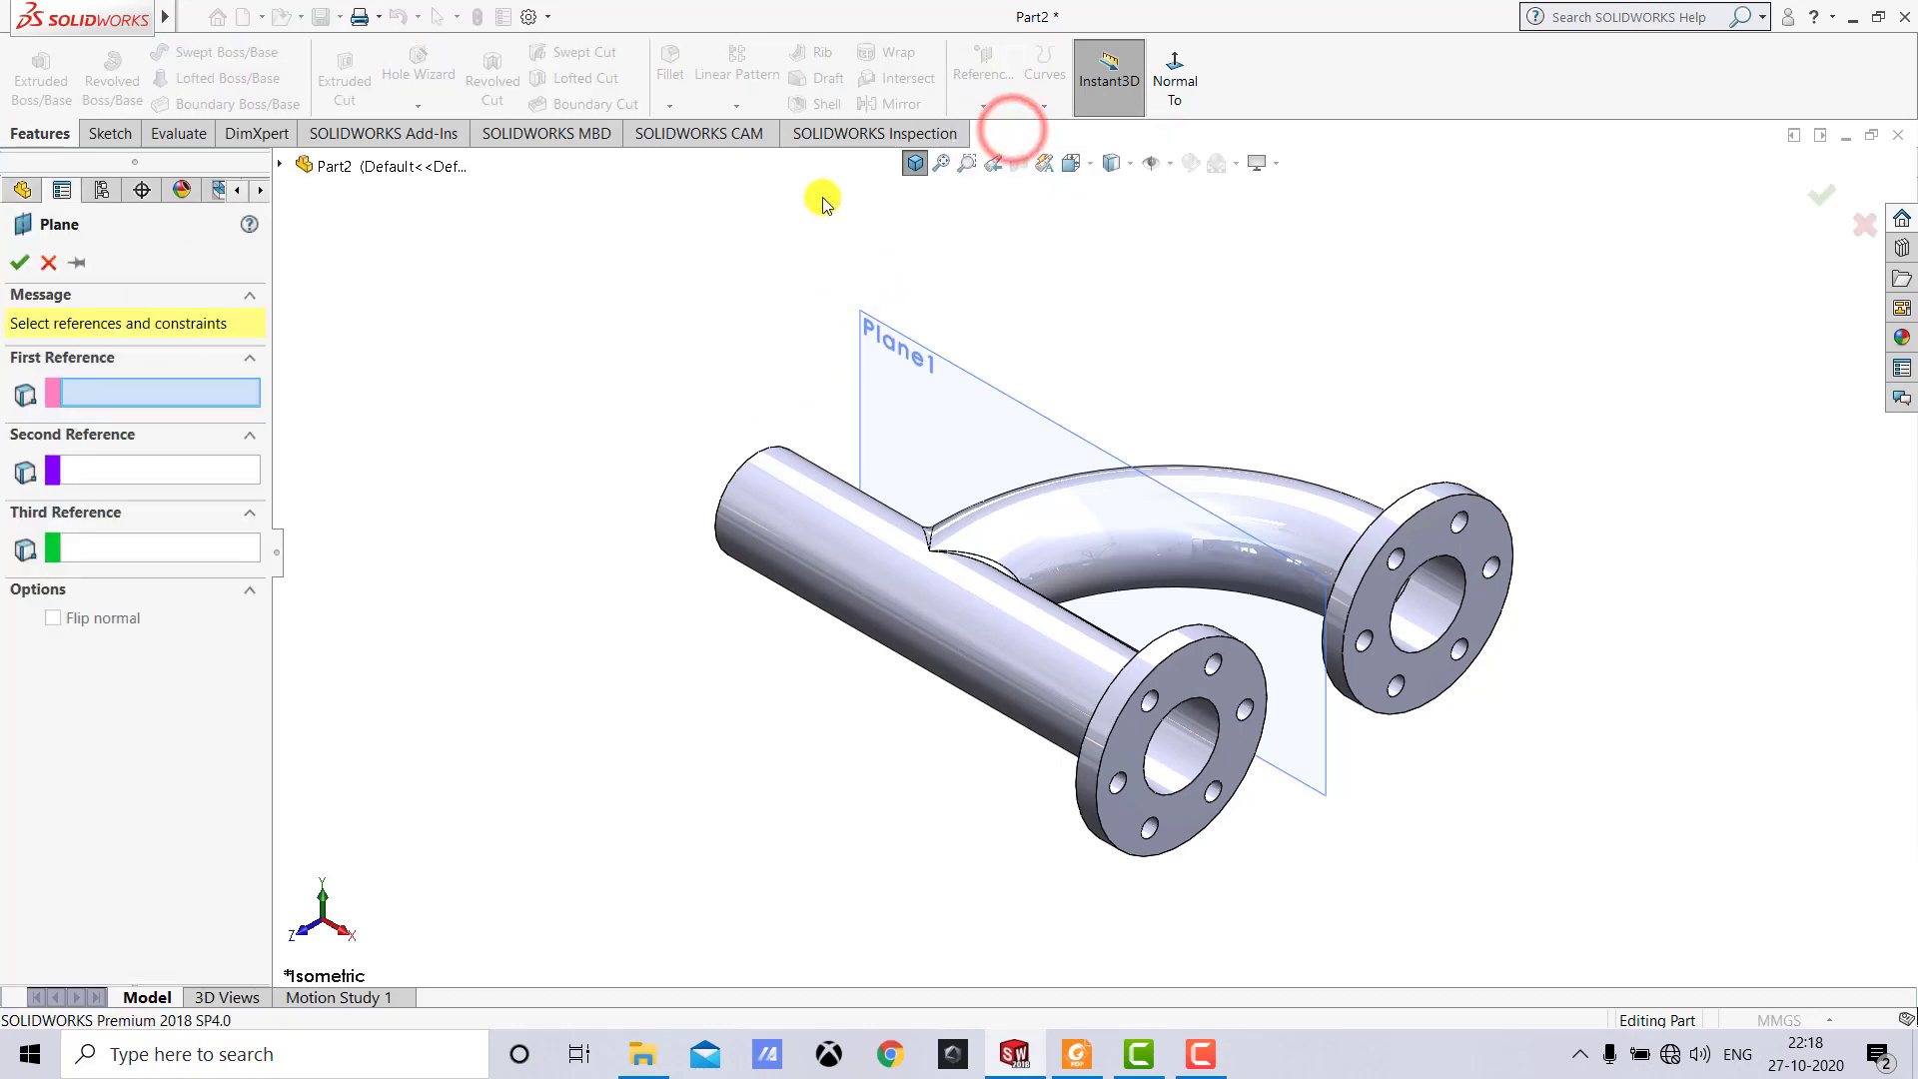
{"action": "left_click", "coordinate": [1132, 742]}
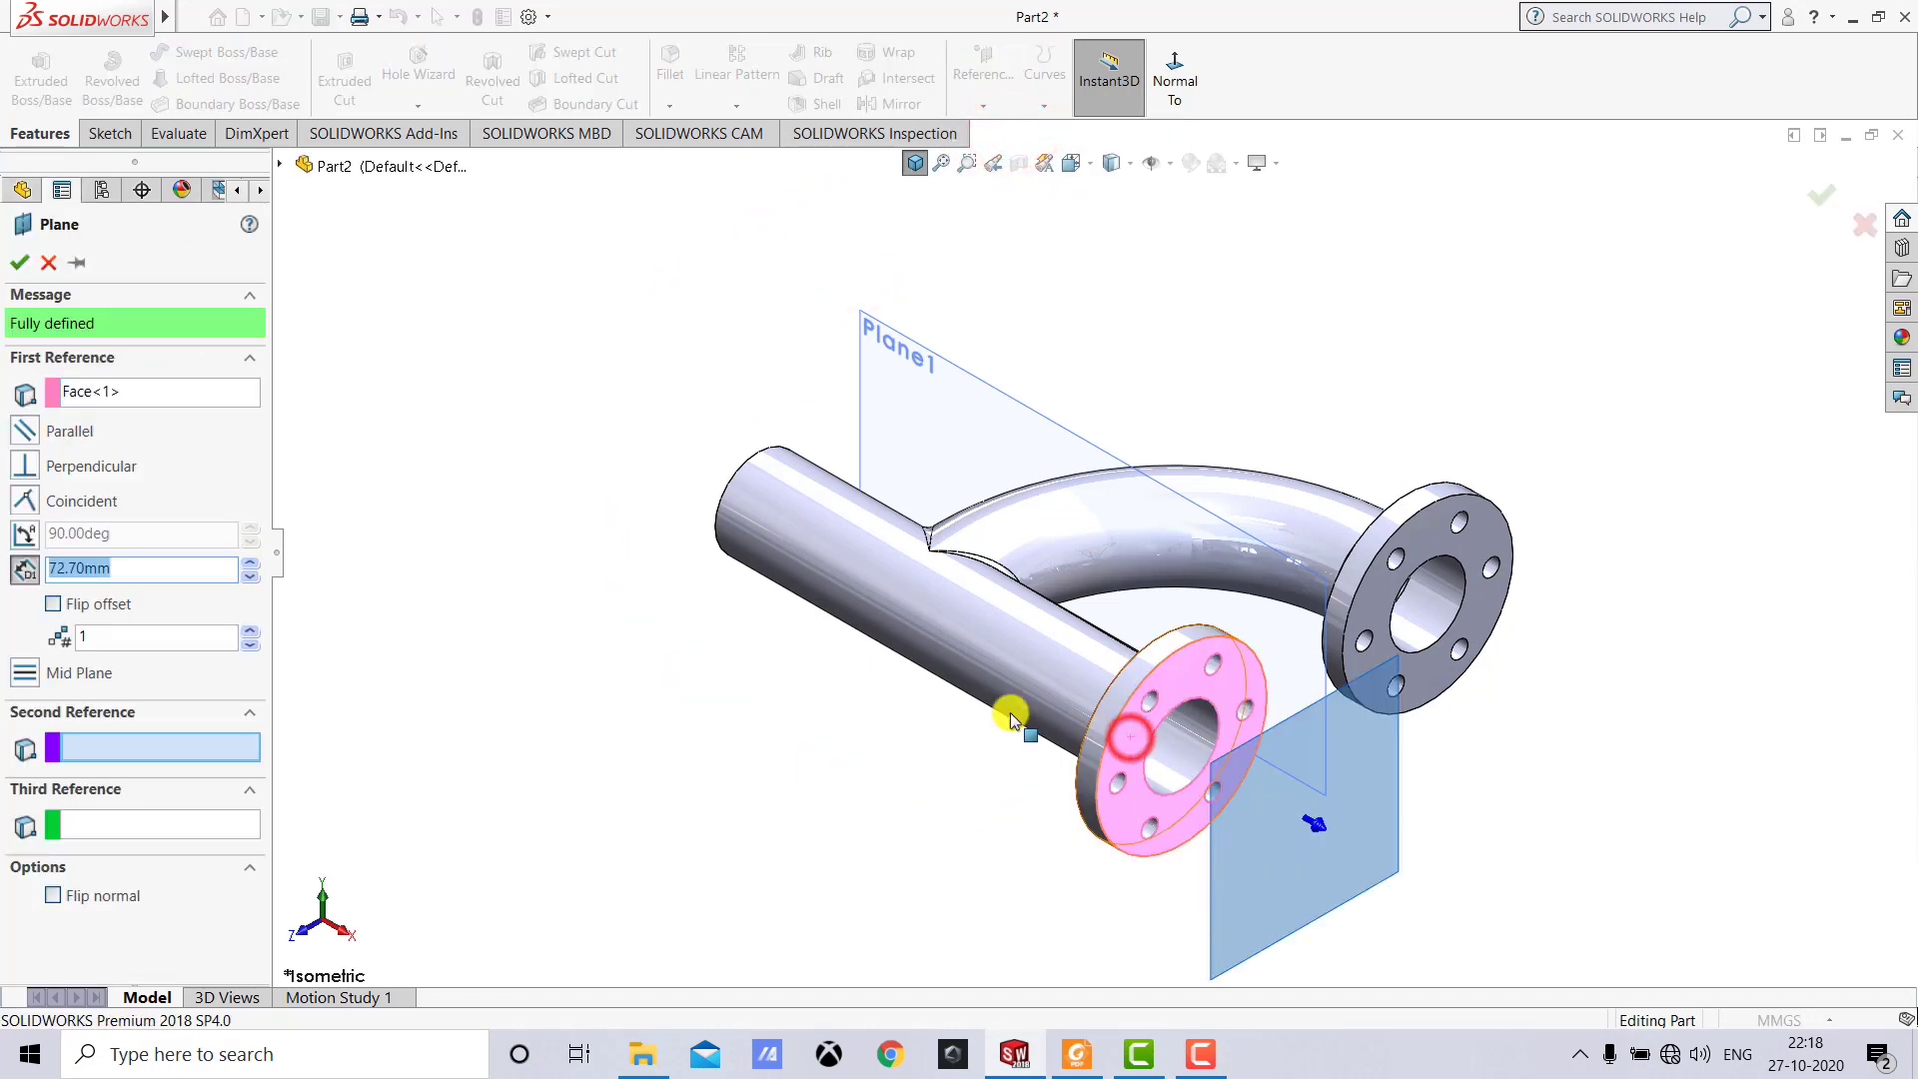
{"action": "left_click", "coordinate": [1072, 1051]}
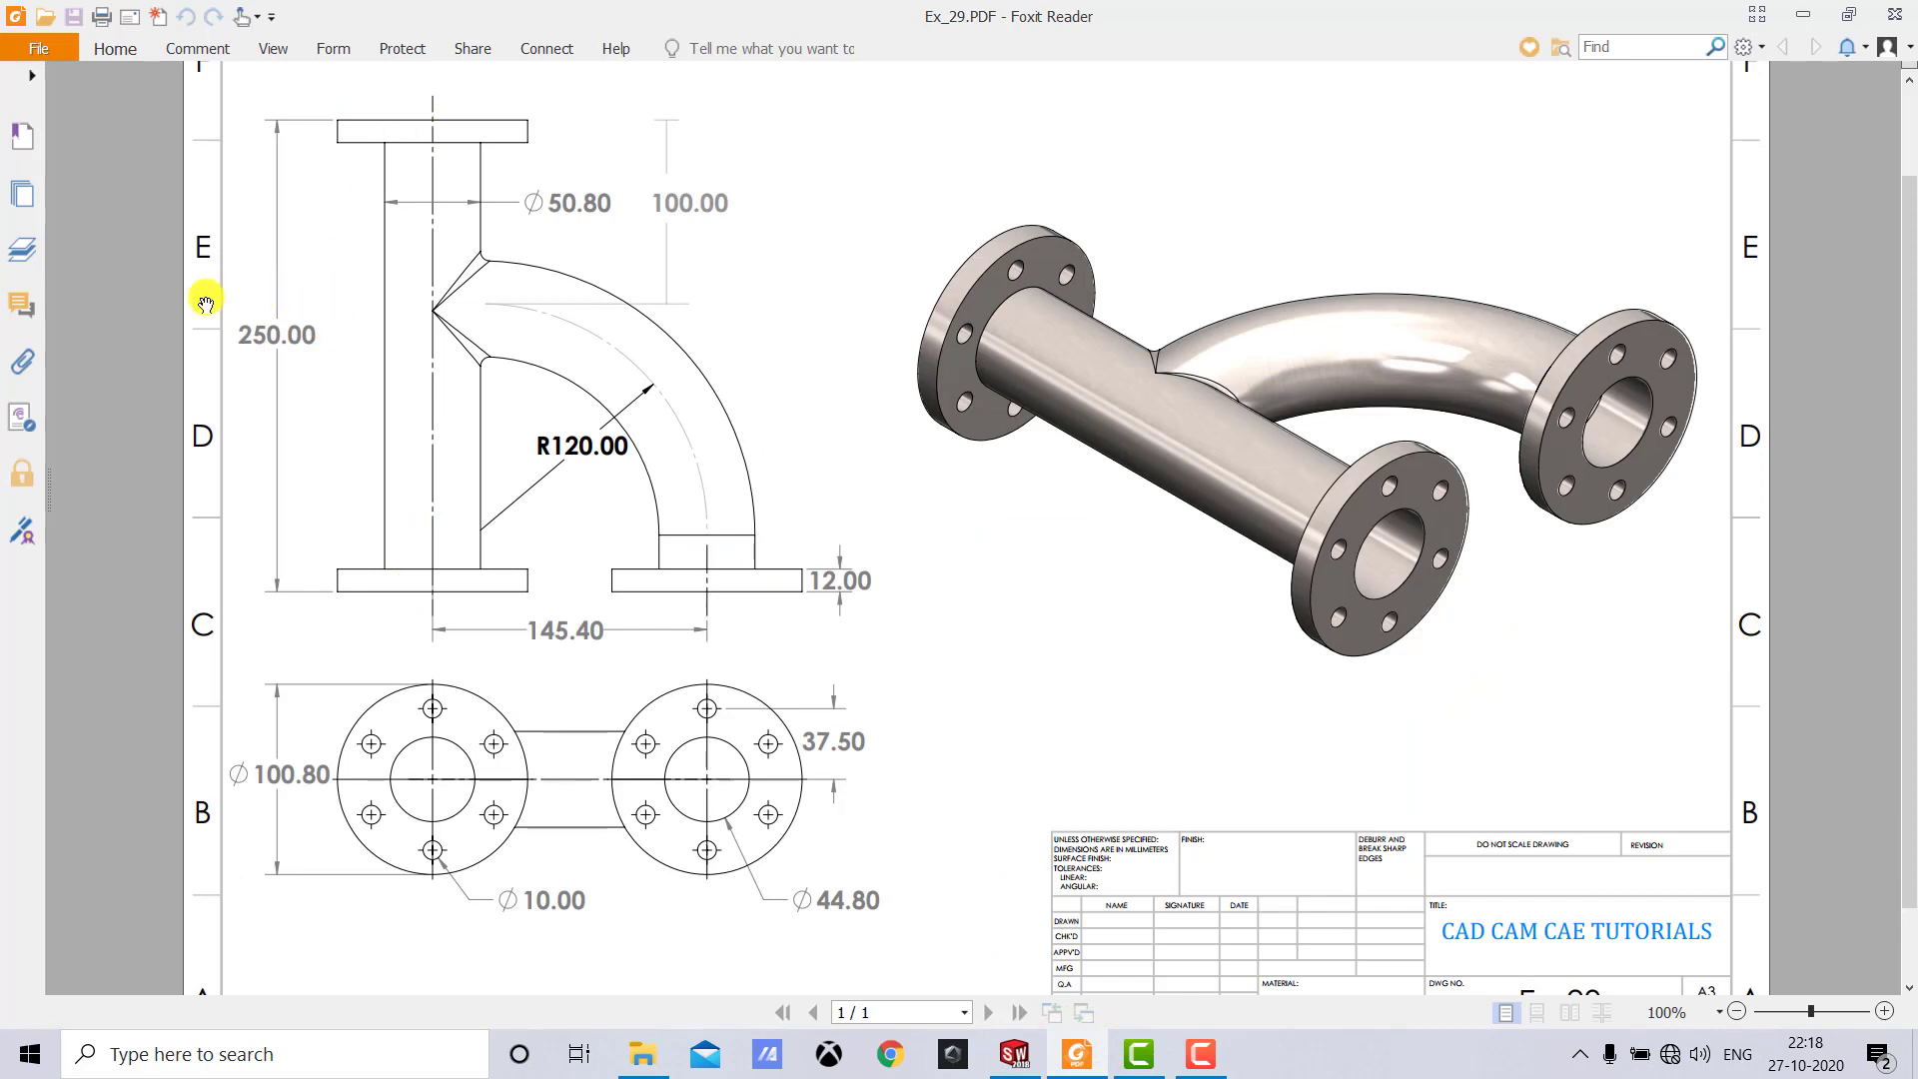
{"action": "left_click", "coordinate": [1034, 1054]}
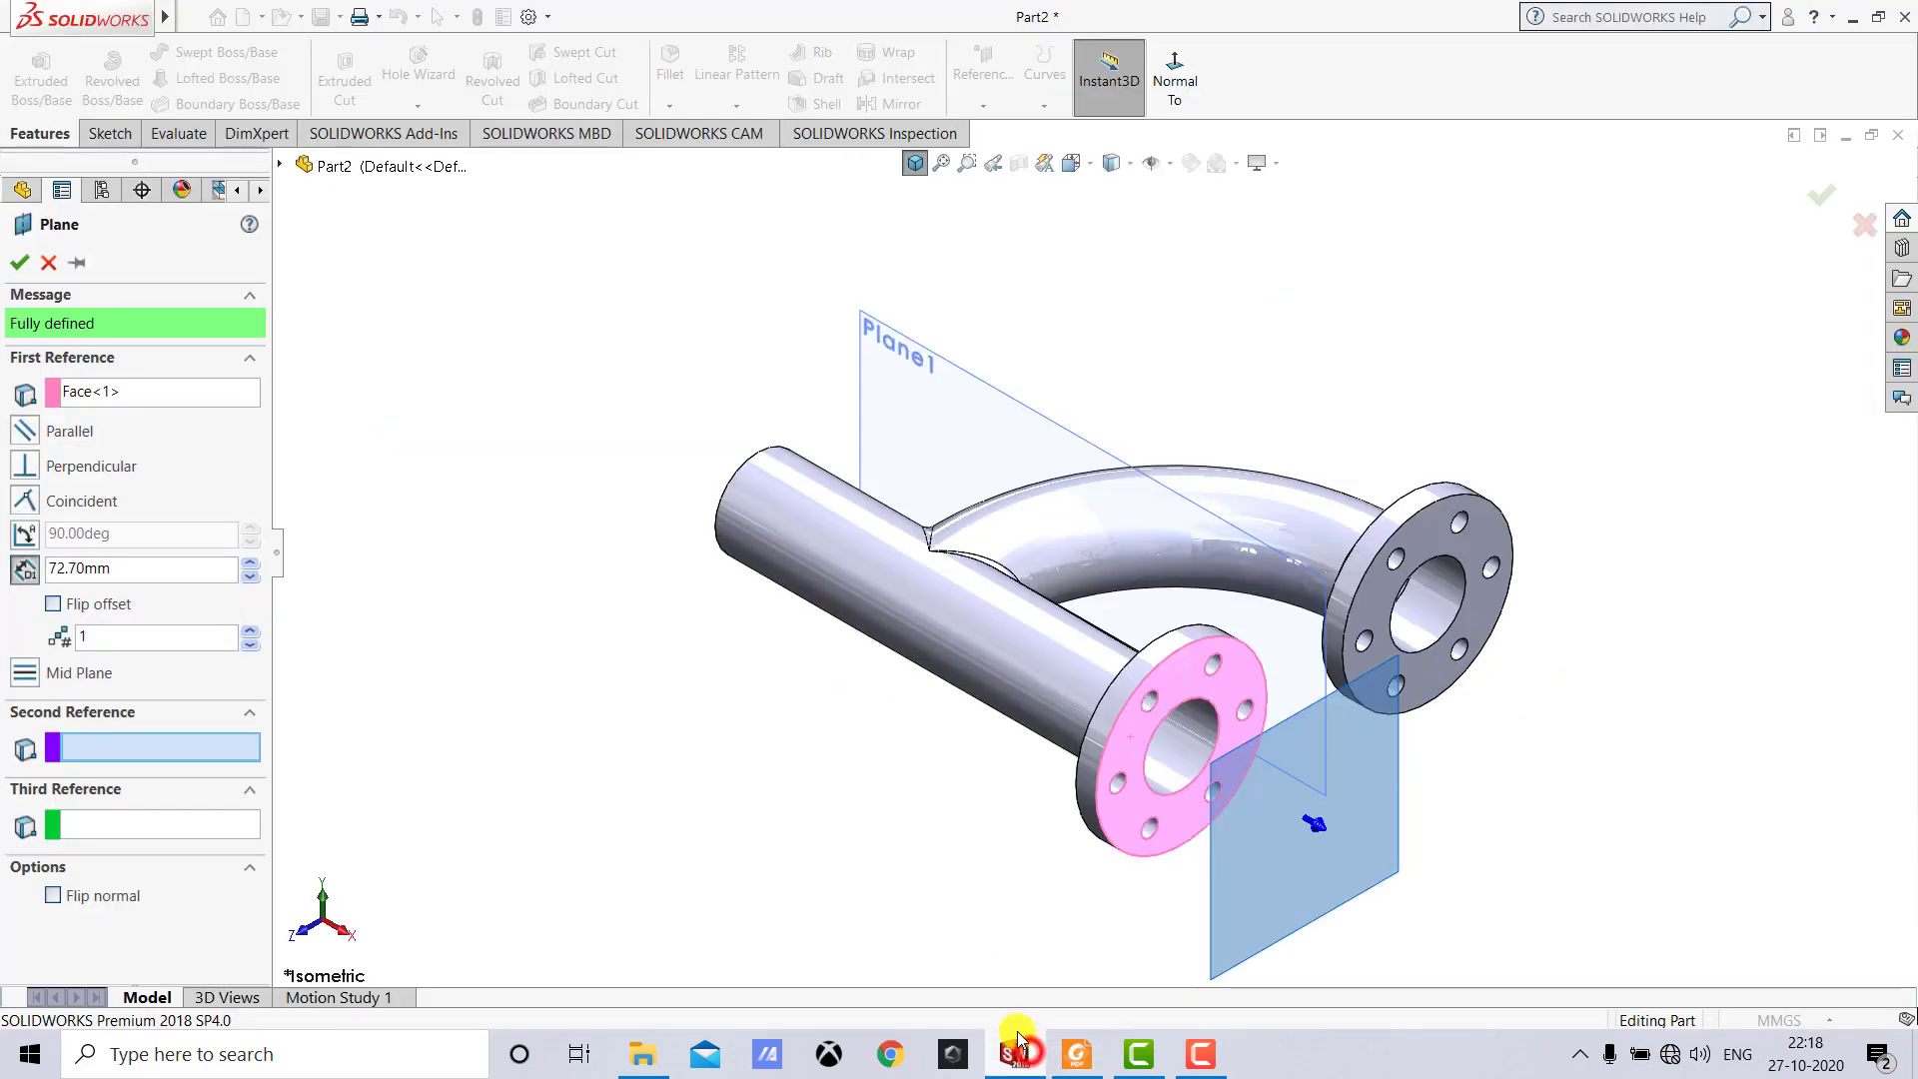
{"action": "double_click", "coordinate": [132, 570]}
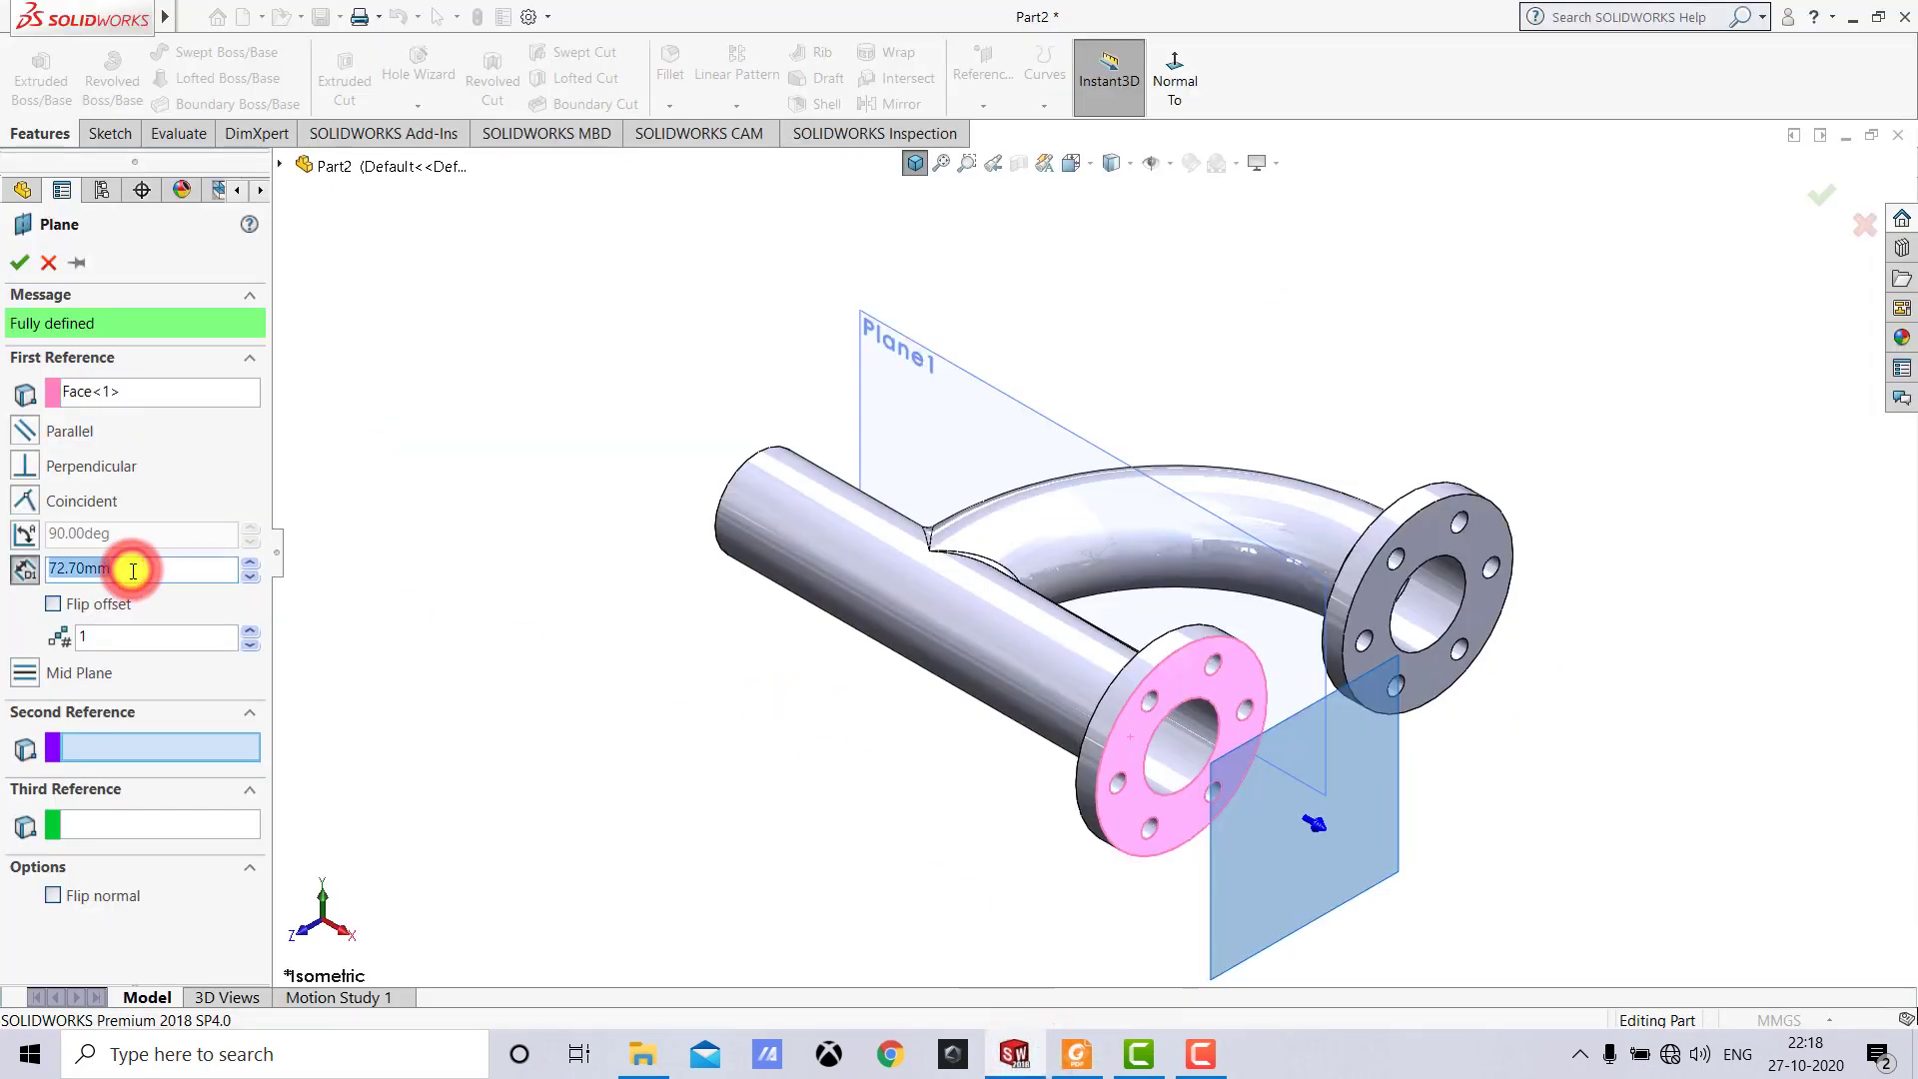
{"action": "type", "text": "125"}
{"action": "key", "text": "Return"}
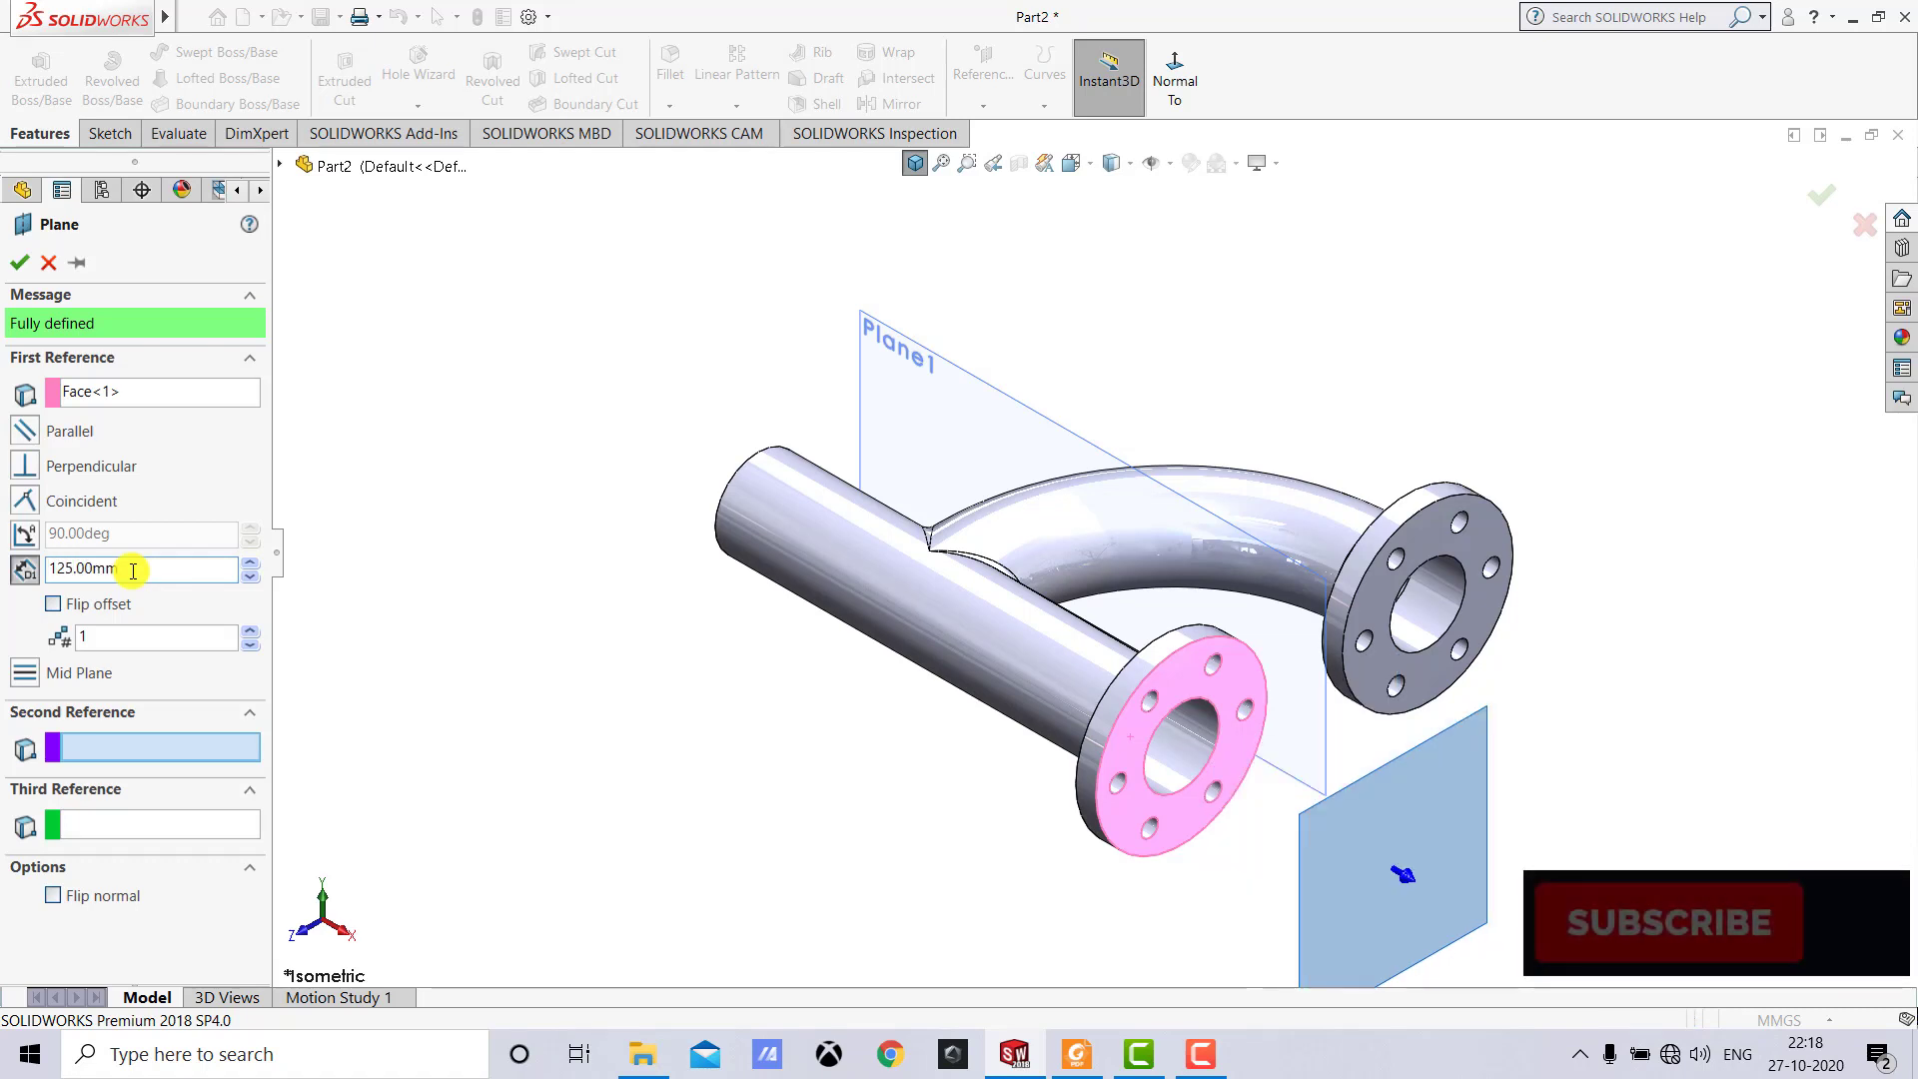
{"action": "left_click", "coordinate": [53, 604]}
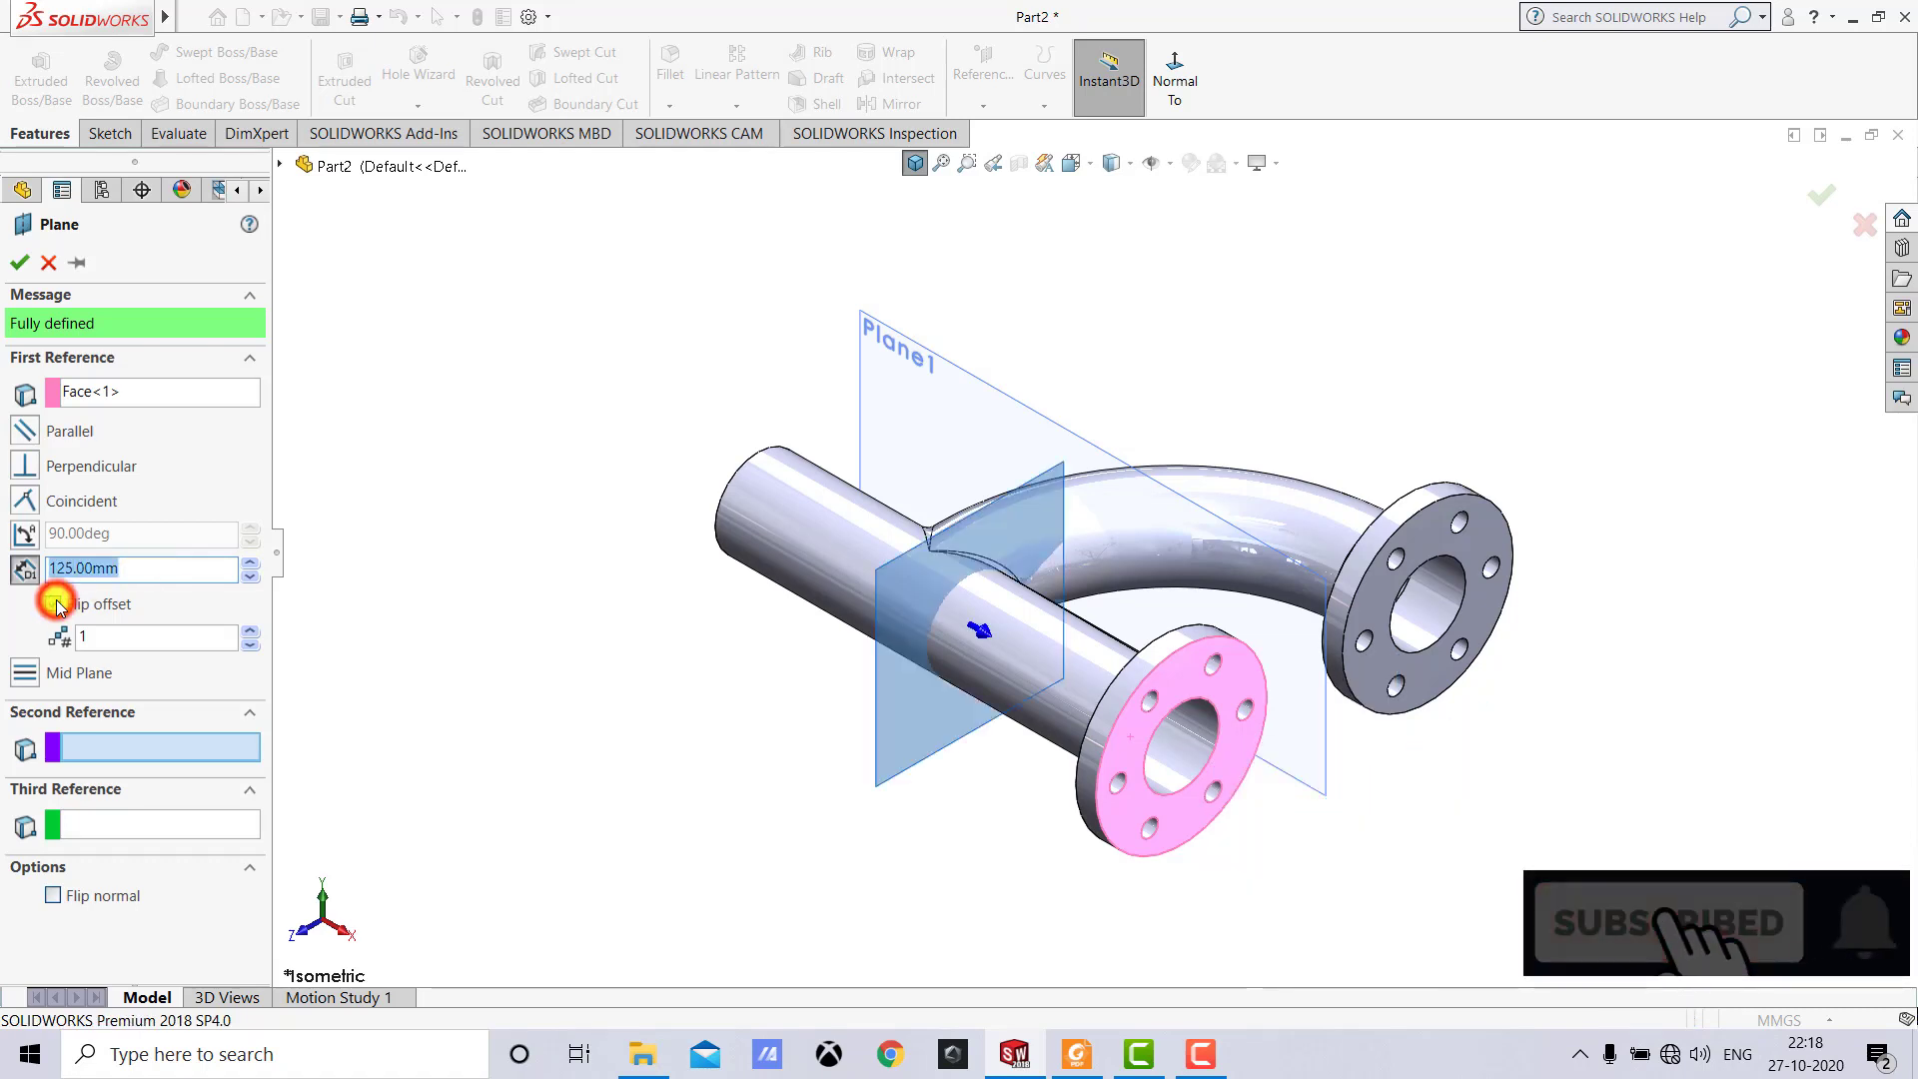
{"action": "left_click", "coordinate": [19, 262]}
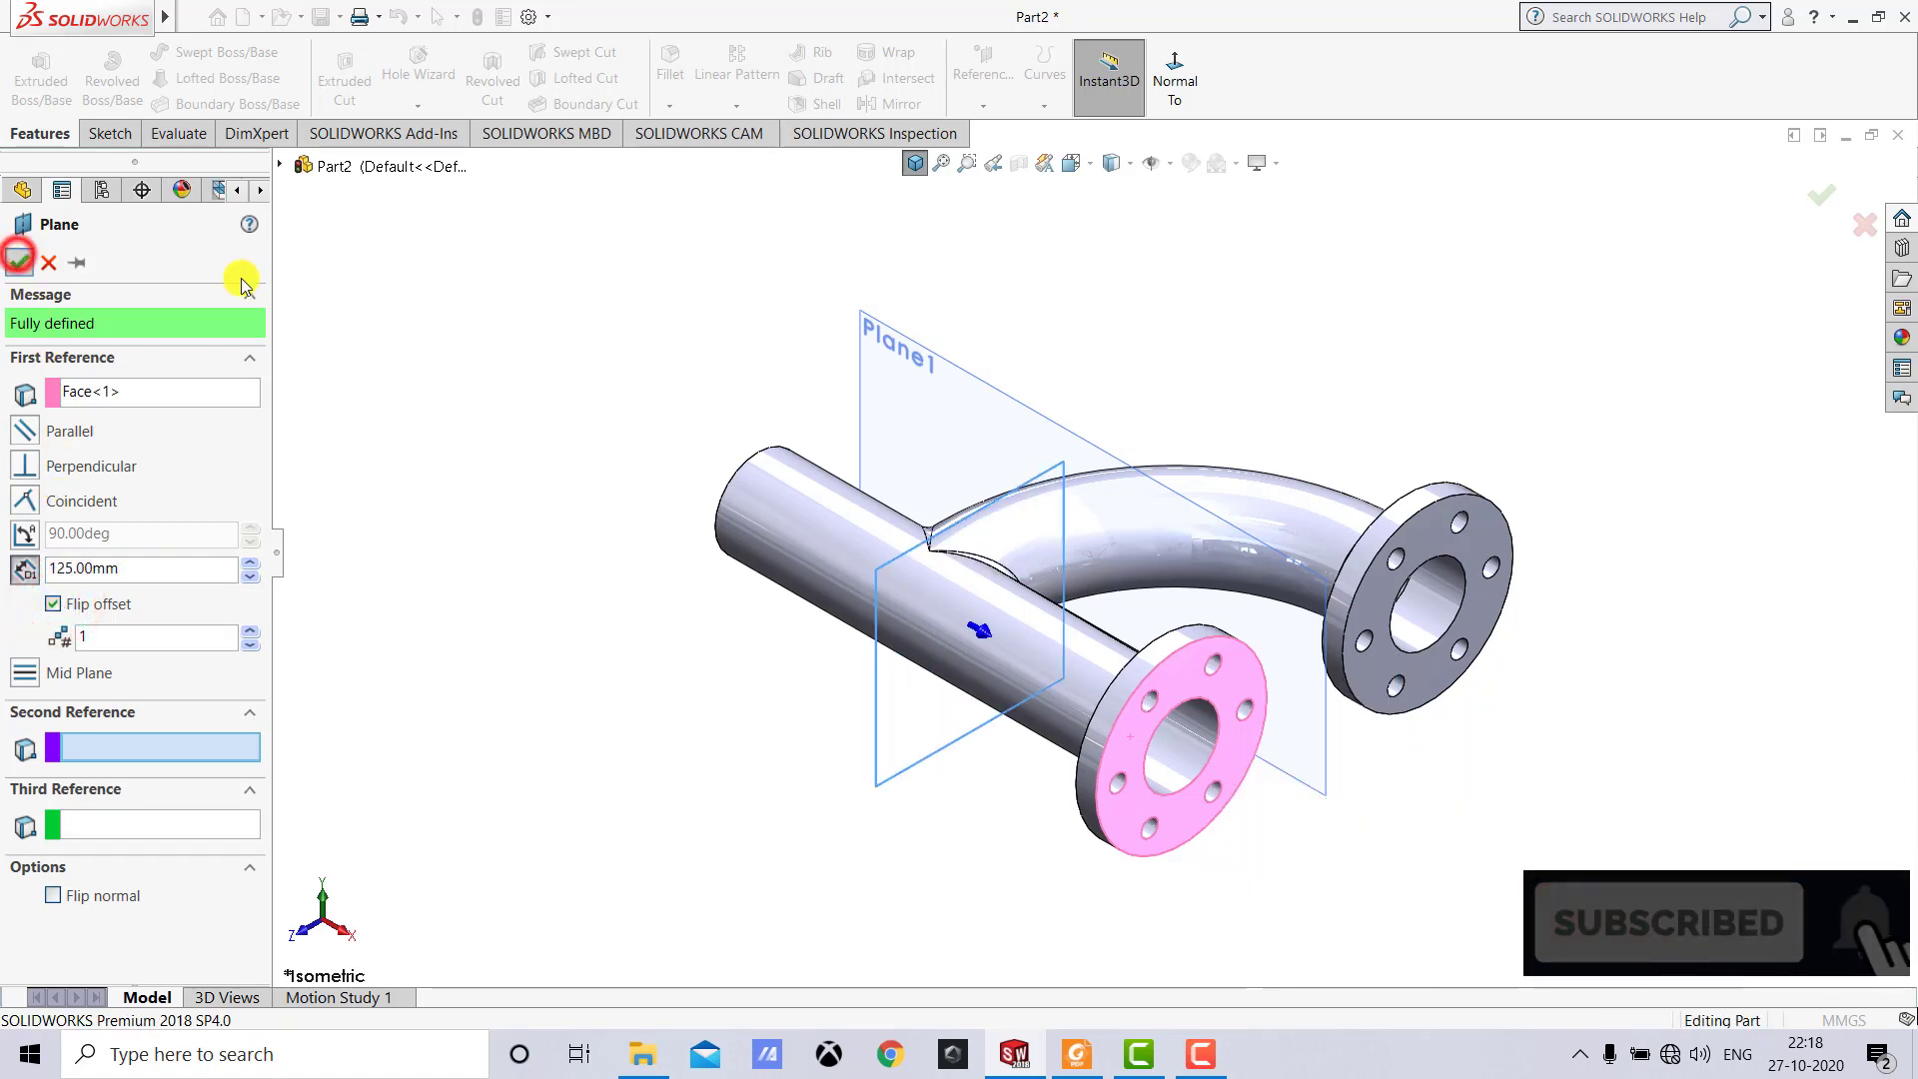
{"action": "left_click", "coordinate": [454, 310]}
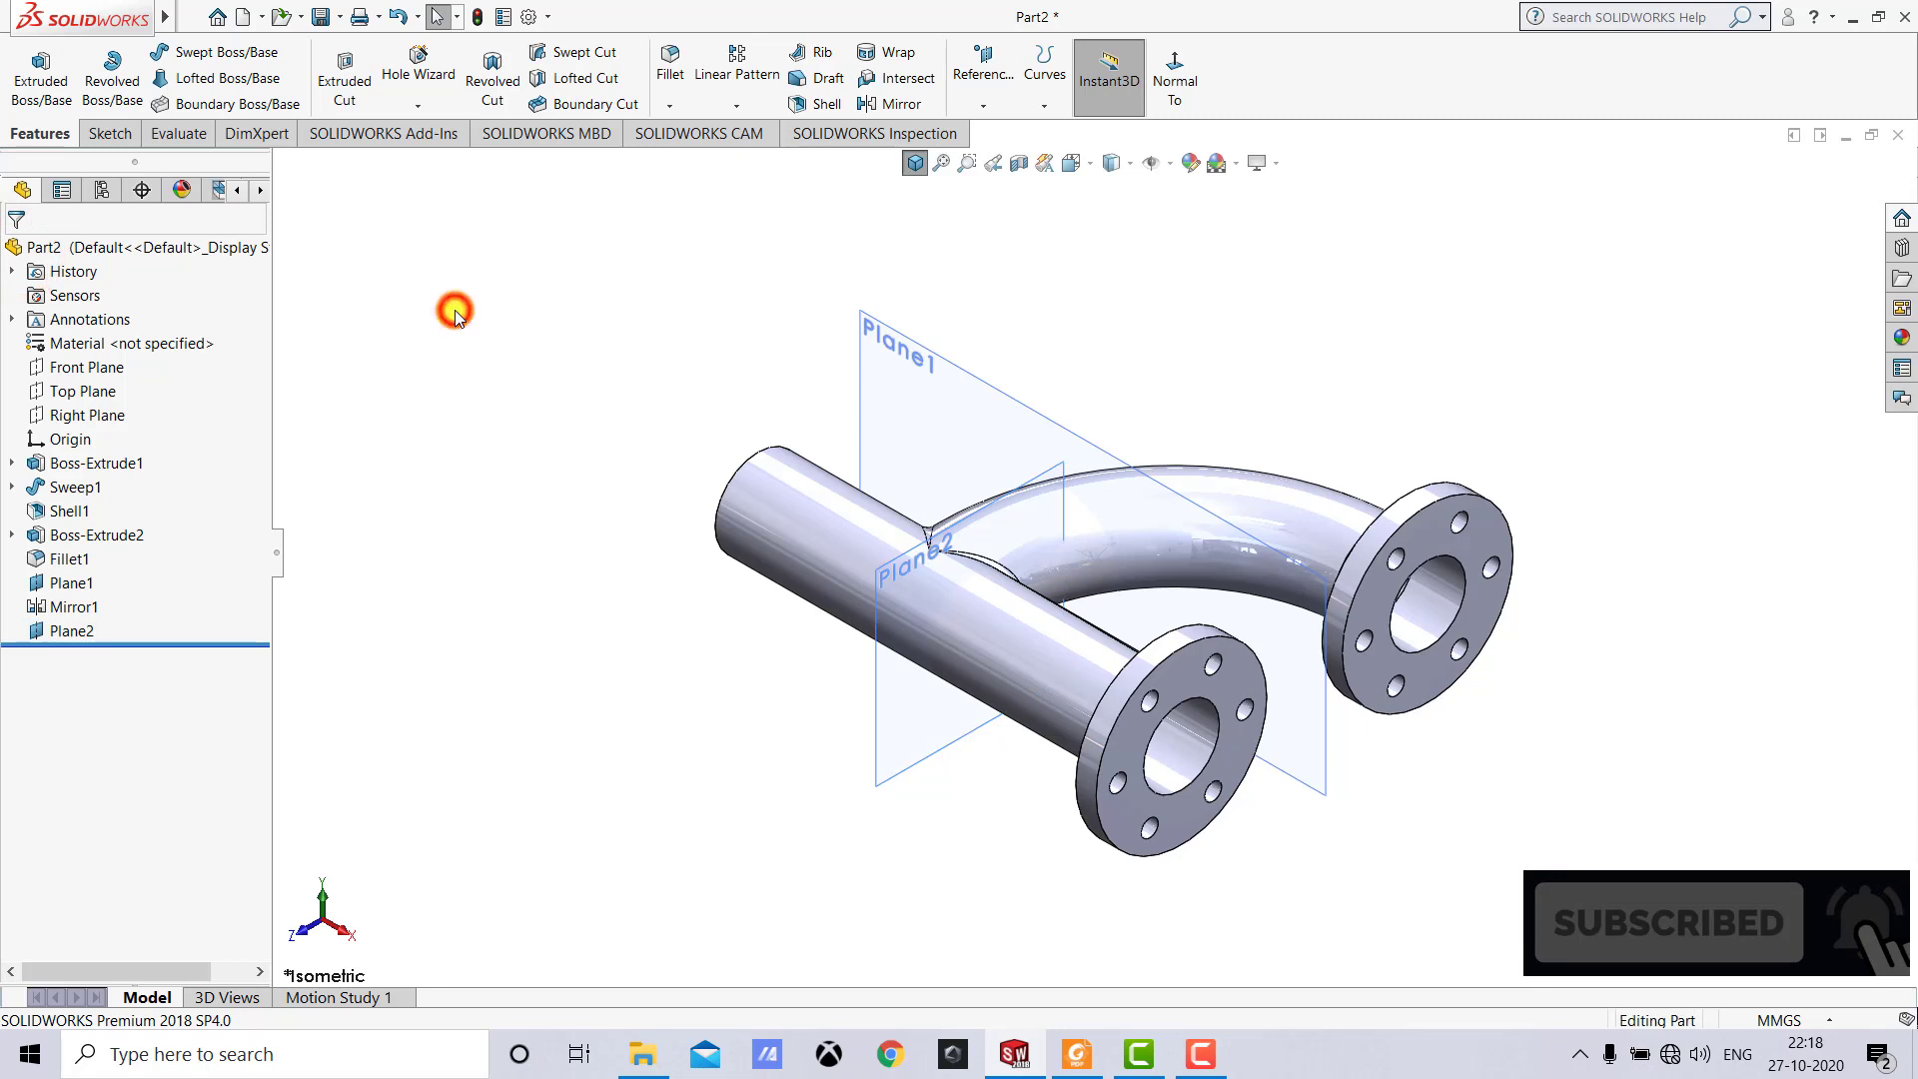
Mirror the original flange extrusion about the straight pipe's mid-length plane, onto the pipe's opposite end.
{"action": "left_click", "coordinate": [121, 536]}
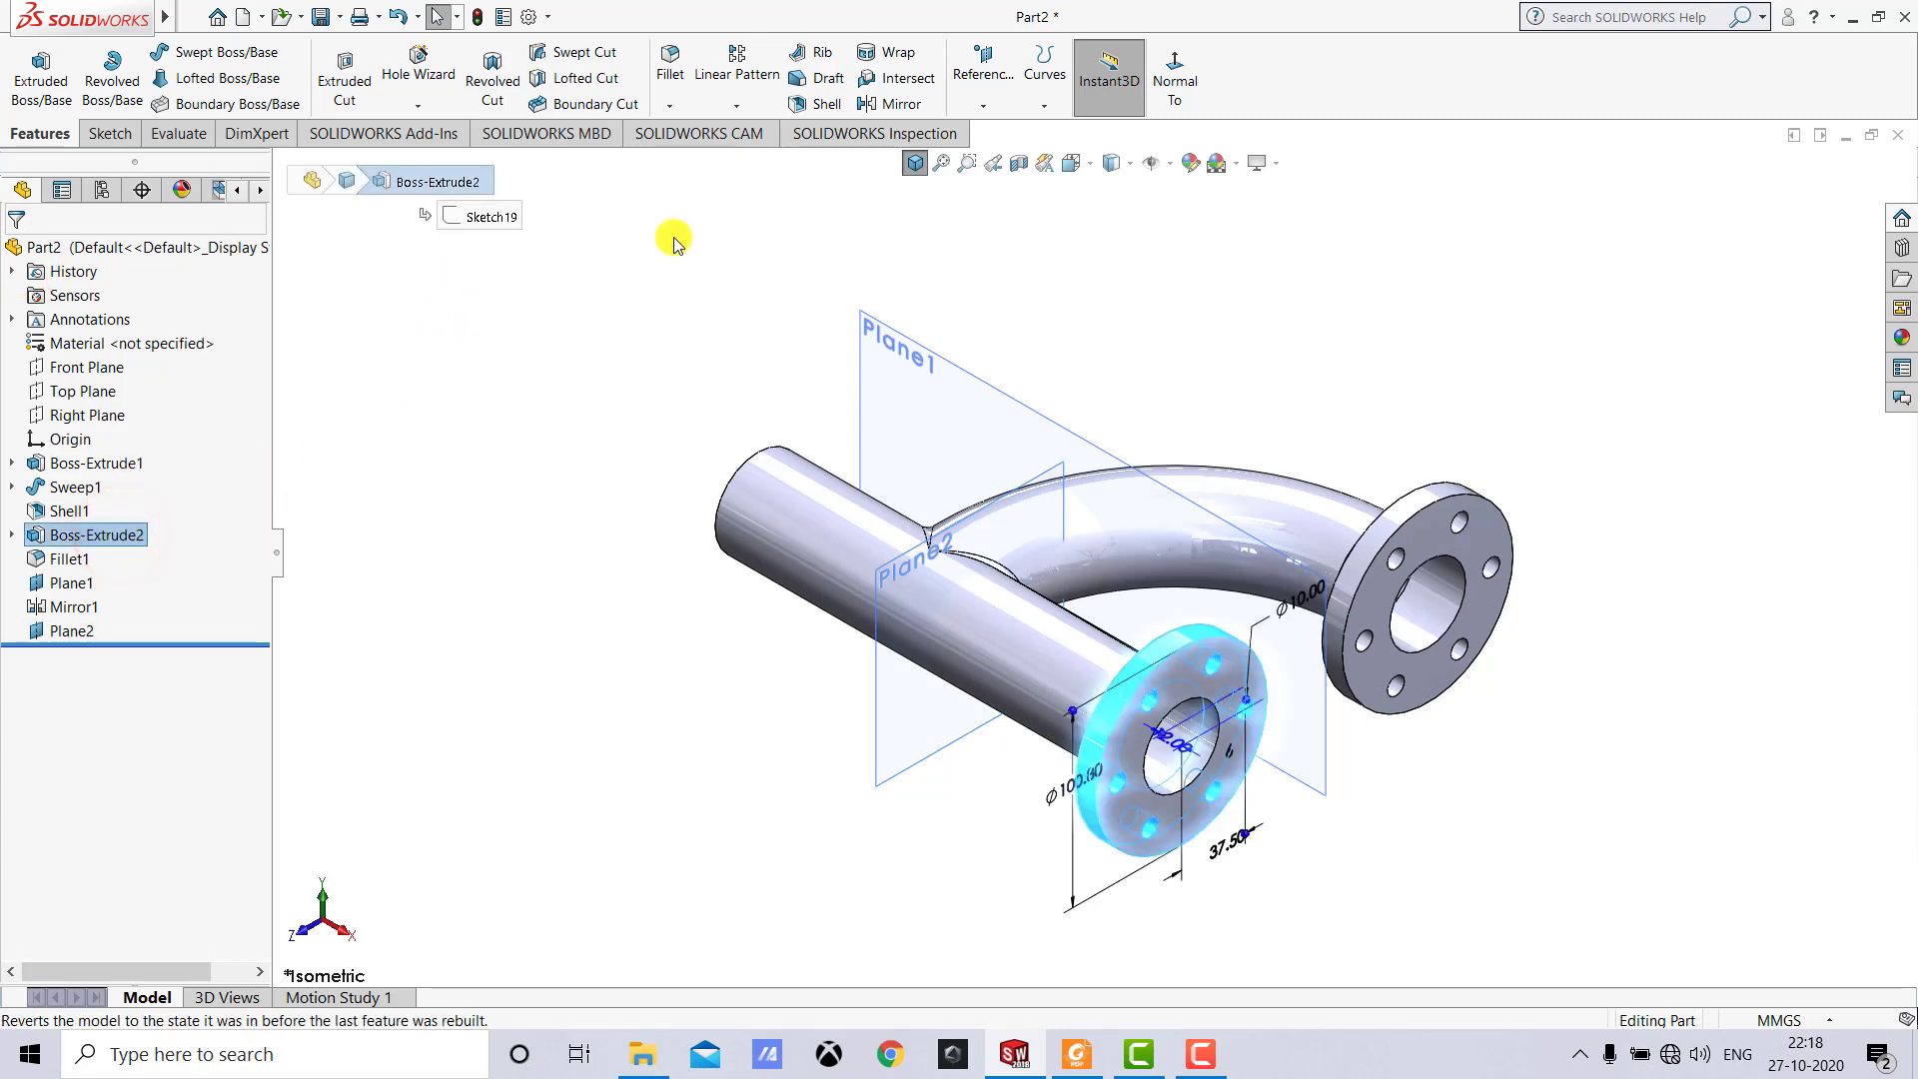
{"action": "left_click", "coordinate": [894, 107]}
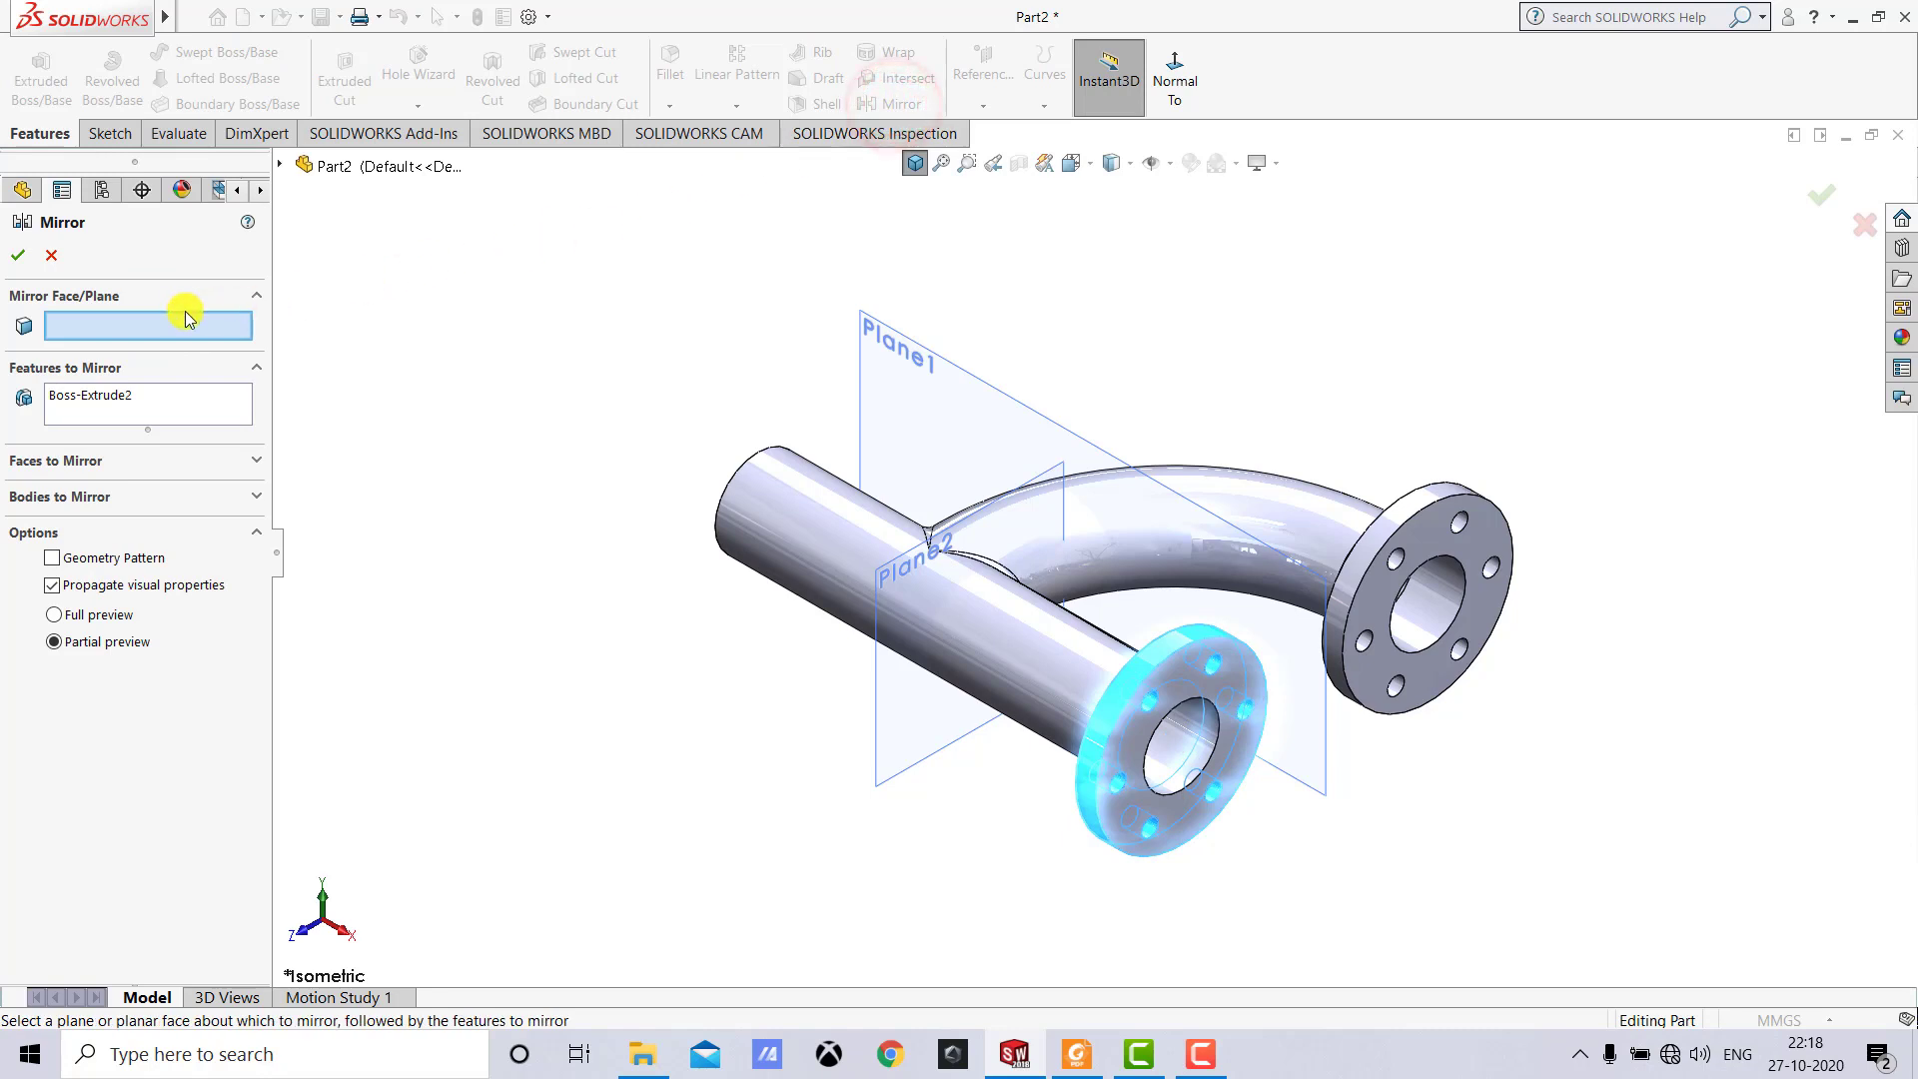
{"action": "left_click", "coordinate": [888, 722]}
{"action": "left_click", "coordinate": [18, 255]}
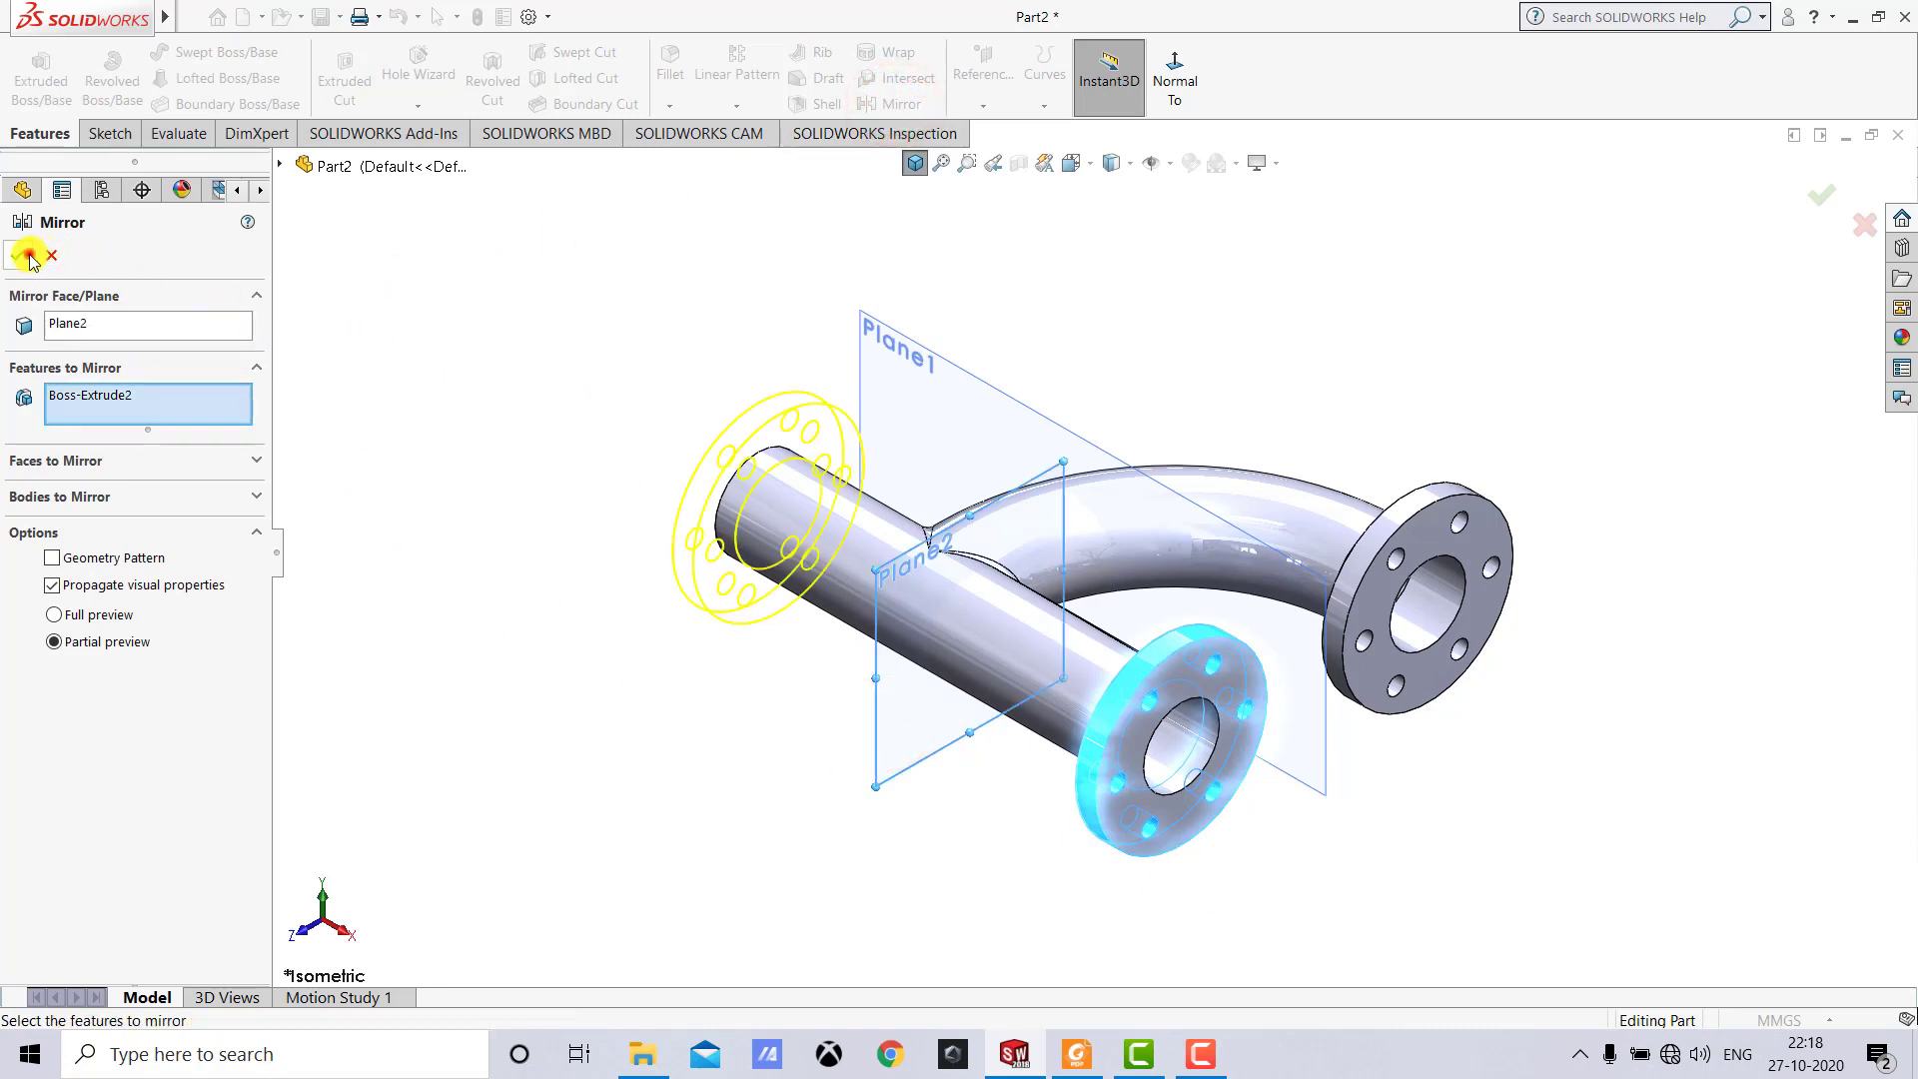
{"action": "left_click", "coordinate": [597, 277]}
{"action": "left_click", "coordinate": [915, 162]}
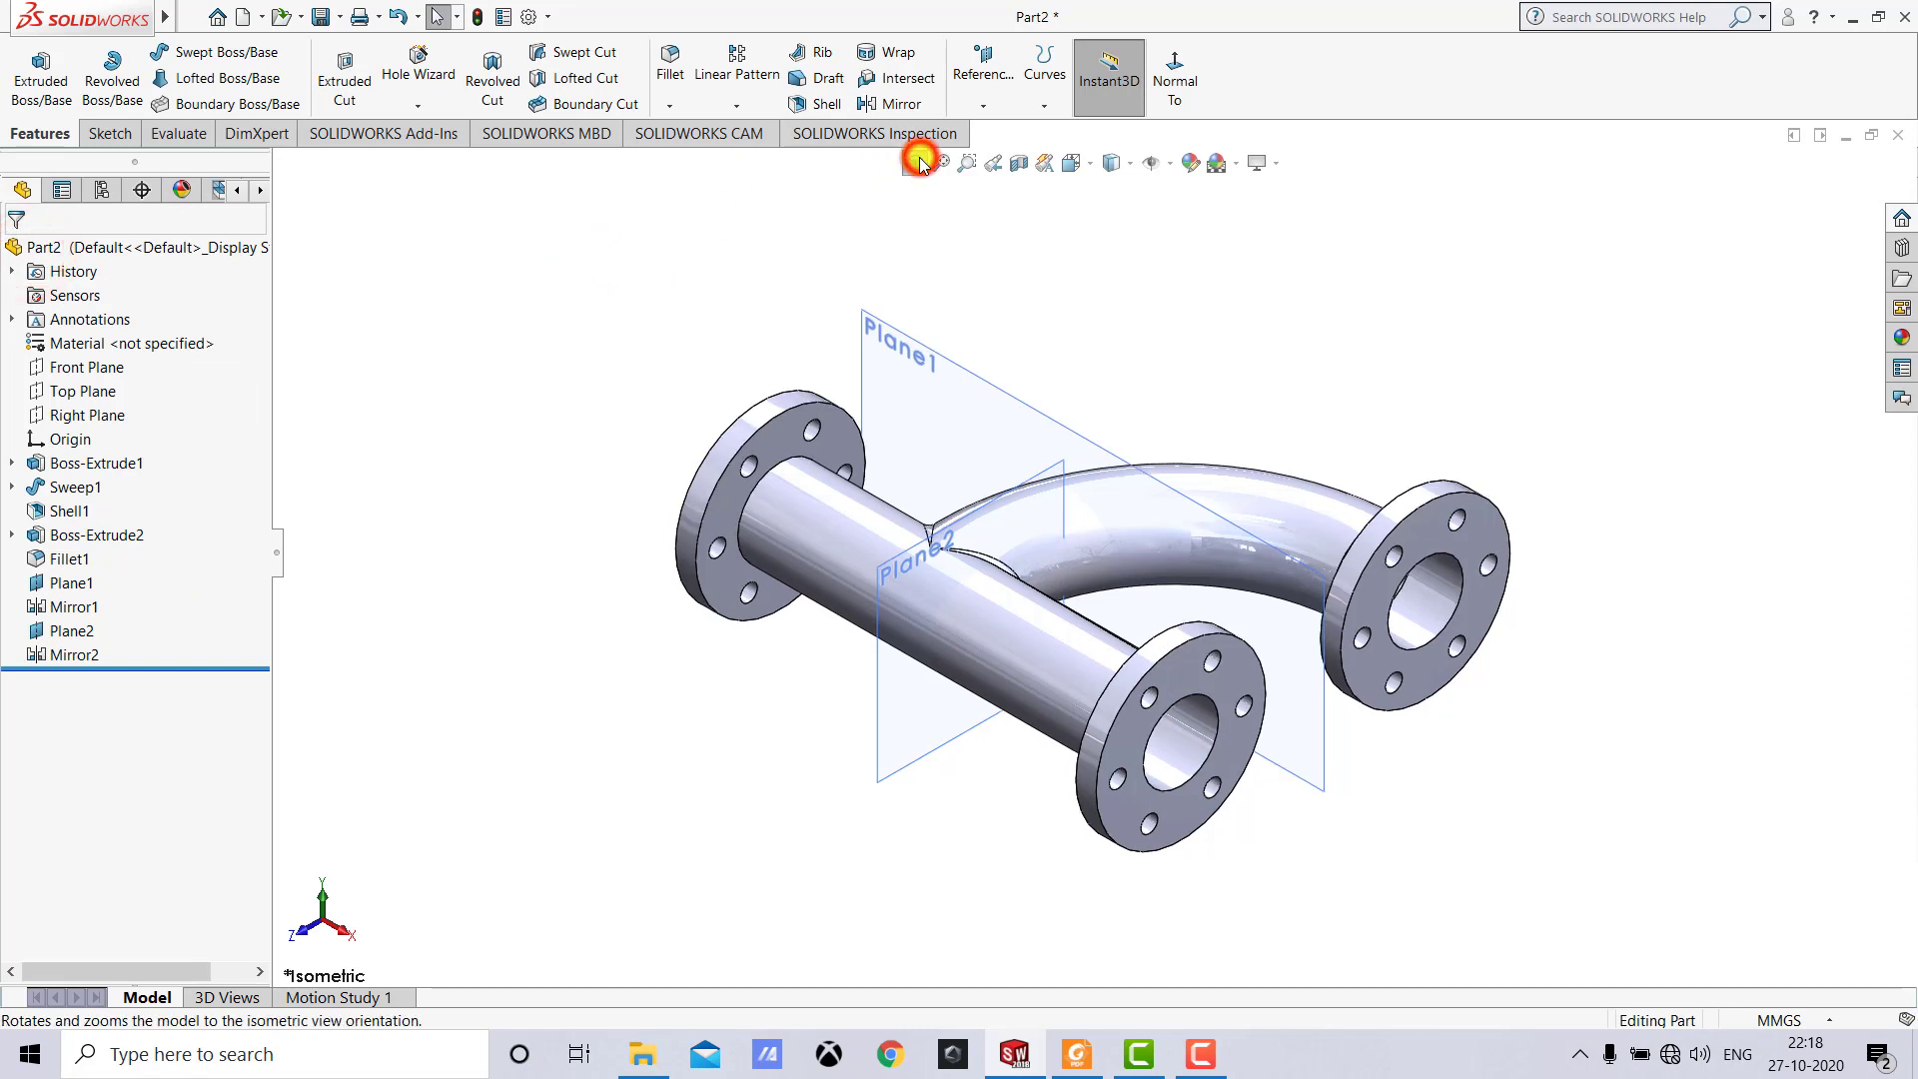
Hide both reference planes used for mirroring the flanges and restore the isometric view.
{"action": "right_click", "coordinate": [949, 374]}
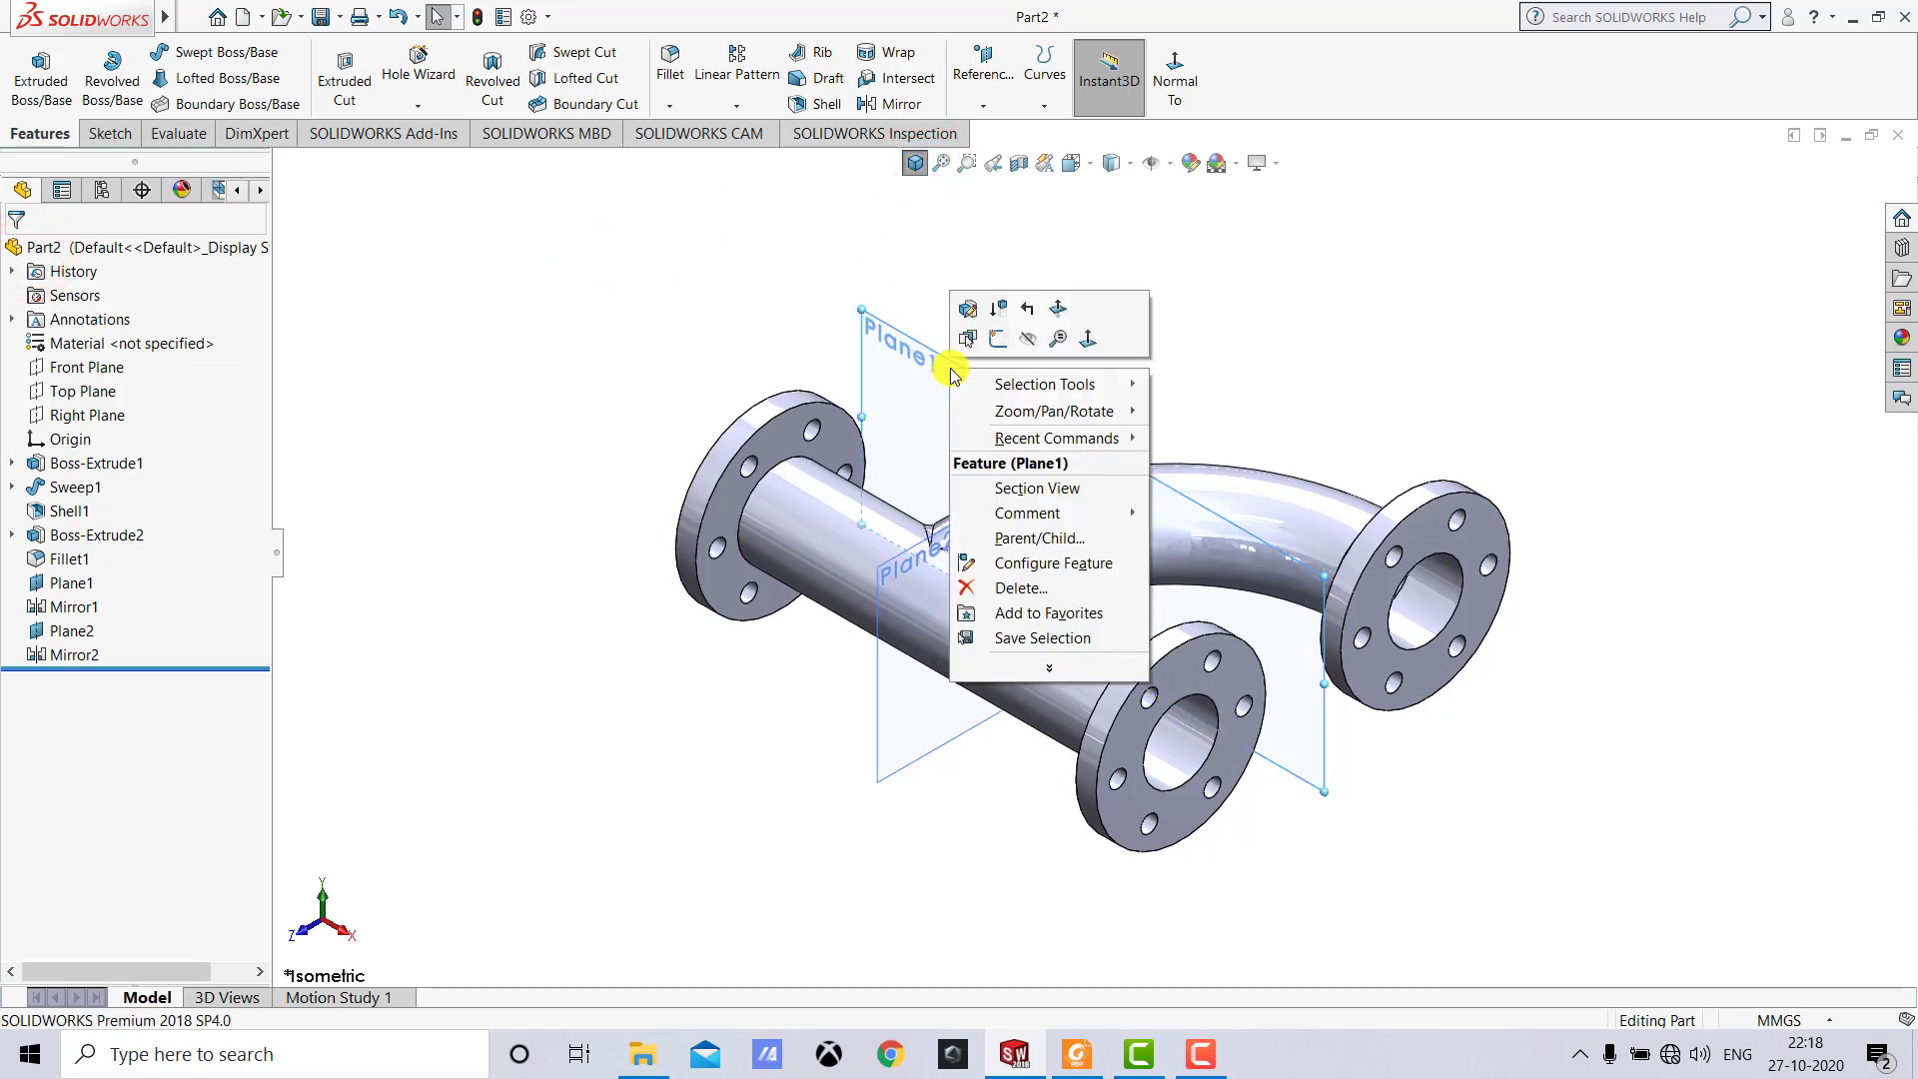
{"action": "left_click", "coordinate": [1024, 337]}
{"action": "right_click", "coordinate": [1059, 477]}
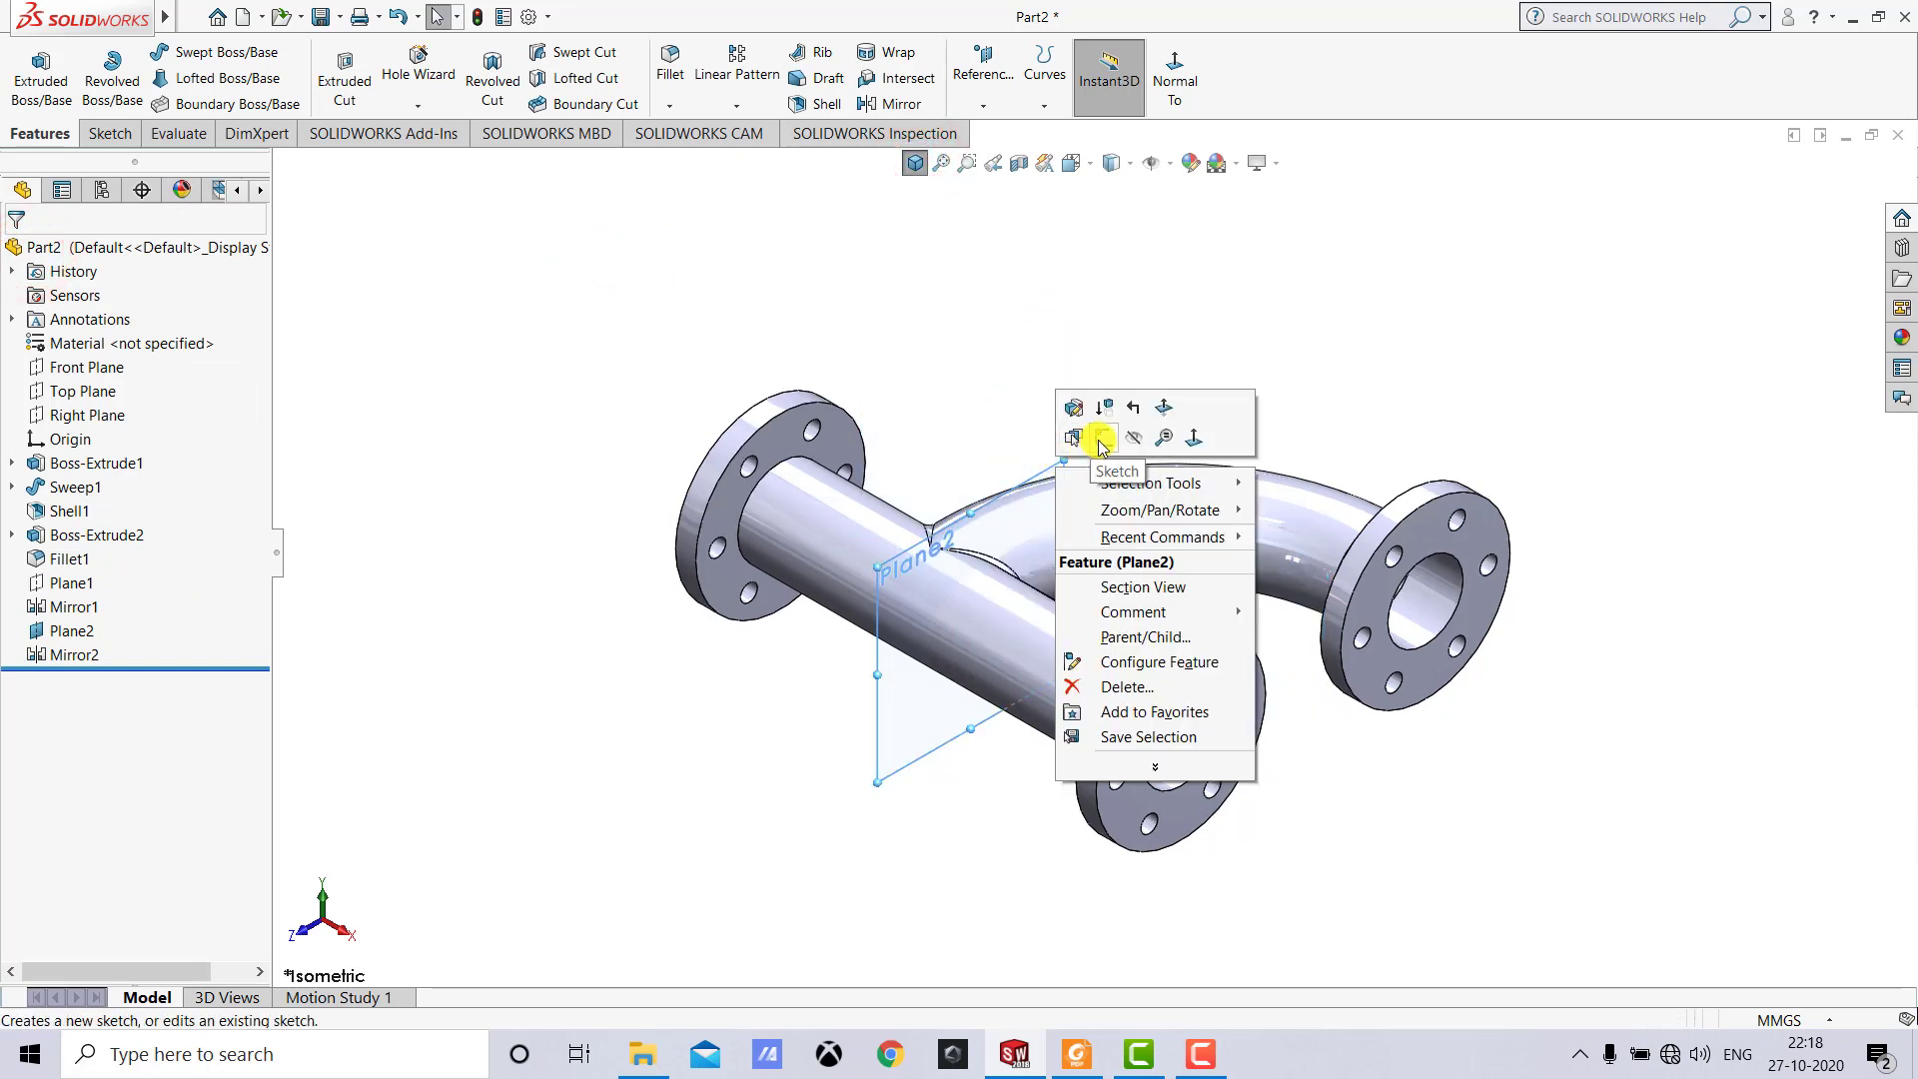
{"action": "left_click", "coordinate": [1134, 438]}
{"action": "left_click", "coordinate": [915, 163]}
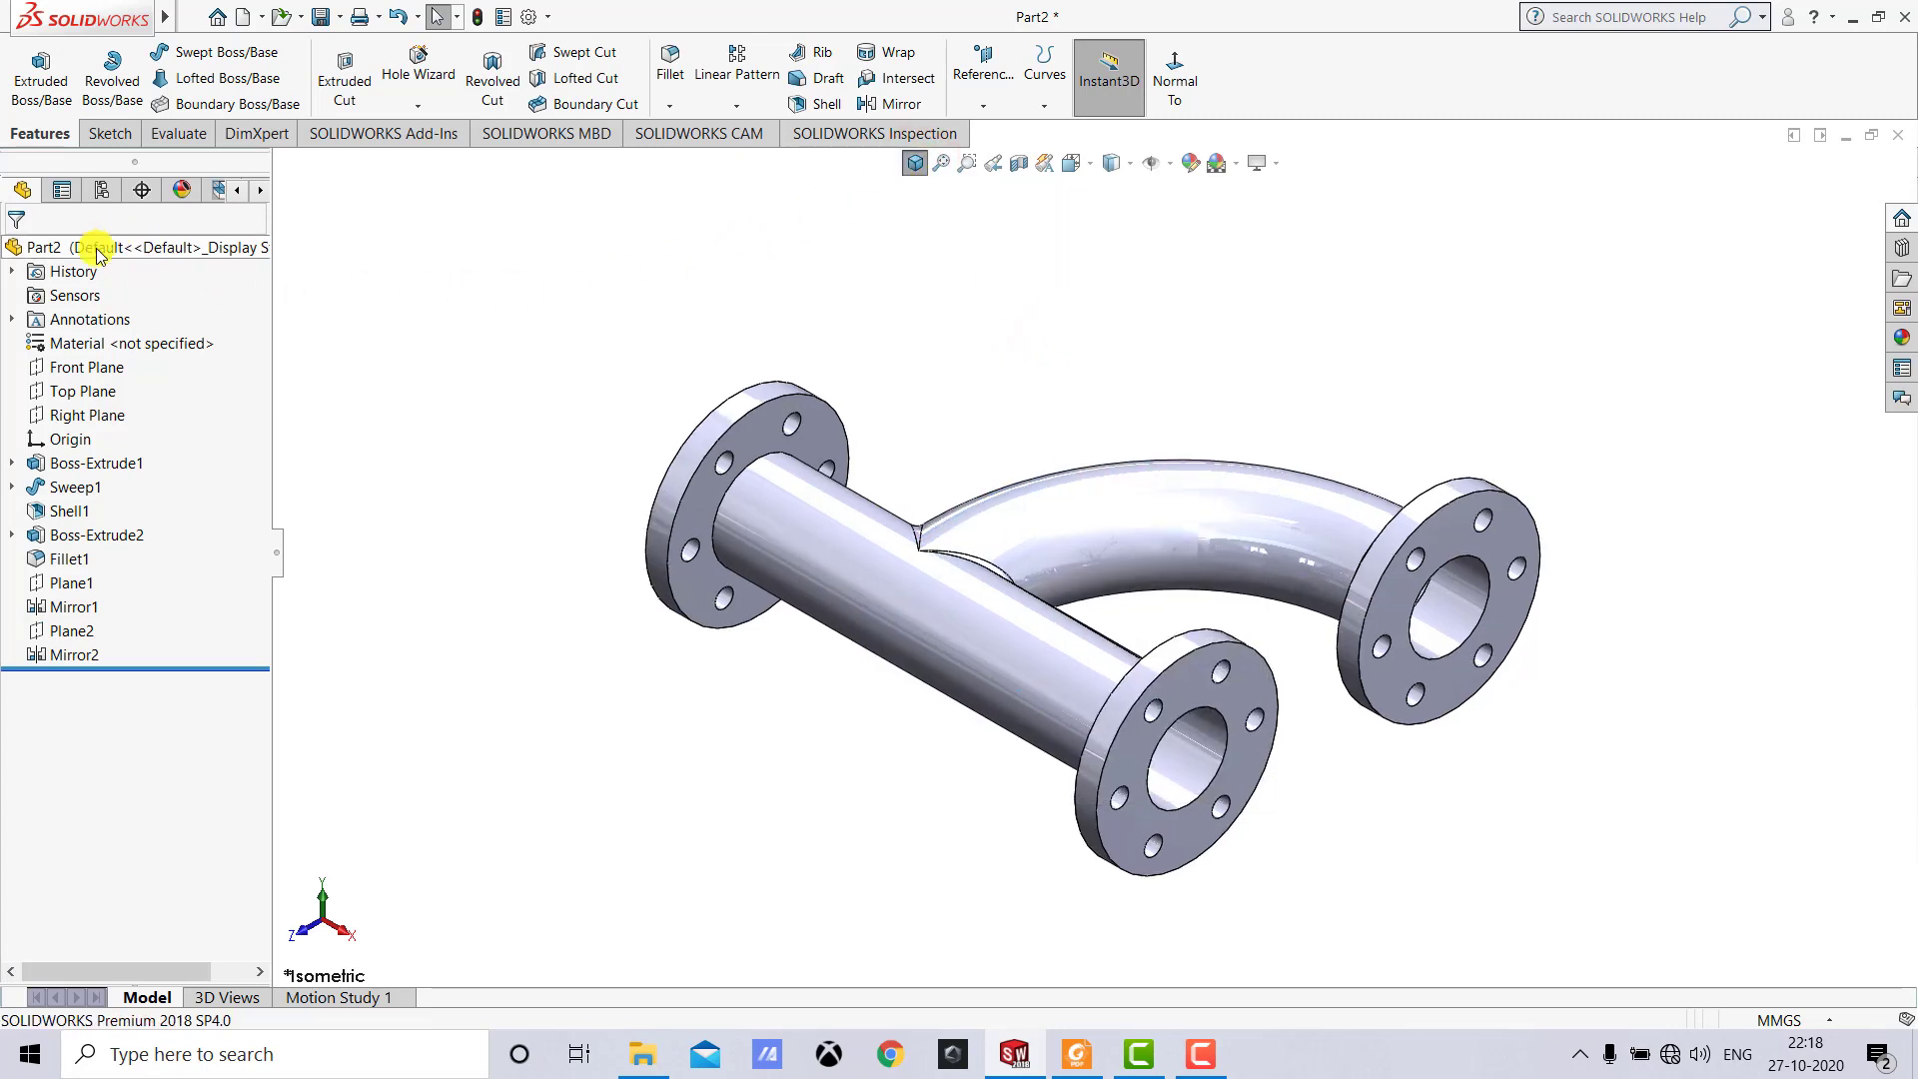
Apply the brushed steel appearance from the Metal > Steel category to the whole part.
{"action": "left_click", "coordinate": [128, 249]}
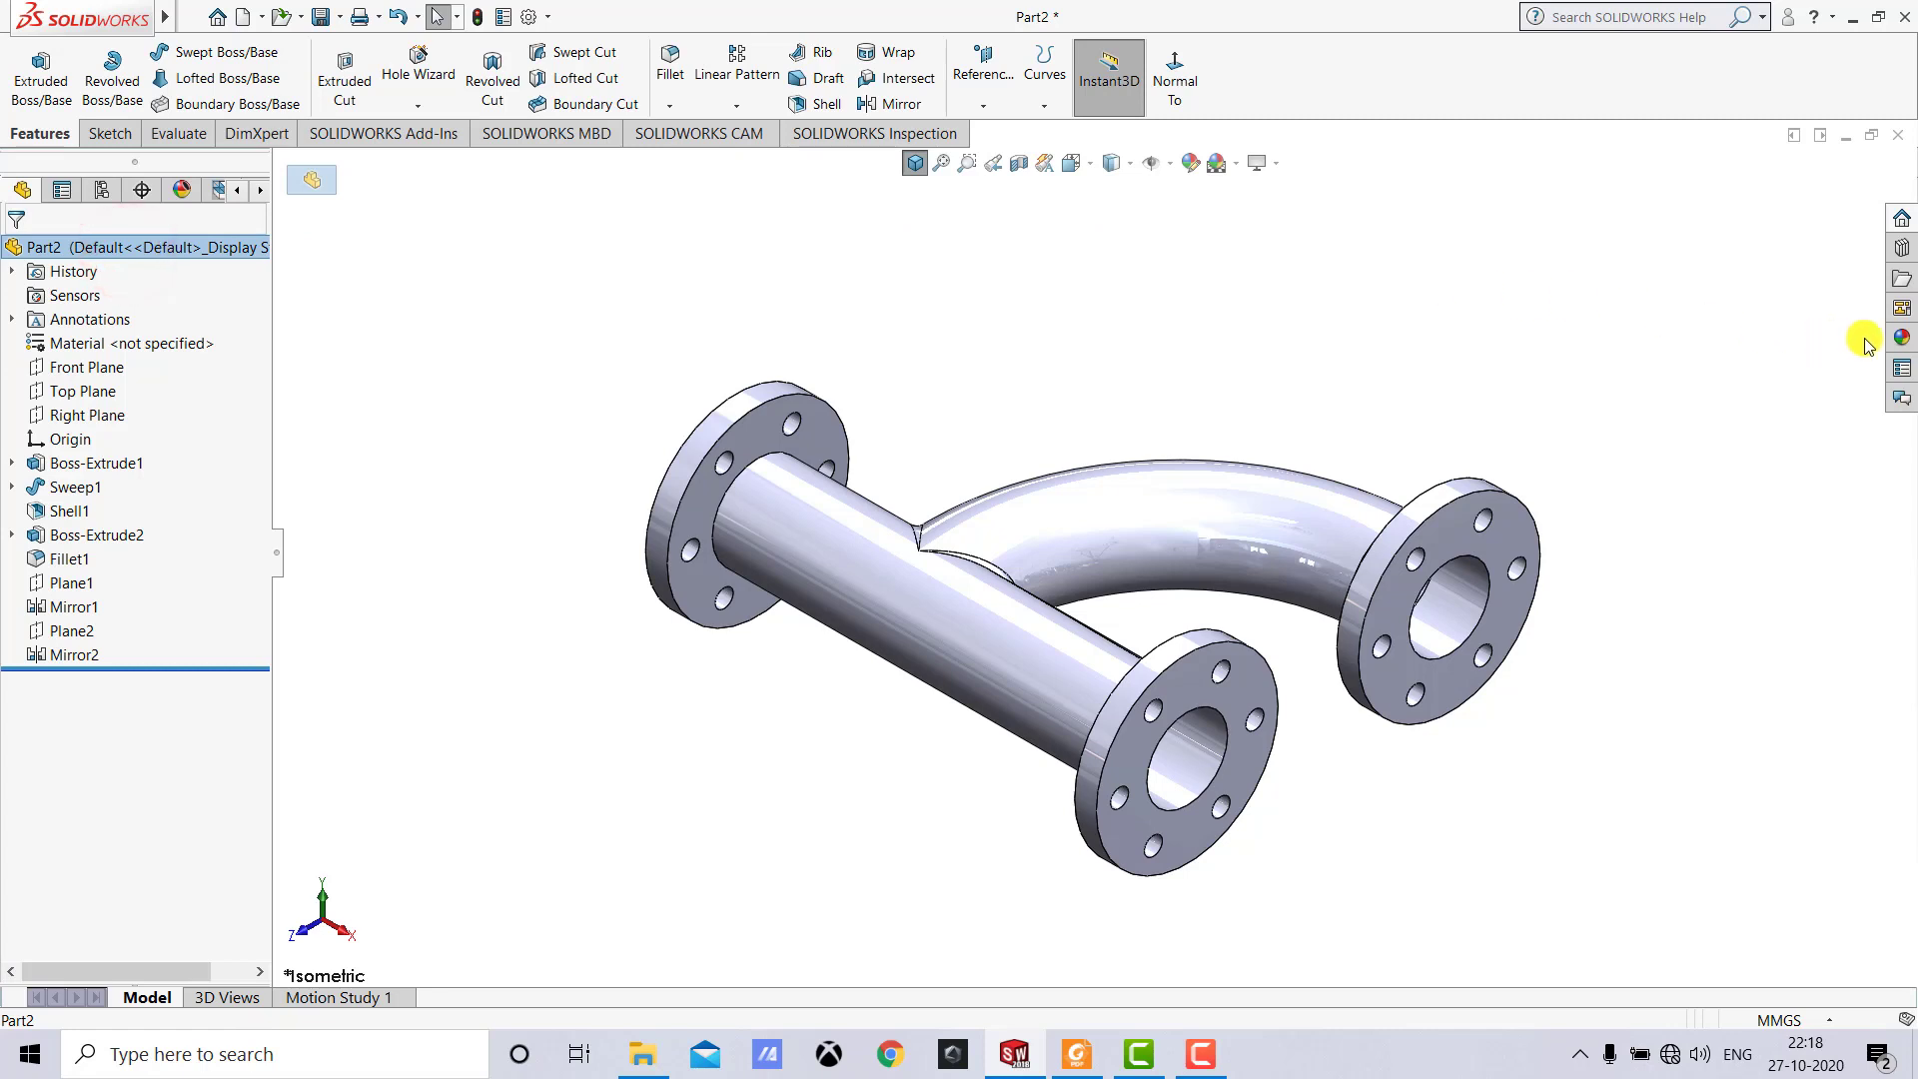
{"action": "left_click", "coordinate": [1899, 339]}
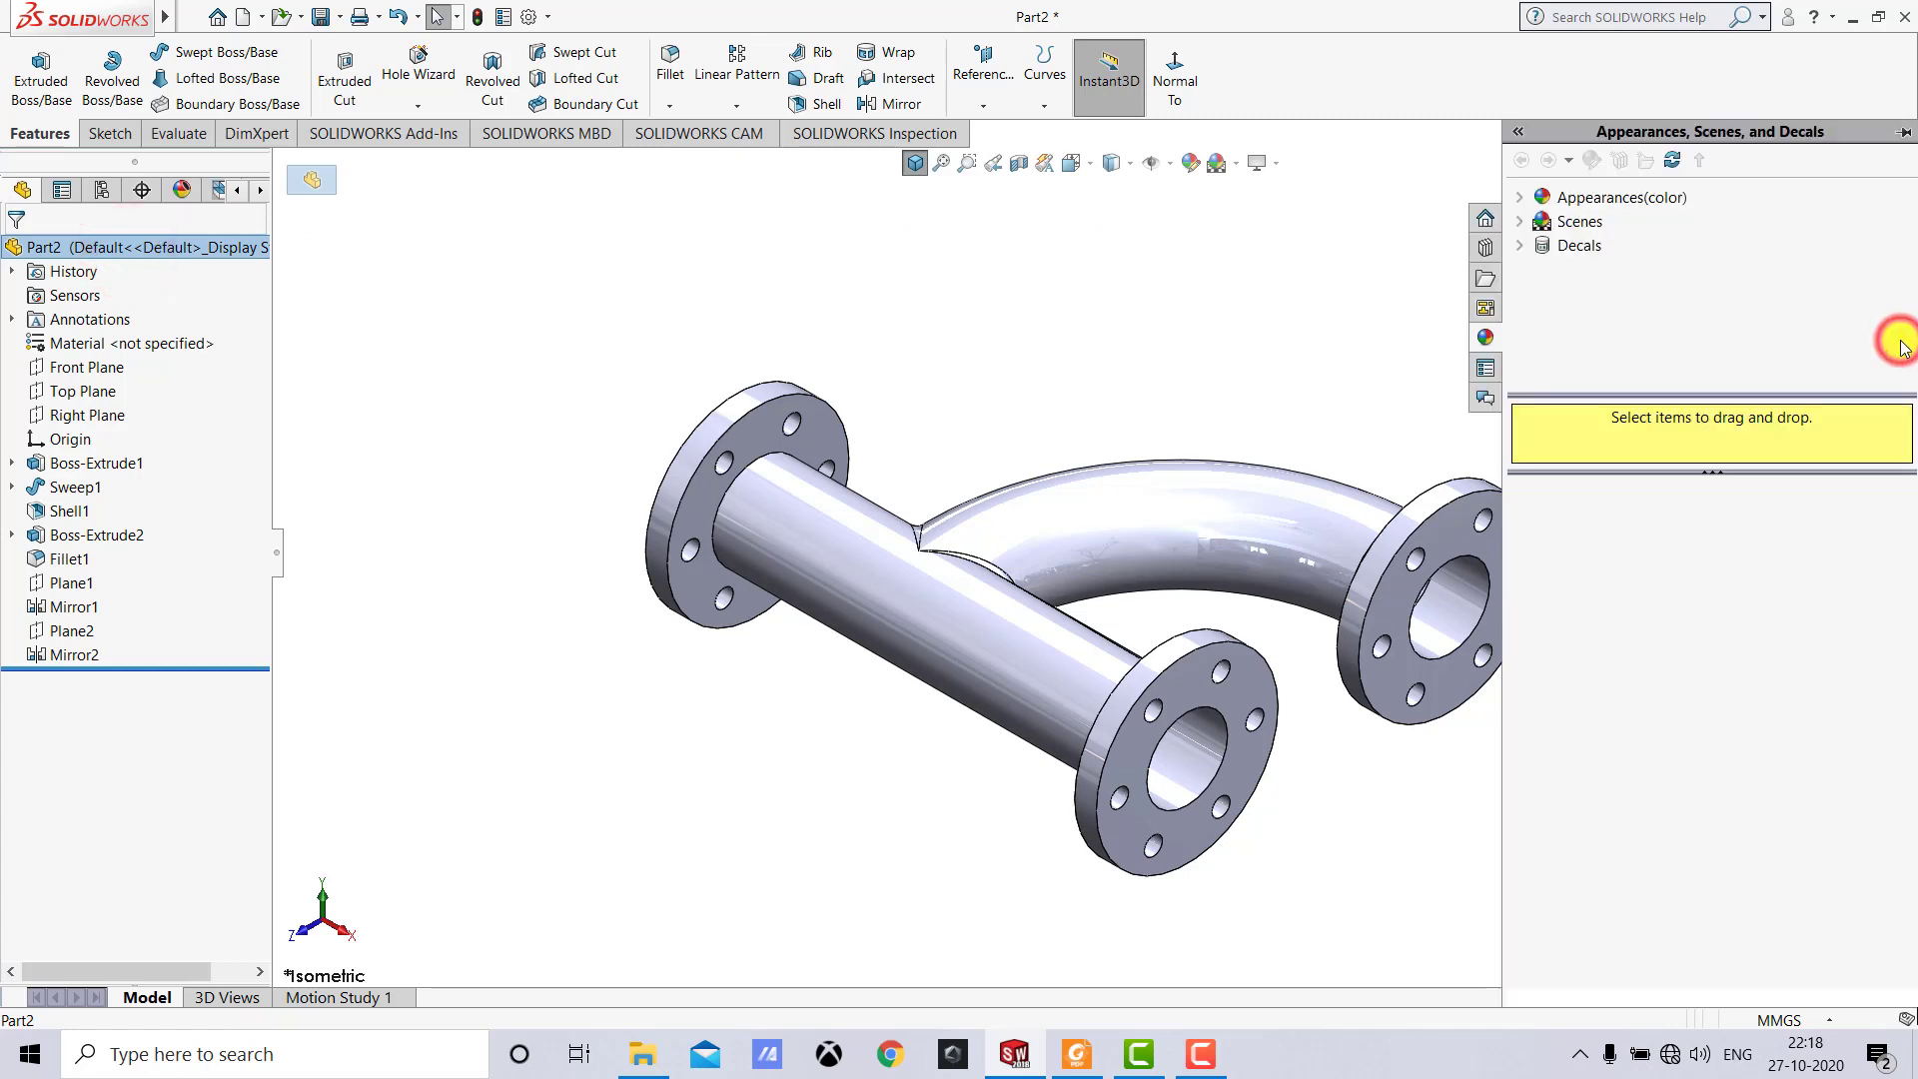
{"action": "left_click", "coordinate": [1518, 198]}
{"action": "left_click", "coordinate": [1543, 244]}
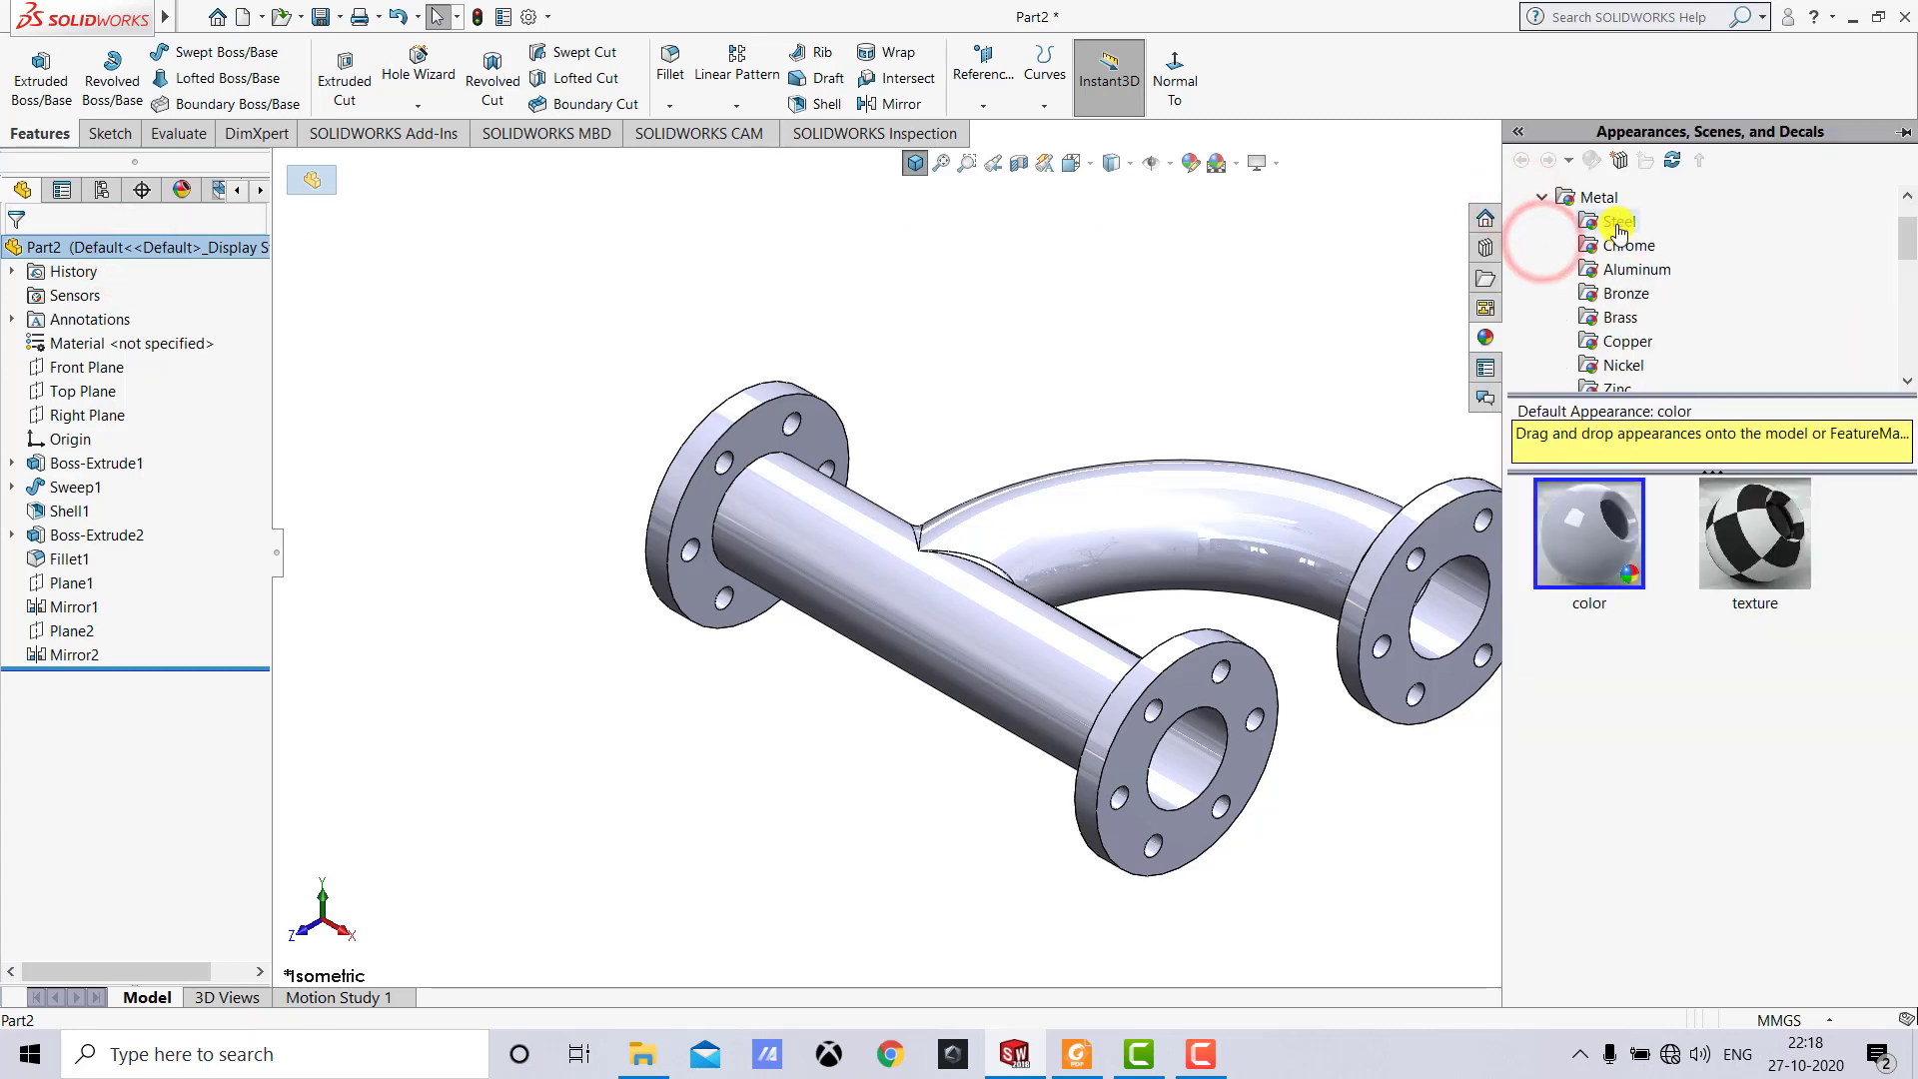
{"action": "left_click", "coordinate": [1616, 222]}
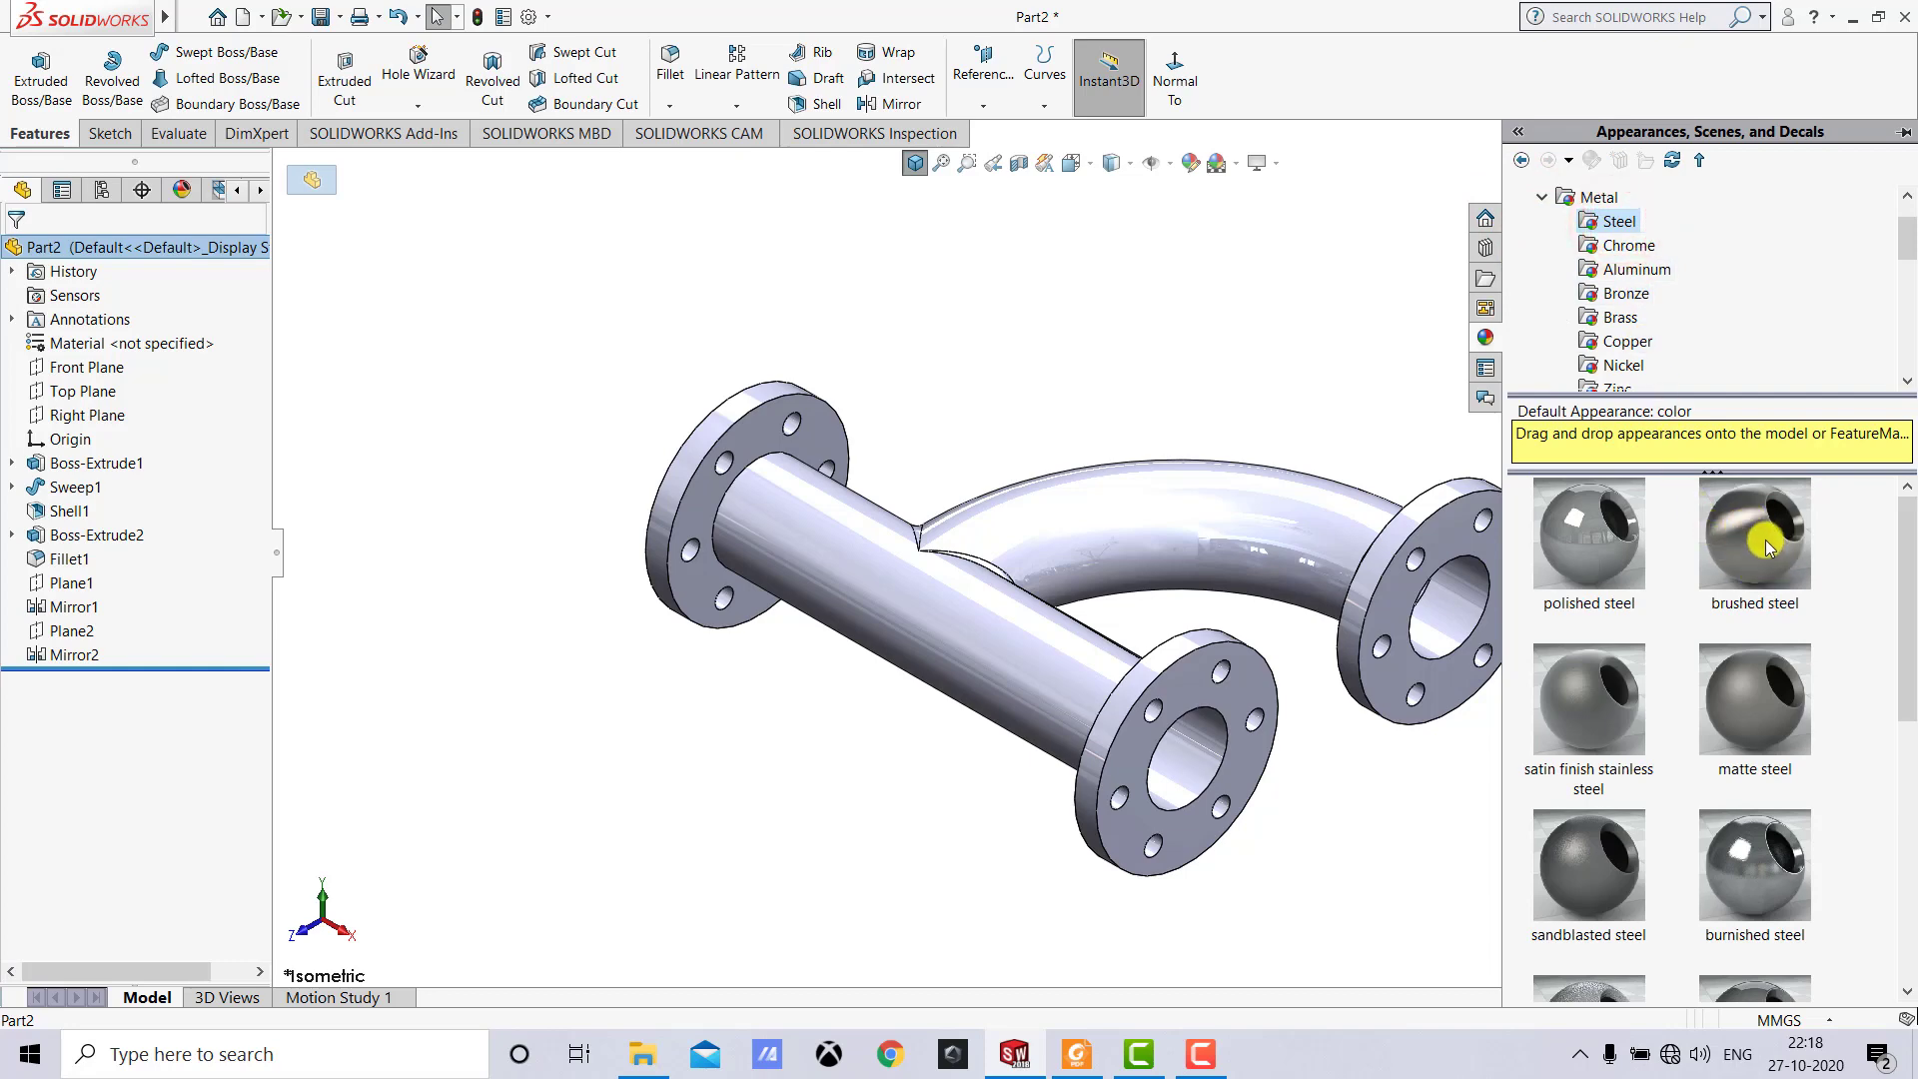
{"action": "left_click_drag", "start_coordinate": [1764, 544], "coordinate": [1254, 399]}
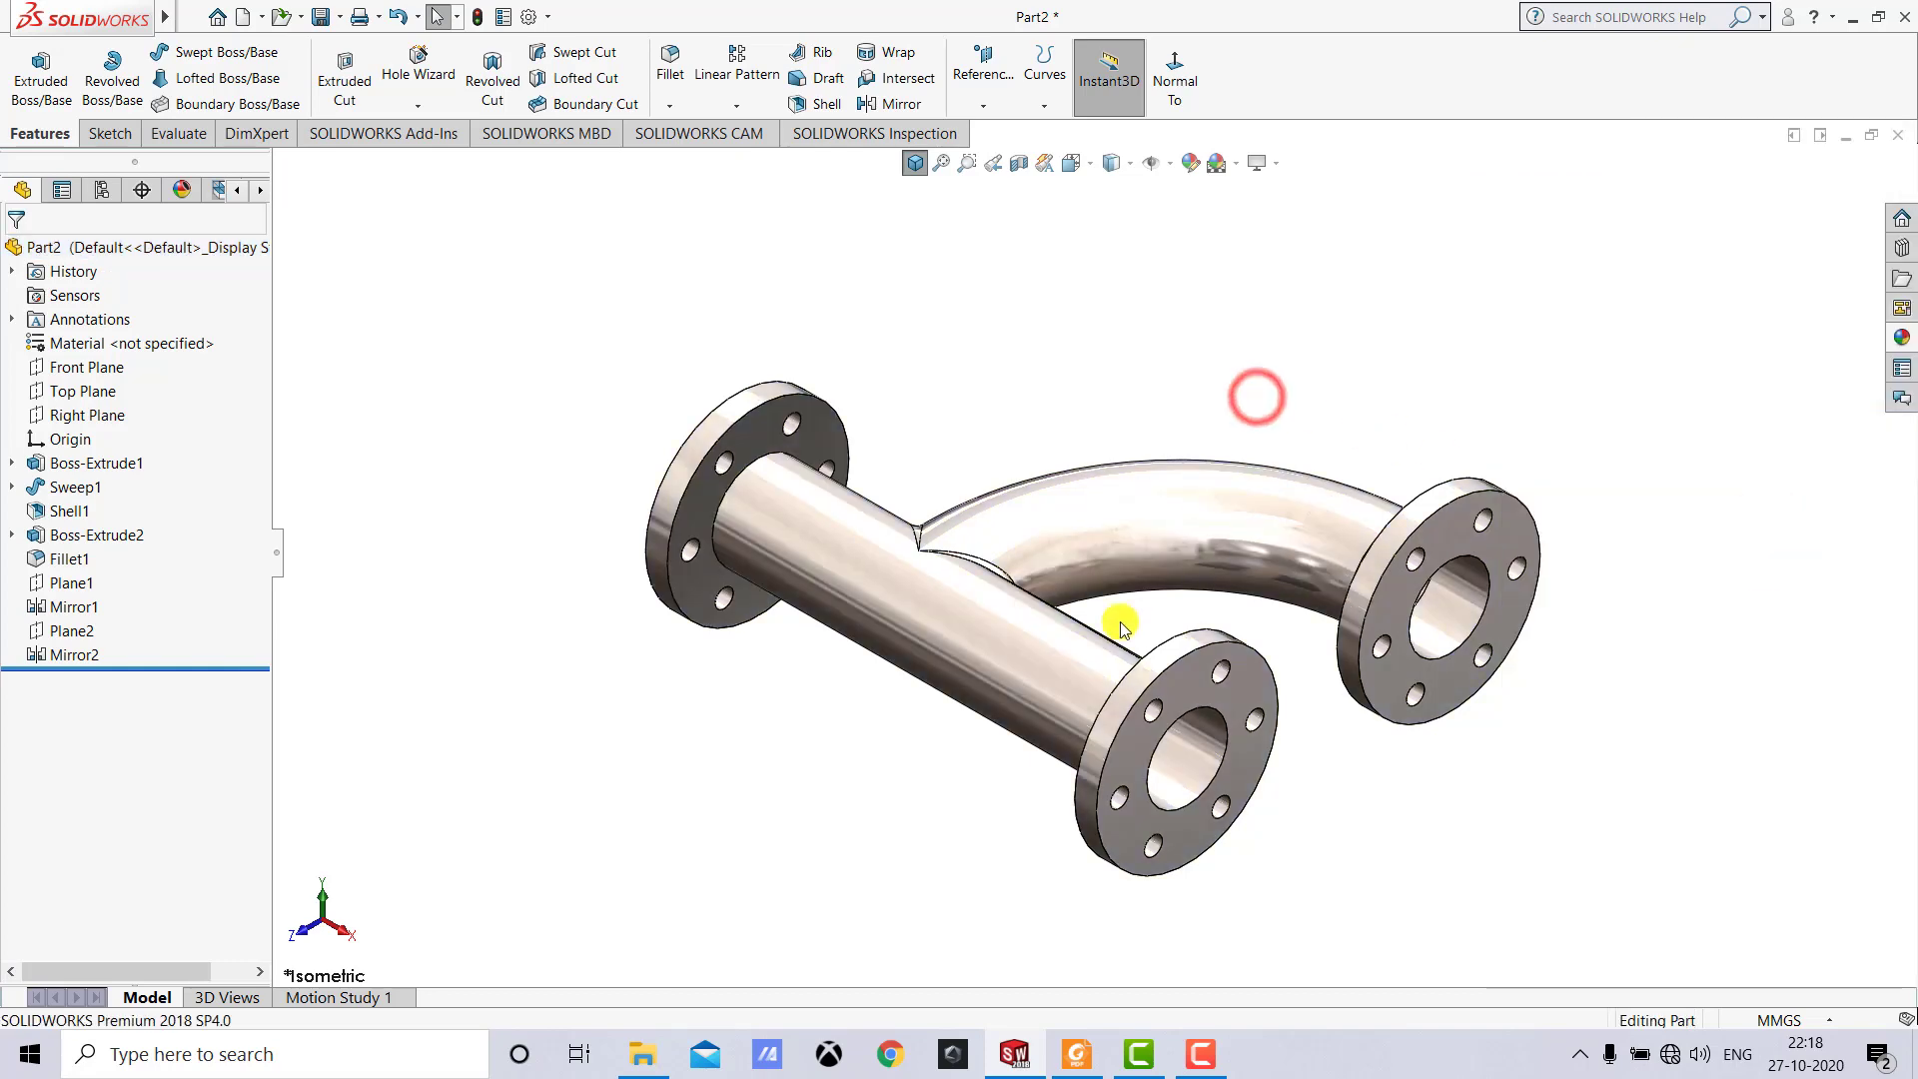
{"action": "scroll", "coordinate": [1120, 629], "scroll_direction": "up", "scroll_amount": 1}
{"action": "scroll", "coordinate": [1122, 630], "scroll_direction": "down", "scroll_amount": 1}
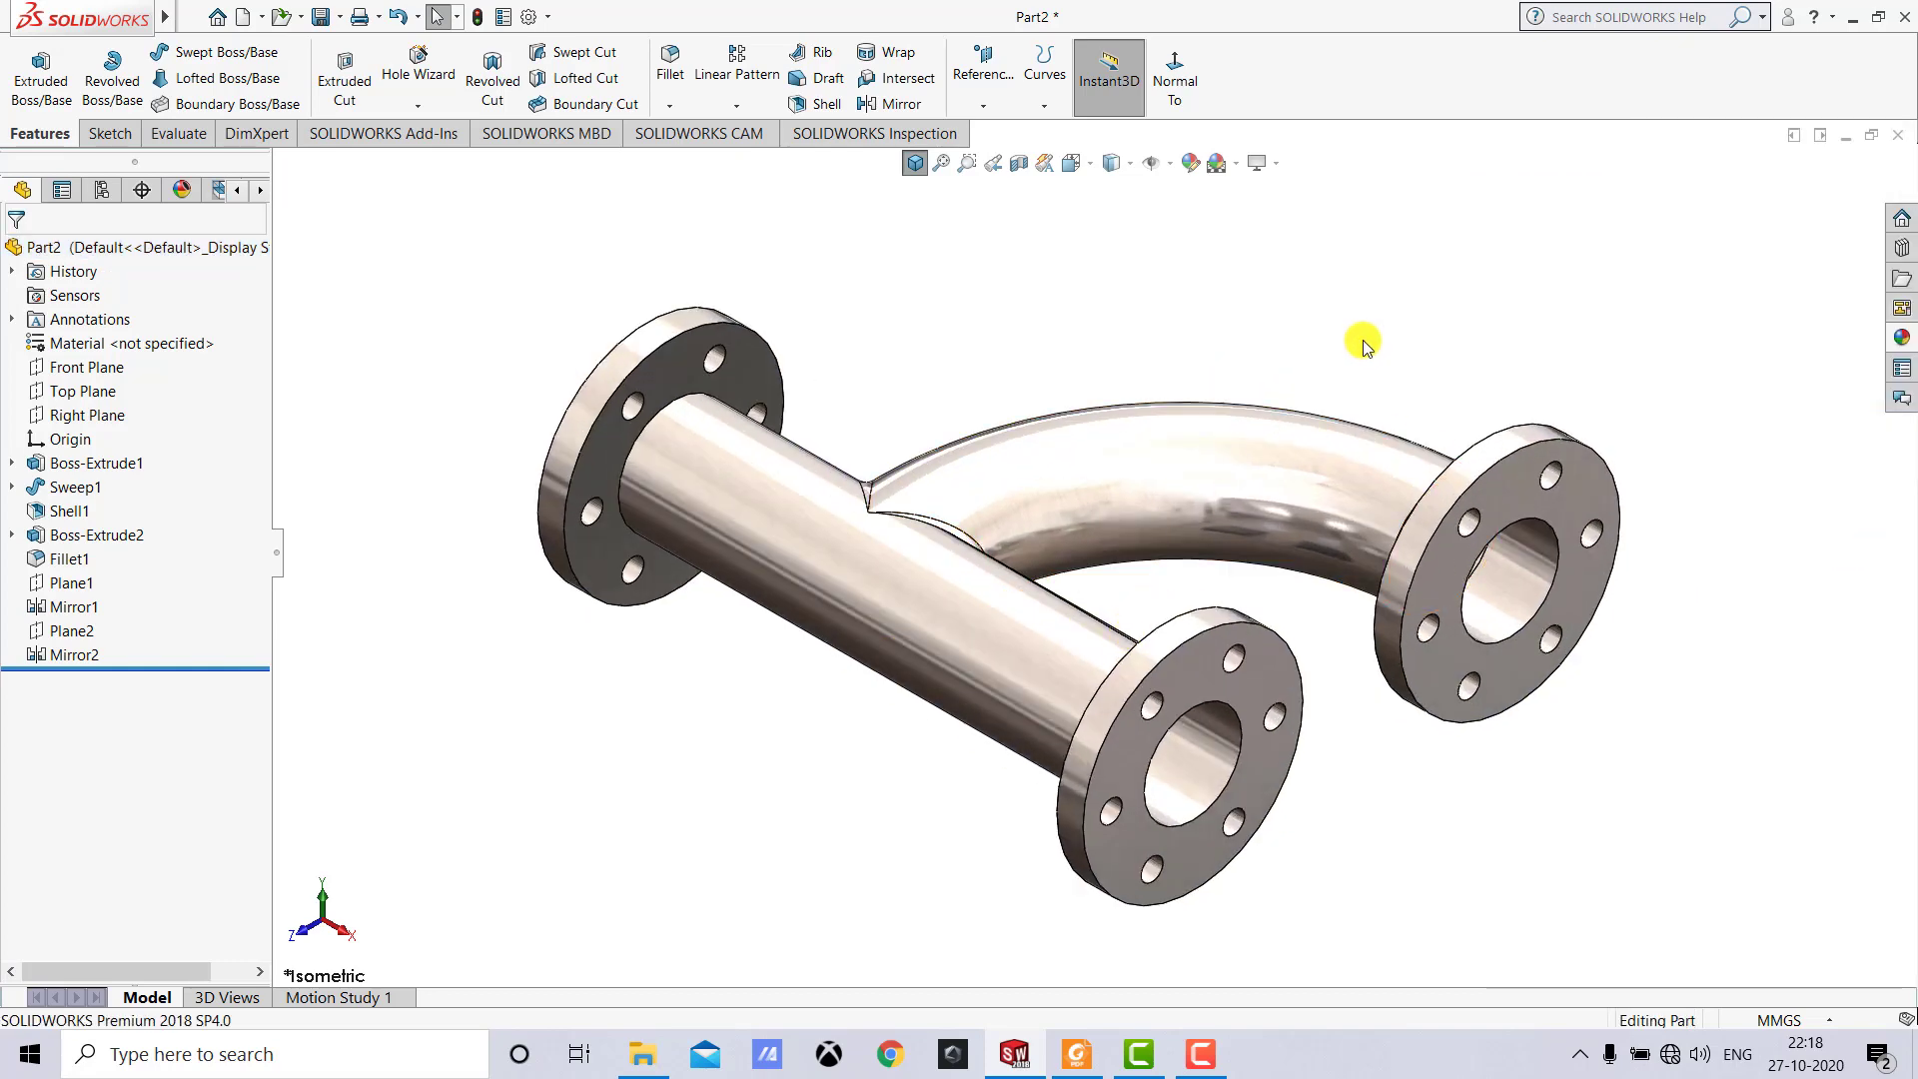